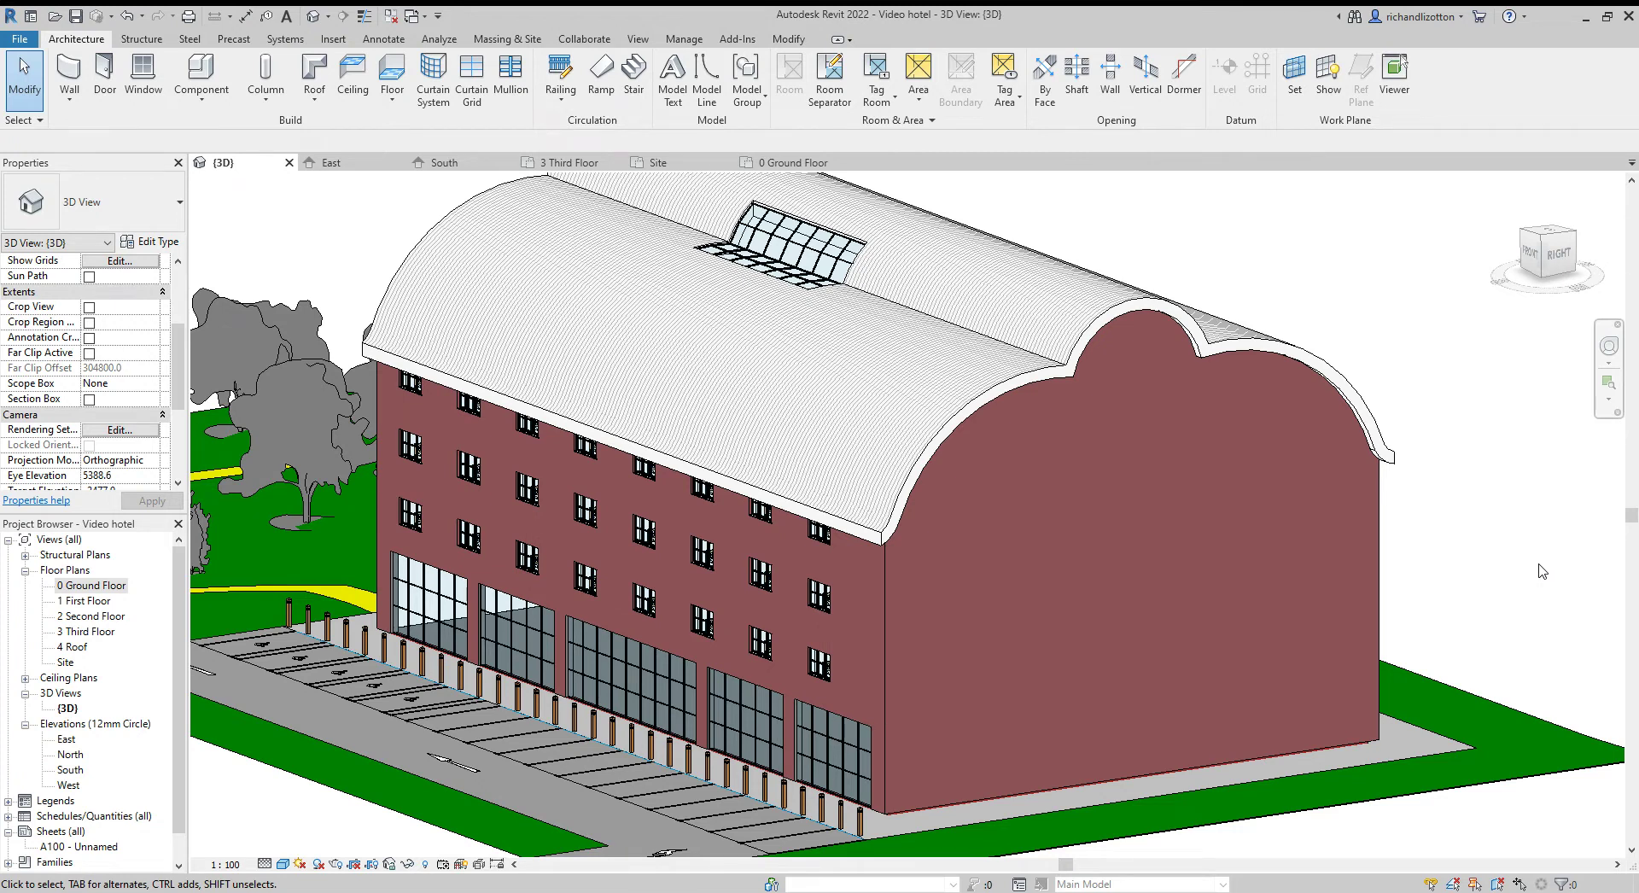
# - Open the brick gable end wall's profile for editing in the East elevation
pyautogui.click(1185, 775)
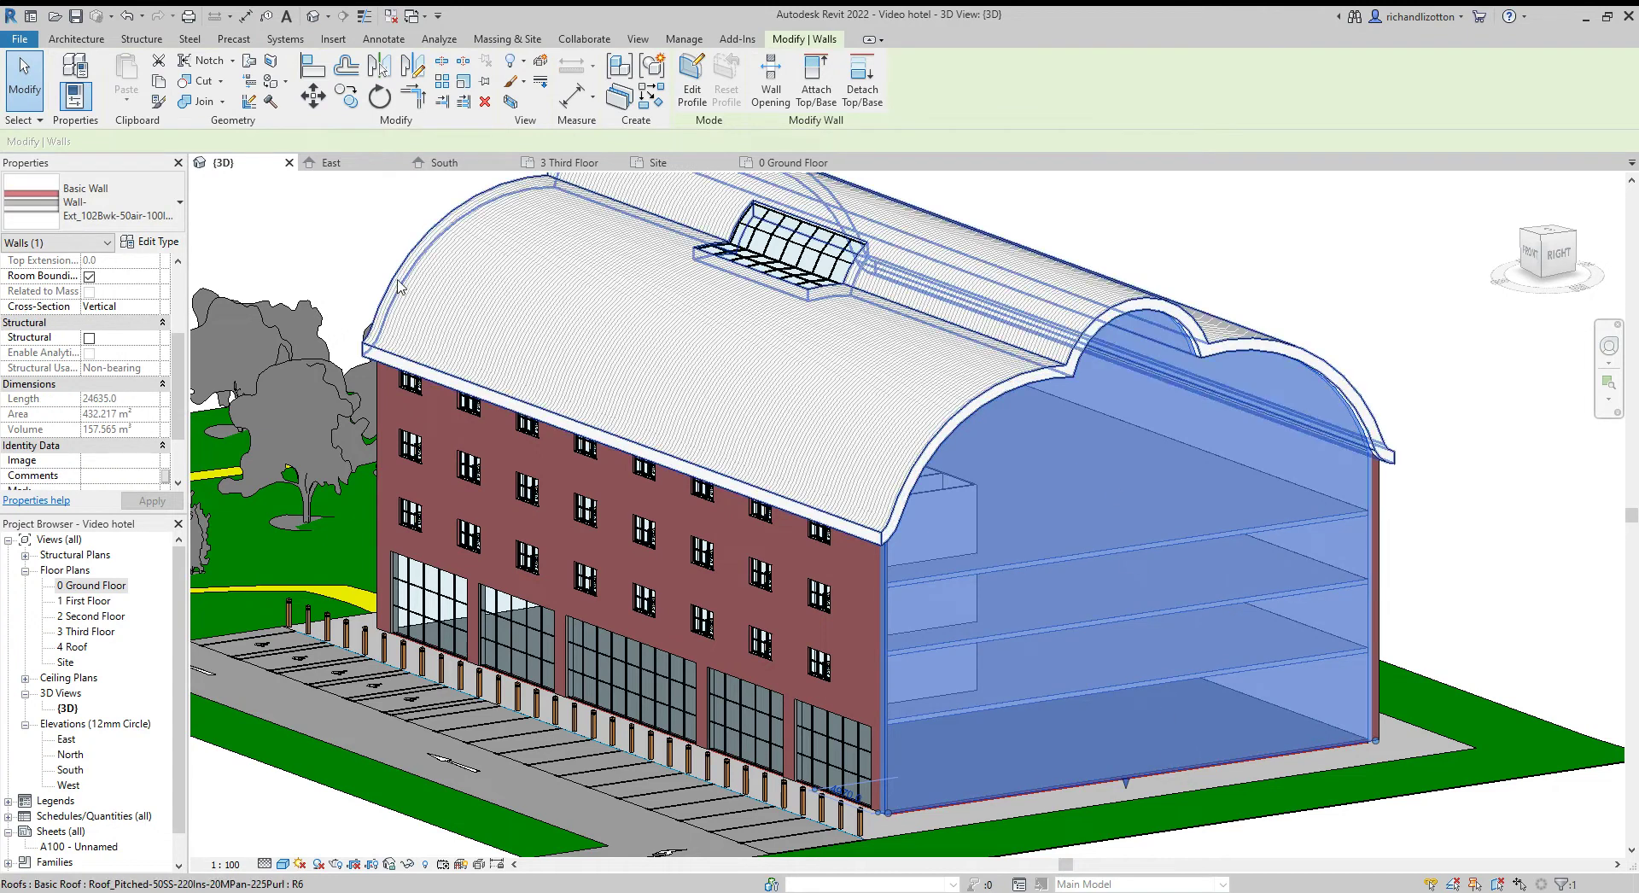
pyautogui.click(346, 166)
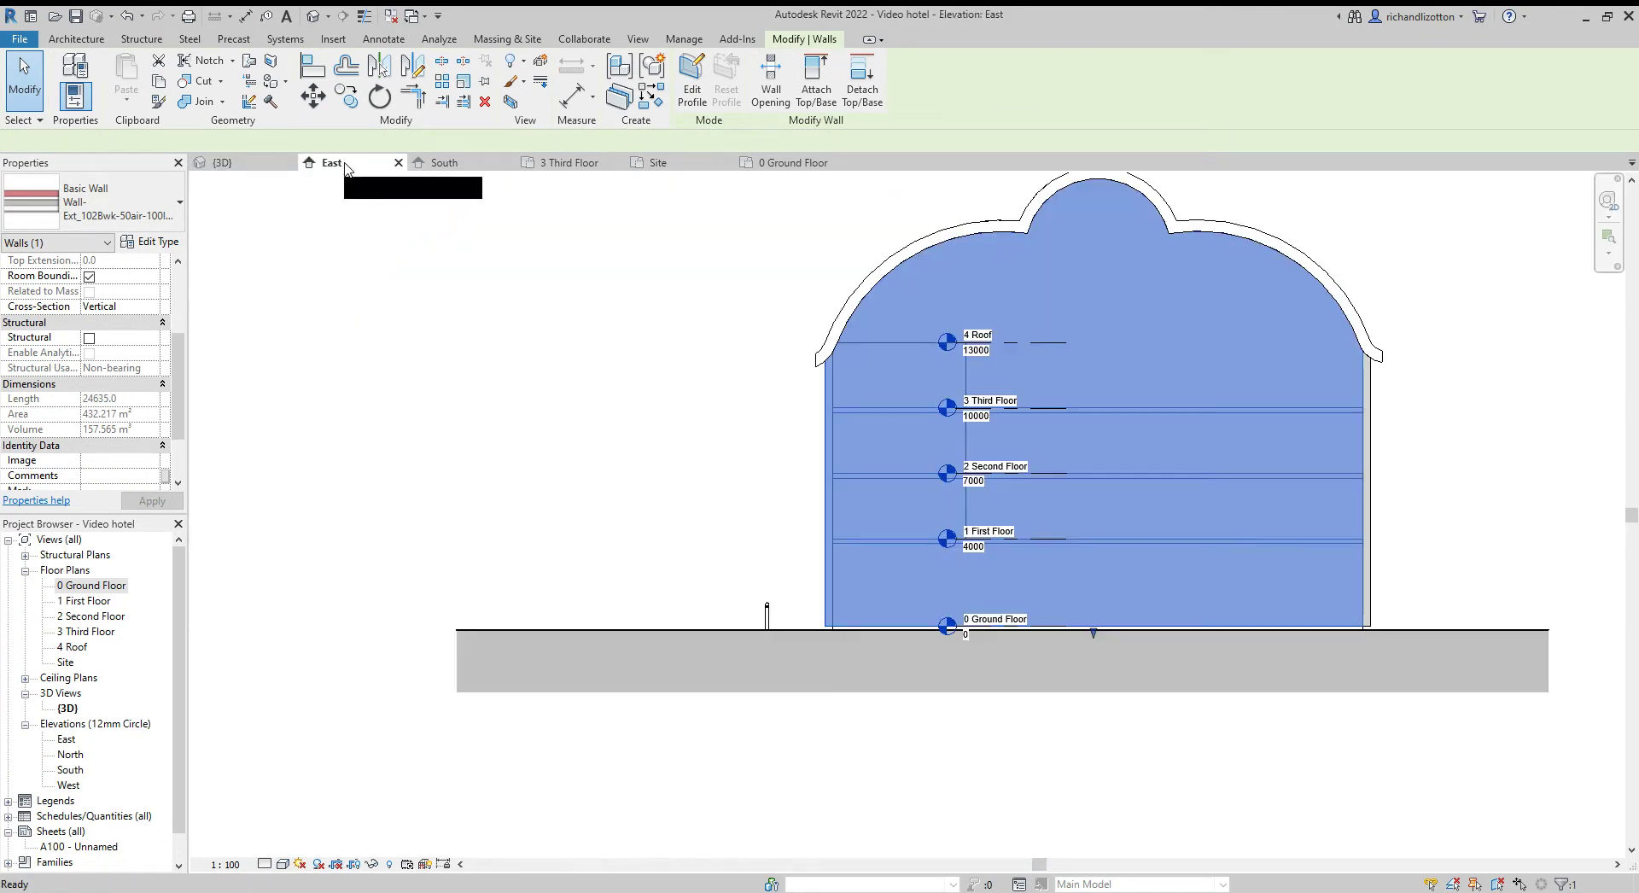
pyautogui.moveTo(636, 454); pyautogui.dragTo(444, 533, button='middle')
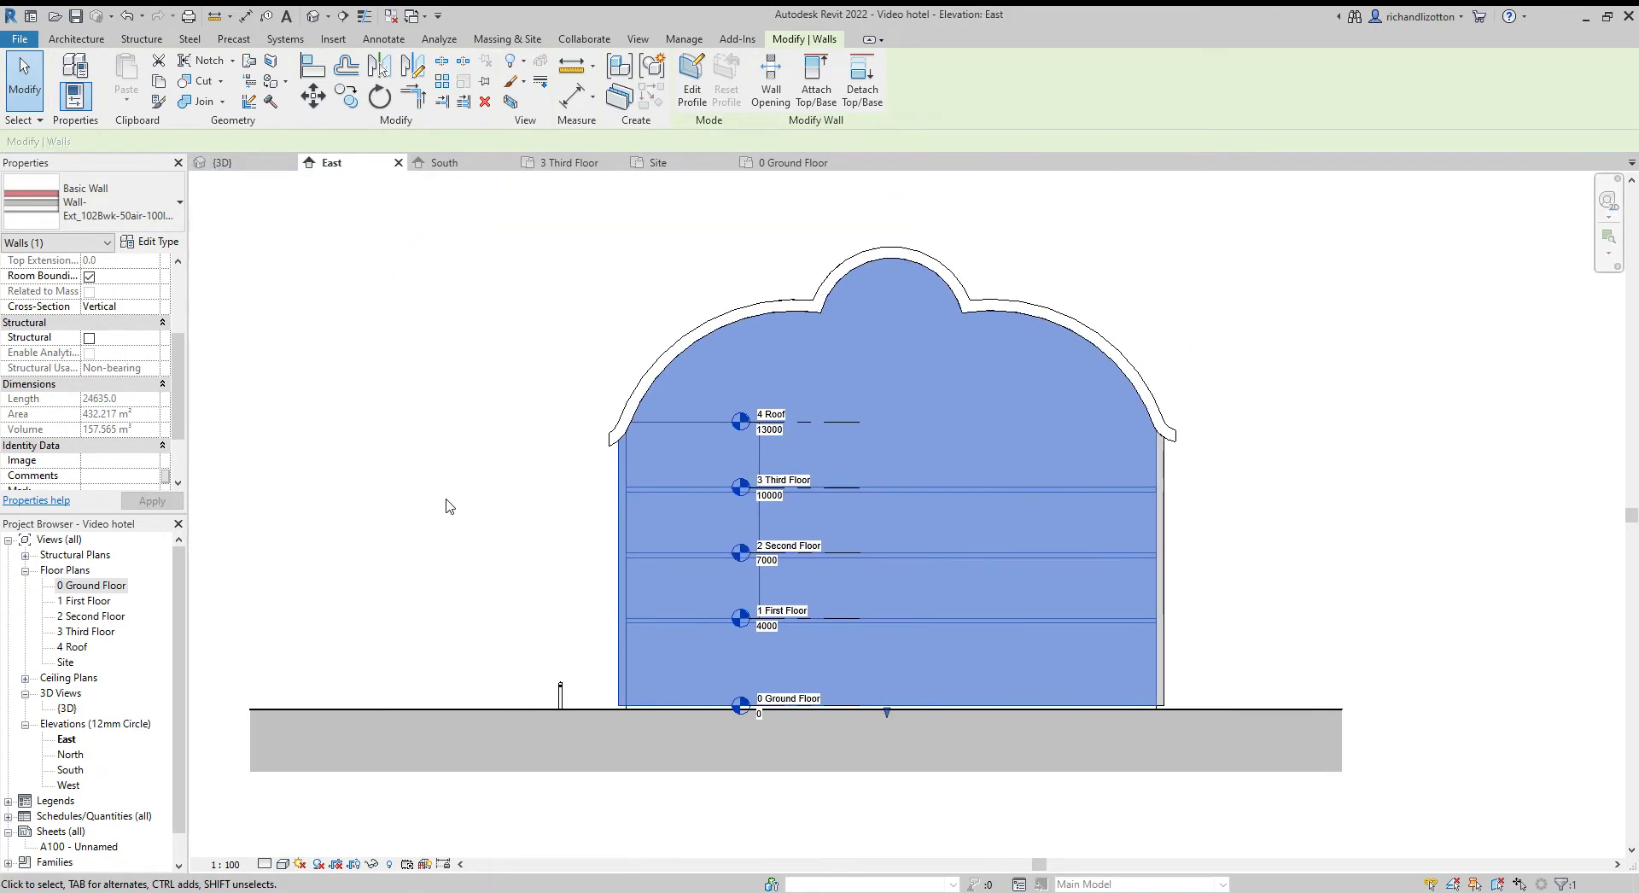
pyautogui.click(688, 88)
pyautogui.click(924, 468)
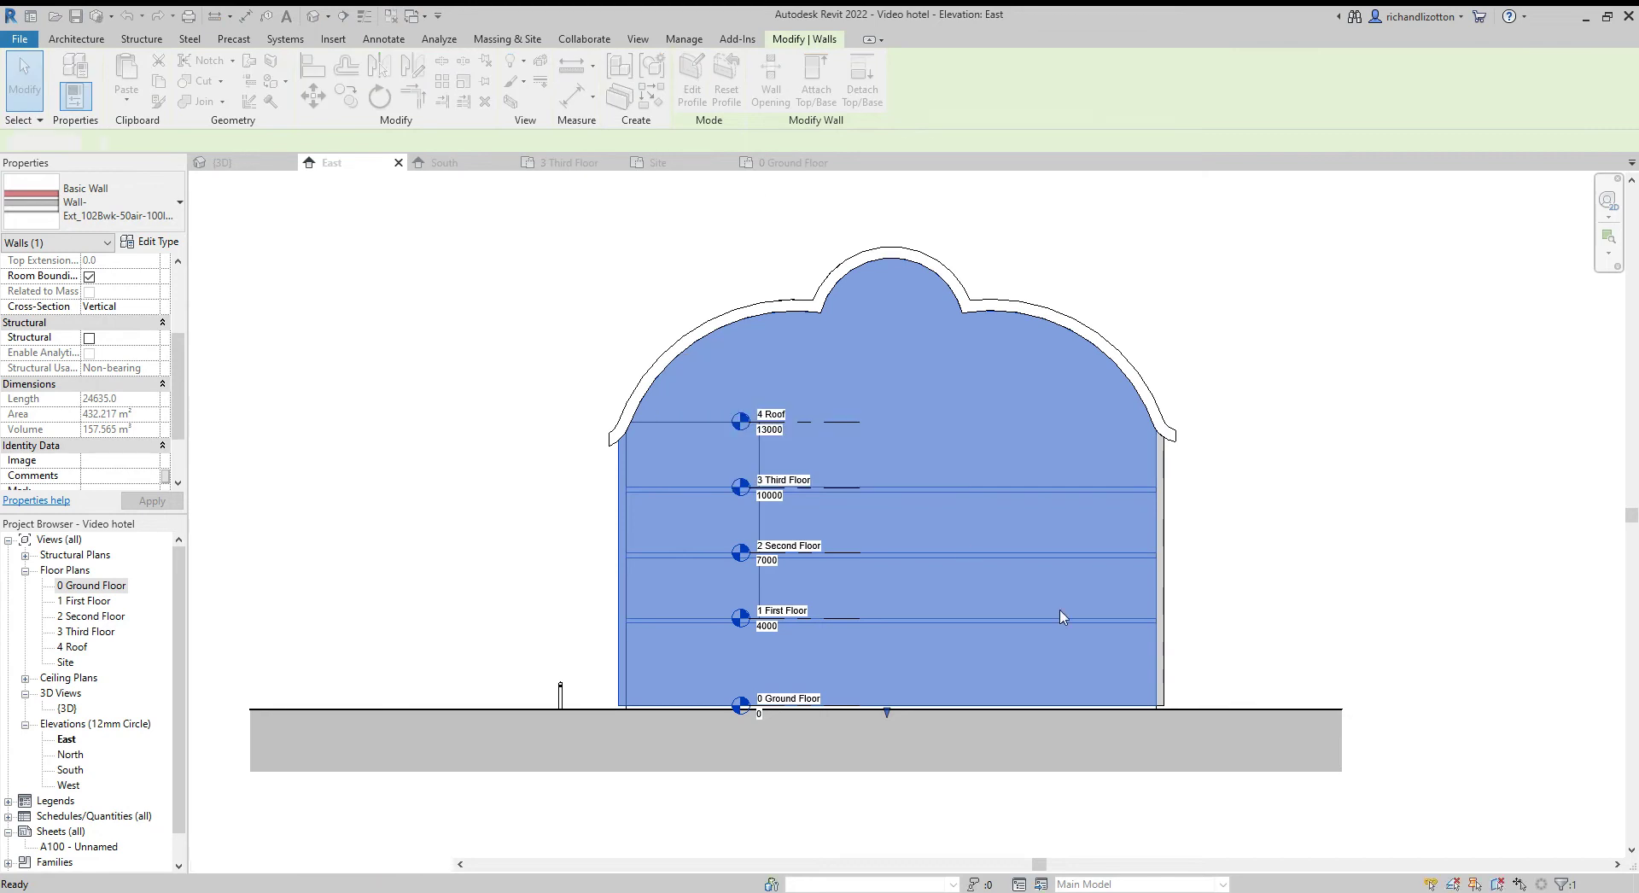
pyautogui.scroll(1, 1248, 631)
pyautogui.scroll(1, 1248, 631)
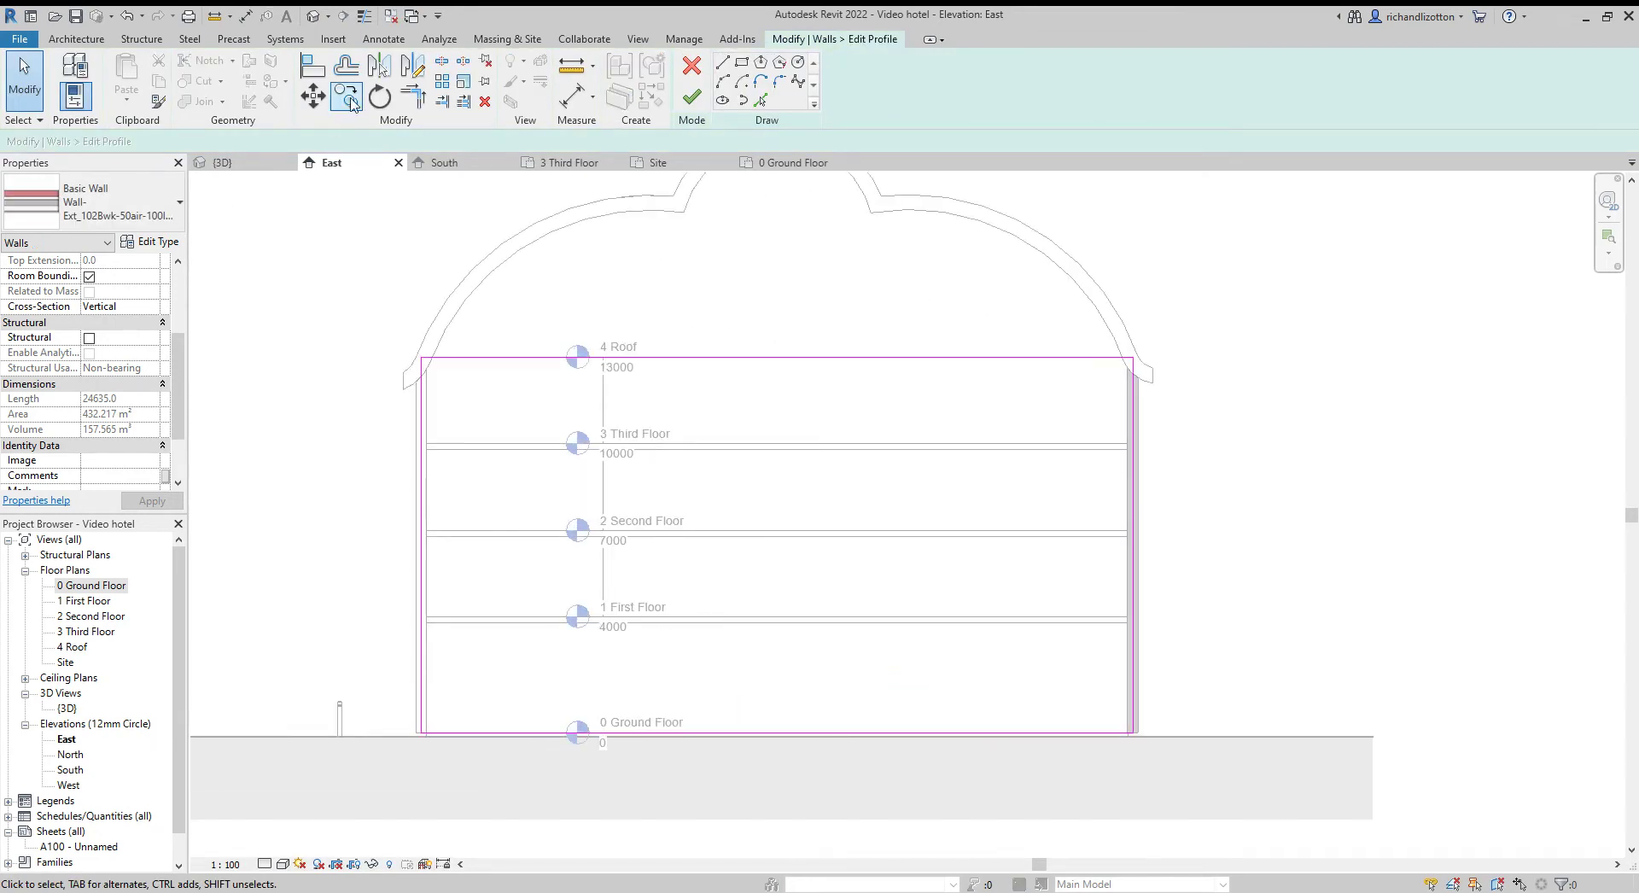
# - Offset a copy of the wall profile's top line 300 mm downward, inside the profile
pyautogui.click(346, 65)
pyautogui.click(368, 140)
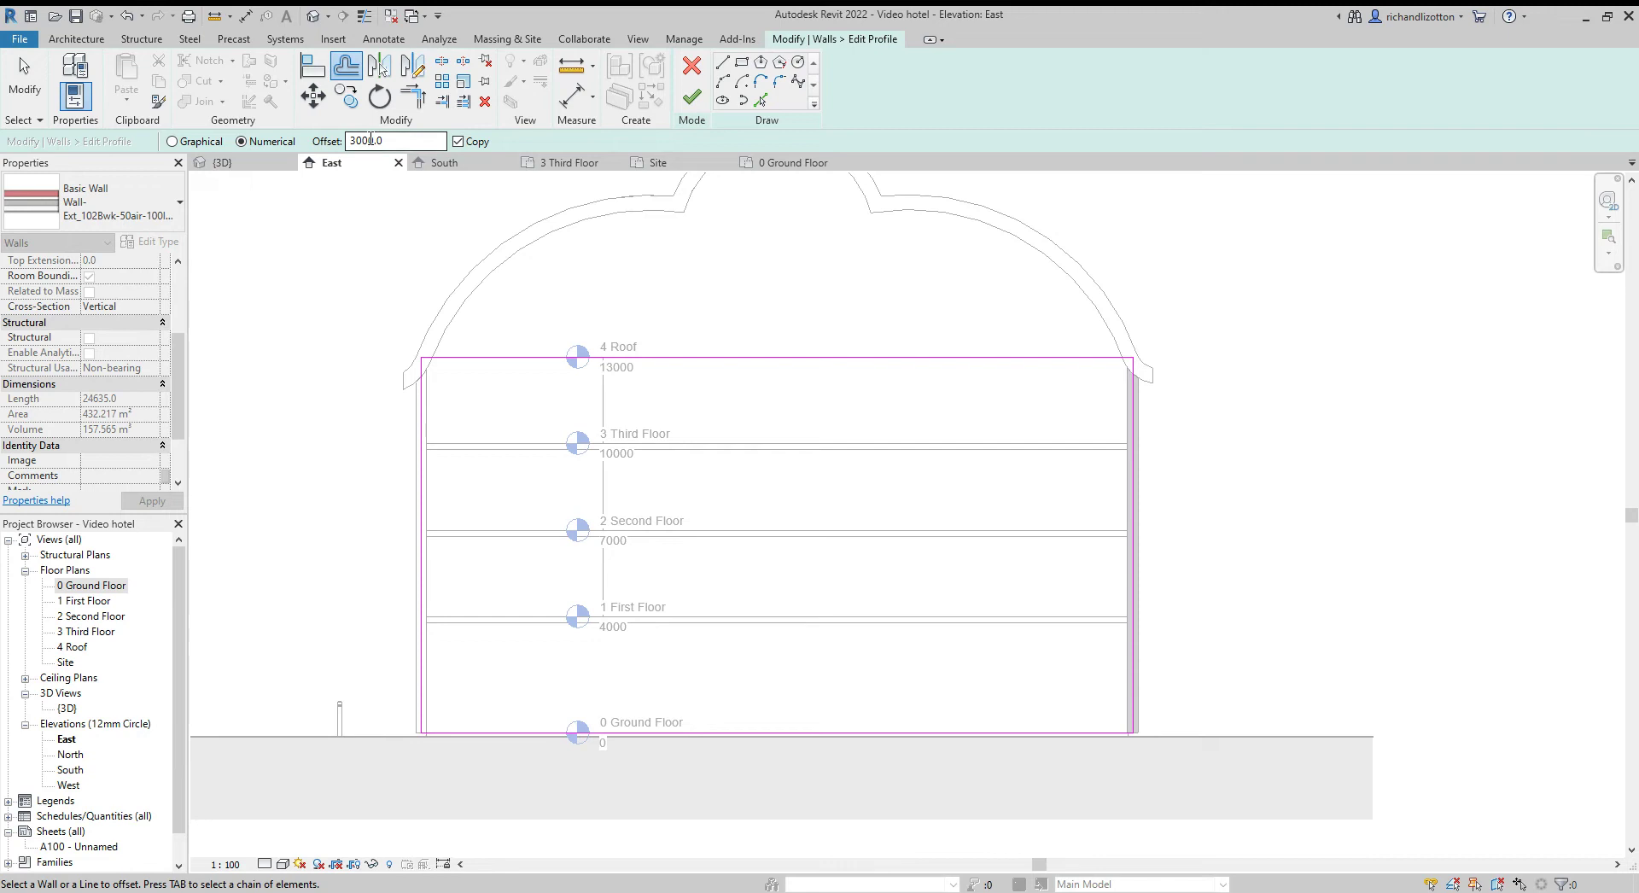
pyautogui.press('BackSpace')
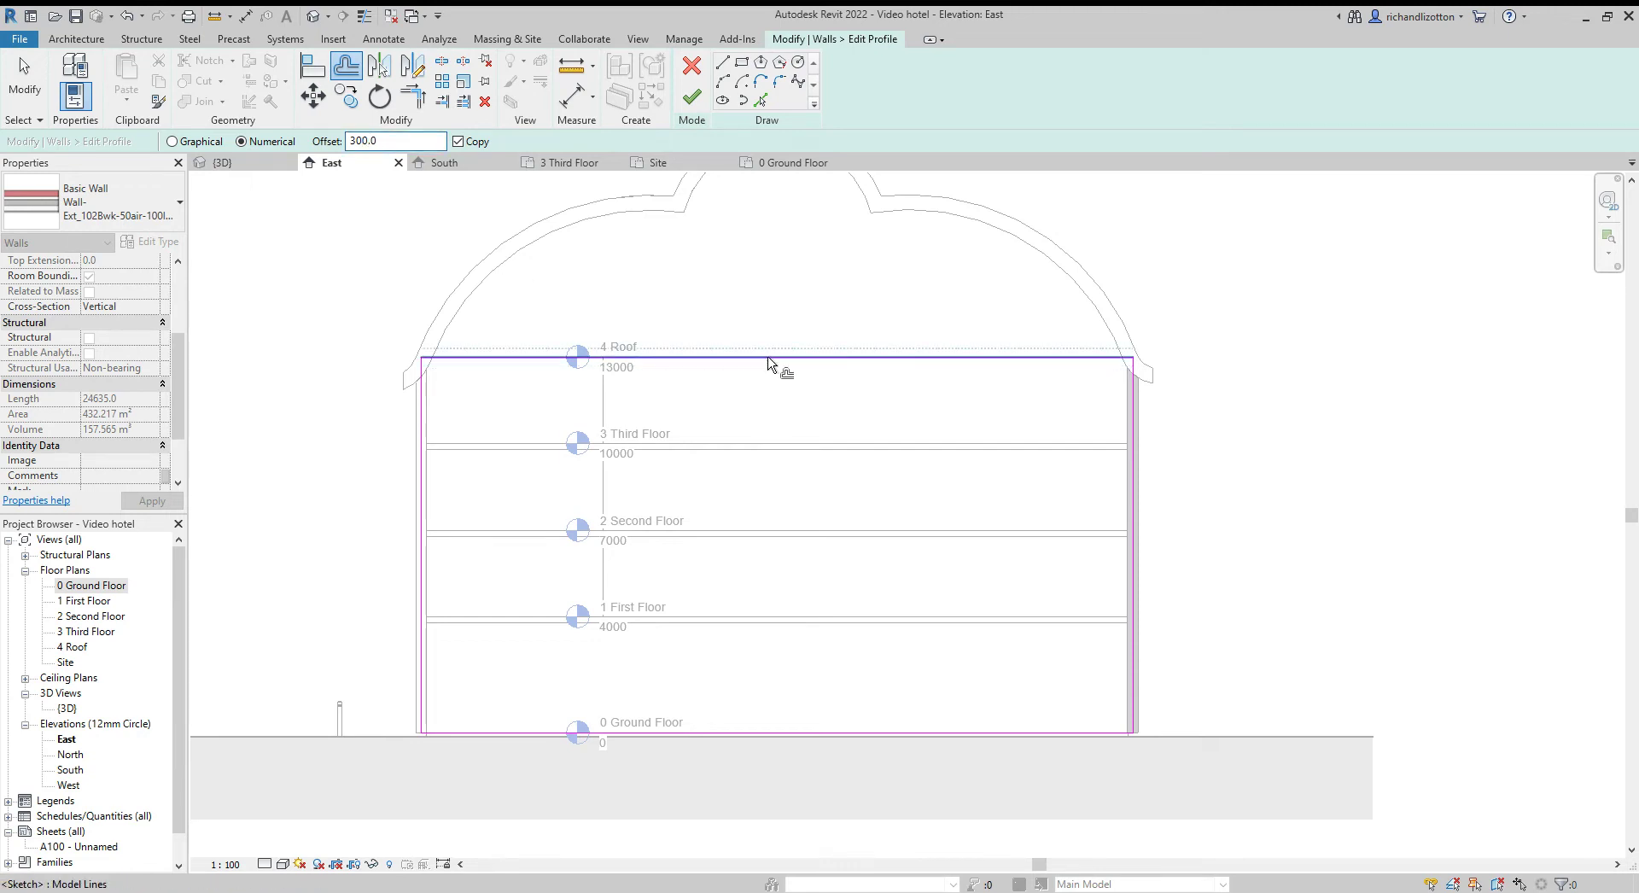
pyautogui.scroll(2, 770, 359)
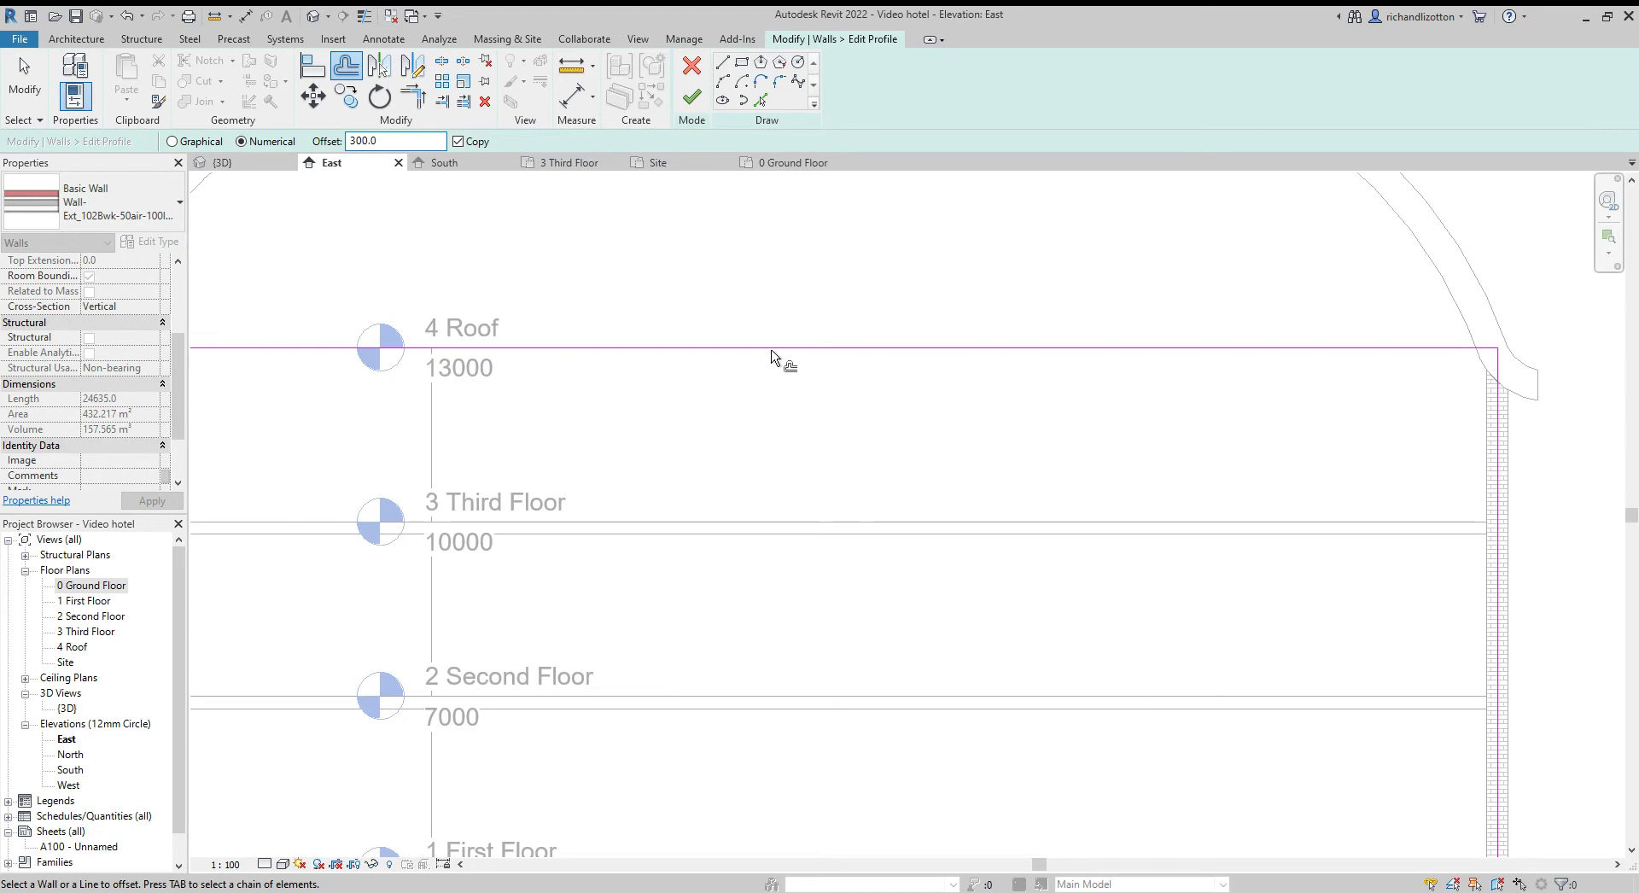
pyautogui.click(777, 360)
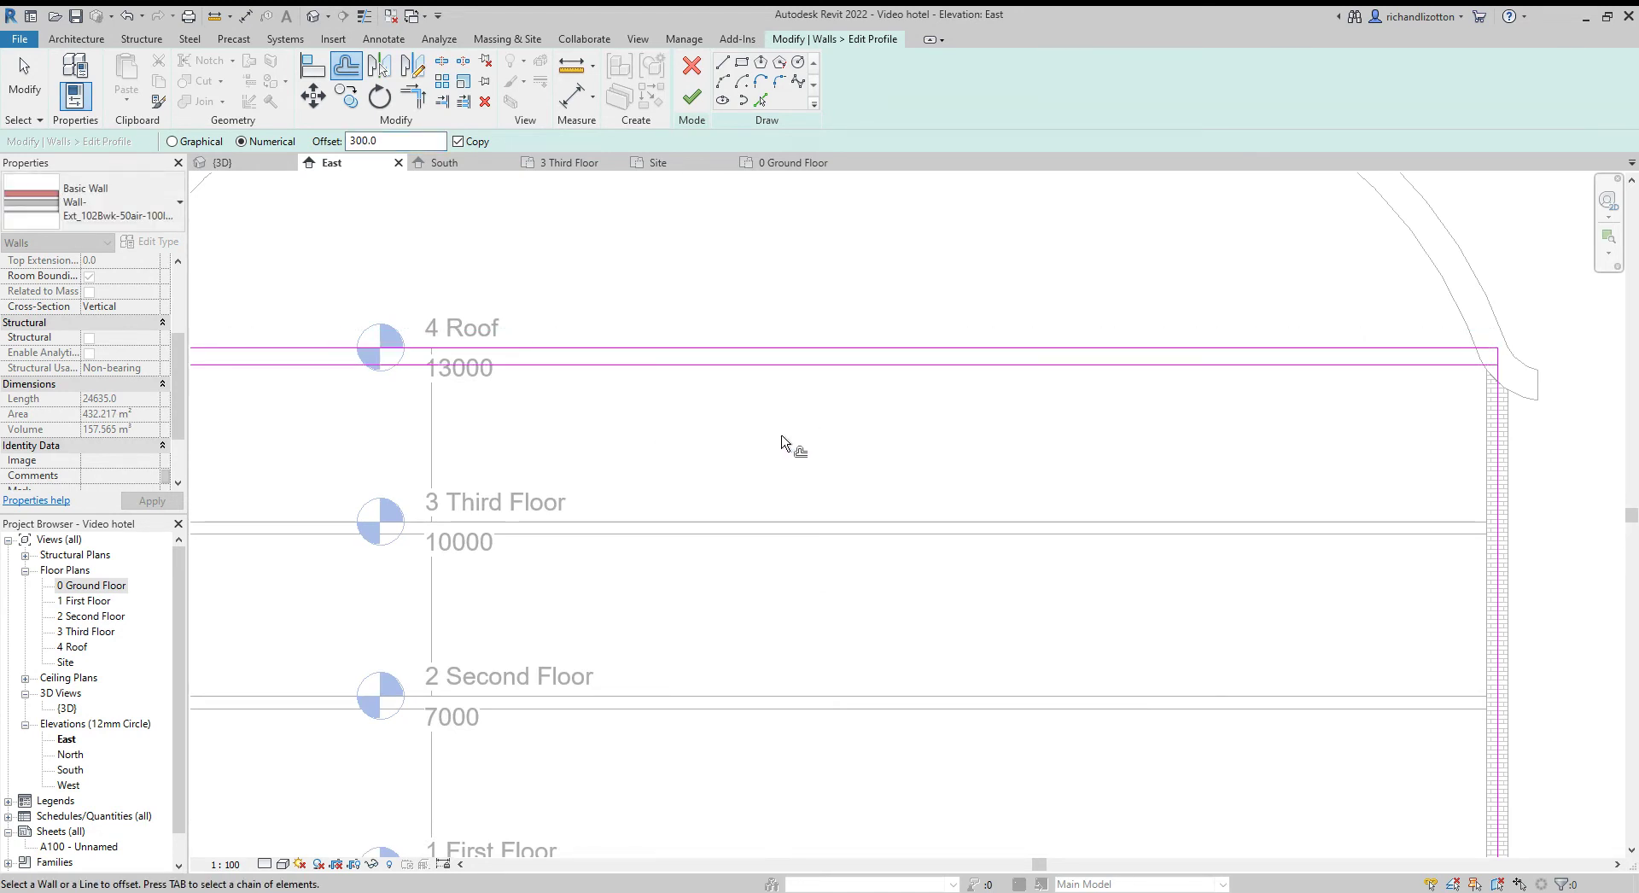
pyautogui.scroll(-1, 781, 439)
pyautogui.scroll(-1, 783, 448)
pyautogui.scroll(-1, 798, 482)
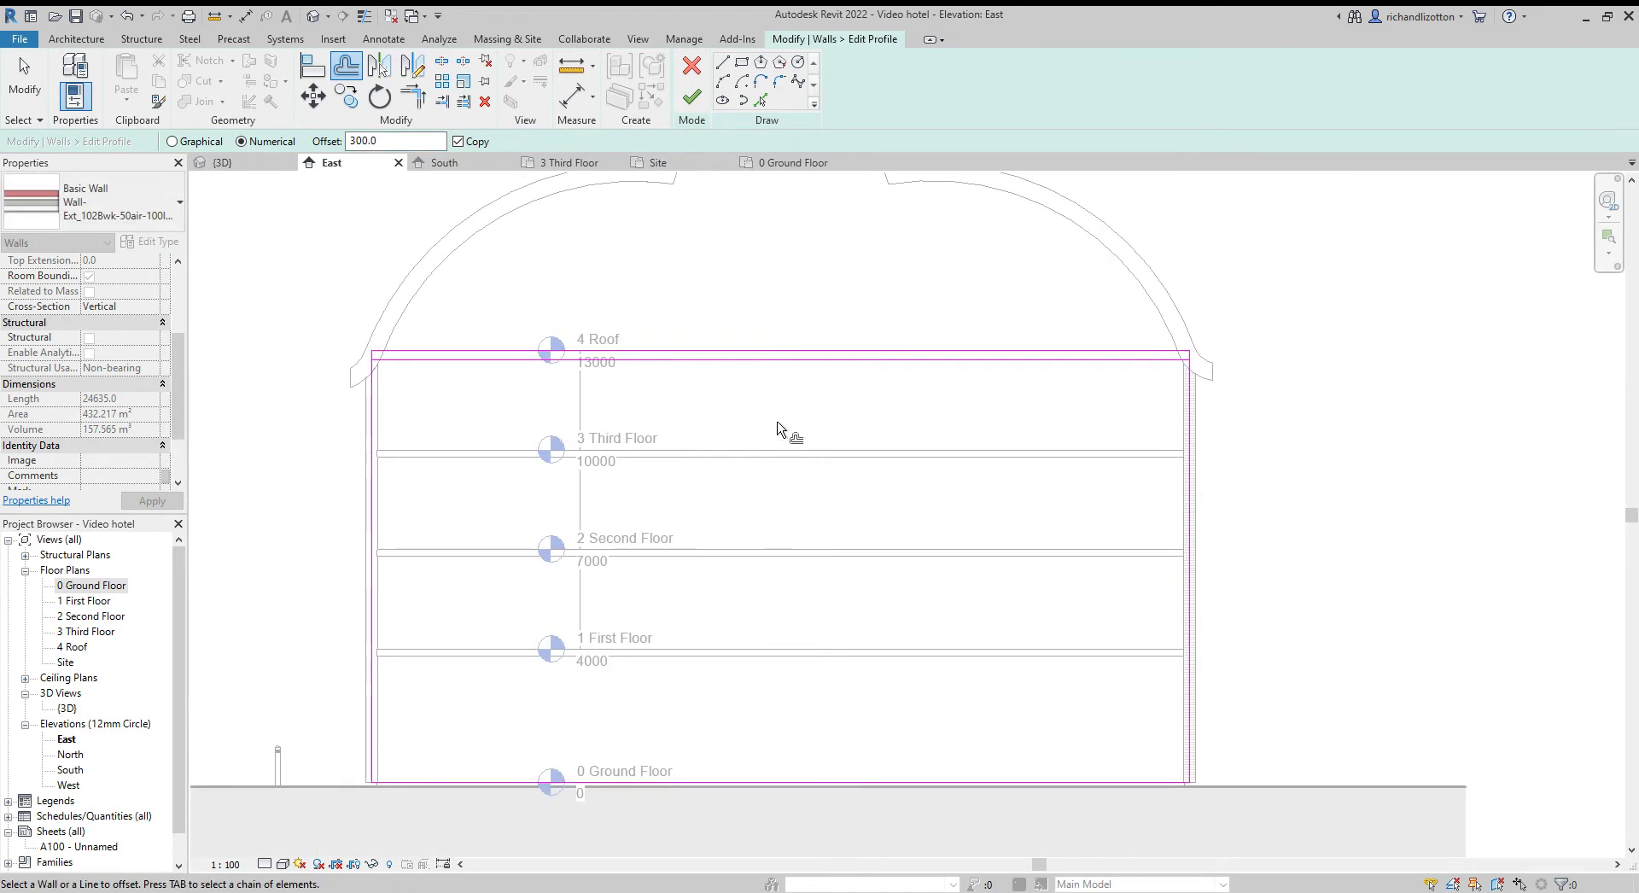
# - Draw a vertical centre line from the midpoint of the offset top line down to the profile's base line
pyautogui.click(723, 62)
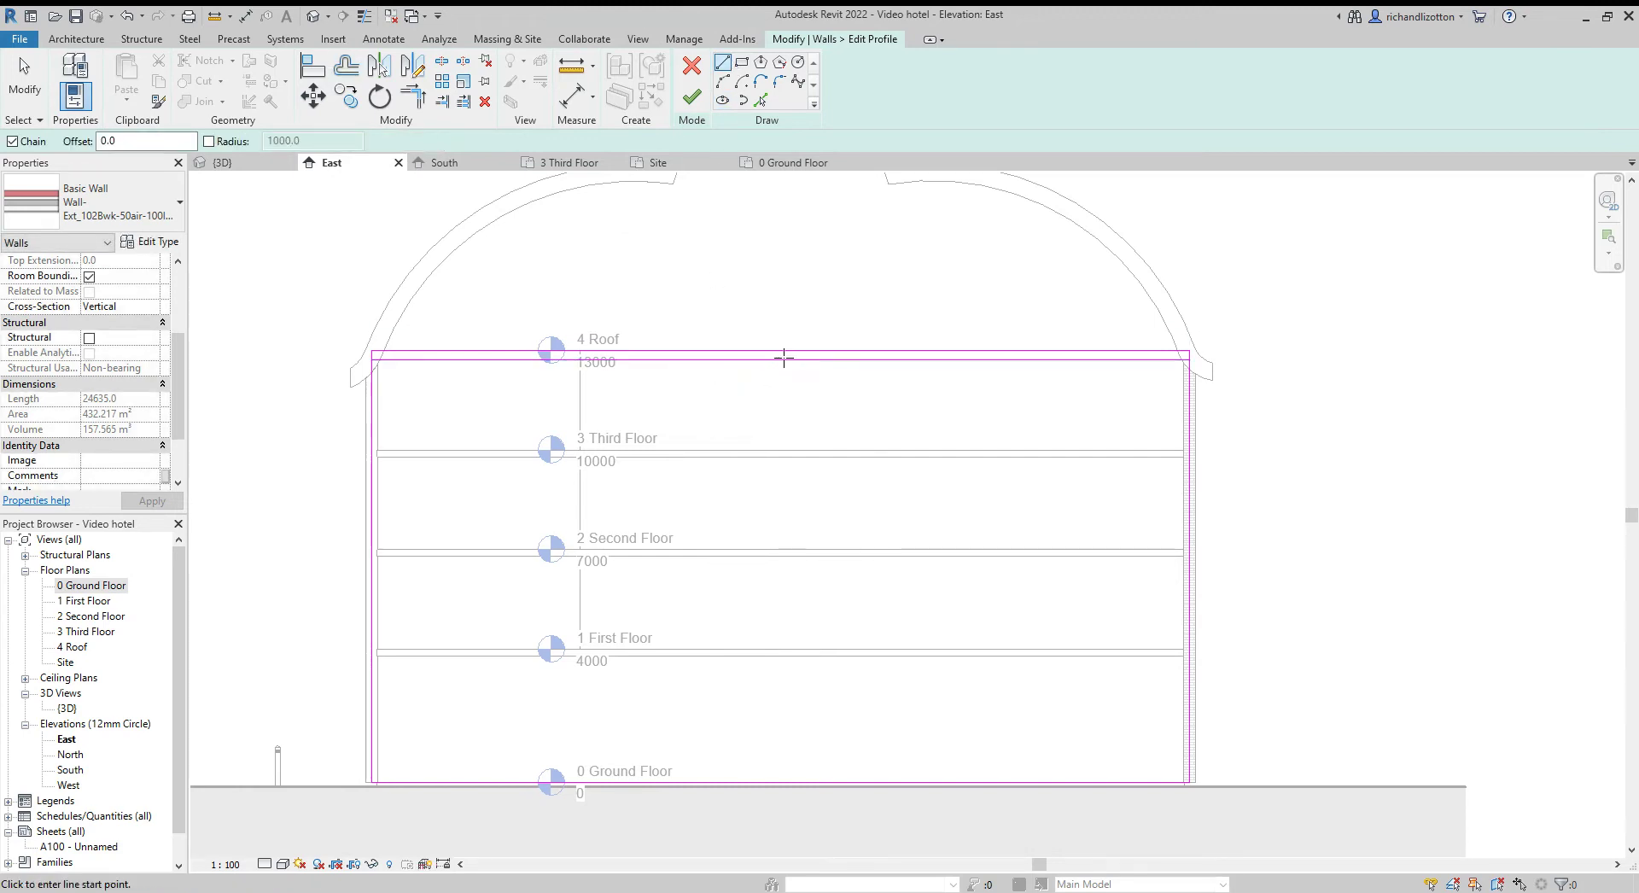
pyautogui.click(781, 360)
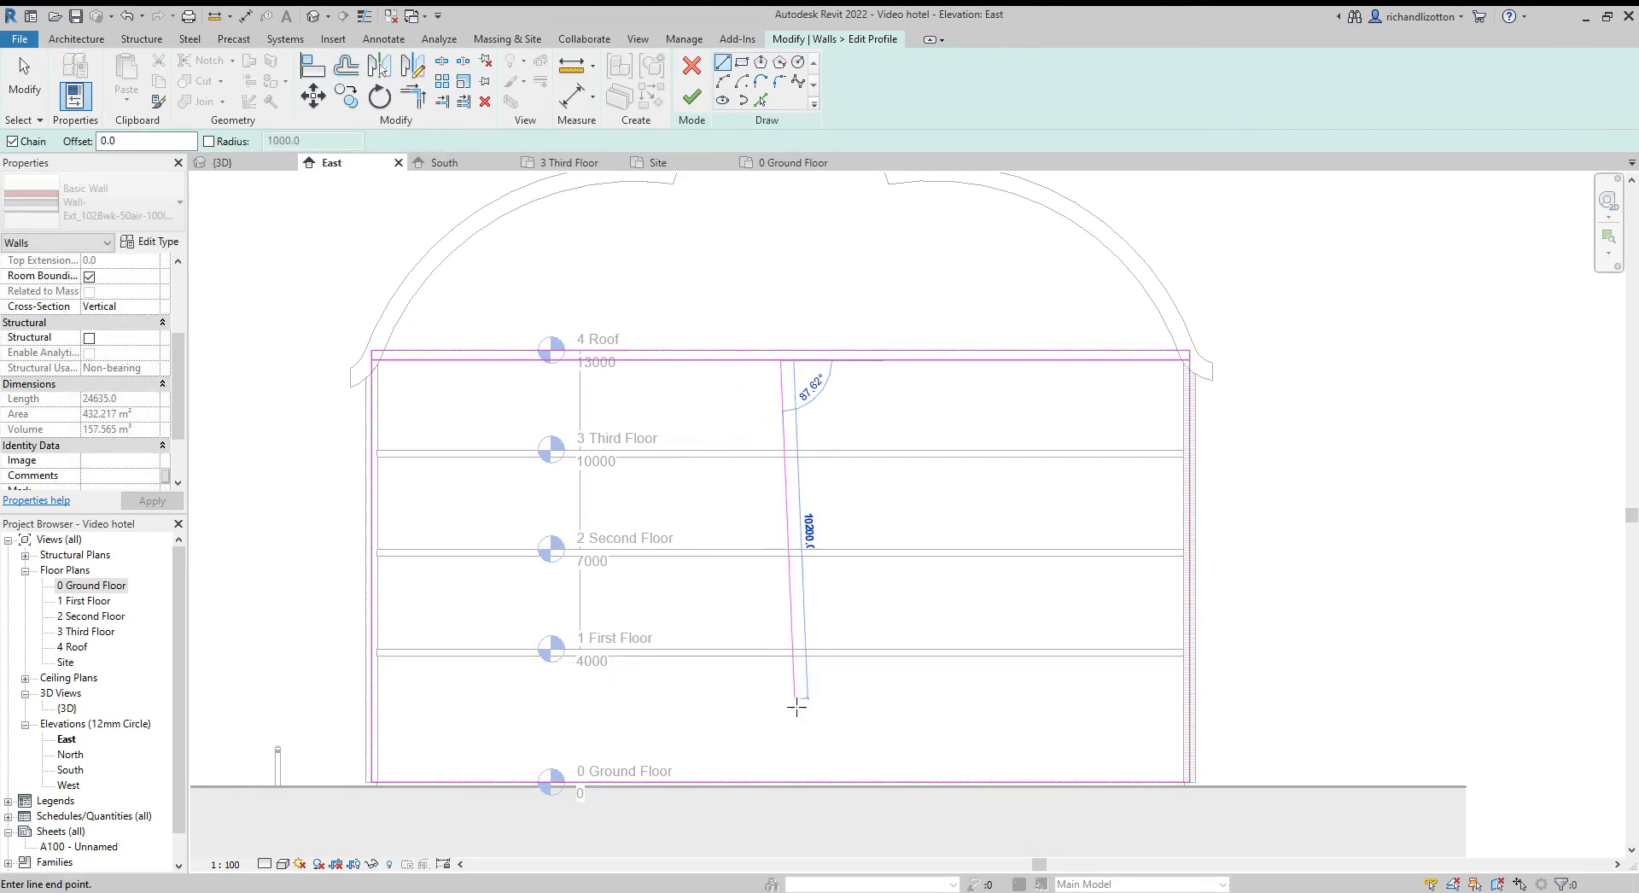
pyautogui.click(783, 782)
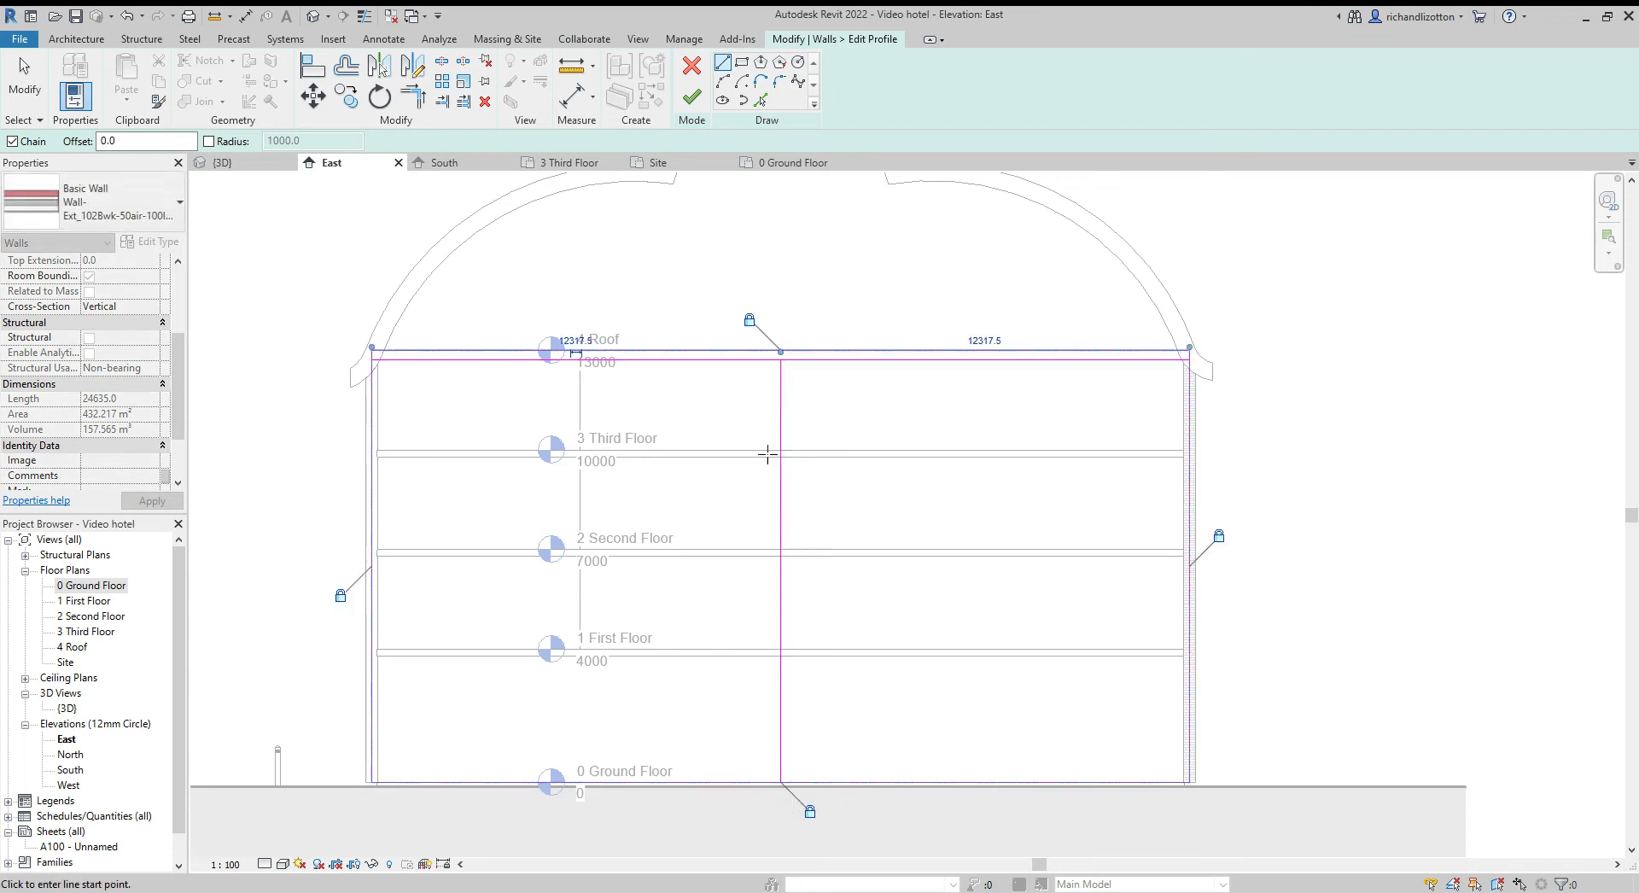
# - Offset copies of the vertical centre line 3000 mm to both sides
pyautogui.click(358, 75)
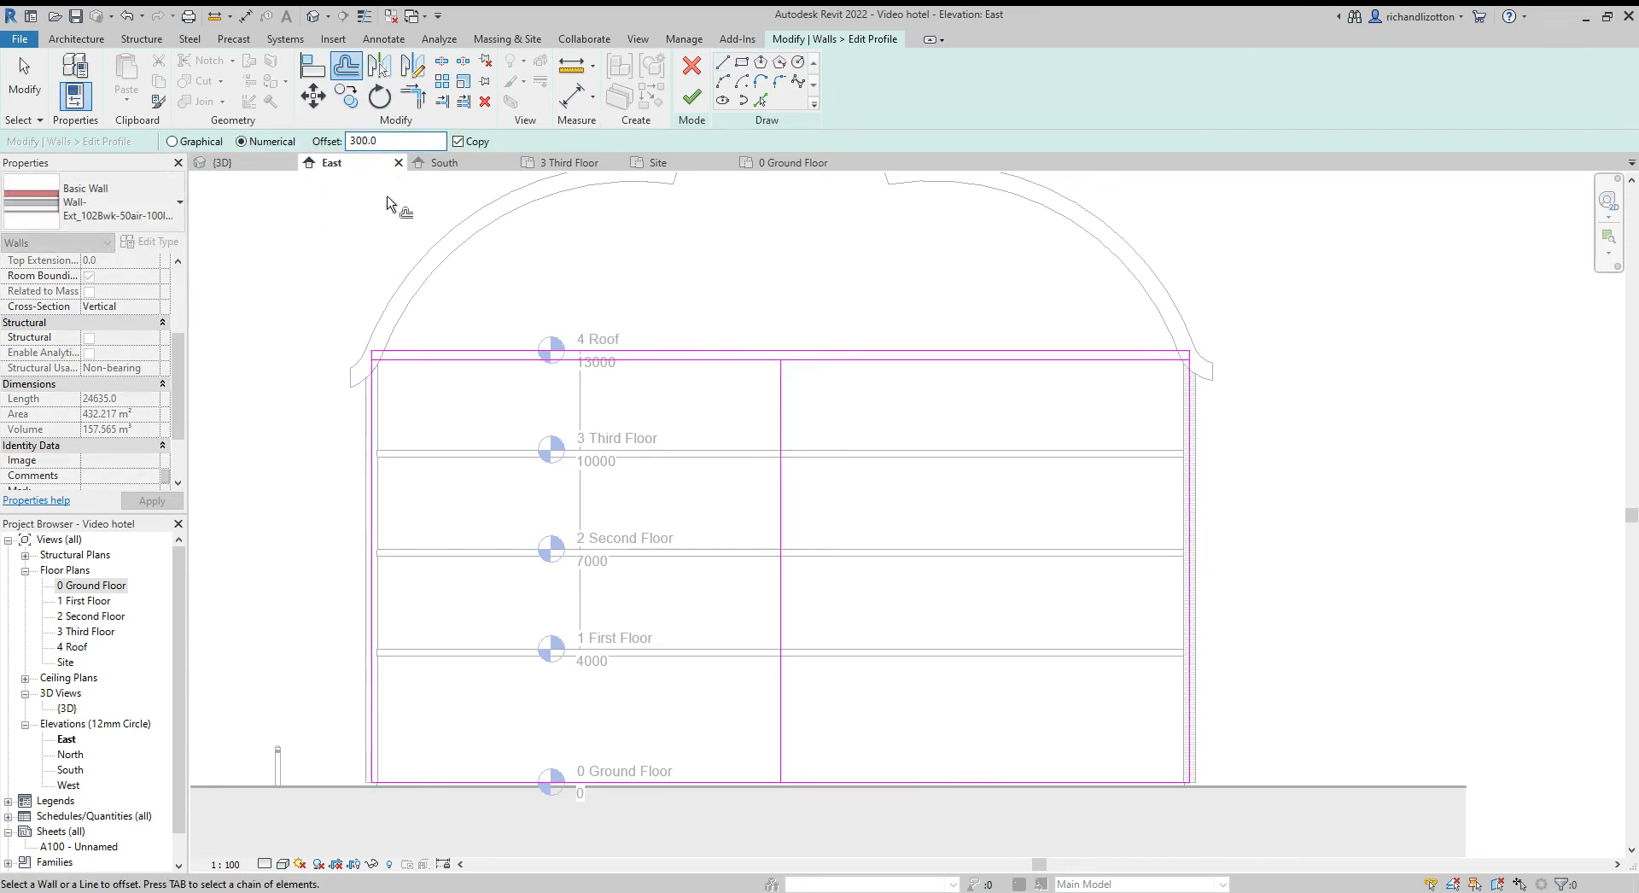
pyautogui.write('3000')
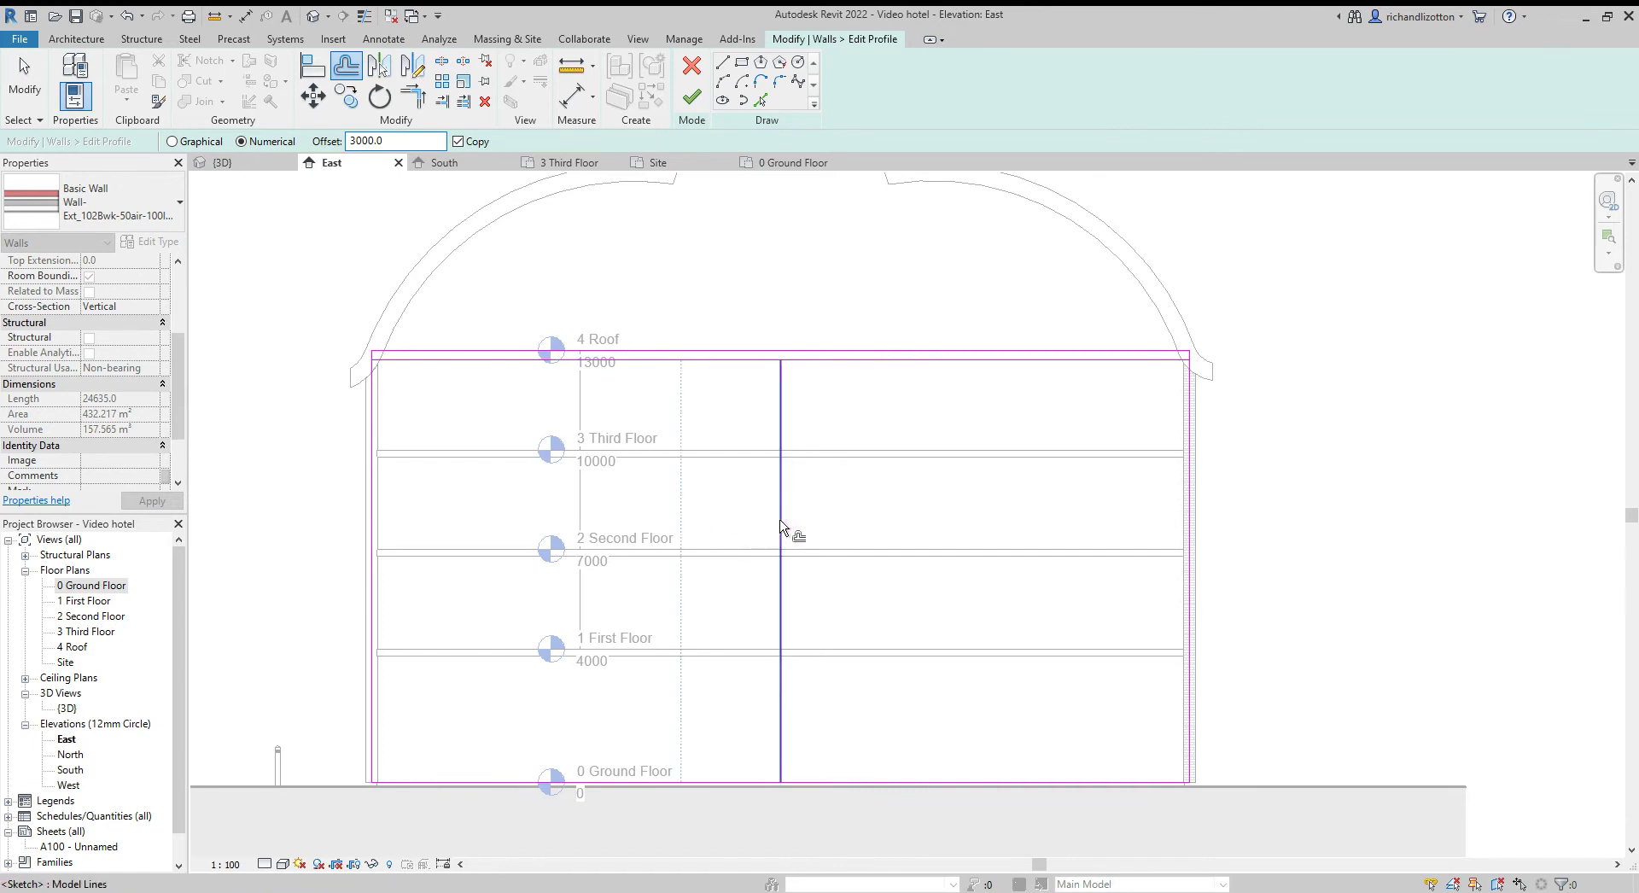
pyautogui.click(780, 528)
pyautogui.click(783, 535)
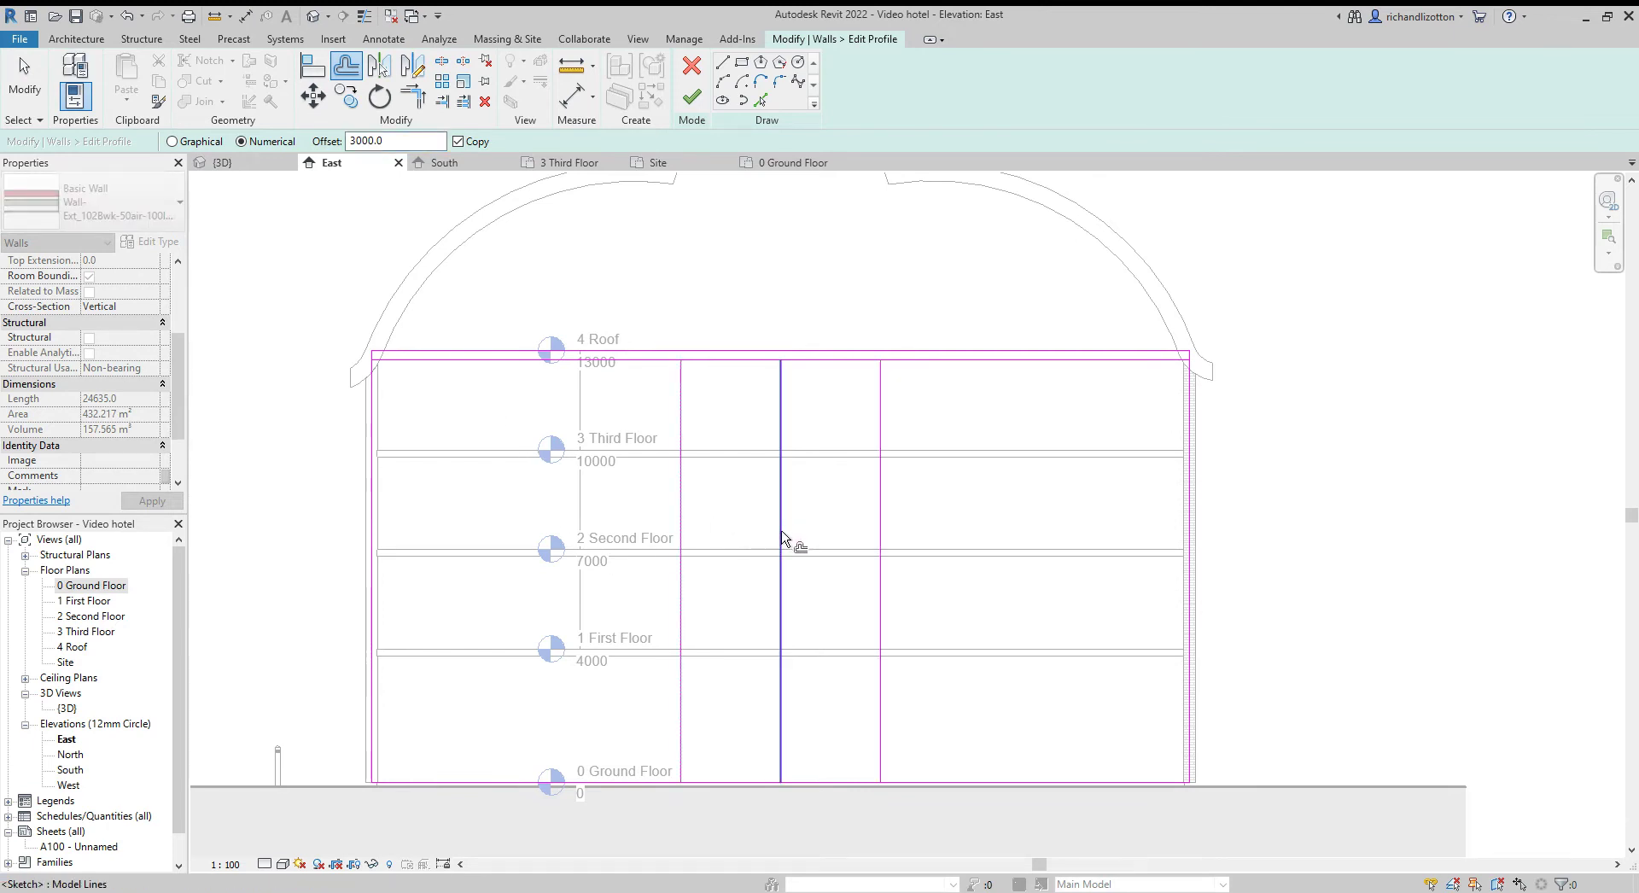
# - Trim the offset top line to both side lines of the opening, and trim the base line back to the opening's right side
pyautogui.click(412, 96)
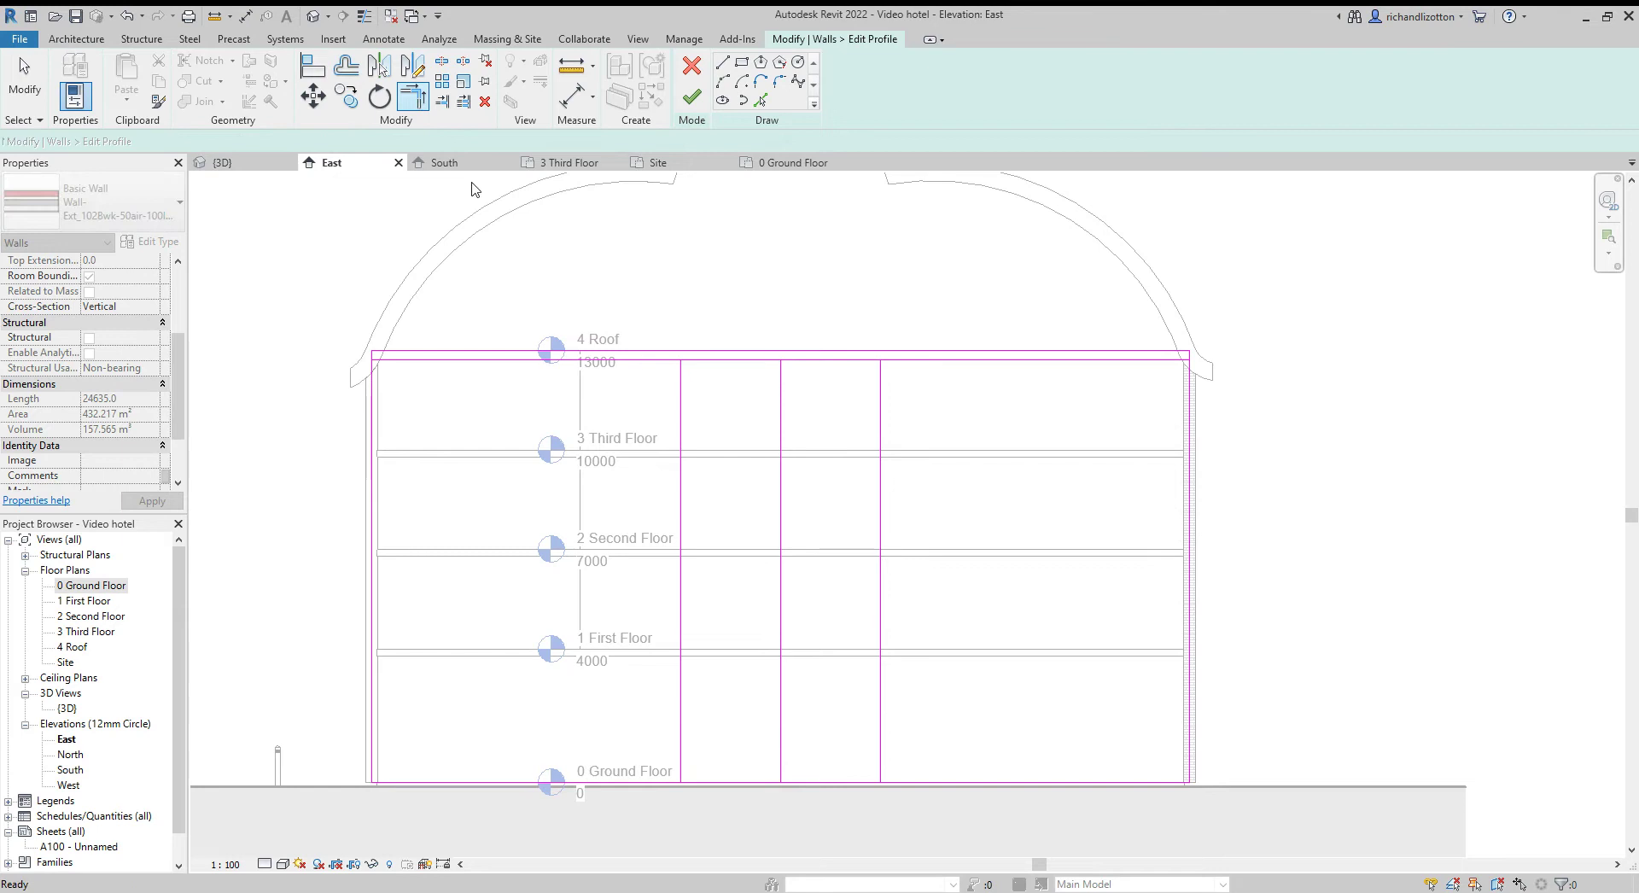
pyautogui.click(683, 388)
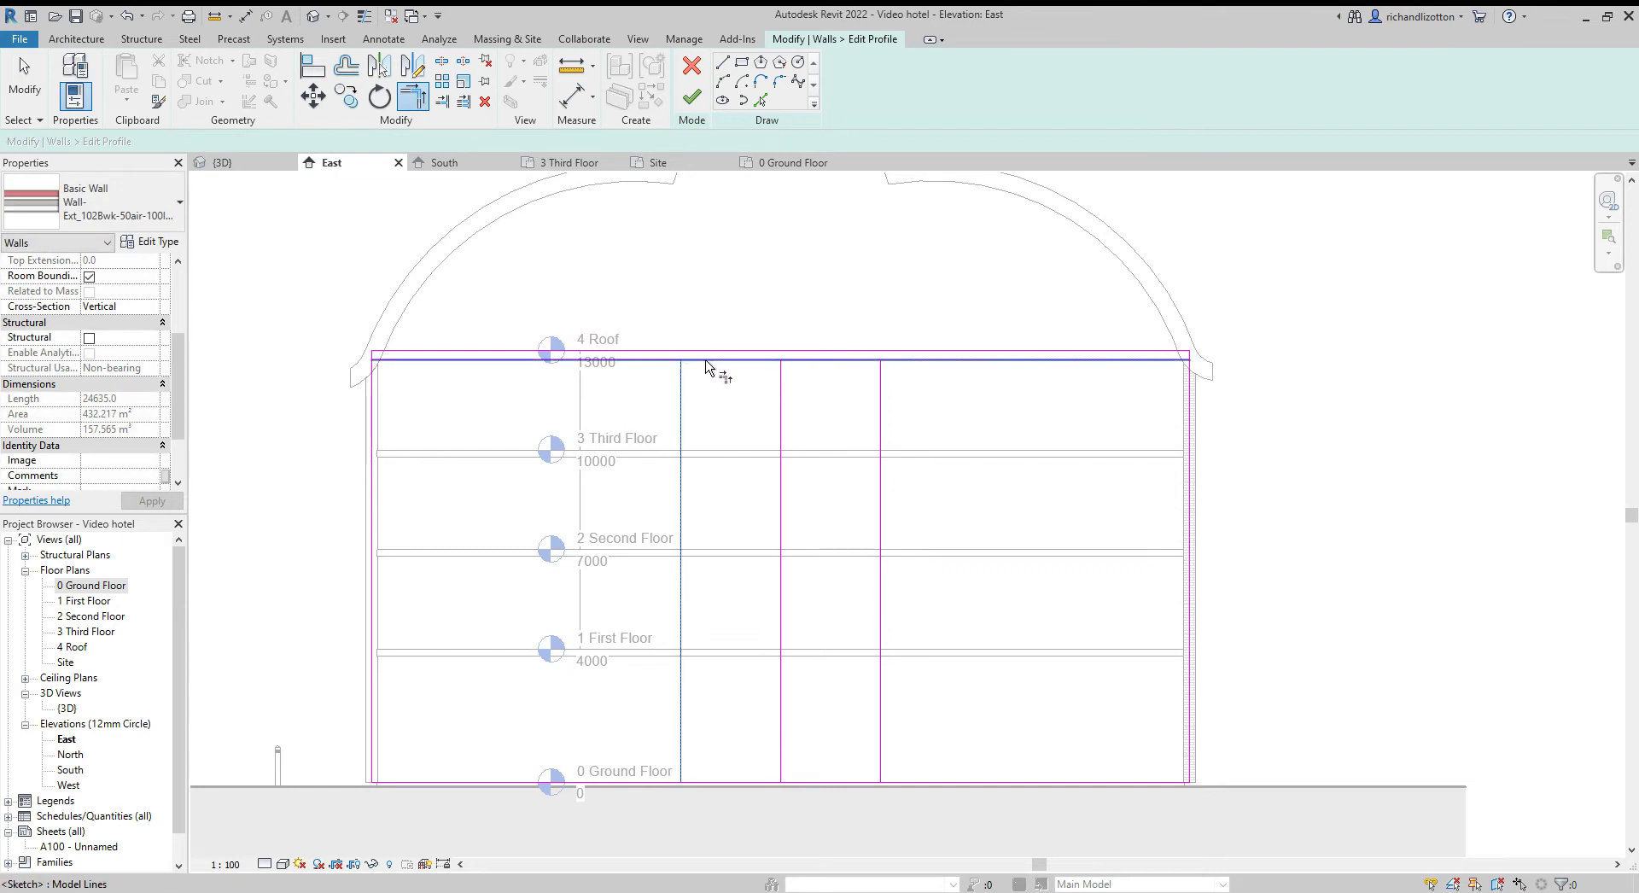
pyautogui.click(707, 364)
pyautogui.click(835, 361)
pyautogui.click(872, 433)
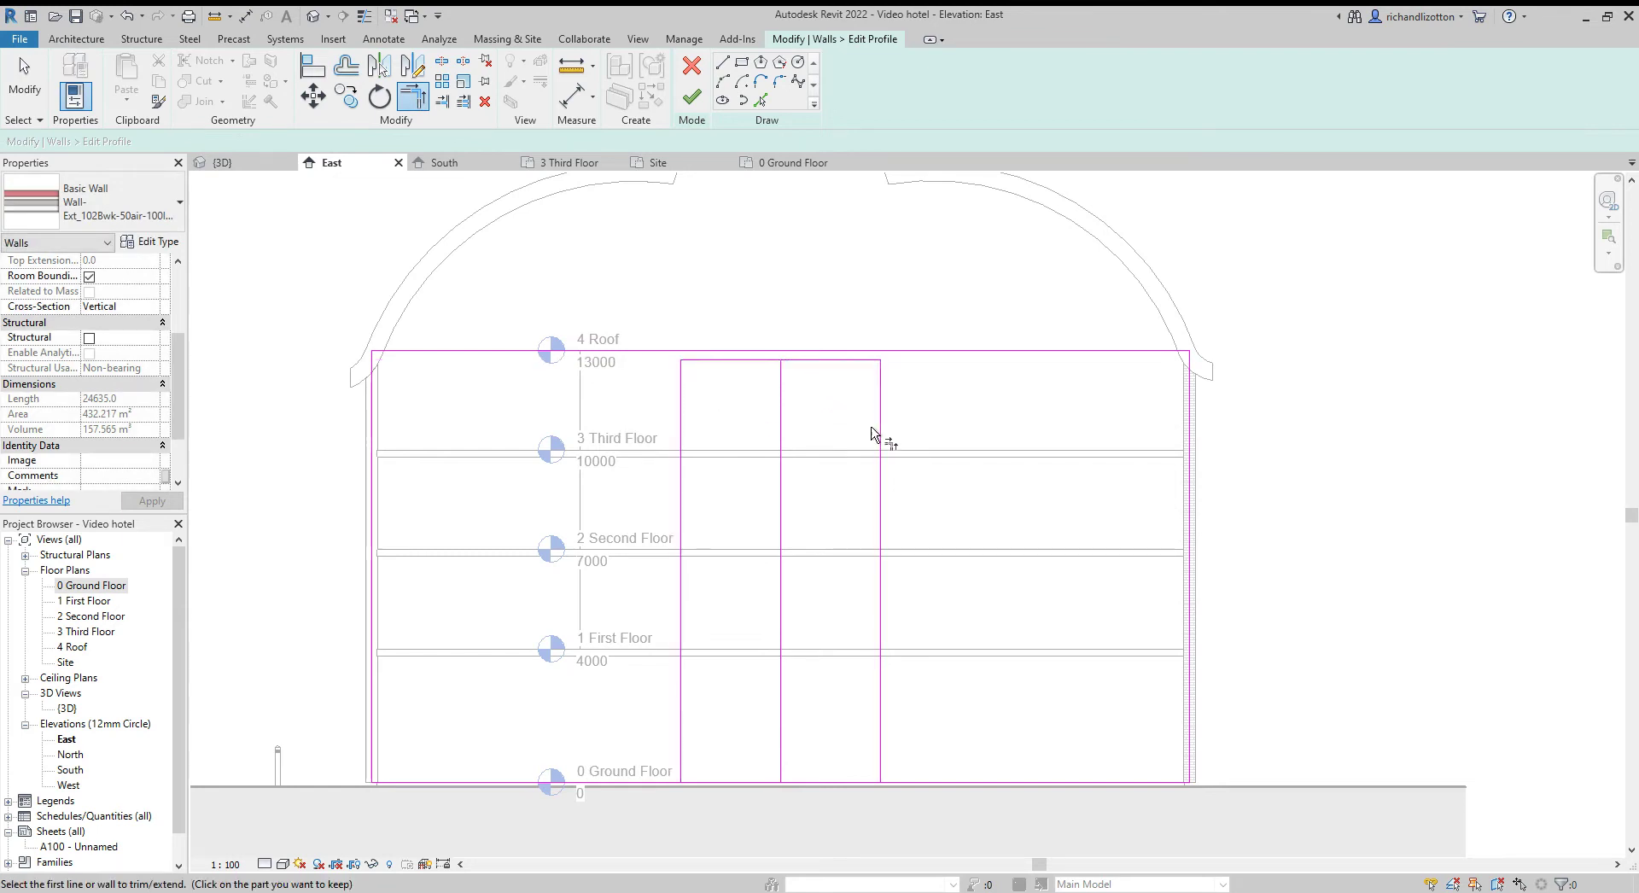
pyautogui.click(884, 756)
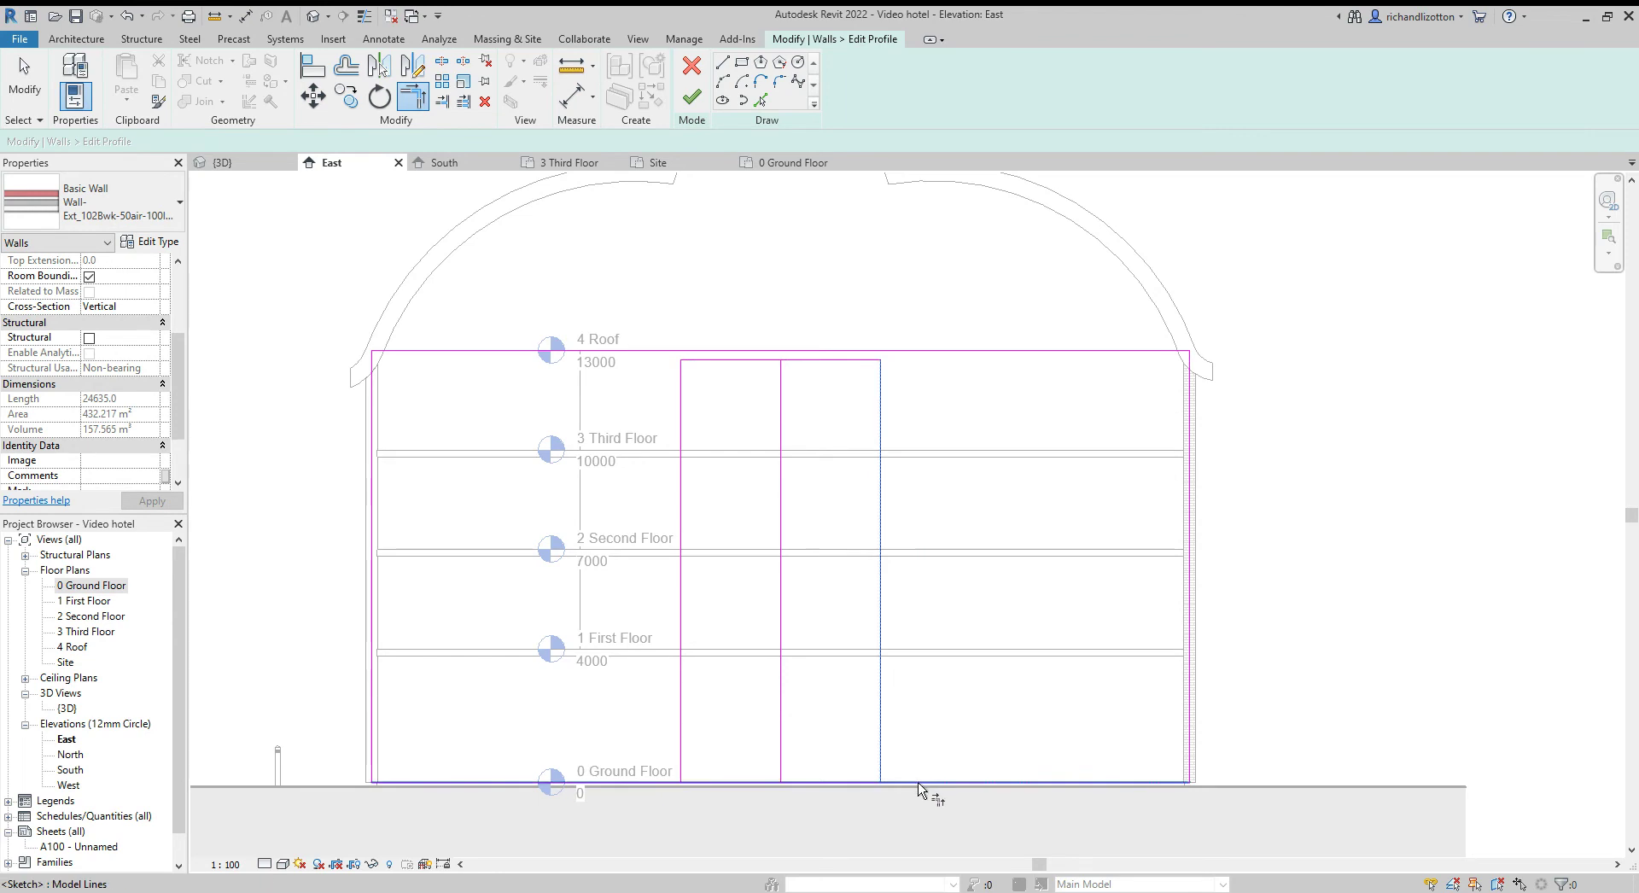
pyautogui.click(919, 783)
pyautogui.click(1397, 875)
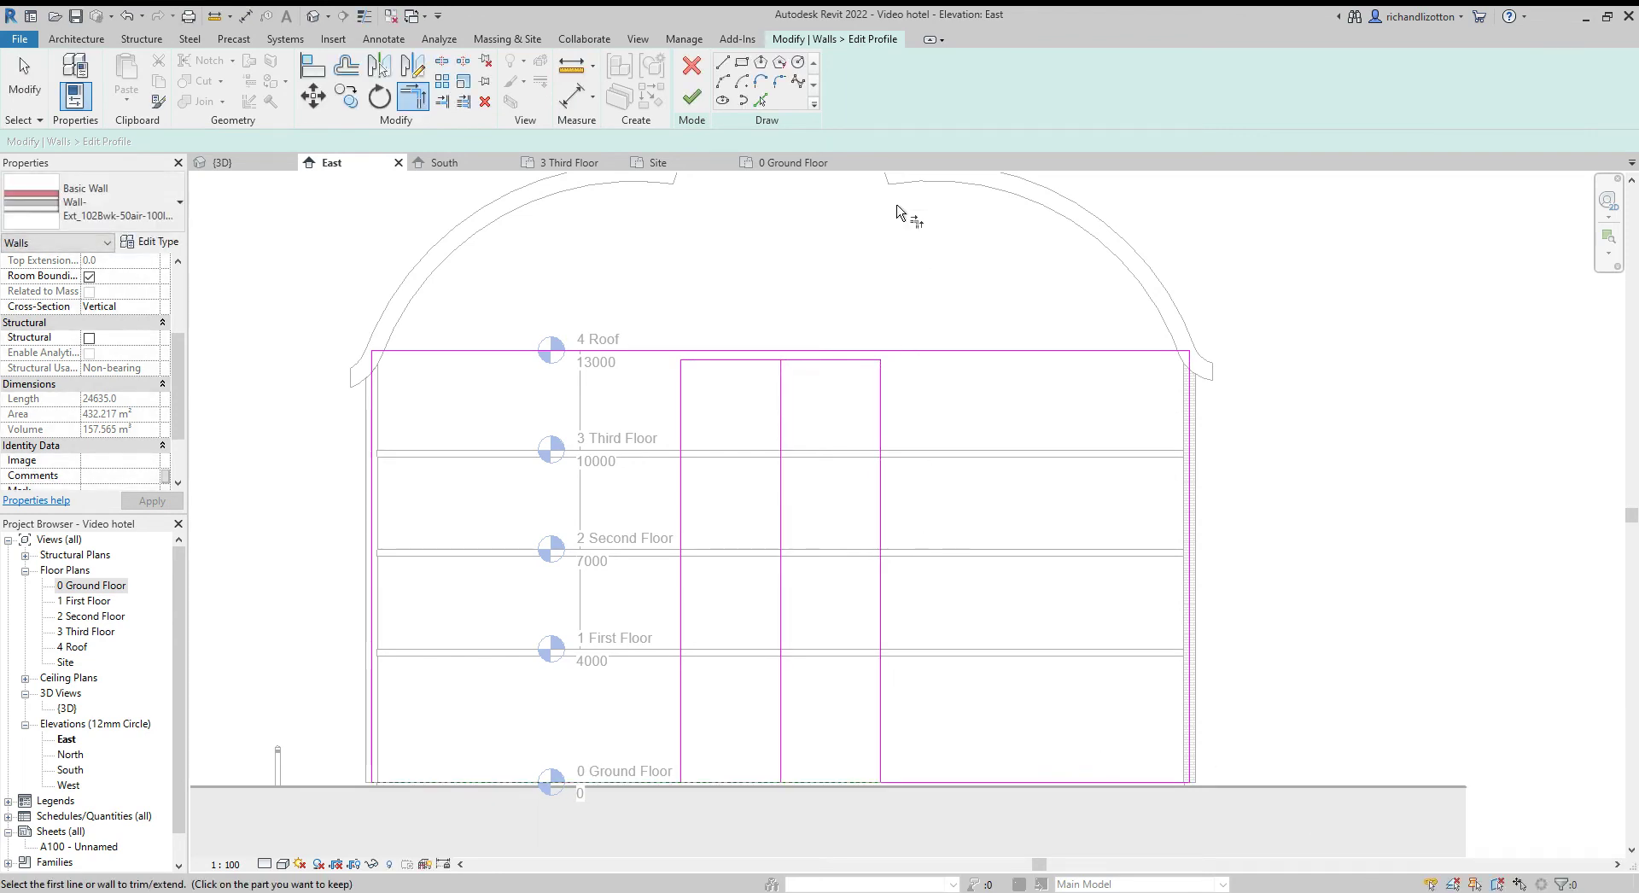
# - Draw the missing base line from the foot of the opening's left side to the profile's lower-left corner
pyautogui.click(728, 62)
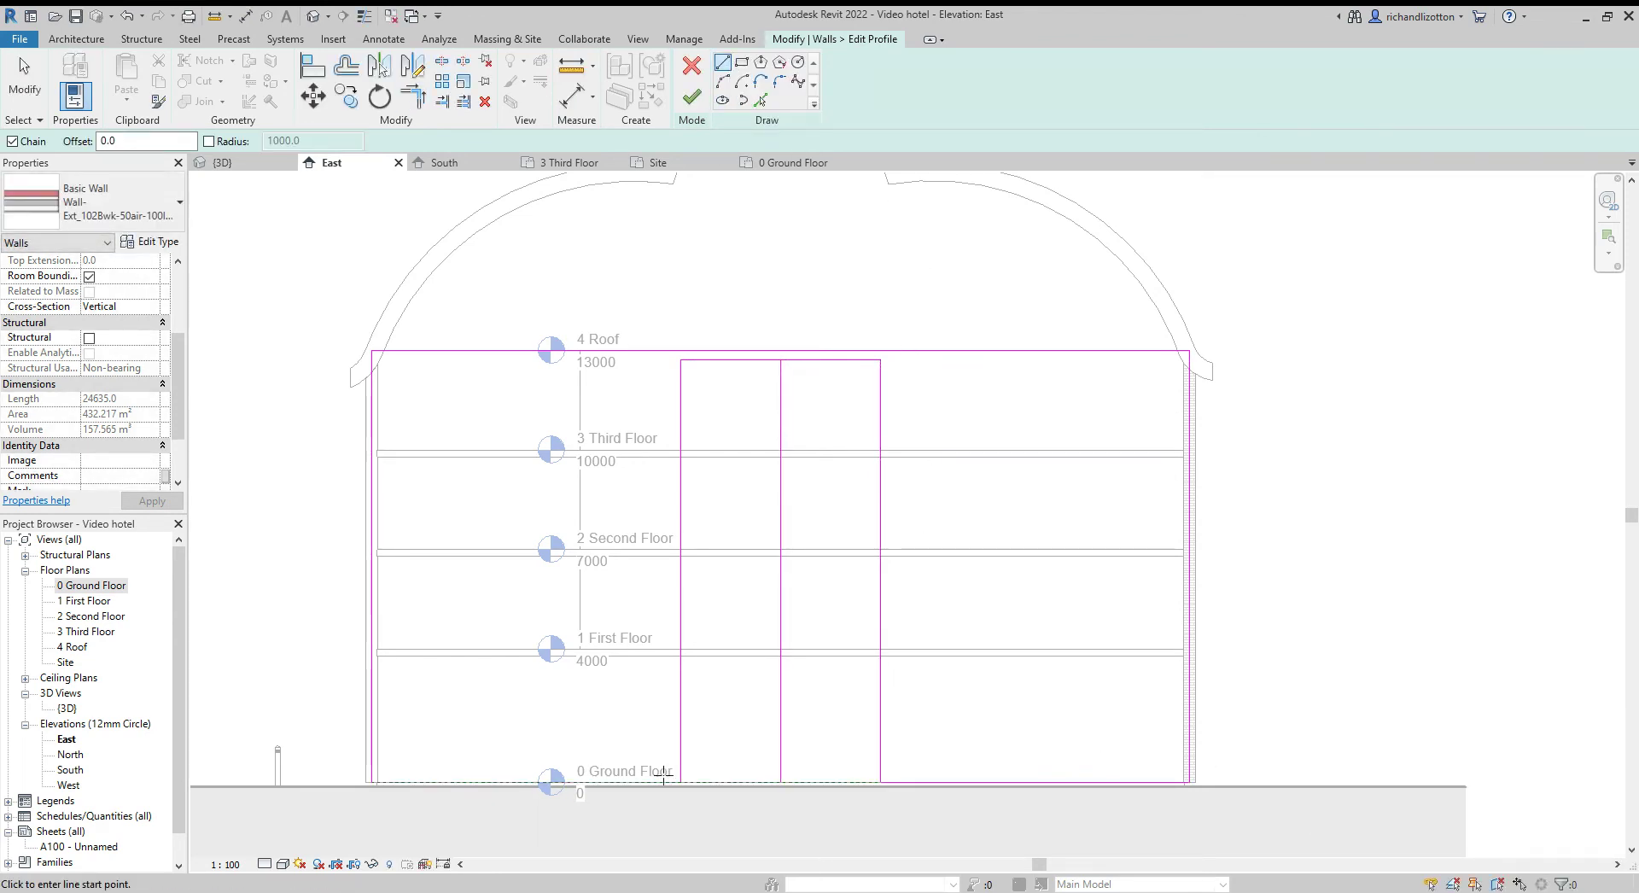
pyautogui.click(680, 783)
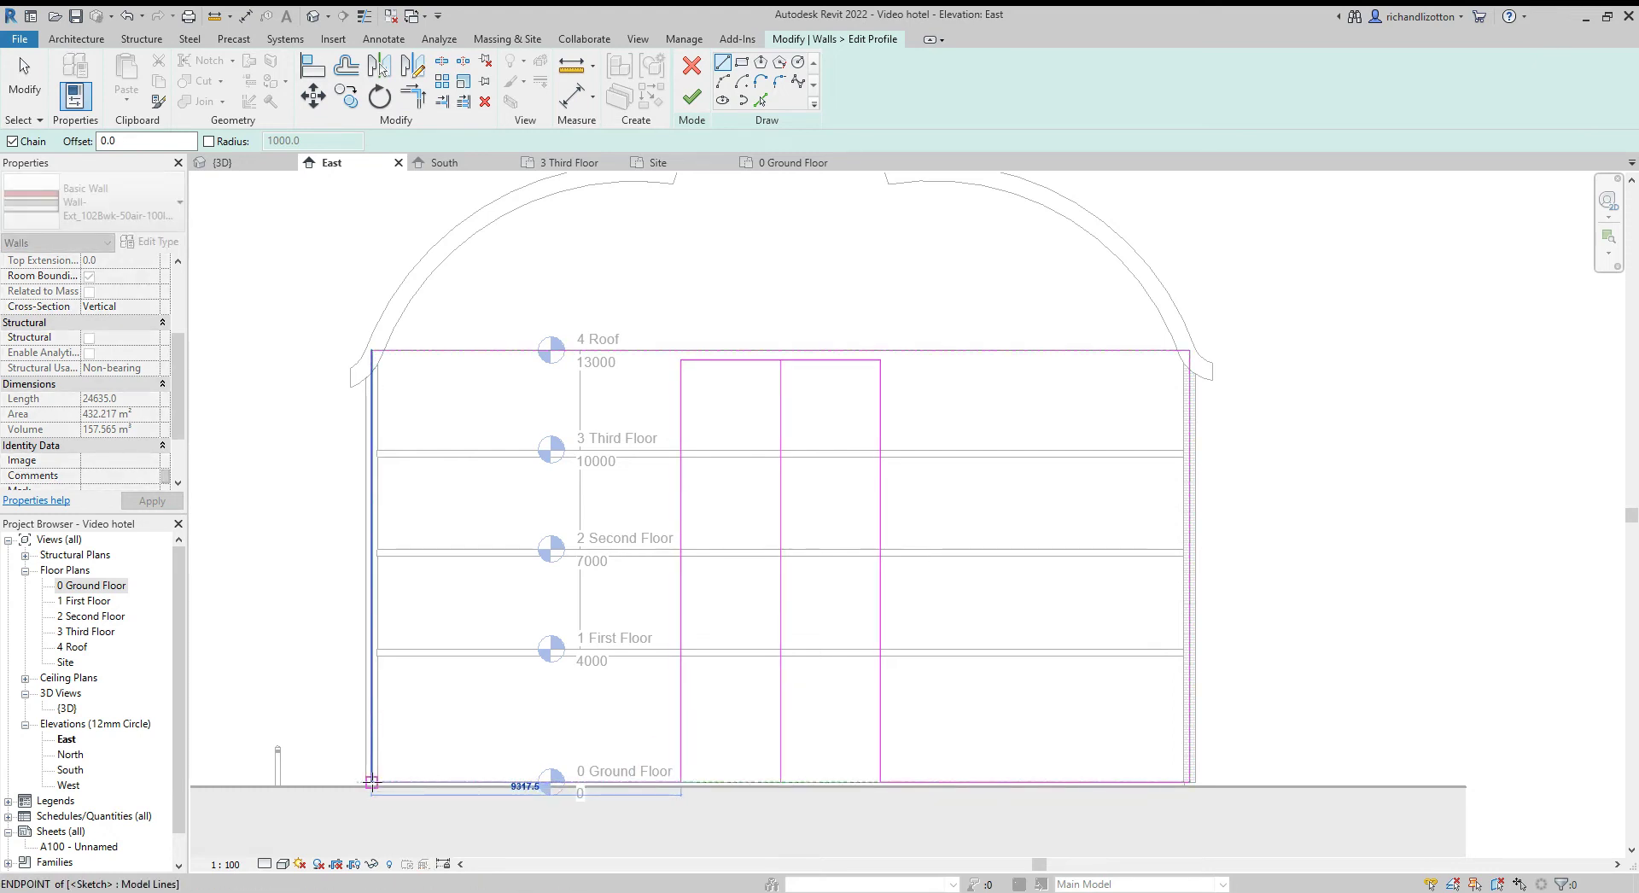
pyautogui.press('Escape')
pyautogui.press('Escape')
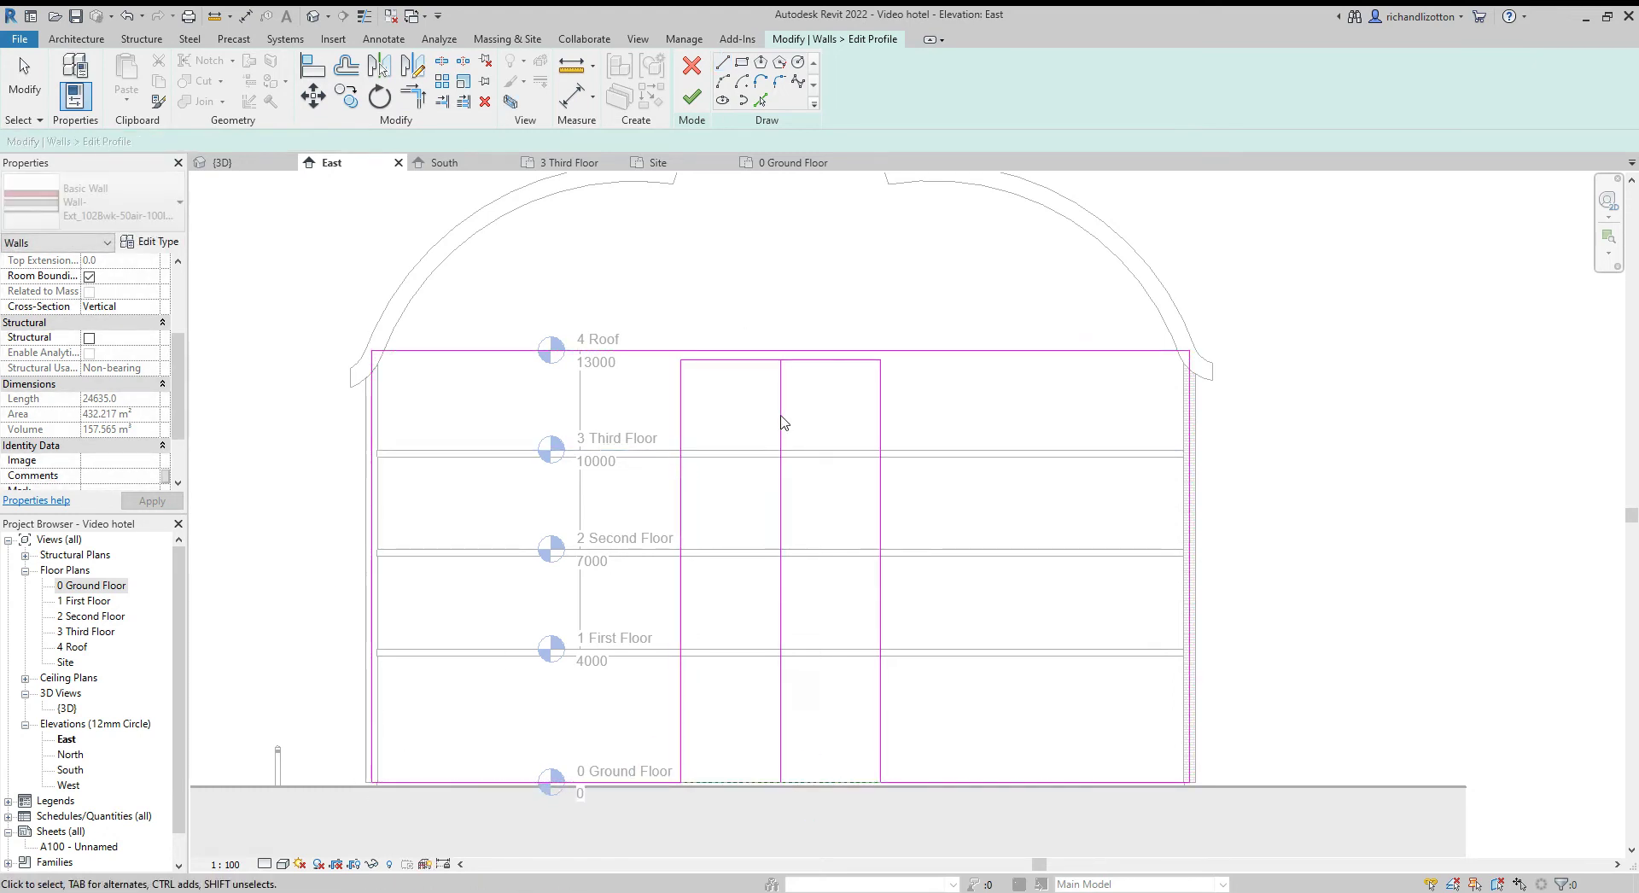
# - Delete the vertical centre line and finish editing the wall profile
pyautogui.click(781, 420)
pyautogui.press('Delete')
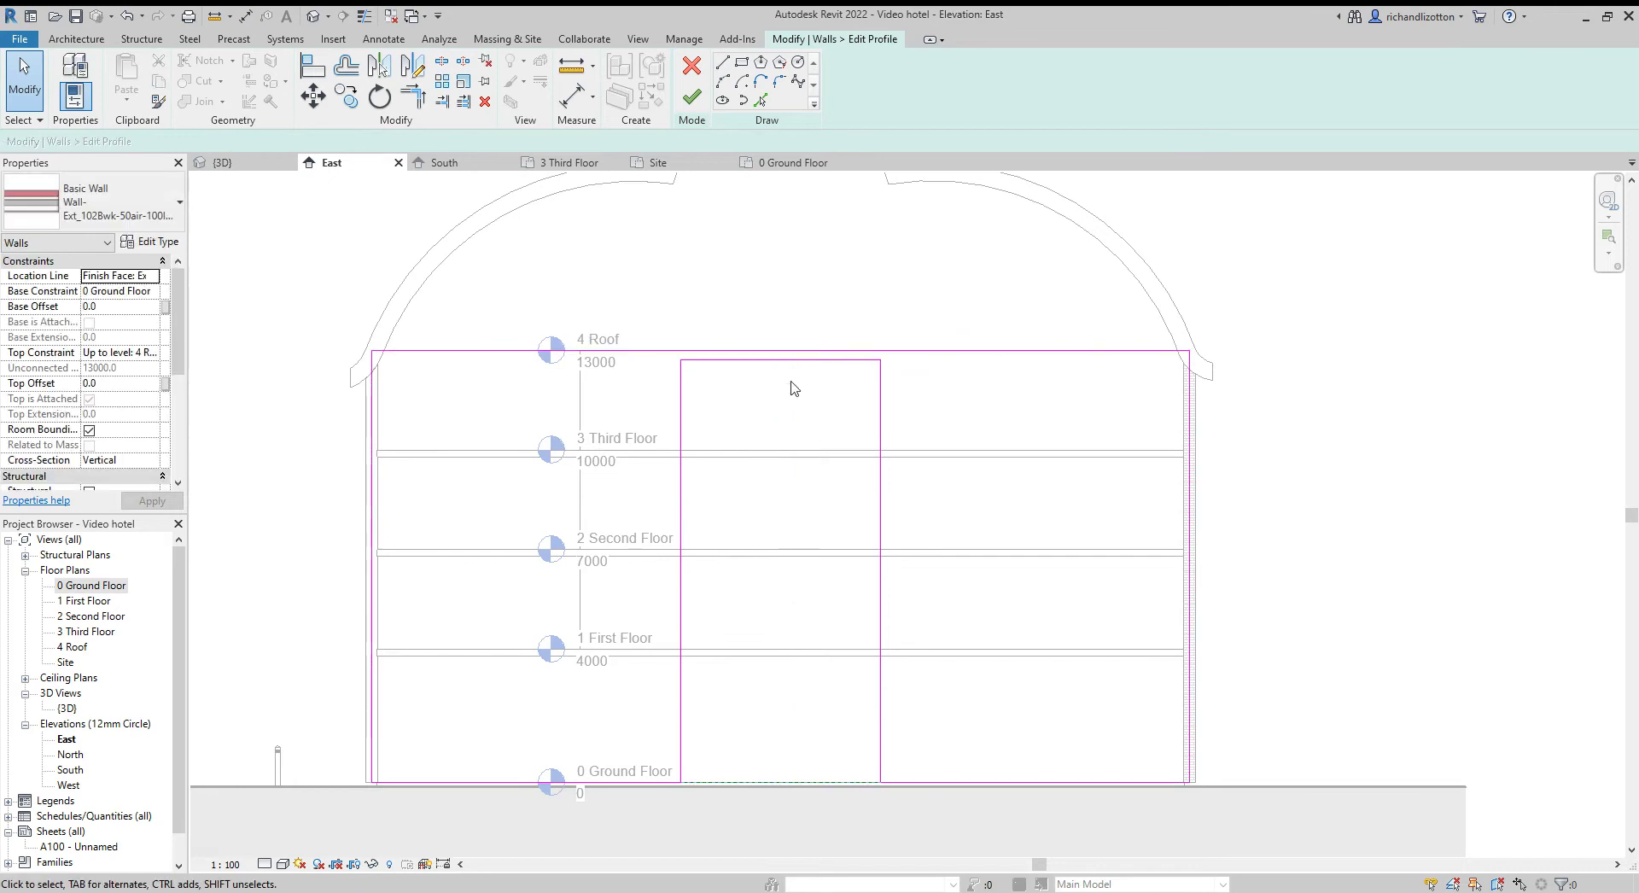
pyautogui.click(693, 98)
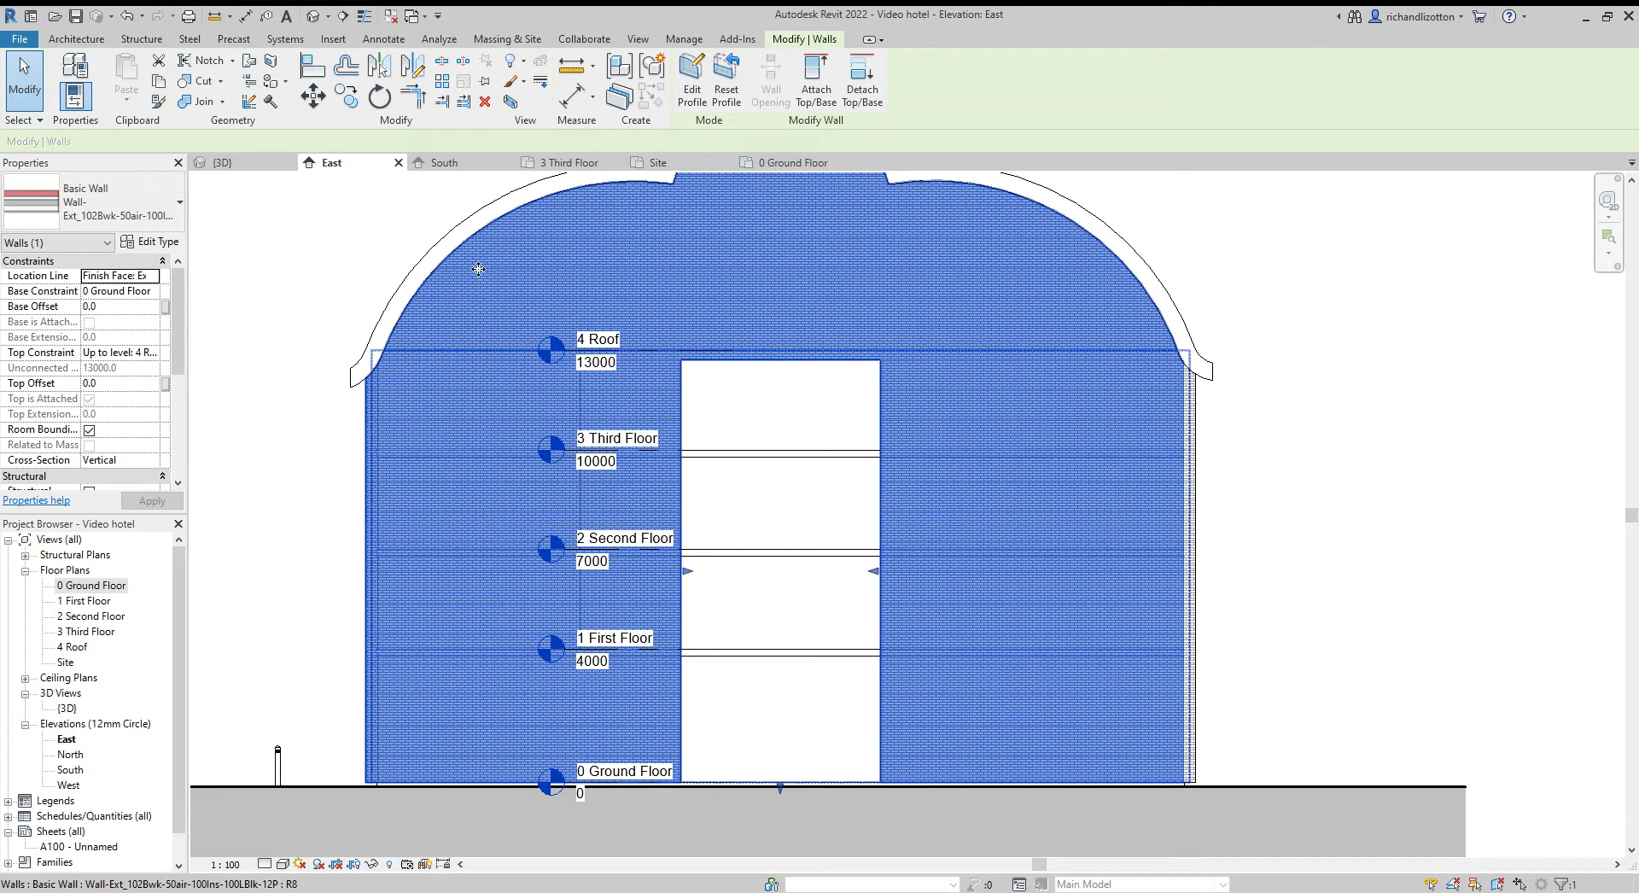
# - In the 0 Ground Floor plan, draw a Curtain_Wall-Empty curtain wall across the east wall opening from one wall end to the other
pyautogui.click(813, 170)
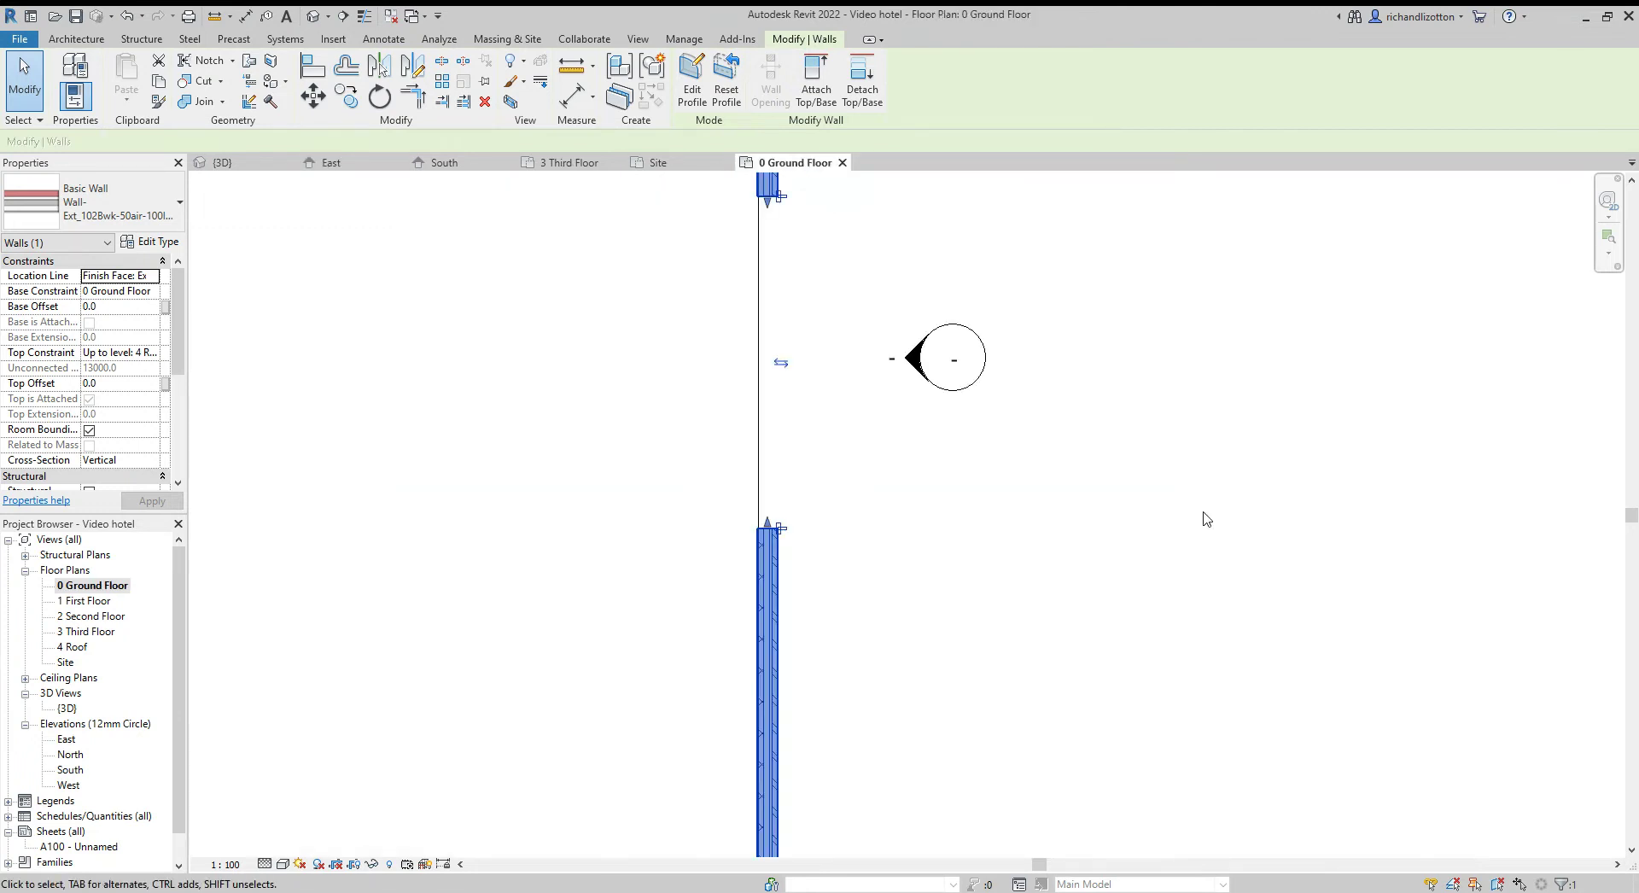
pyautogui.click(1051, 581)
pyautogui.scroll(-5, 1062, 598)
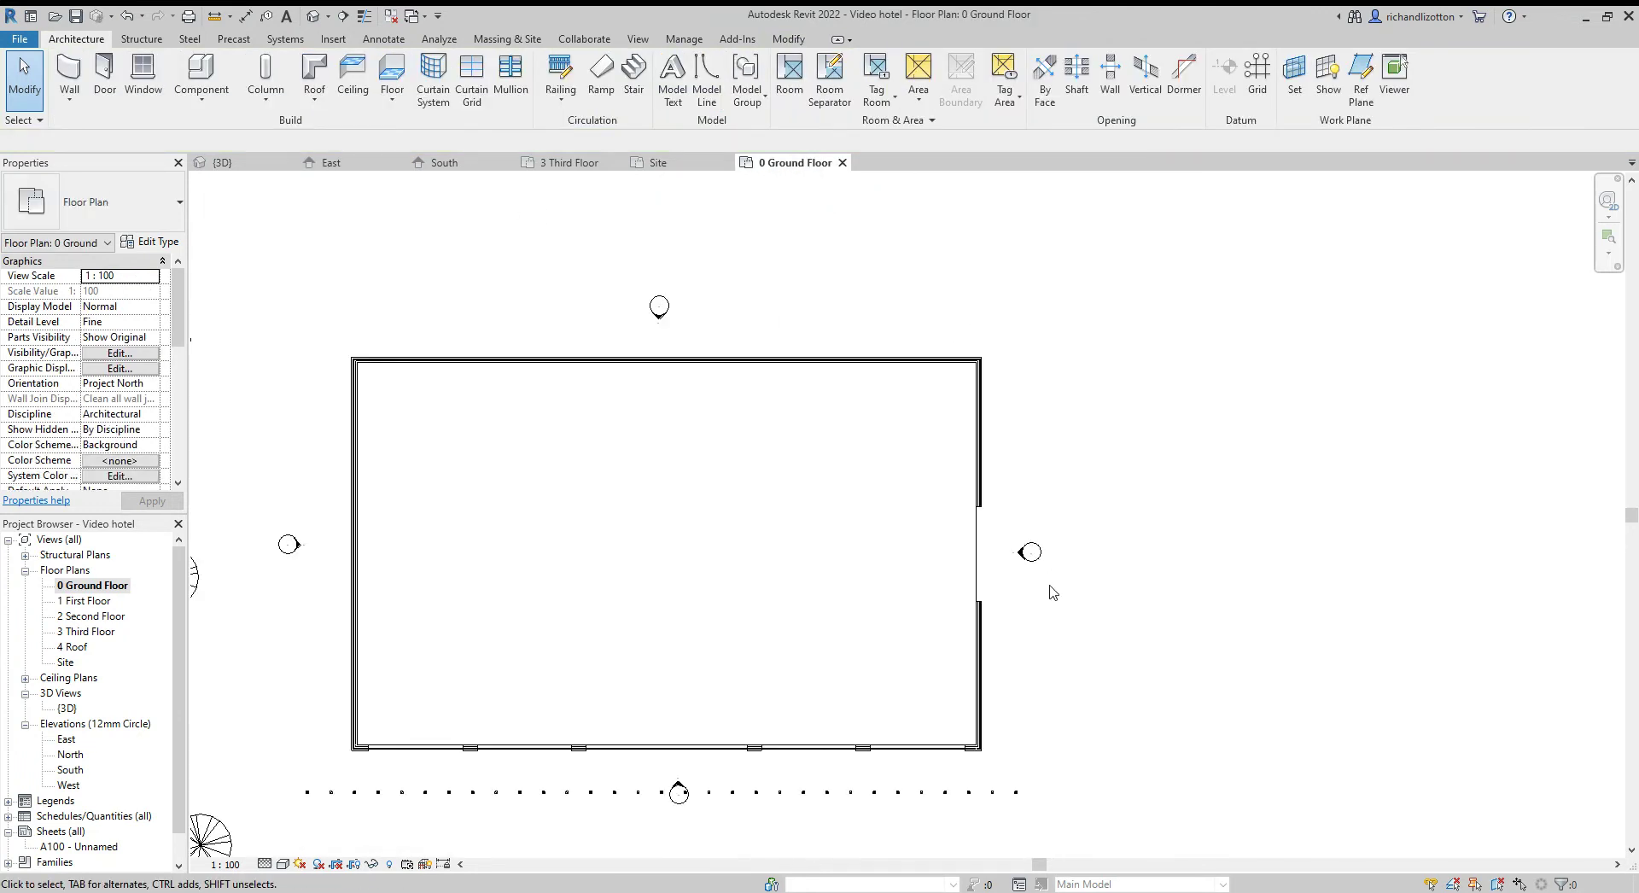
pyautogui.scroll(6, 995, 551)
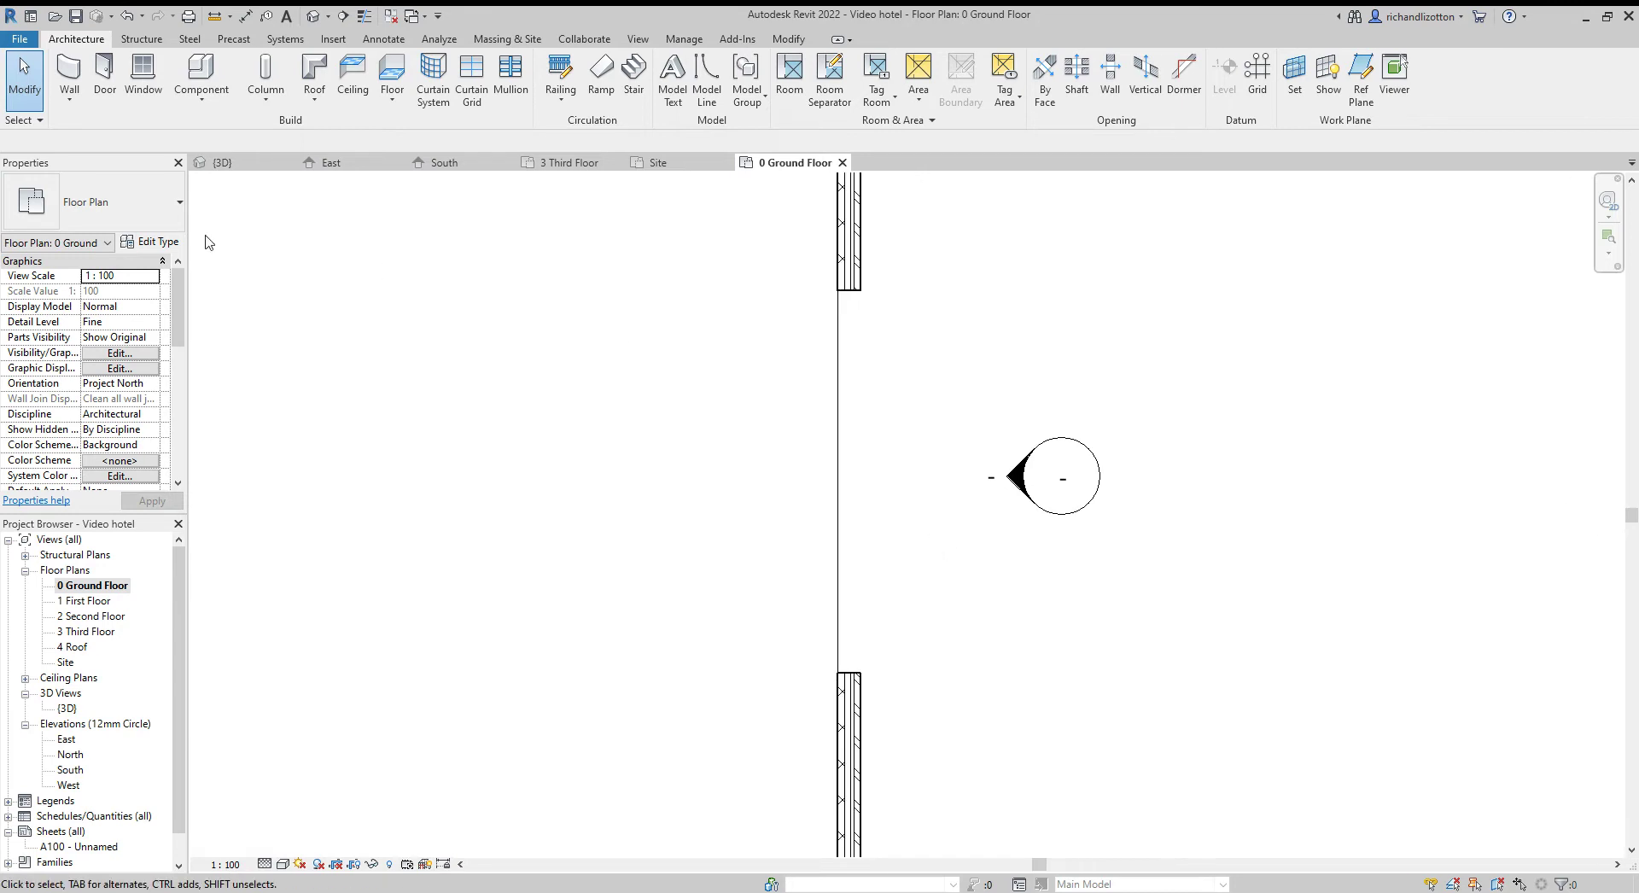
pyautogui.click(69, 77)
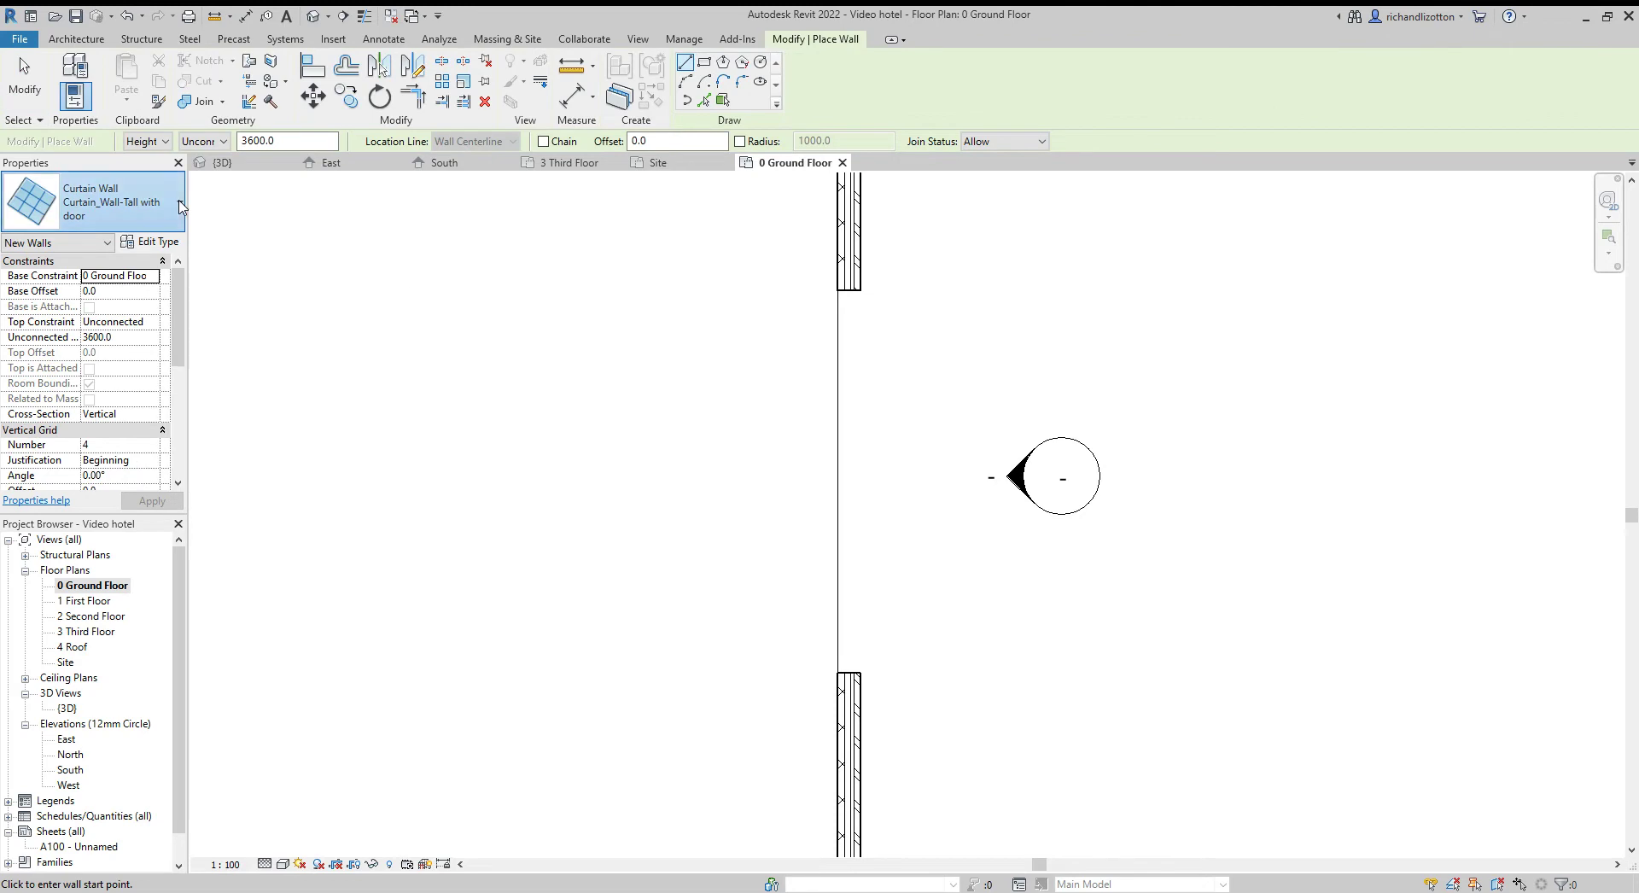
pyautogui.click(181, 203)
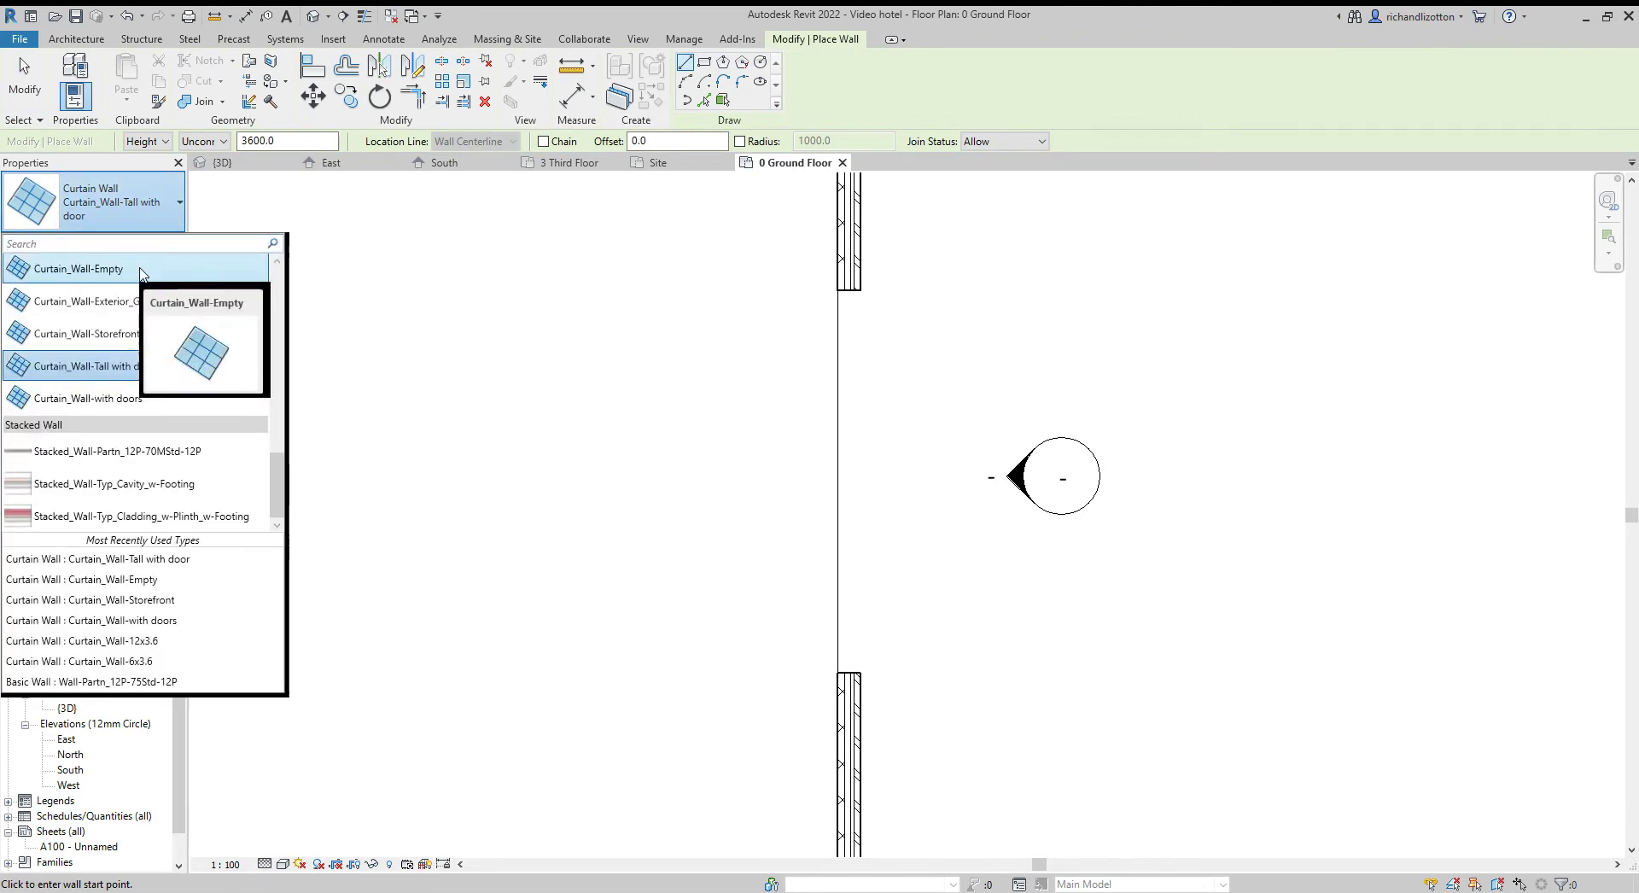
pyautogui.click(142, 271)
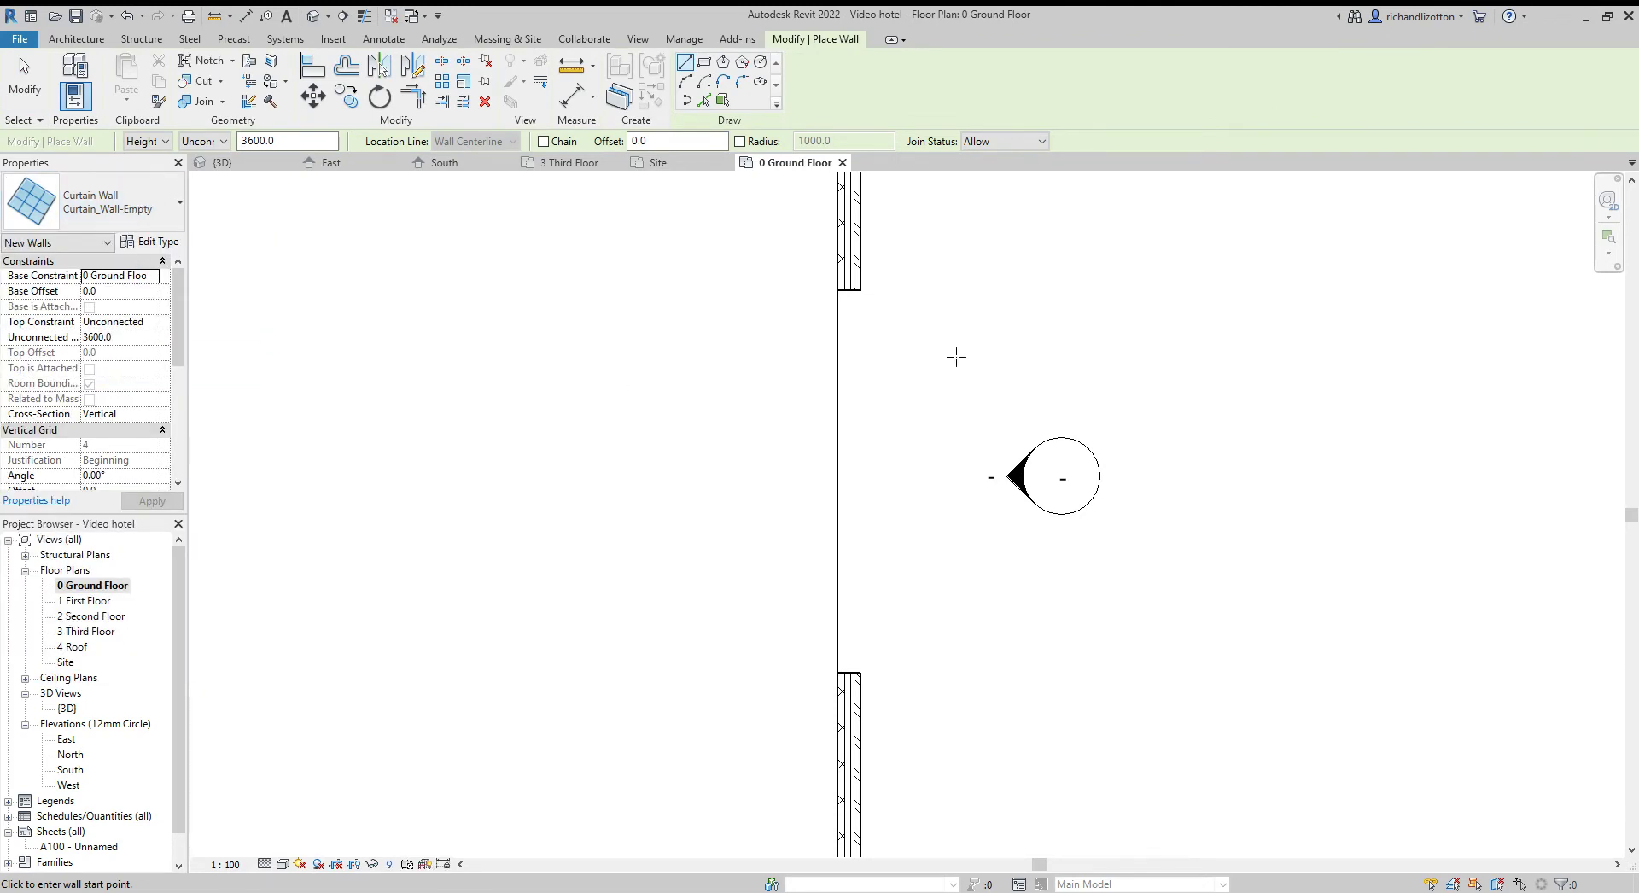
pyautogui.click(850, 290)
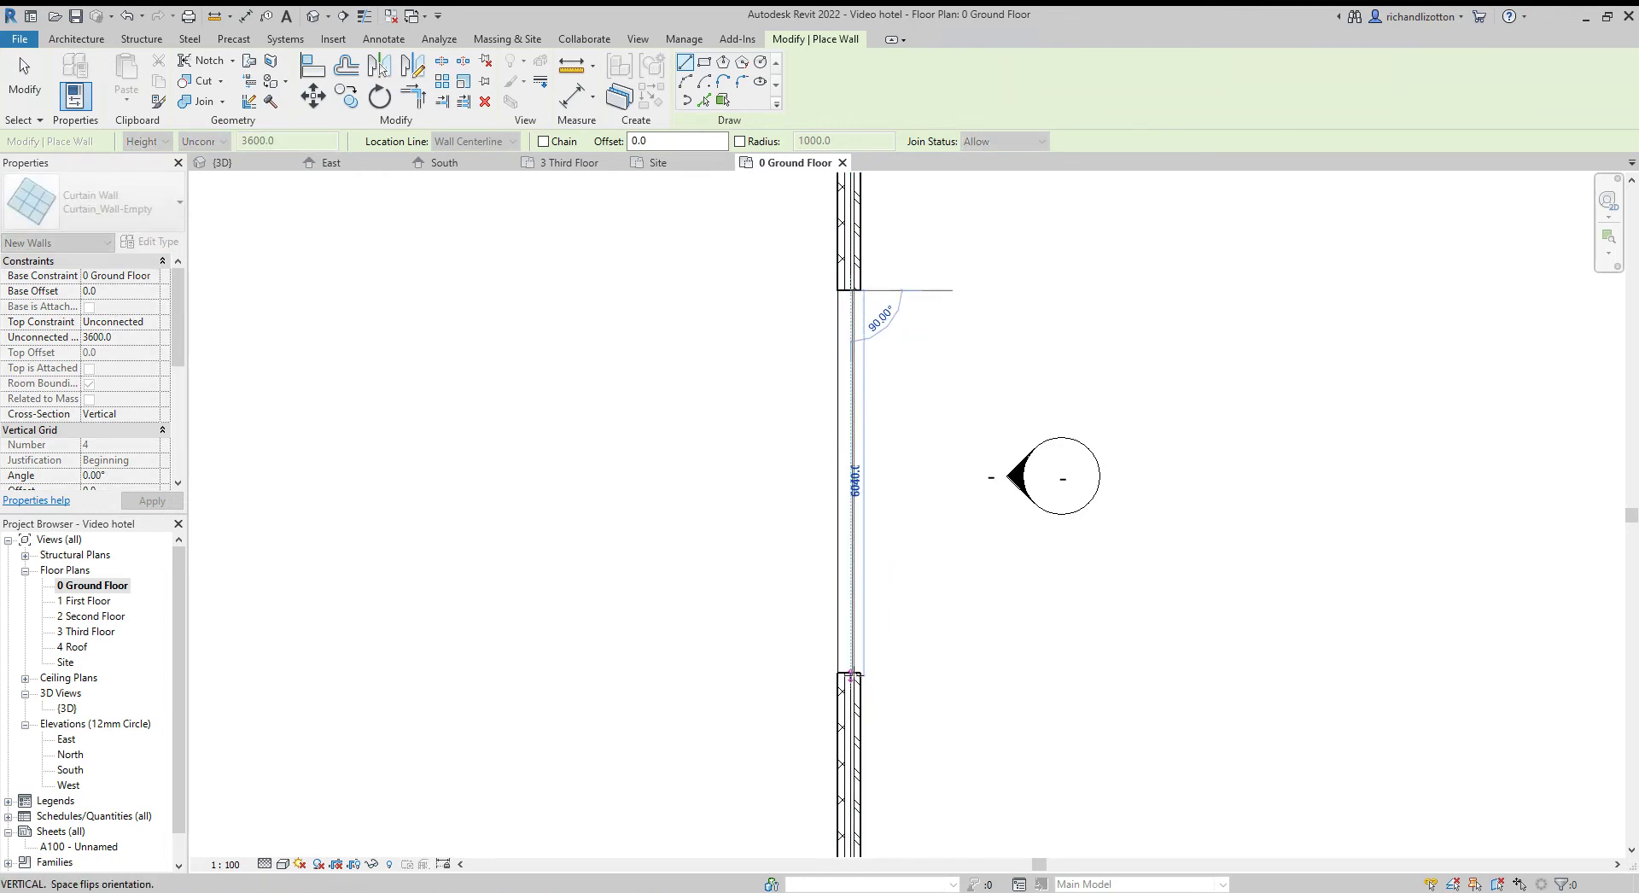
pyautogui.scroll(3, 851, 674)
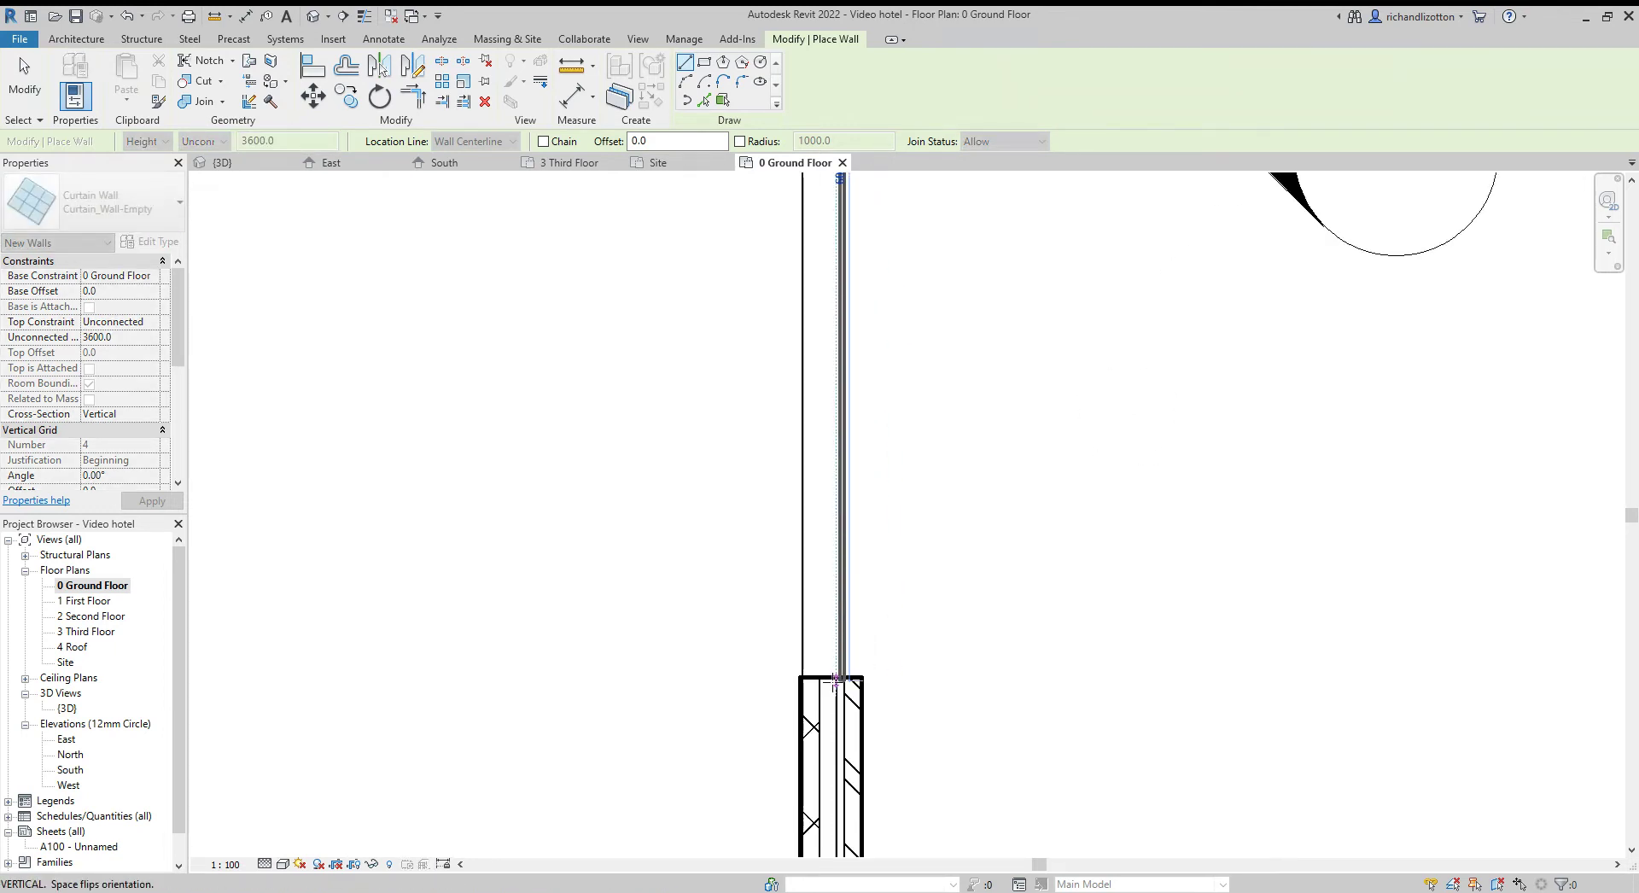
pyautogui.scroll(2, 837, 678)
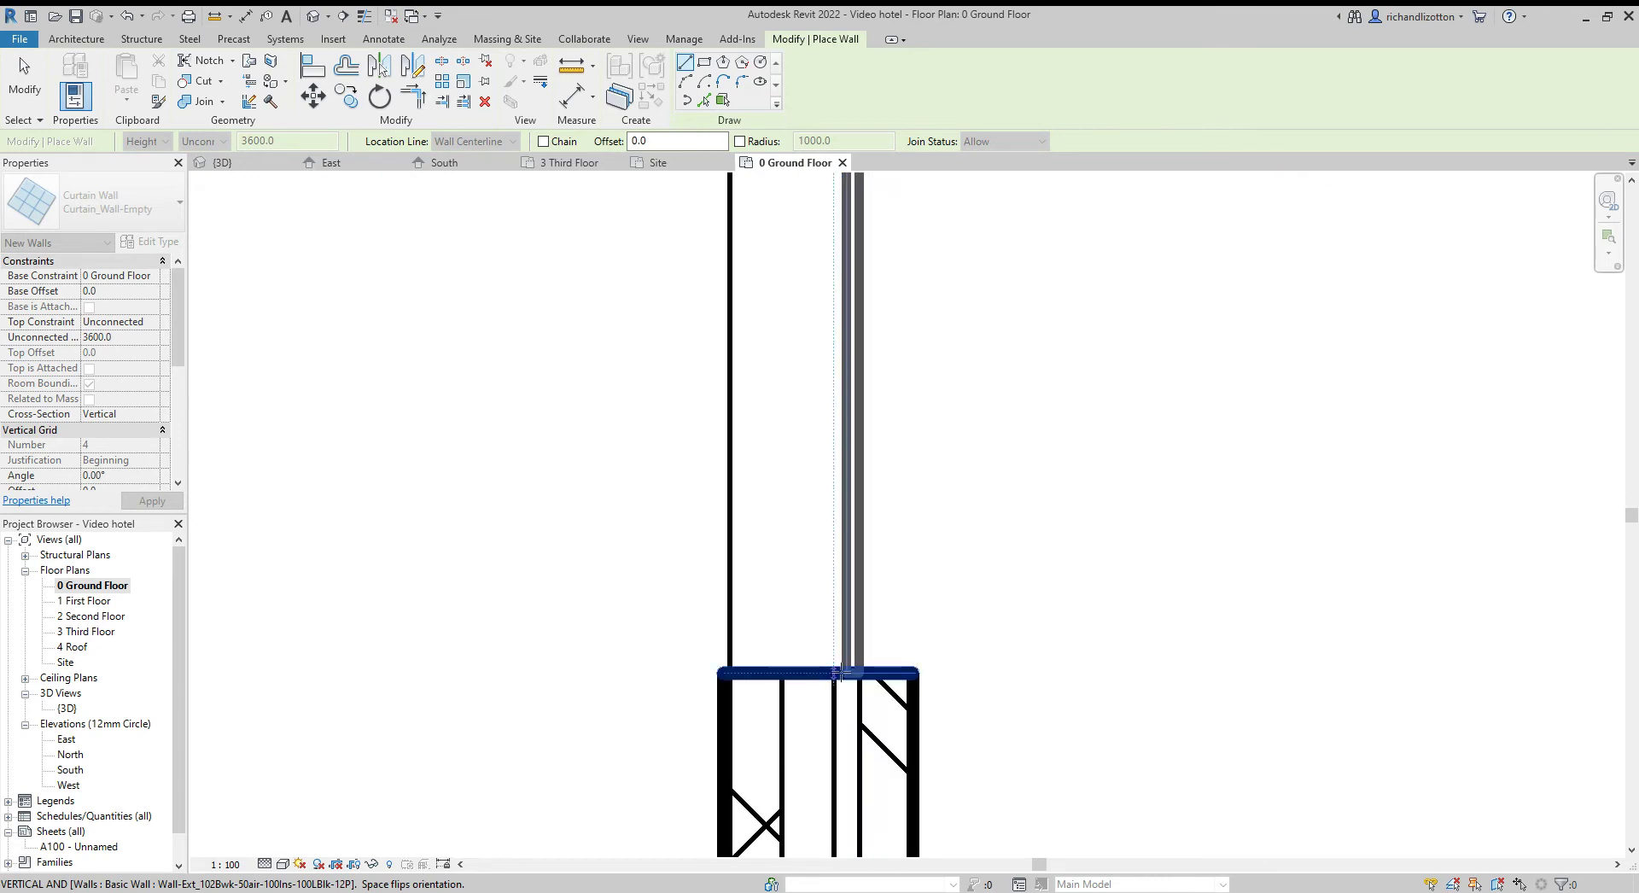
pyautogui.click(841, 674)
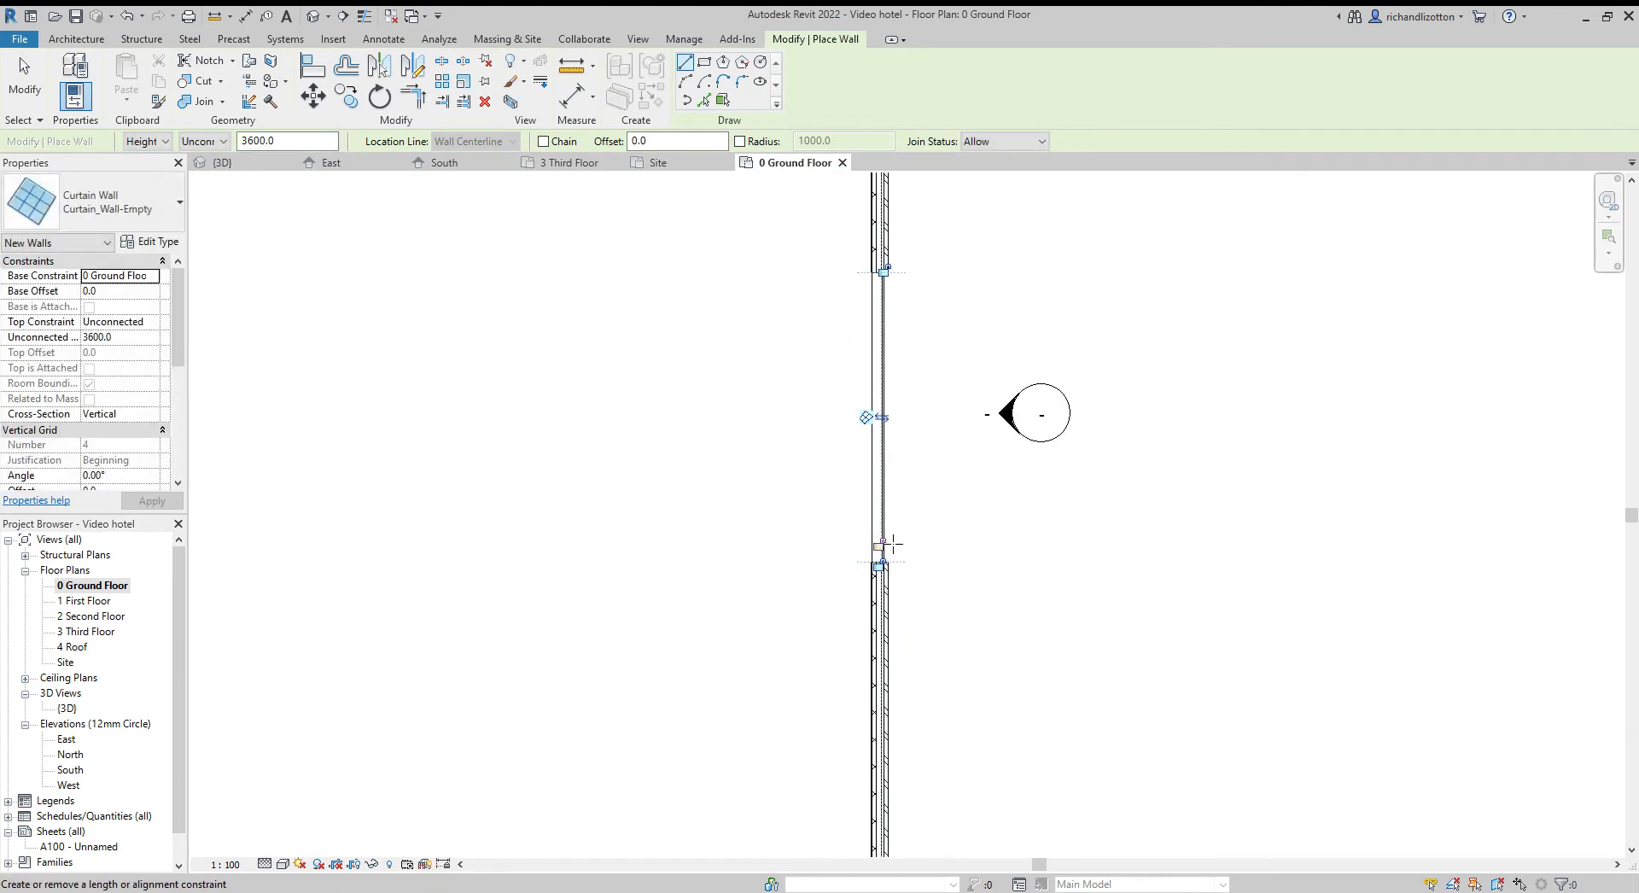
# - In the East elevation, stretch the curtain wall's top edge up to the top of the gable opening
pyautogui.moveTo(943, 466); pyautogui.dragTo(930, 465, button='middle')
pyautogui.scroll(1, 928, 464)
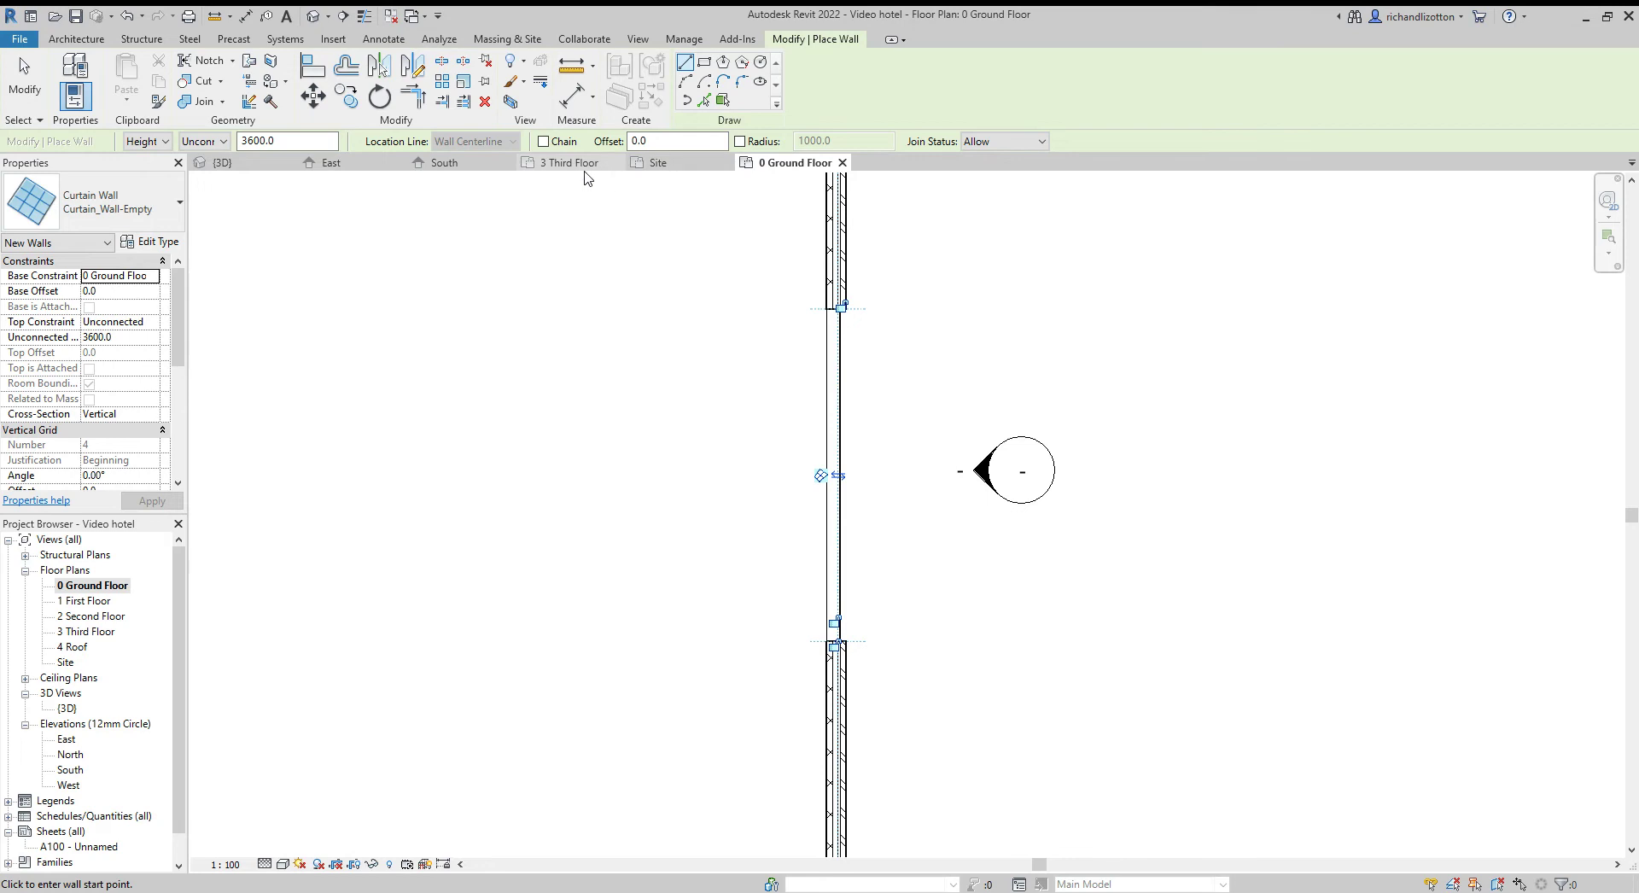
pyautogui.click(329, 162)
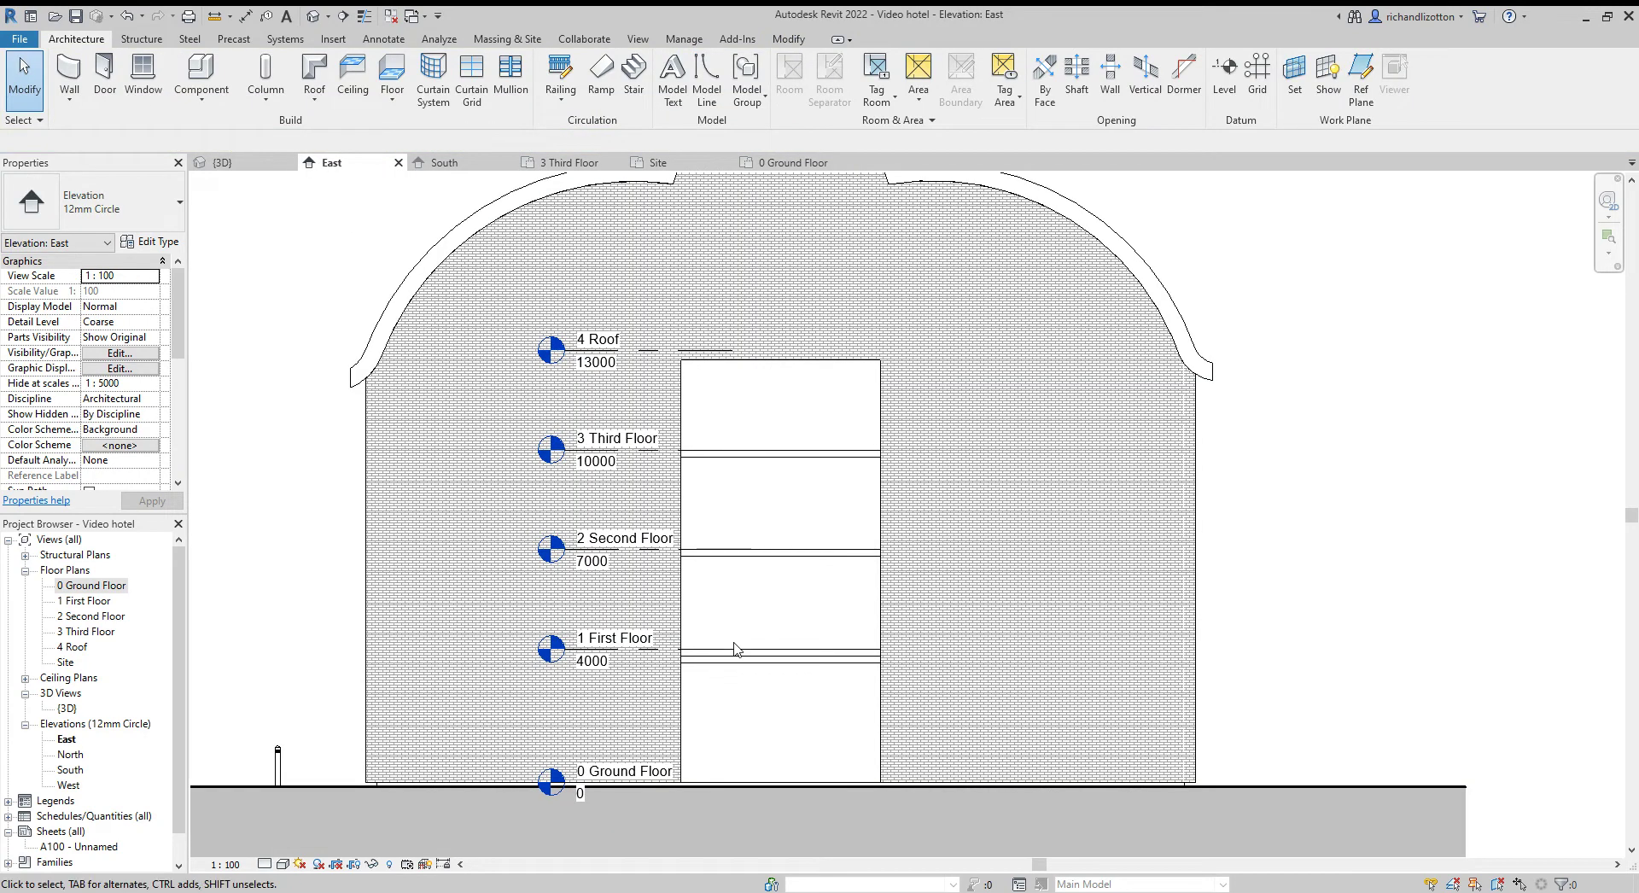
pyautogui.click(752, 669)
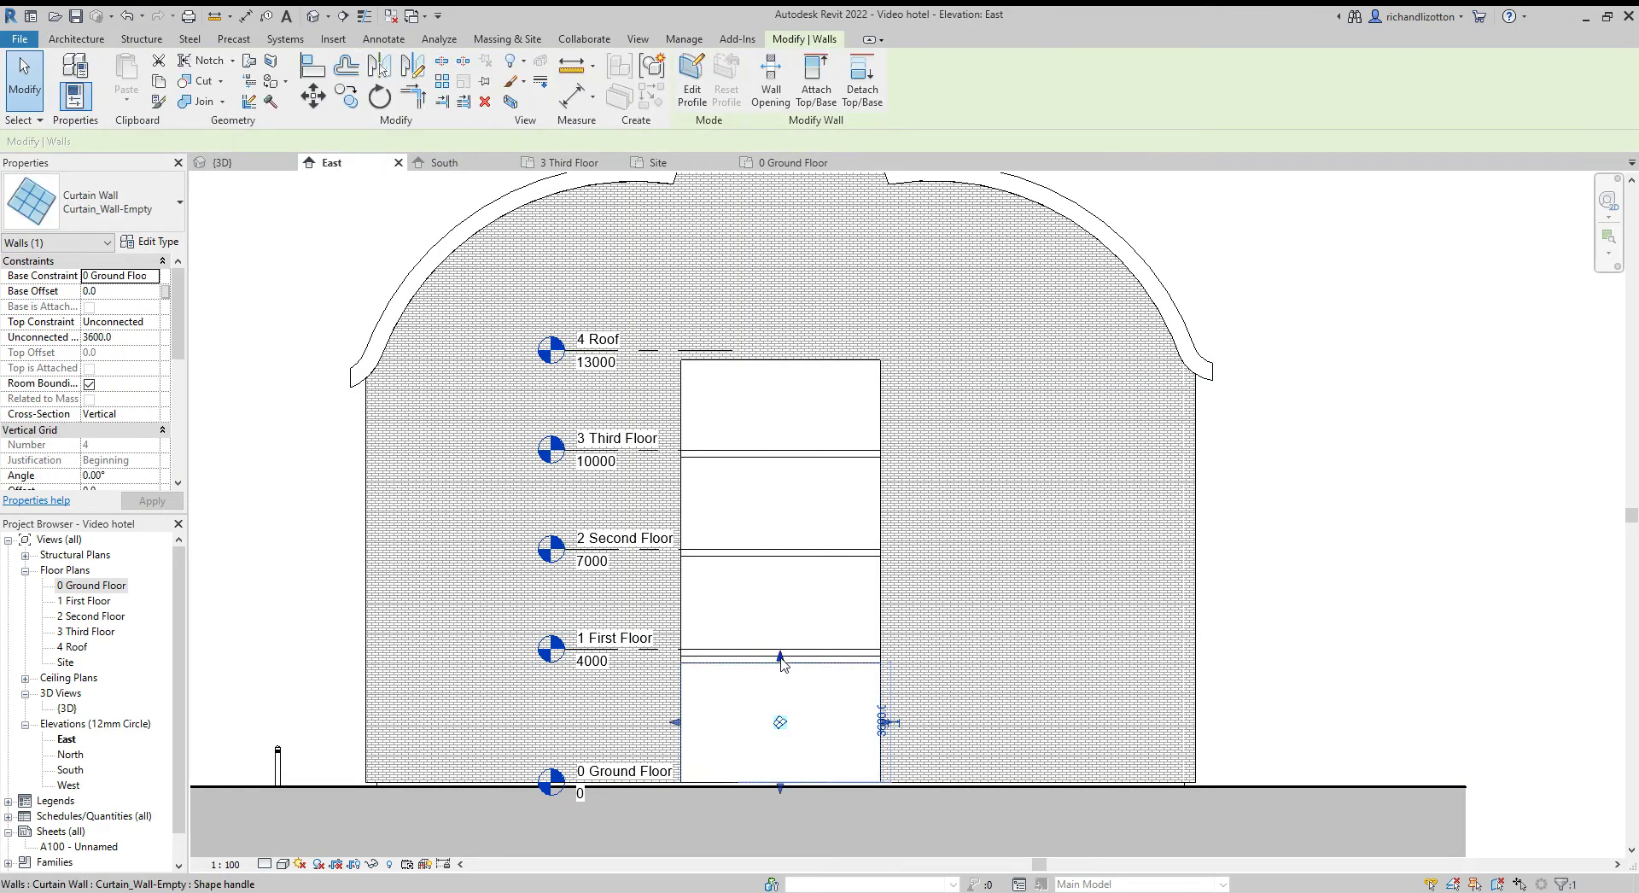
pyautogui.moveTo(779, 657); pyautogui.dragTo(783, 367)
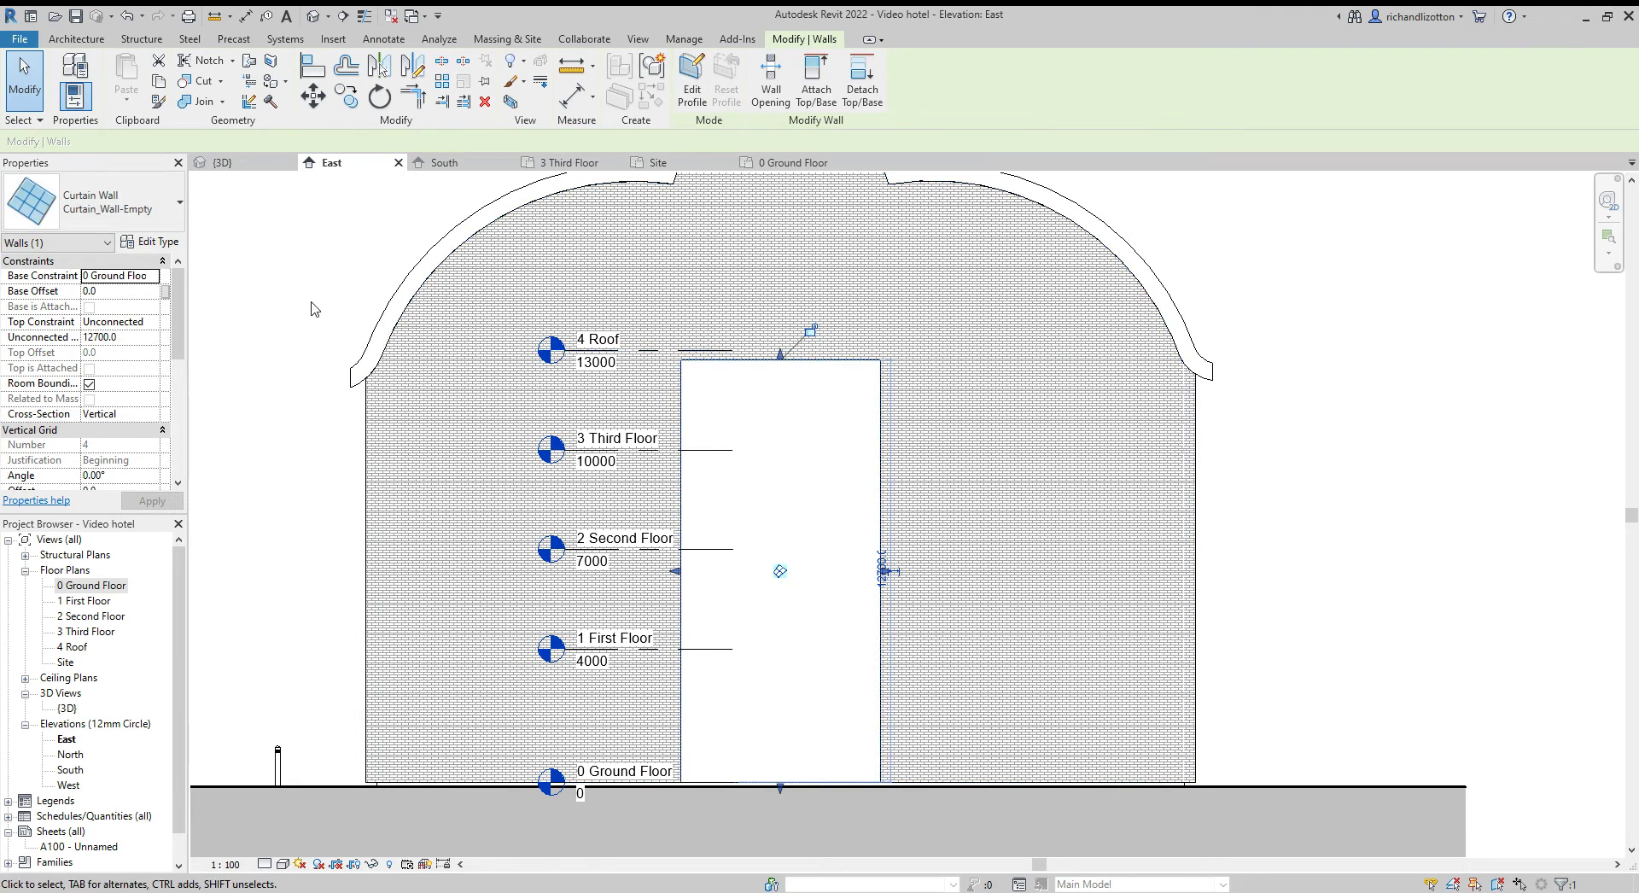
# - Change the curtain wall's type to Curtain_Wall-Tall with door in its type properties
pyautogui.click(164, 245)
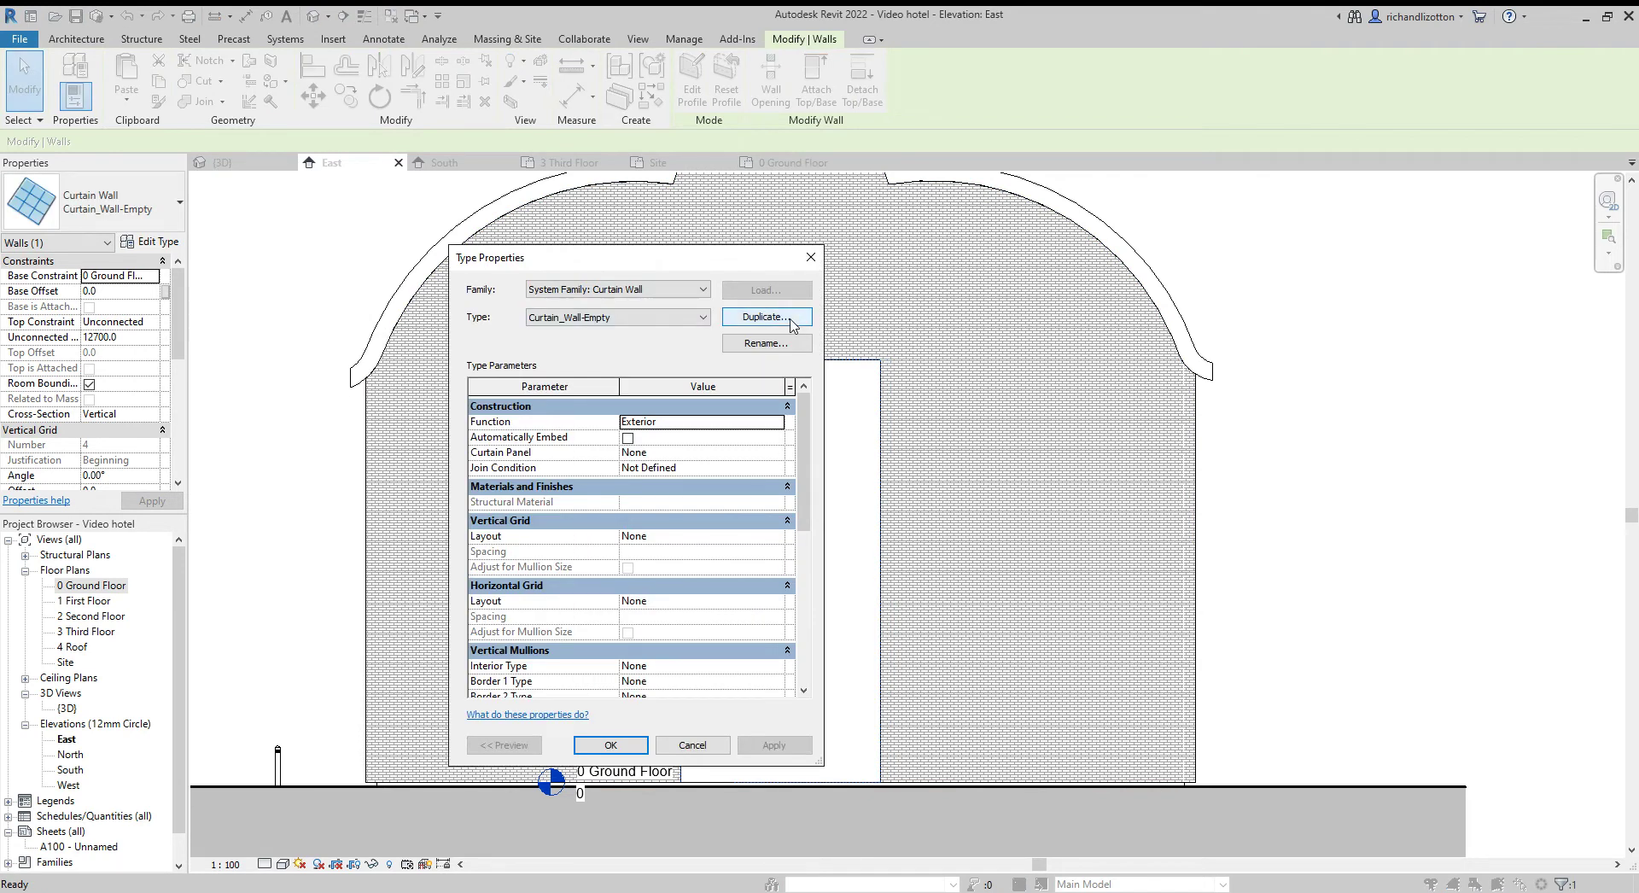
pyautogui.click(790, 318)
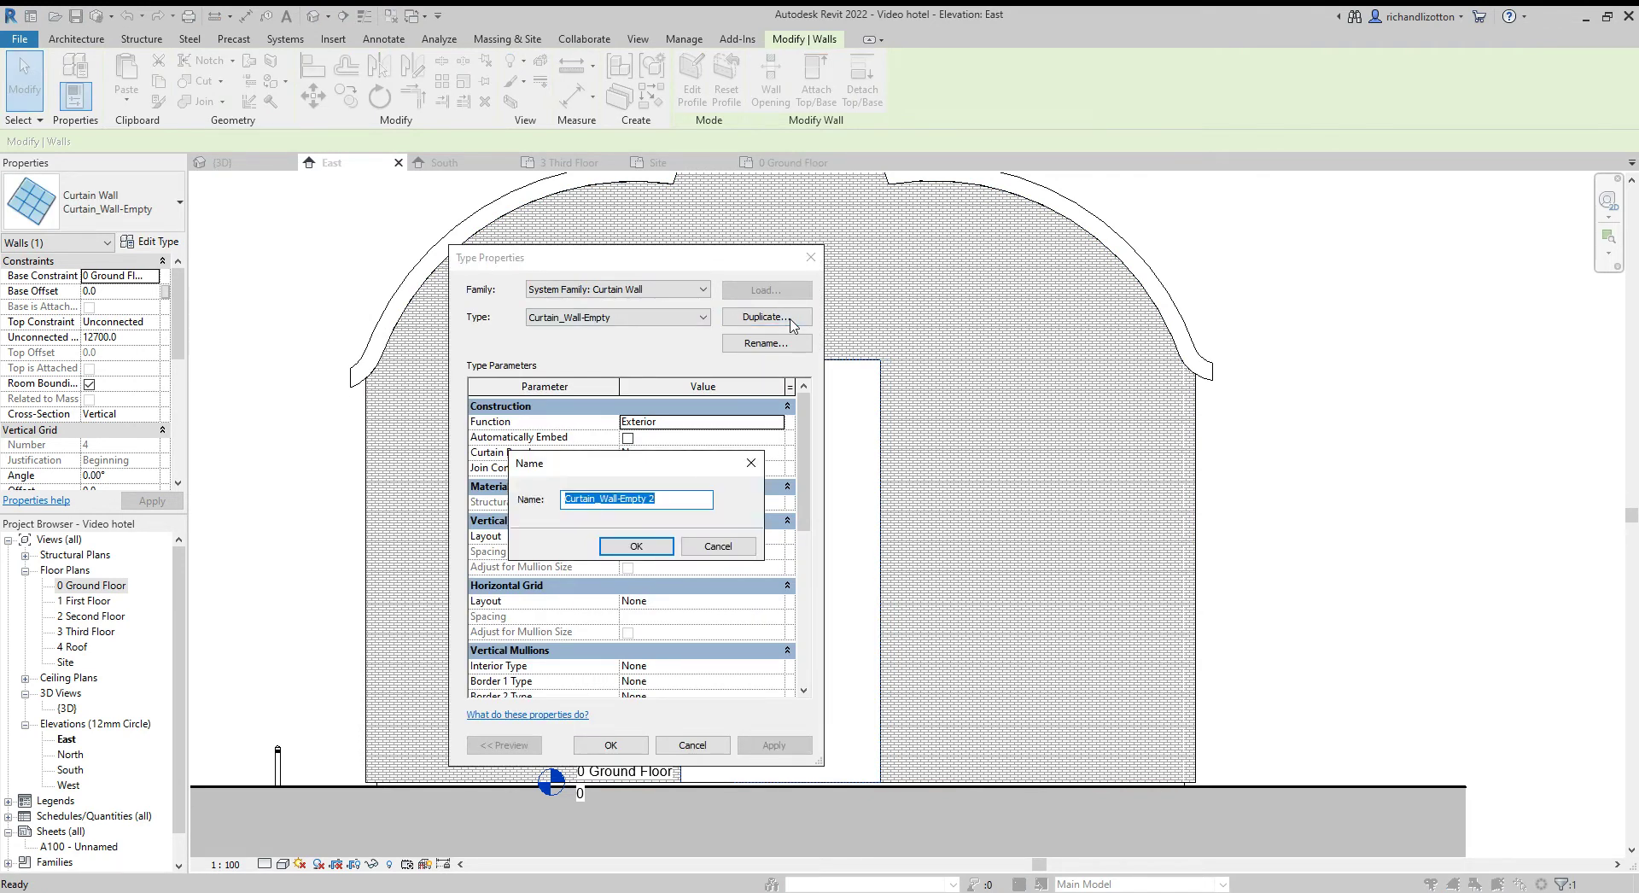
pyautogui.click(717, 547)
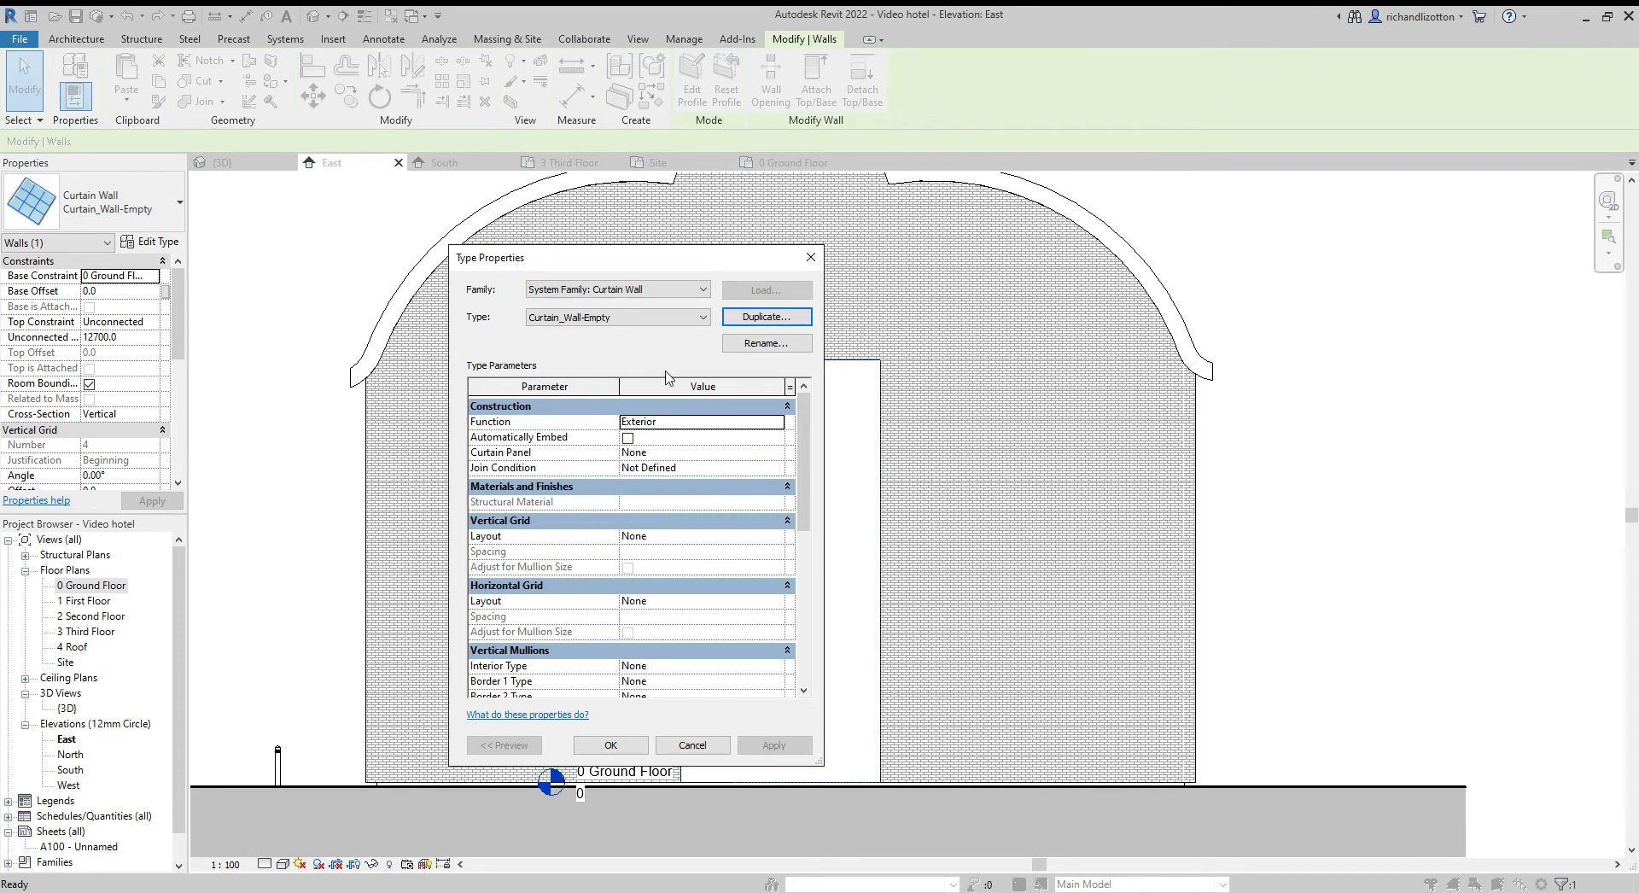
pyautogui.click(679, 323)
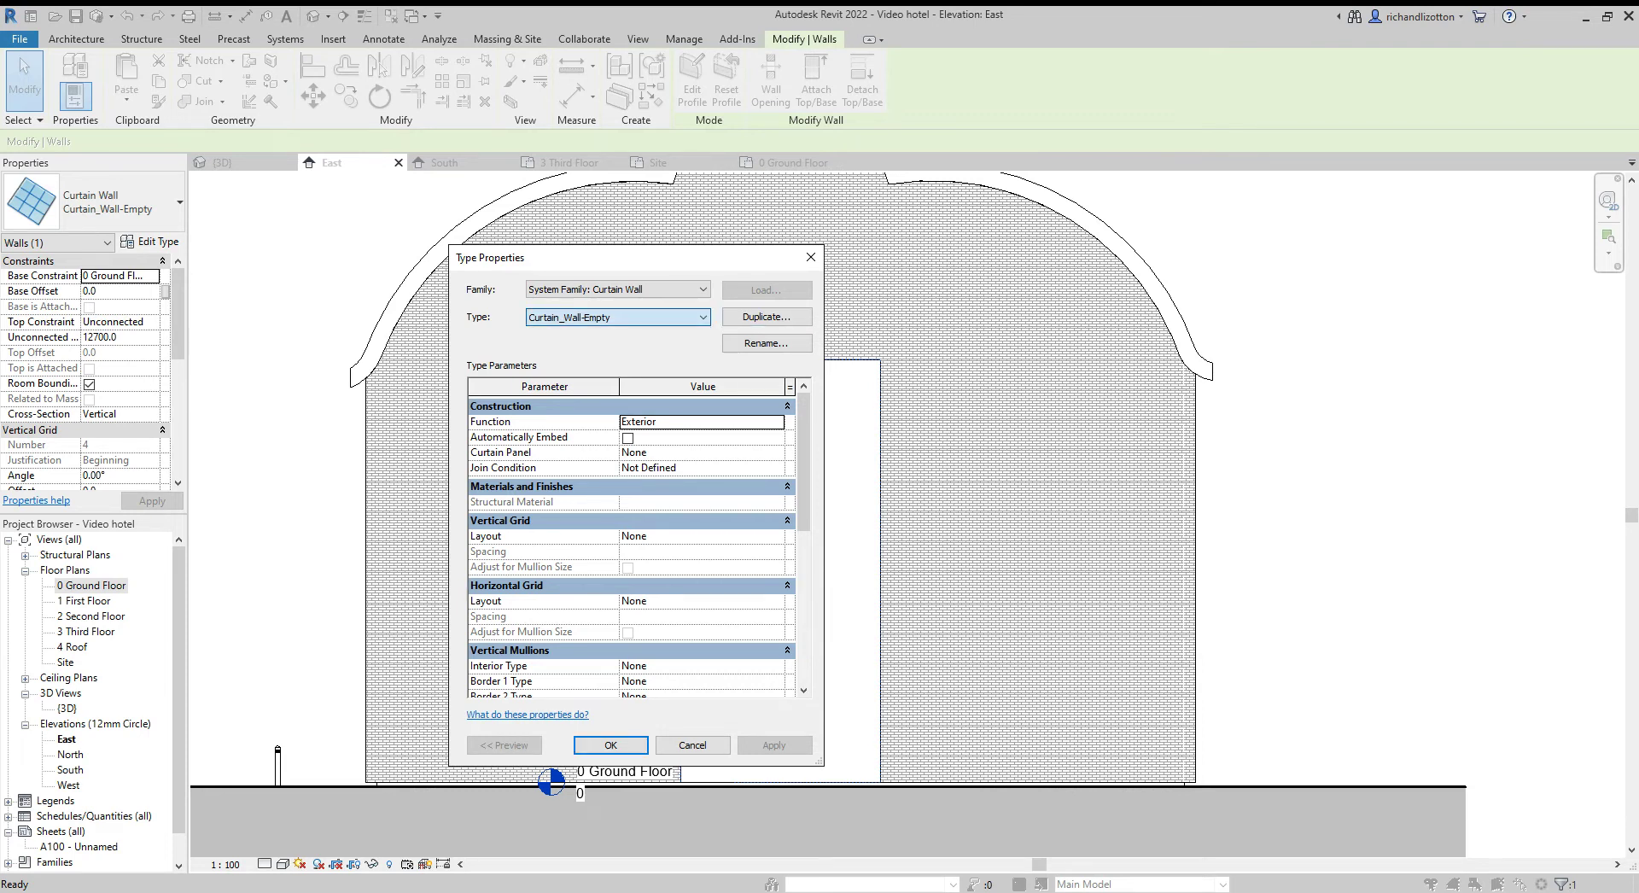
pyautogui.click(636, 395)
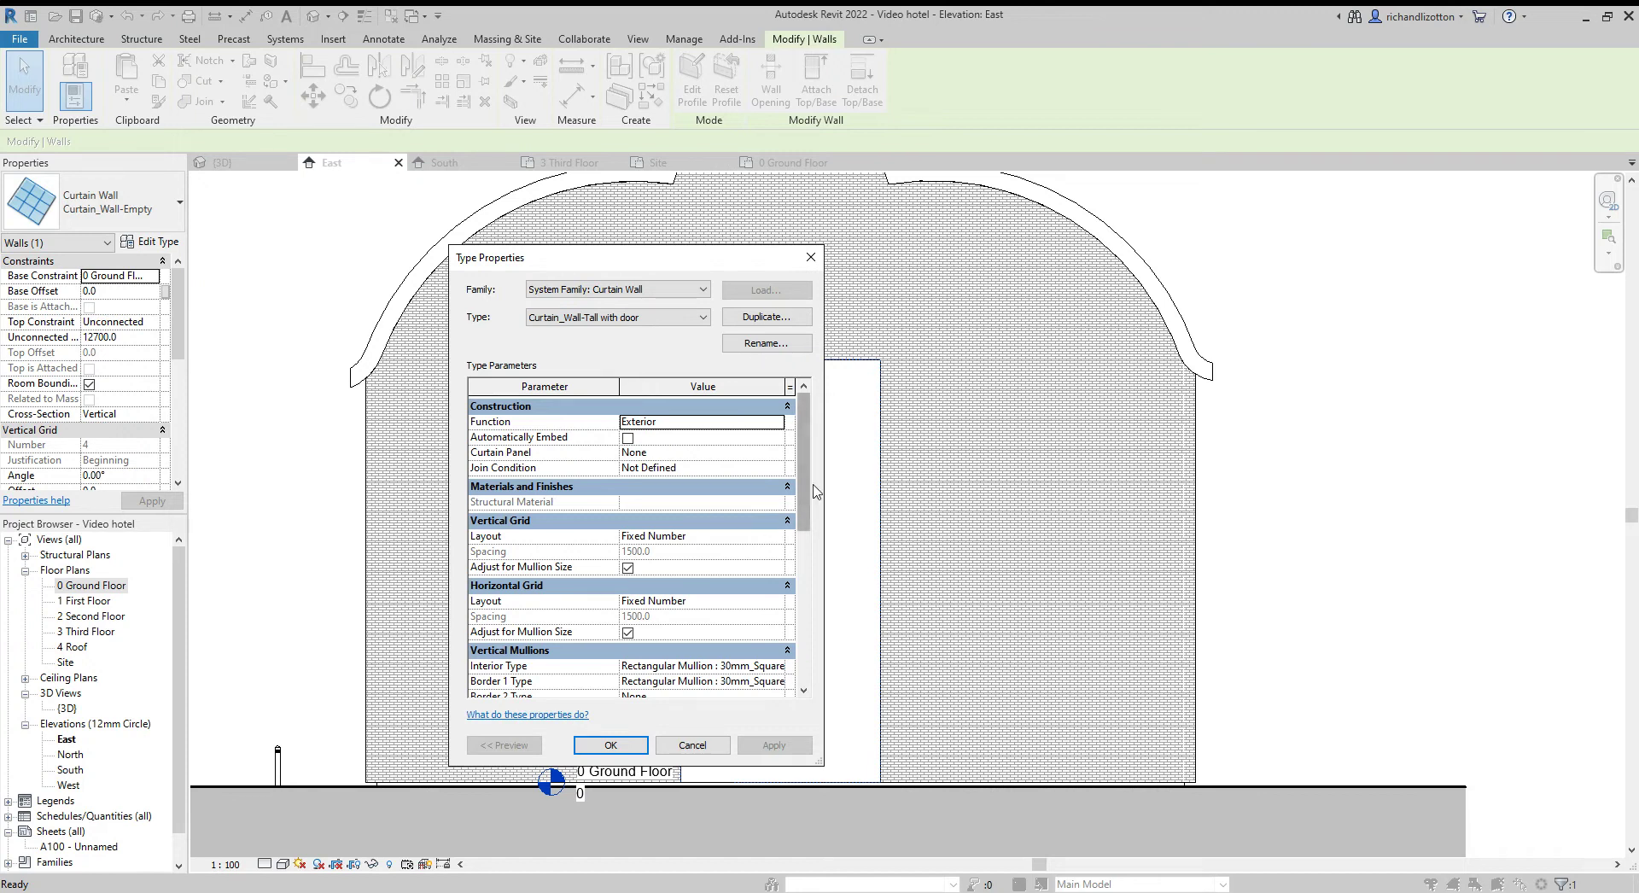
pyautogui.scroll(-2, 804, 487)
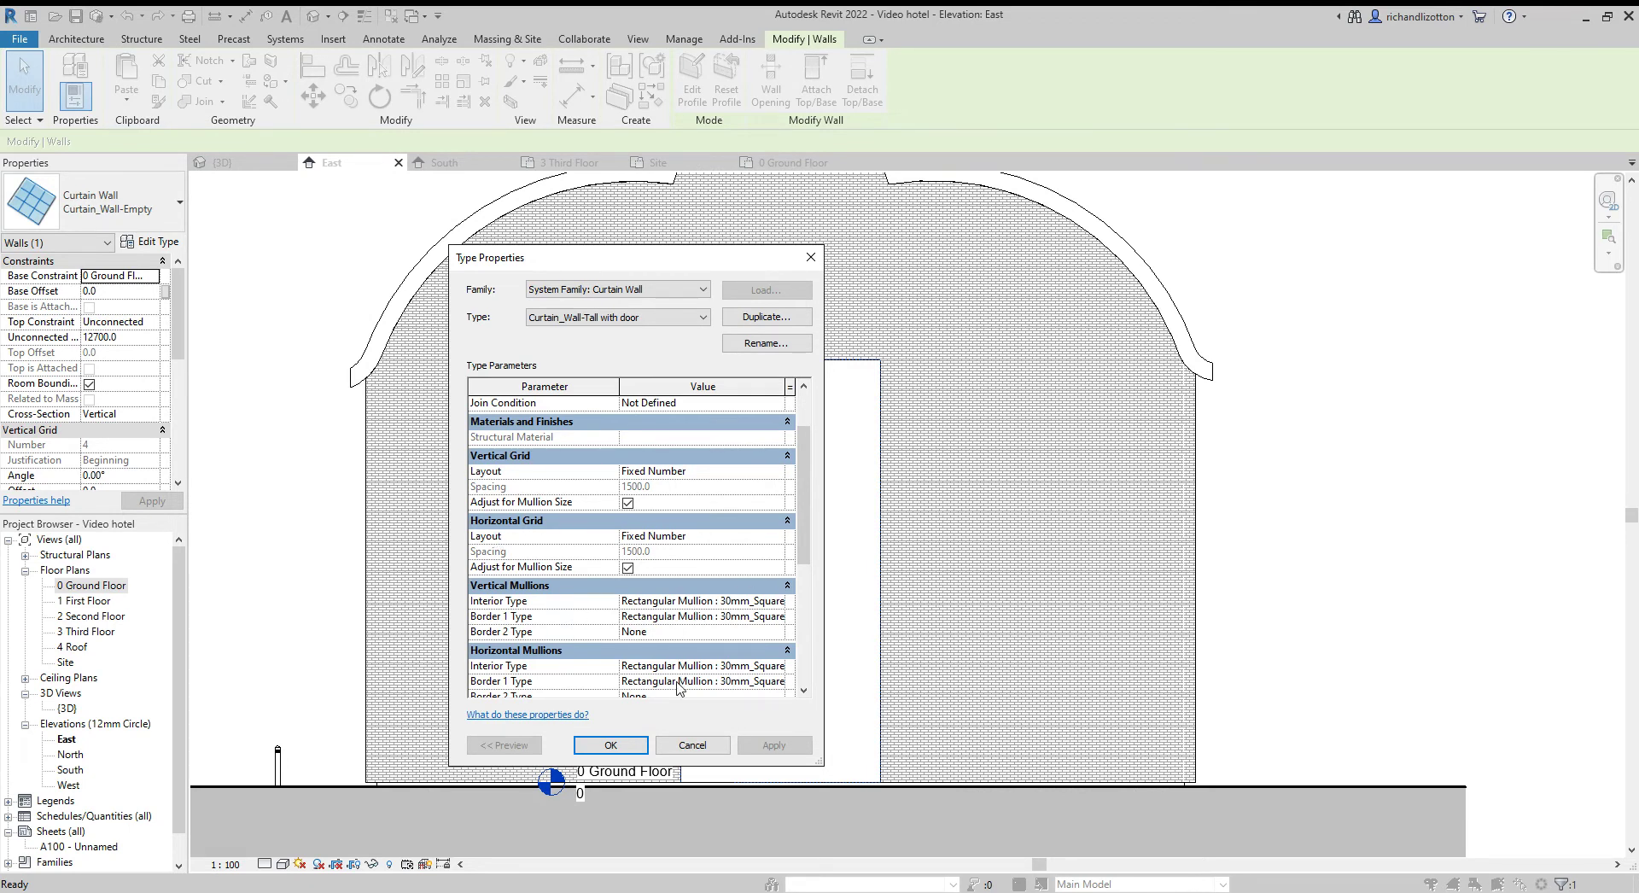
pyautogui.click(611, 746)
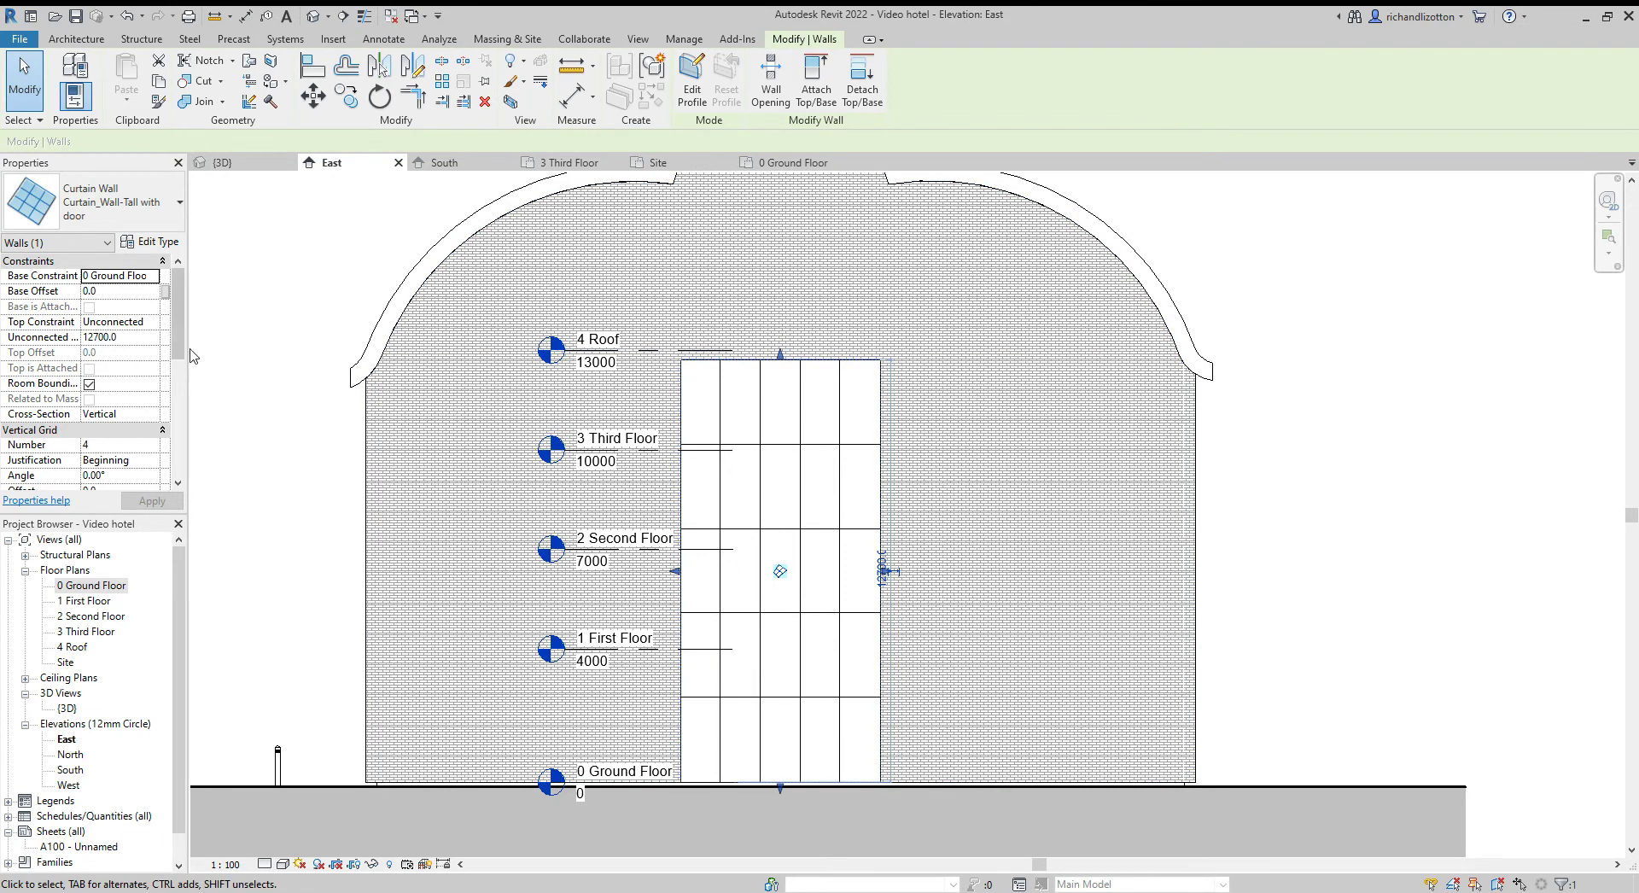
# - Set the curtain wall's vertical grid number to 3 and its horizontal grid number to 7, and apply
pyautogui.moveTo(180, 340); pyautogui.dragTo(181, 377)
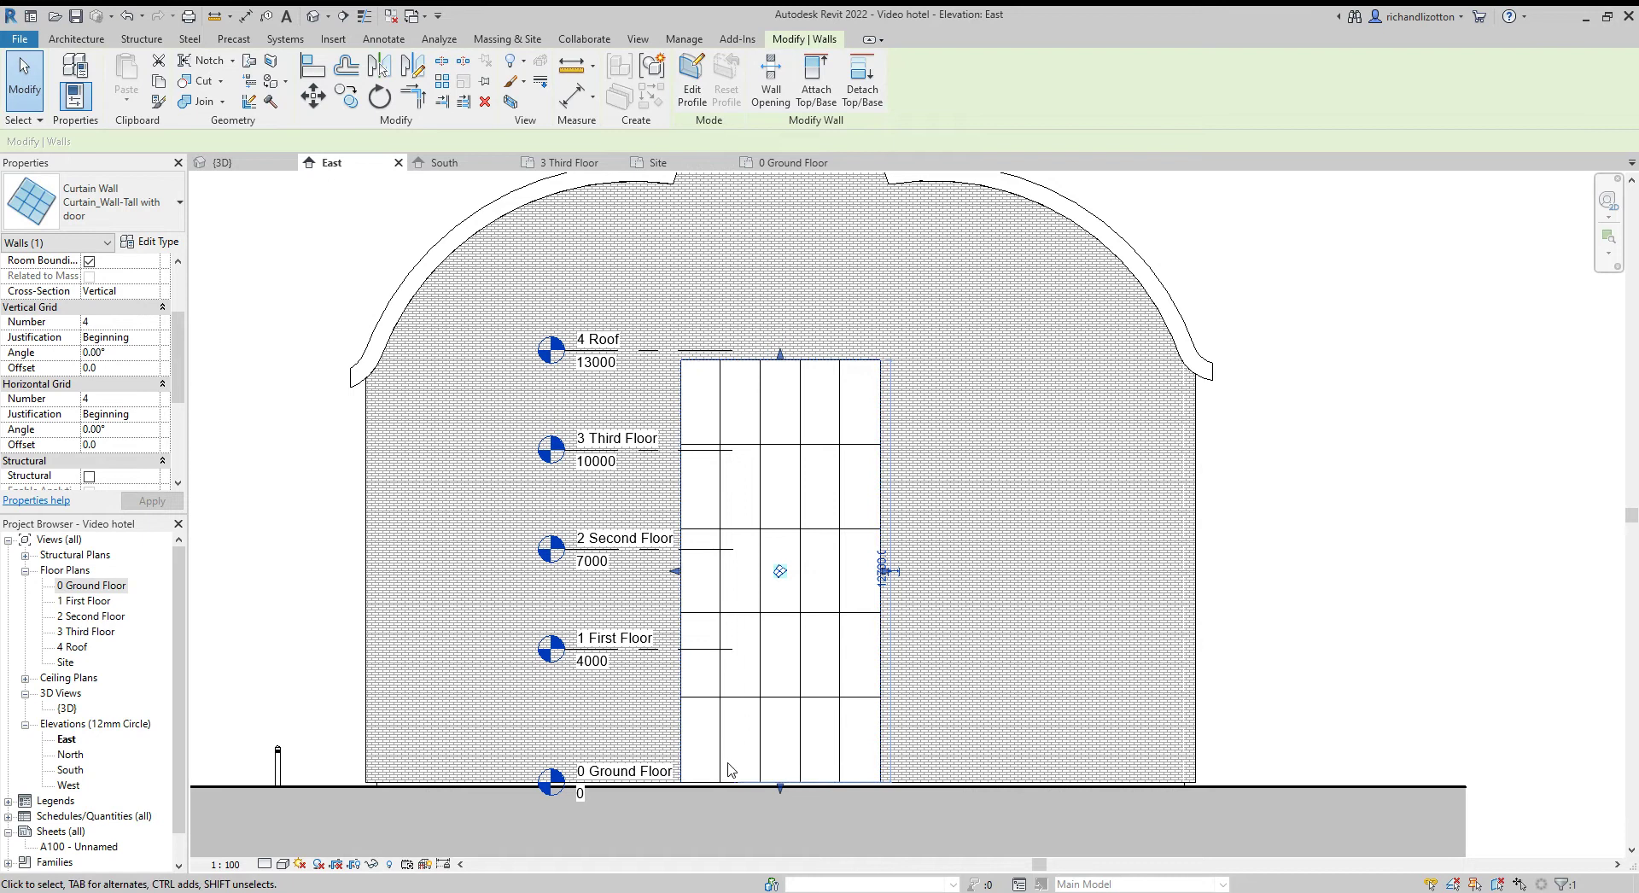
pyautogui.click(131, 320)
pyautogui.click(151, 321)
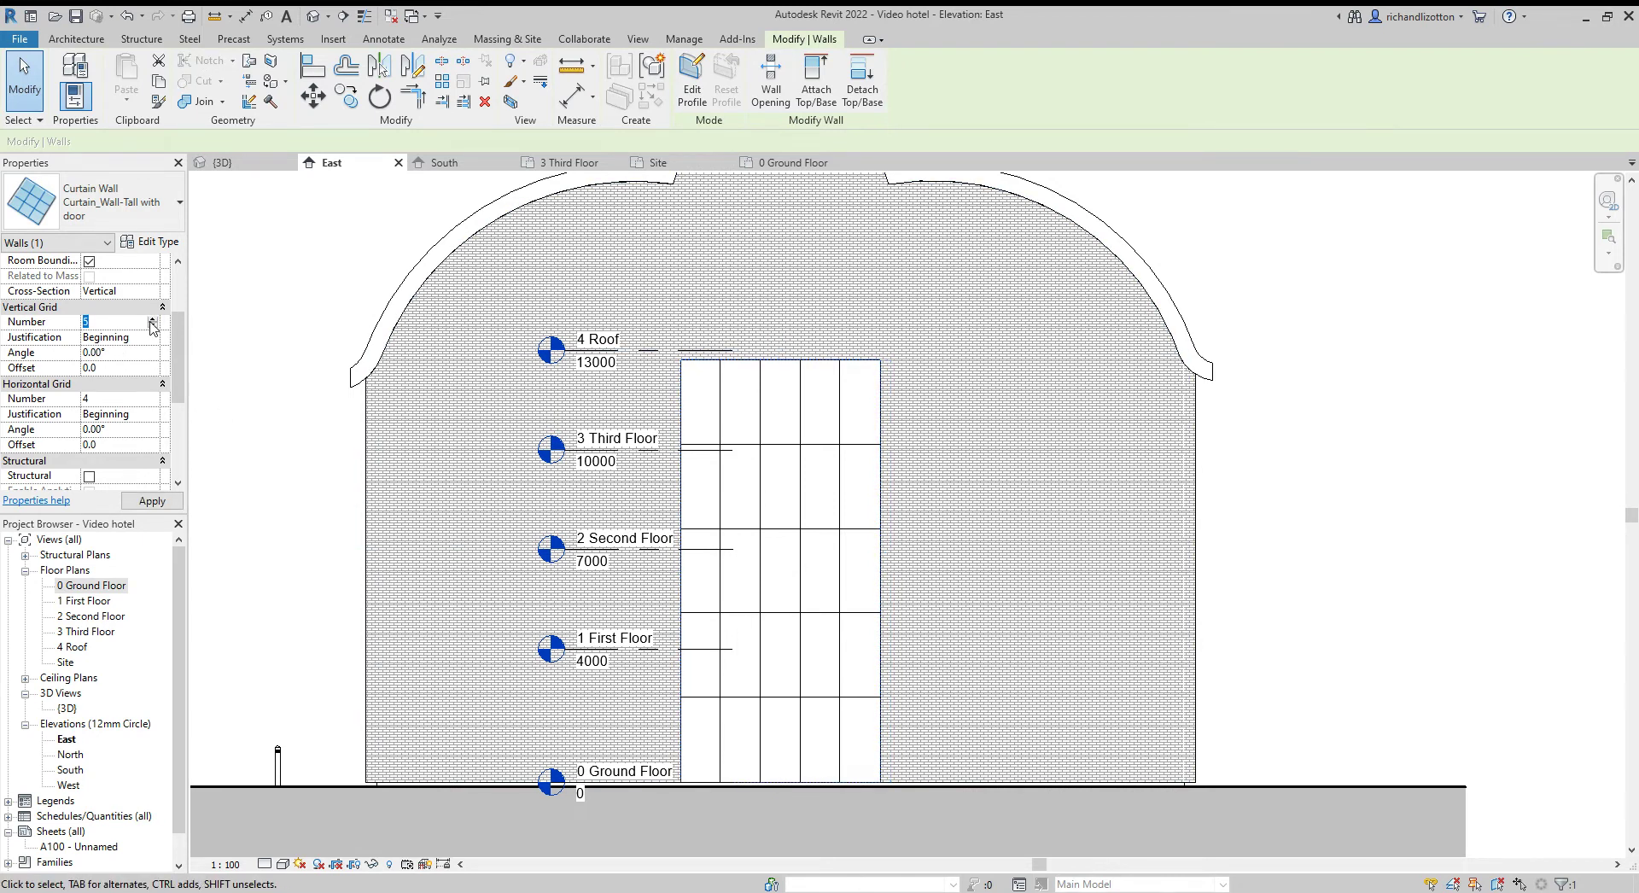
pyautogui.click(152, 325)
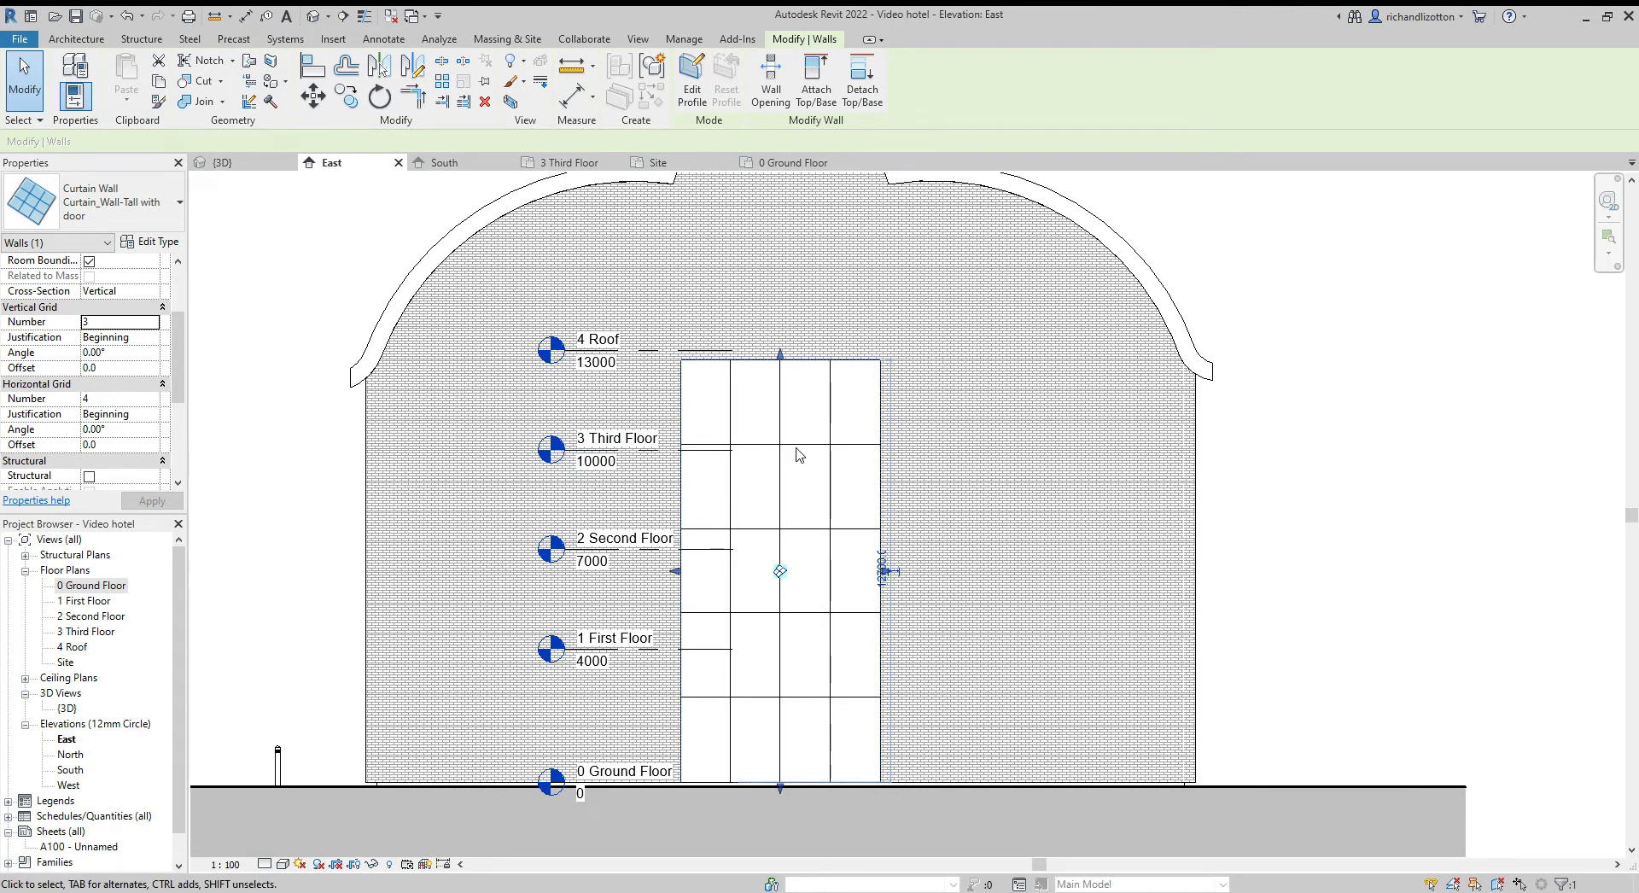
pyautogui.click(154, 400)
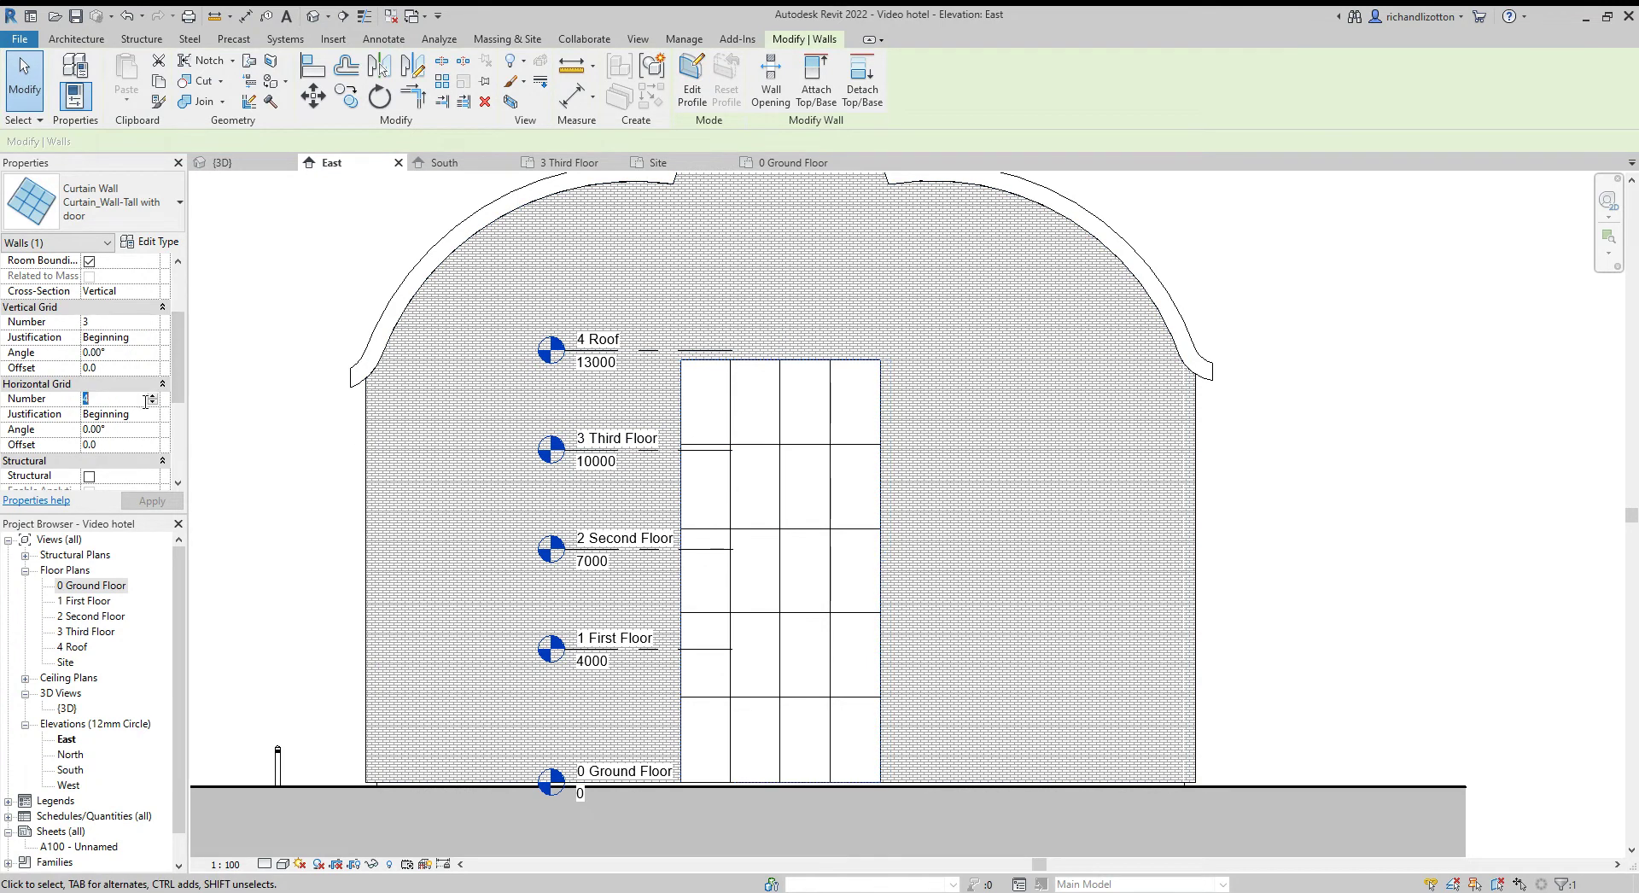
pyautogui.click(152, 397)
pyautogui.click(152, 396)
pyautogui.click(152, 397)
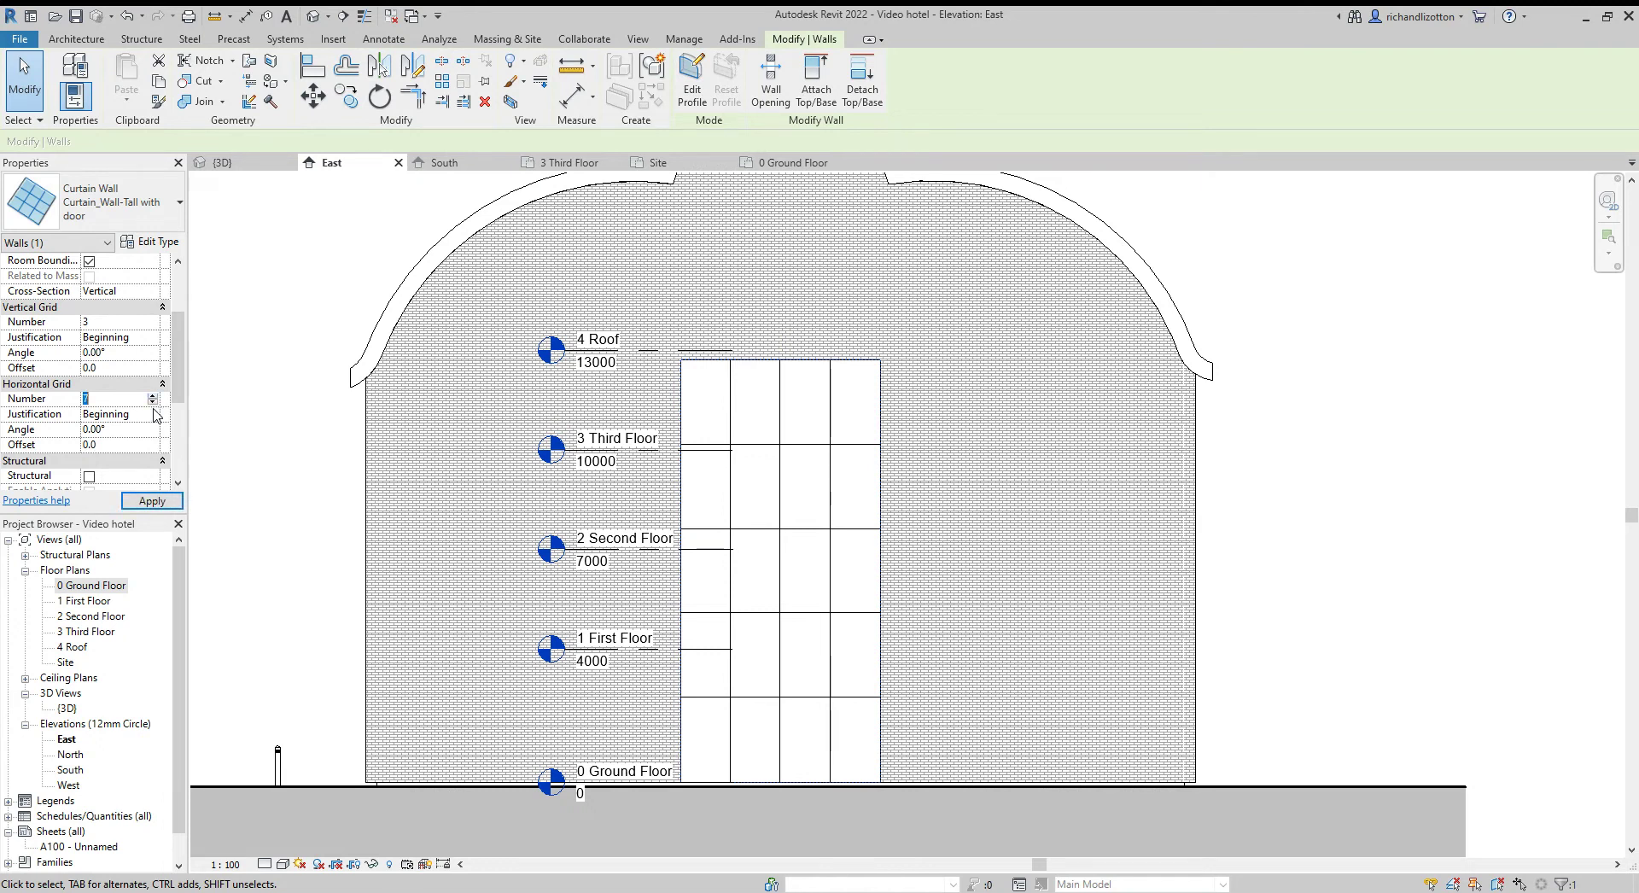
pyautogui.click(152, 502)
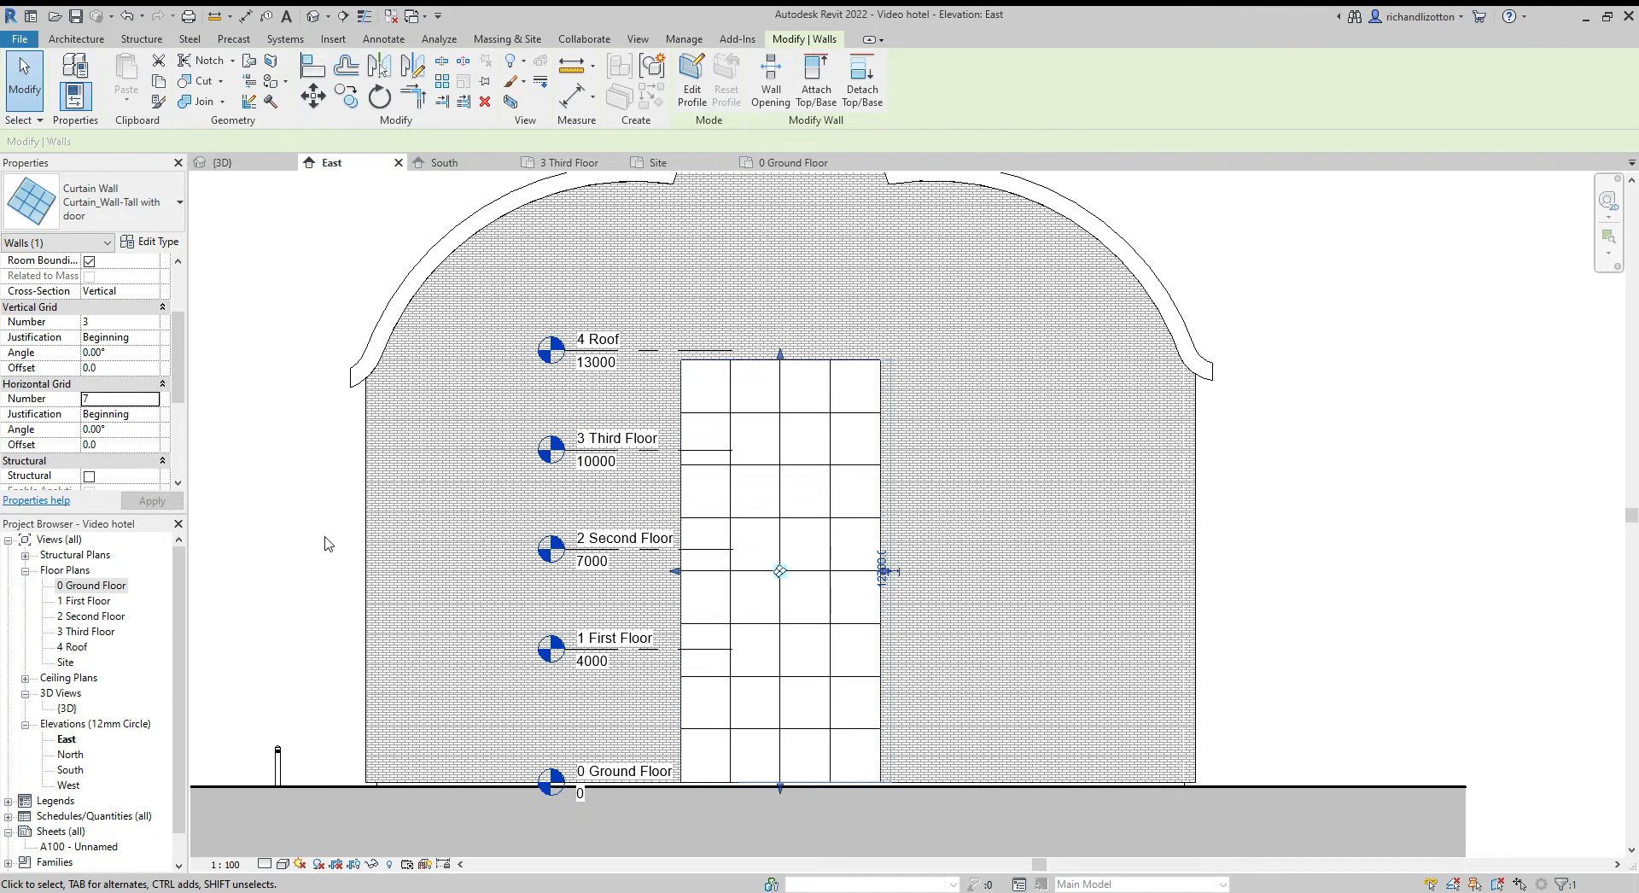
# - Unpin the uppermost horizontal grid line and set its distance from the curtain wall's top edge to 1500 mm
pyautogui.scroll(1, 820, 664)
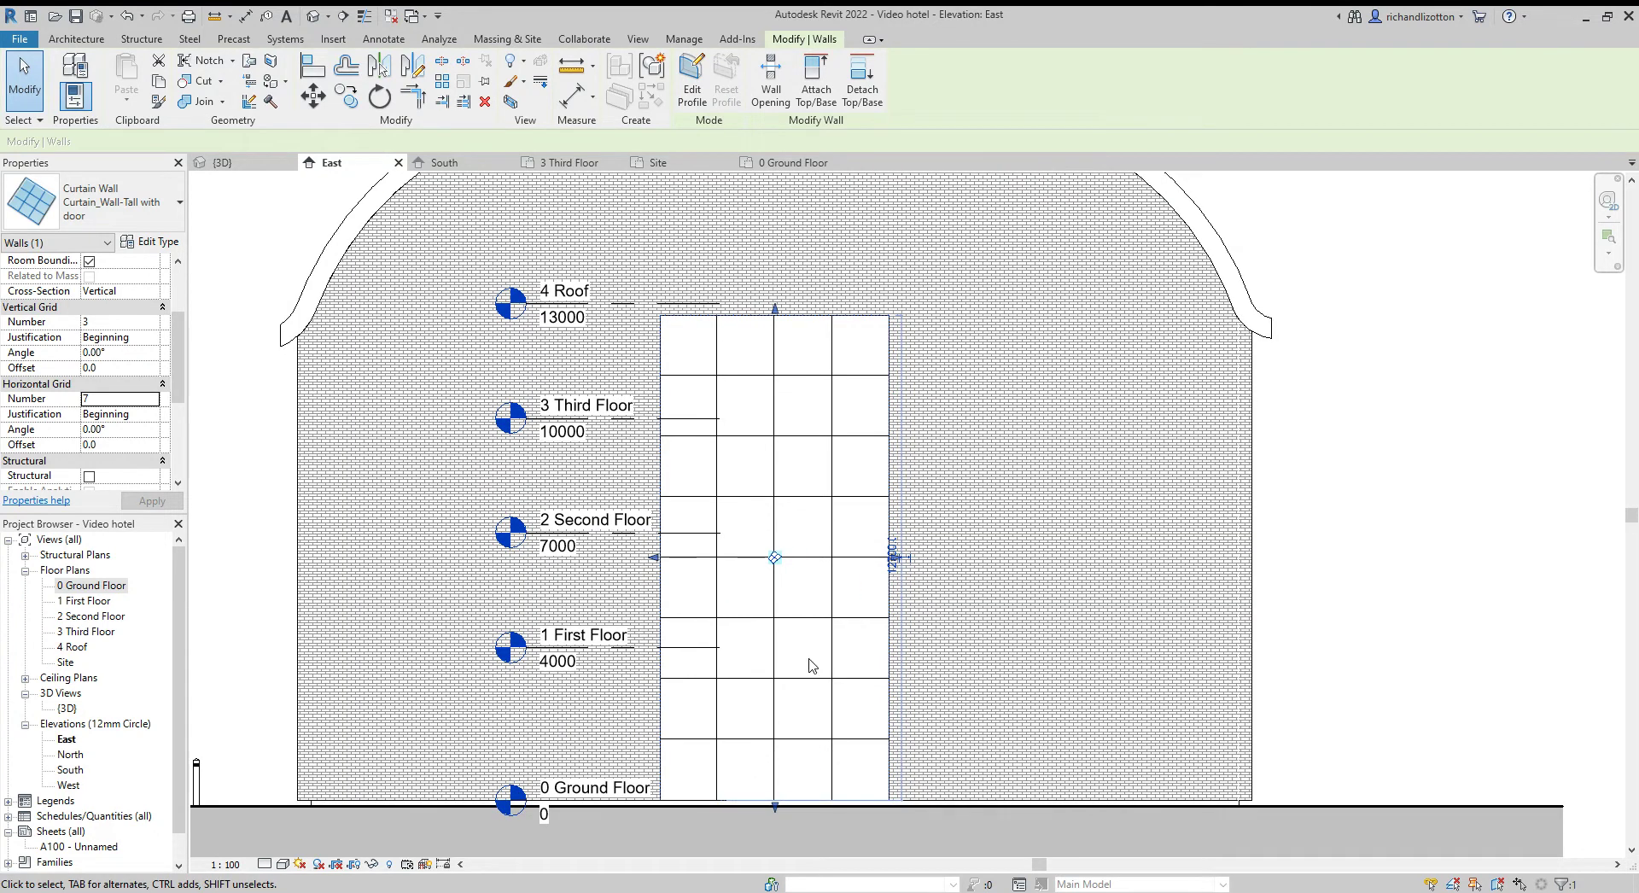
pyautogui.scroll(3, 794, 374)
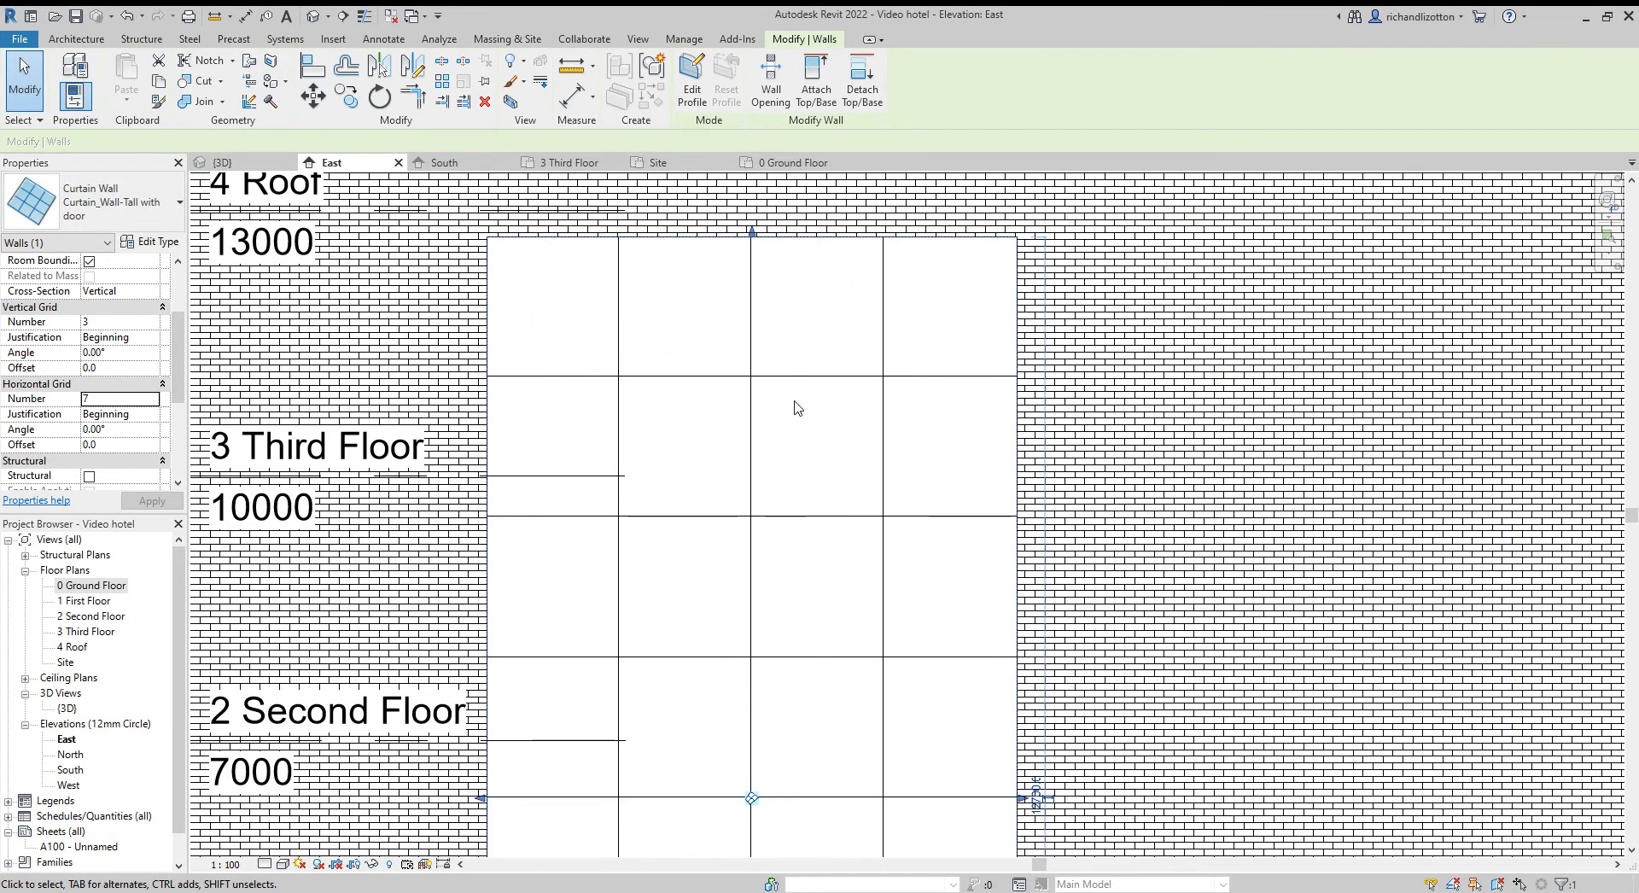
pyautogui.press('Escape')
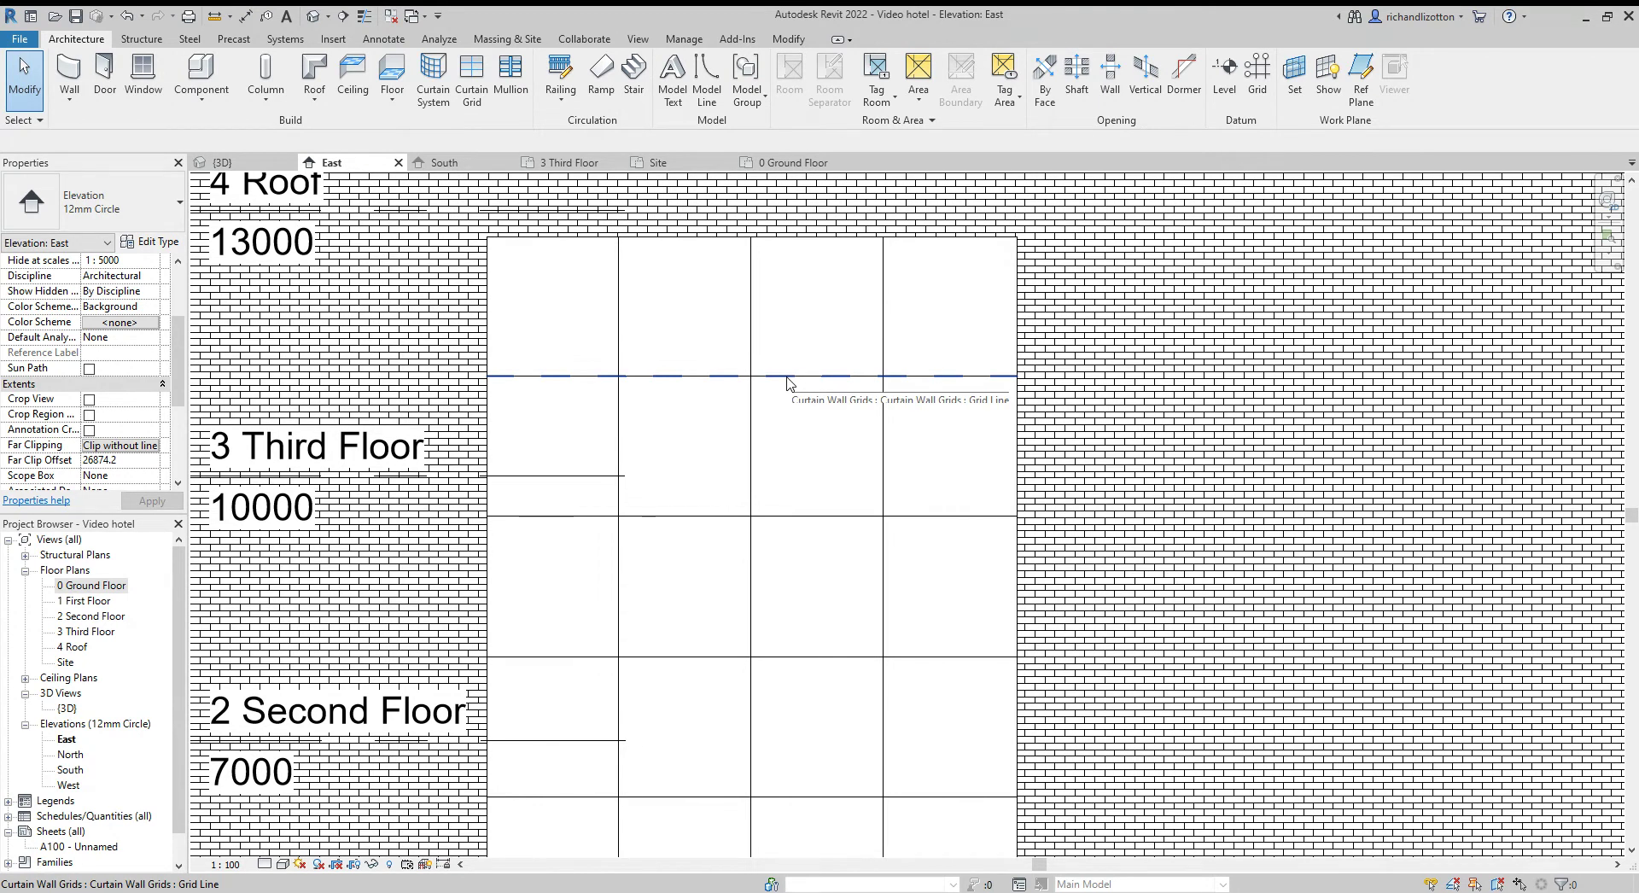
pyautogui.click(750, 367)
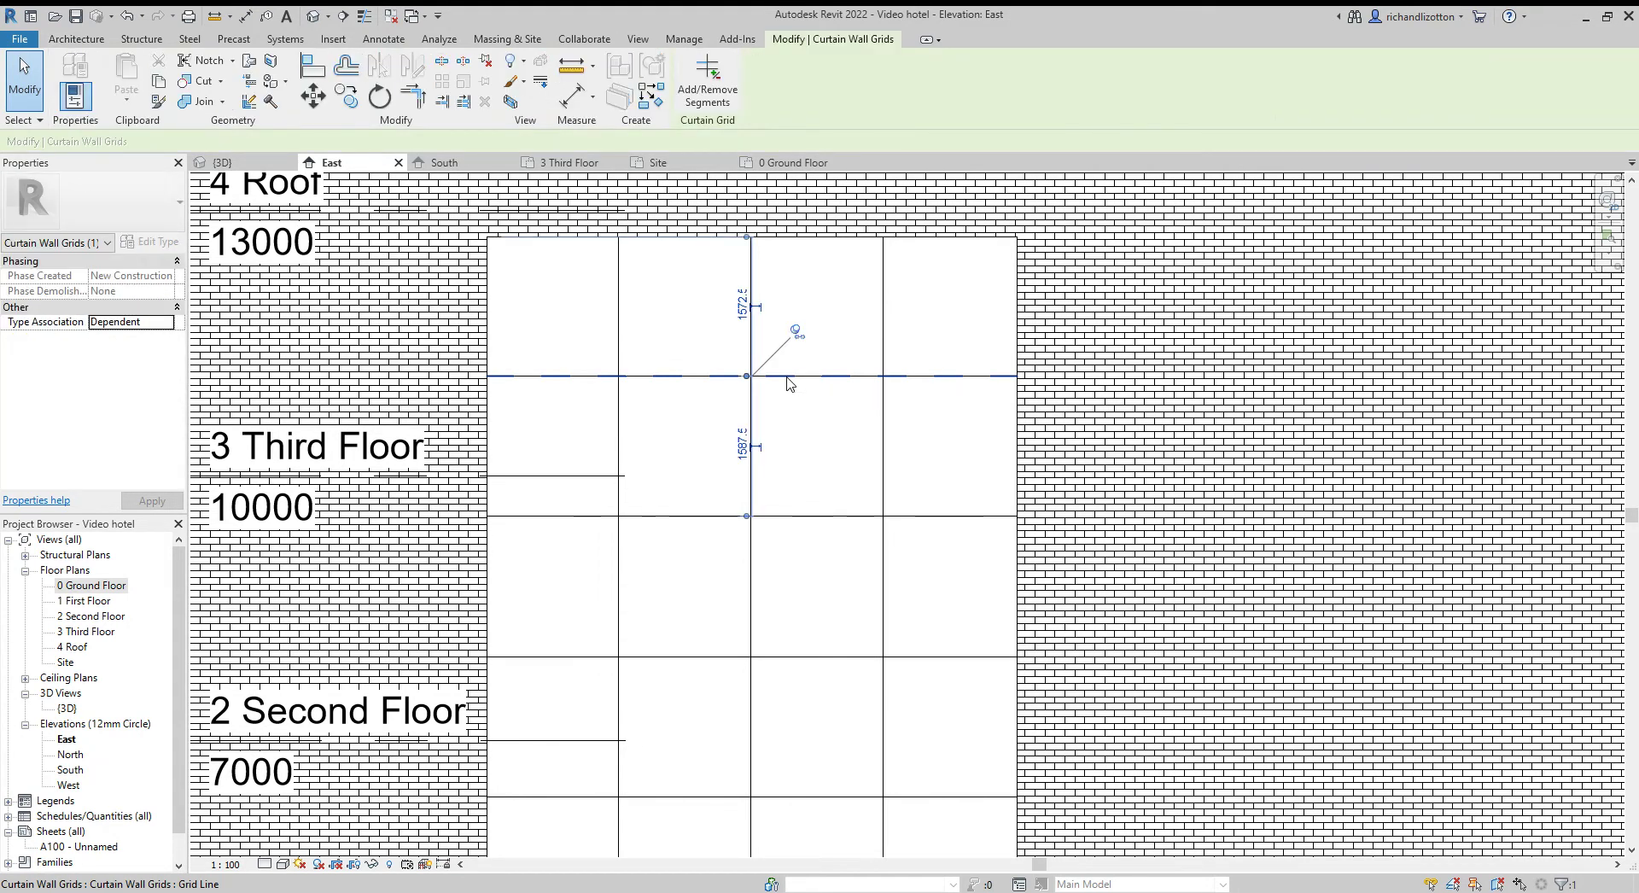
pyautogui.click(797, 332)
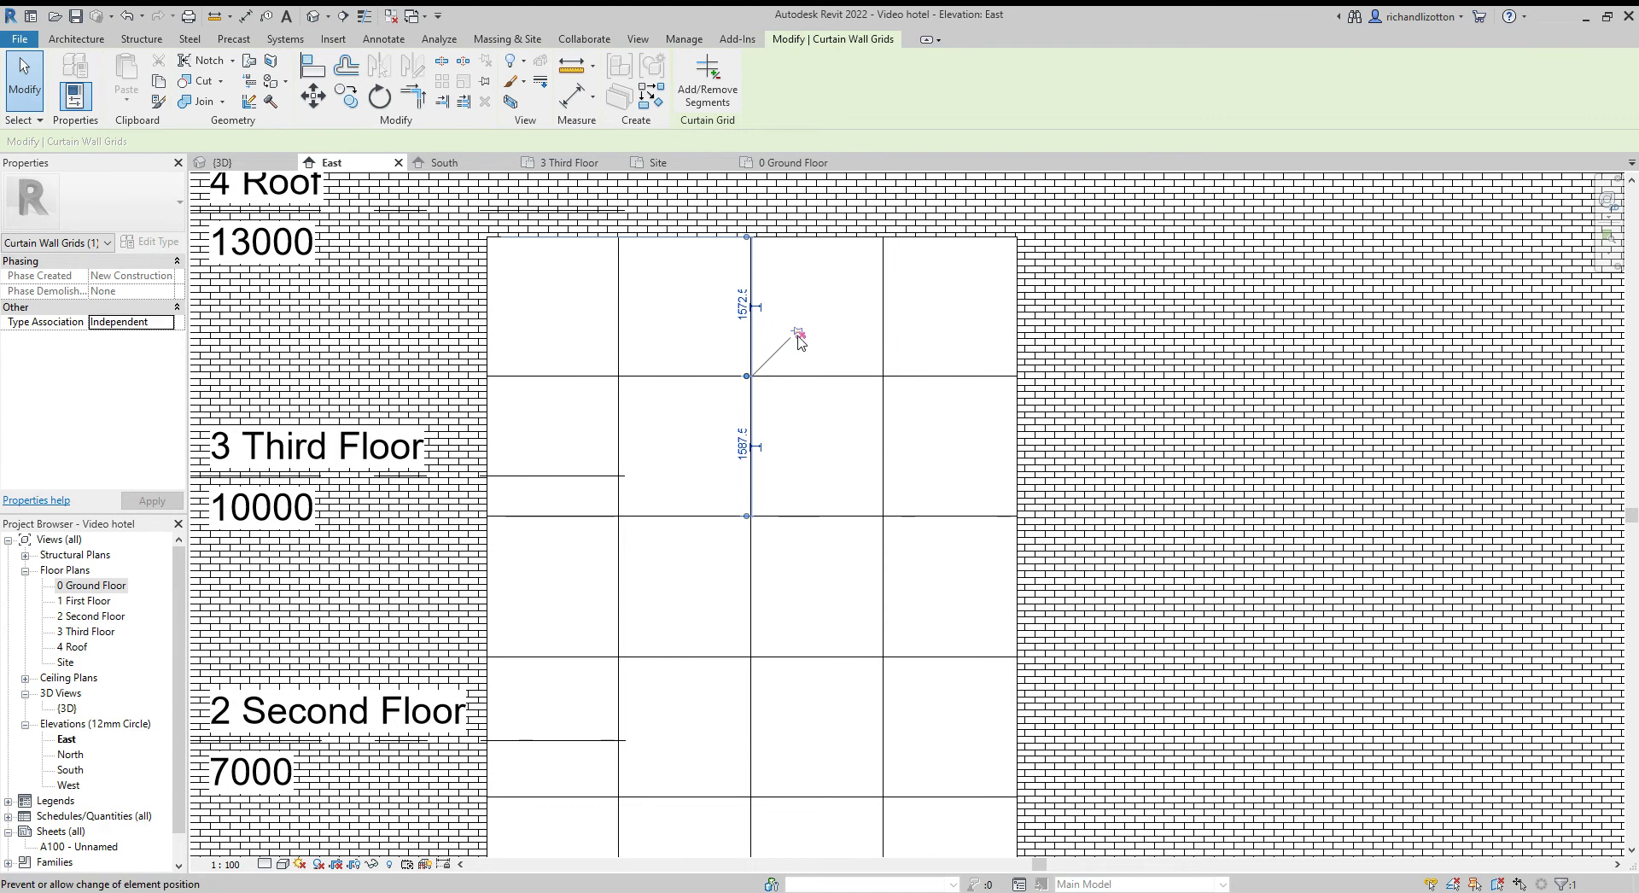
pyautogui.click(743, 306)
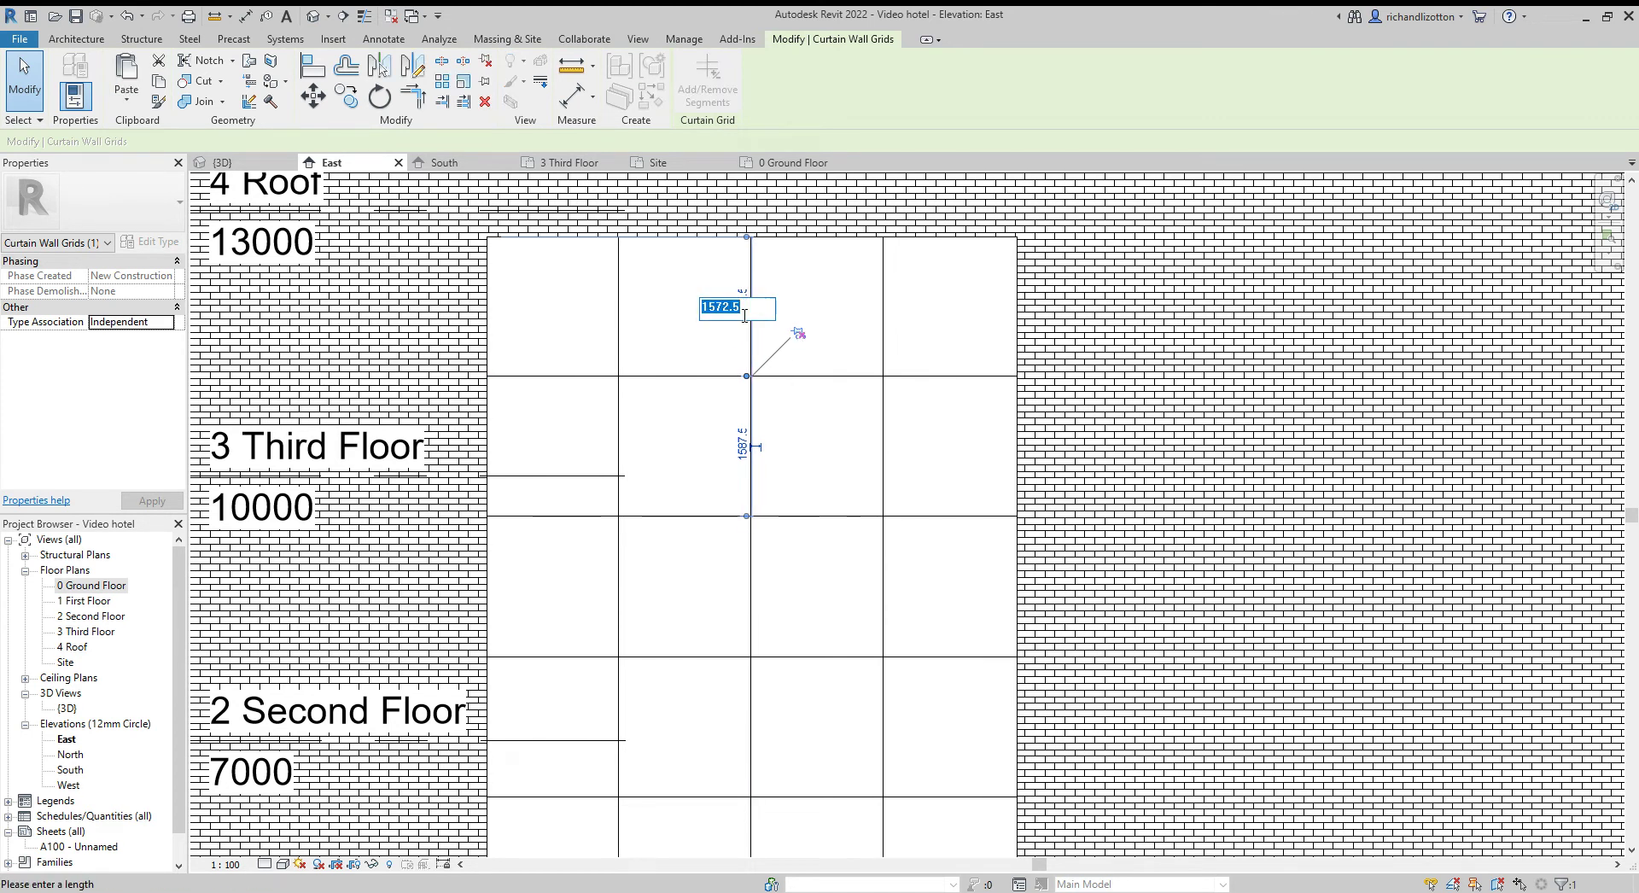
pyautogui.write('1500')
pyautogui.press('Return')
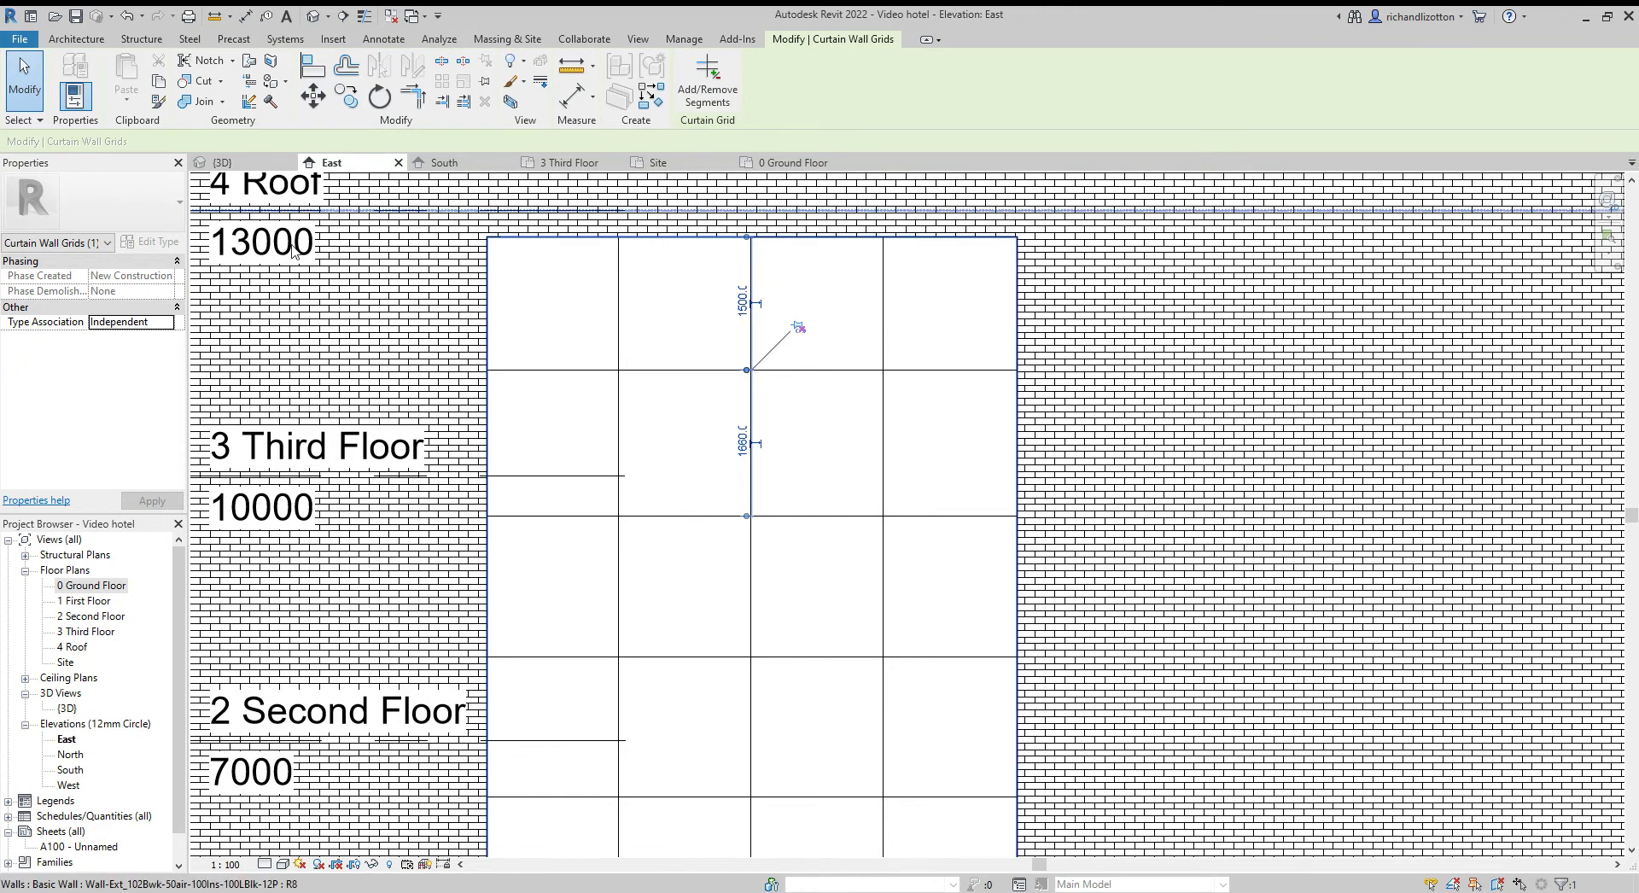
# - Unpin the second horizontal grid line from the top and set its distance from the uppermost grid line to 1500 mm
pyautogui.click(722, 517)
pyautogui.click(797, 473)
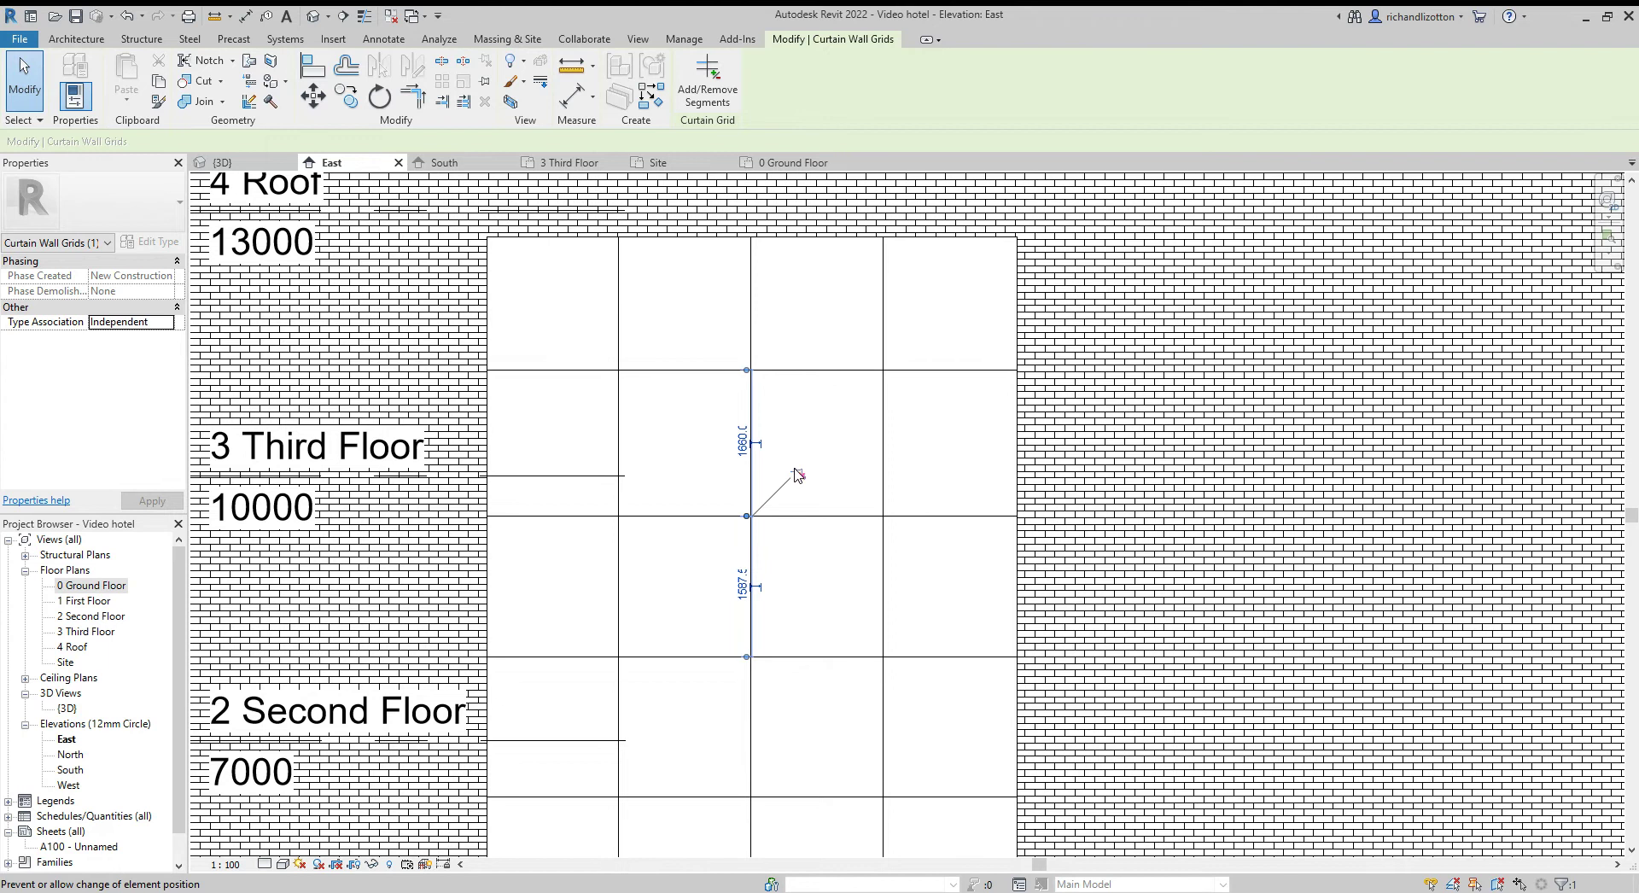
pyautogui.click(742, 451)
pyautogui.write('15')
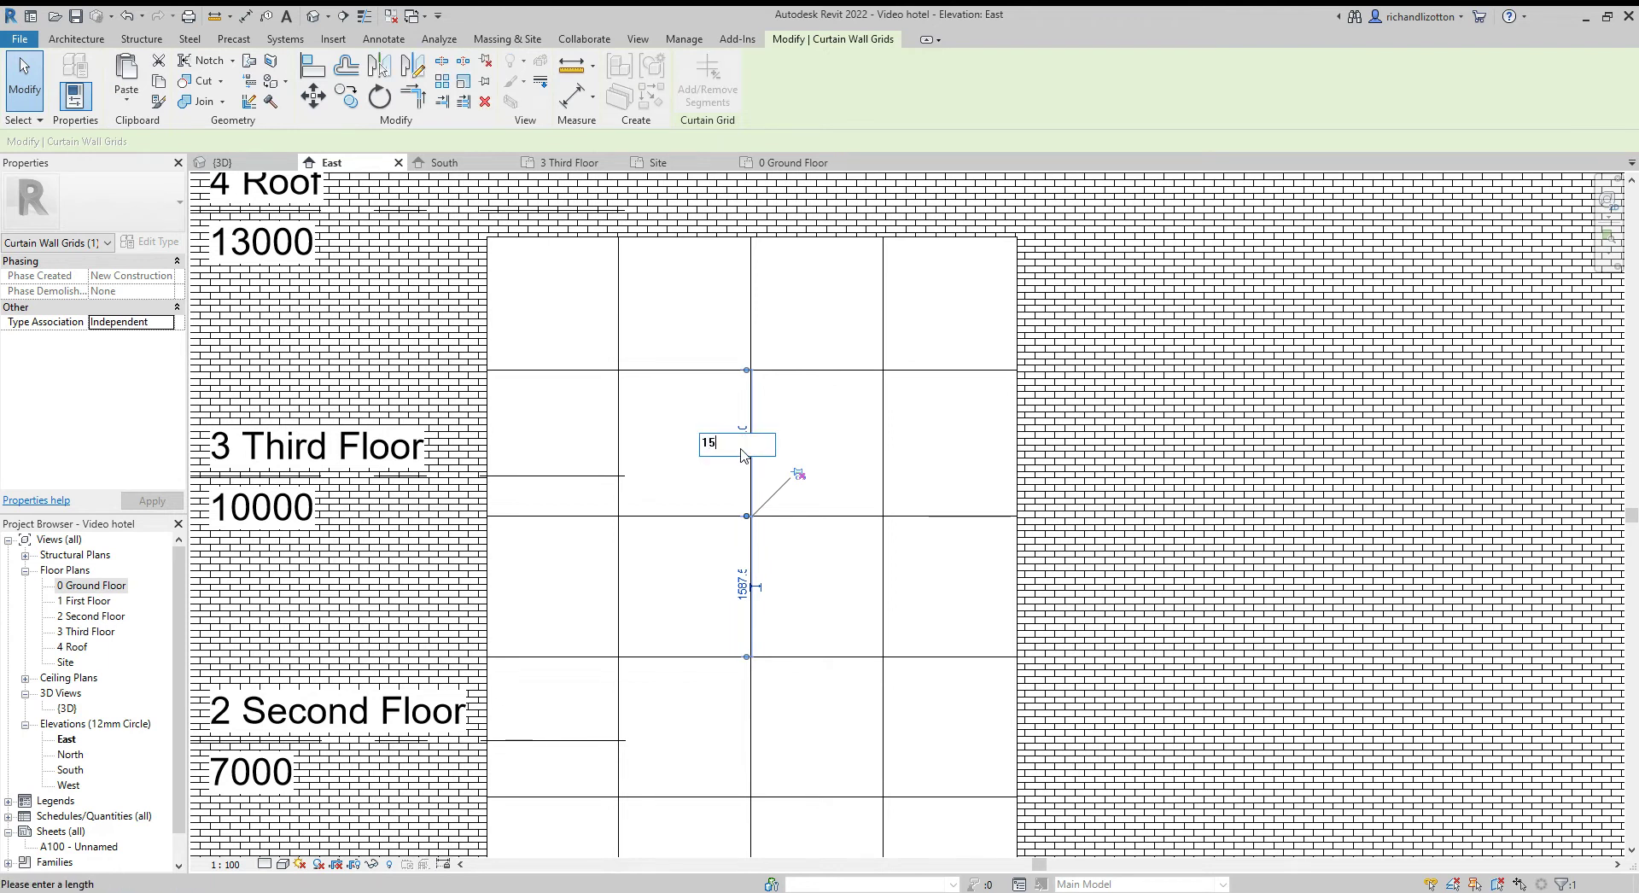
pyautogui.write('00')
pyautogui.press('Return')
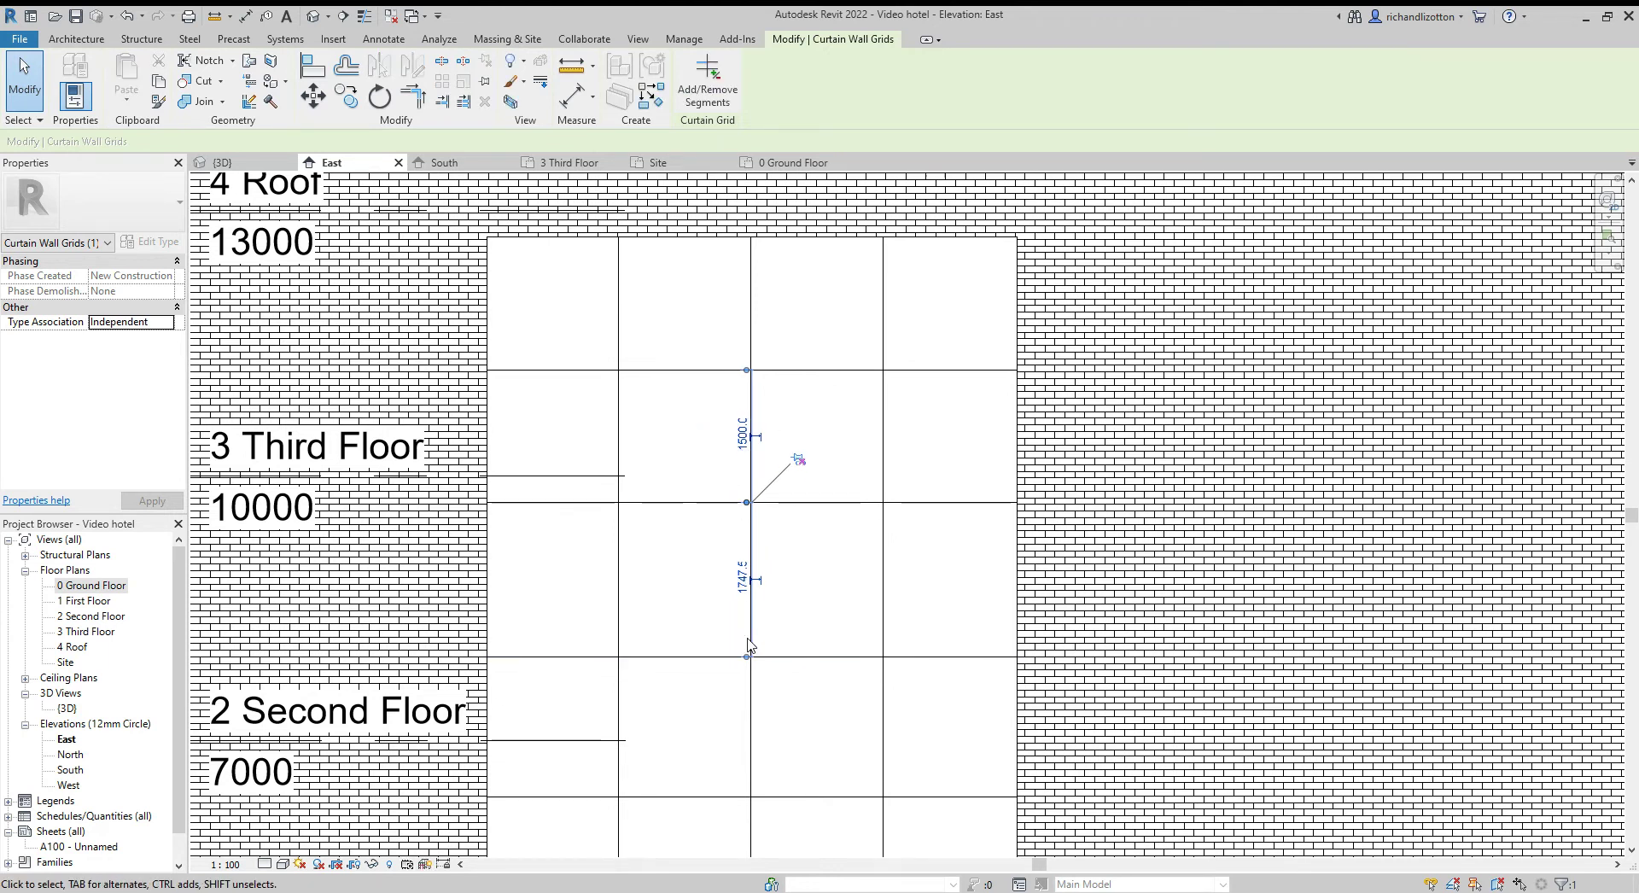
# - Unpin the third horizontal grid line from the top and set its distance from the second grid line to 1500 mm
pyautogui.click(775, 658)
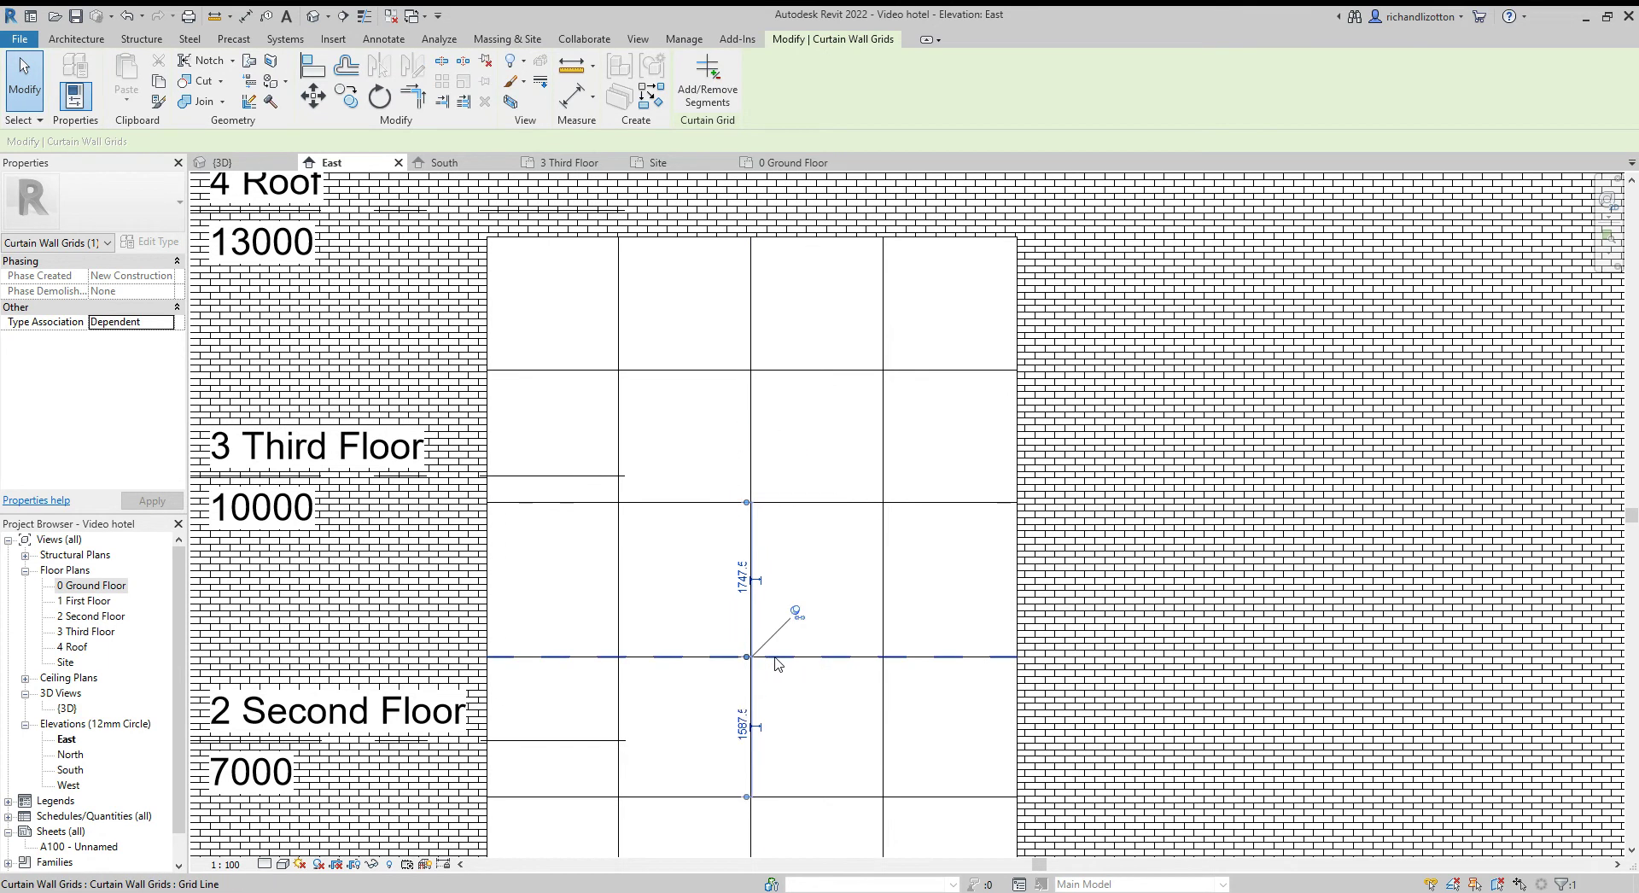
pyautogui.click(795, 613)
pyautogui.click(742, 579)
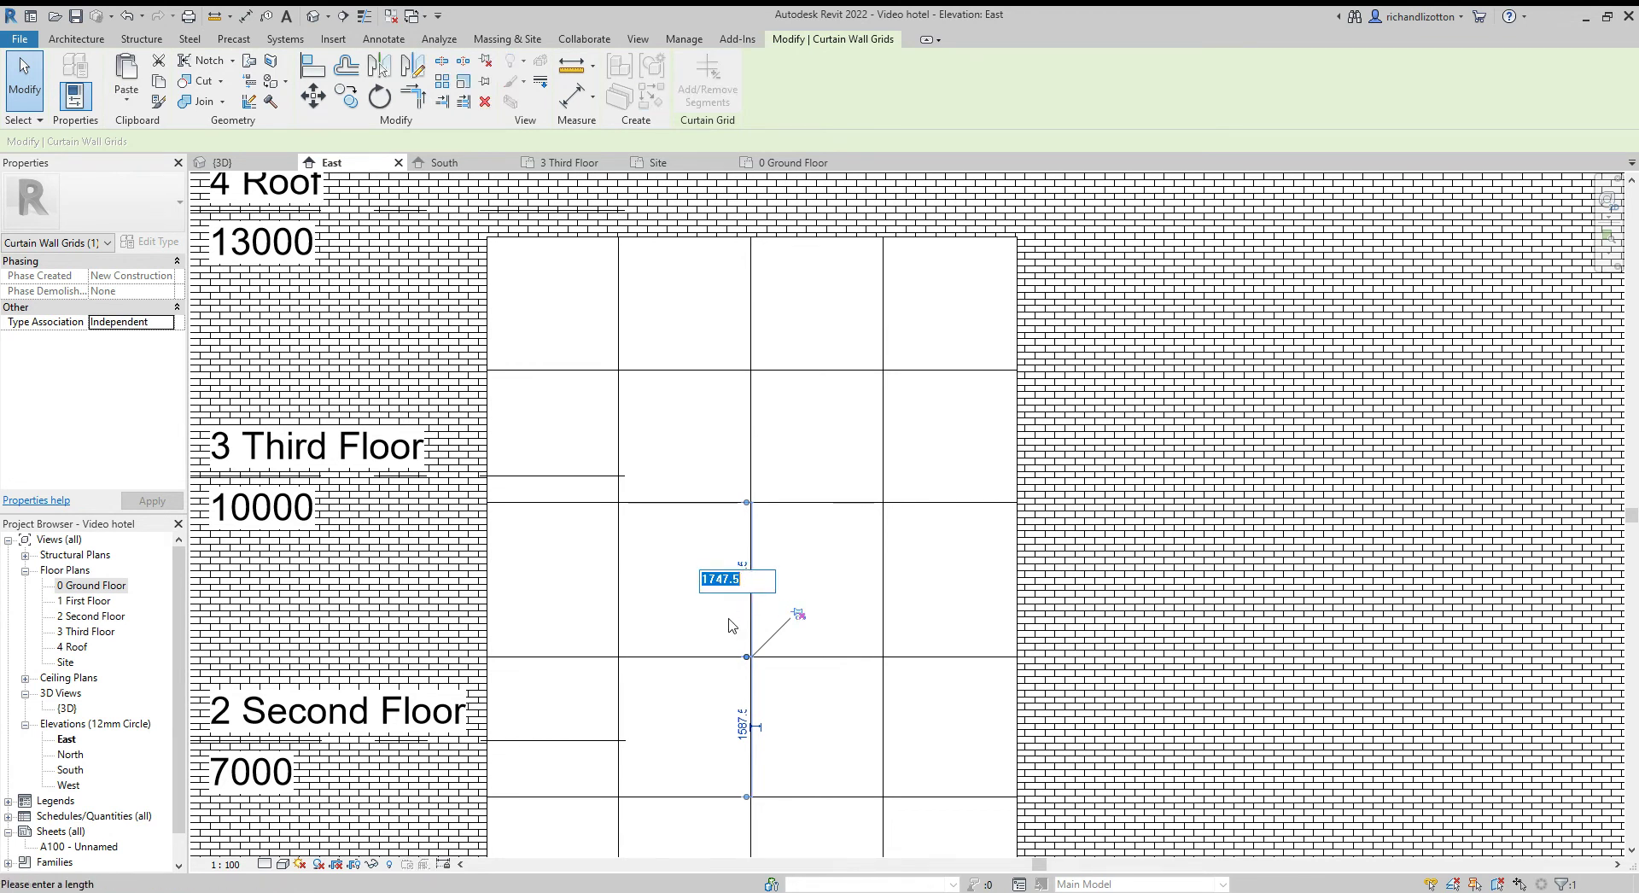
pyautogui.write('1500')
pyautogui.press('Return')
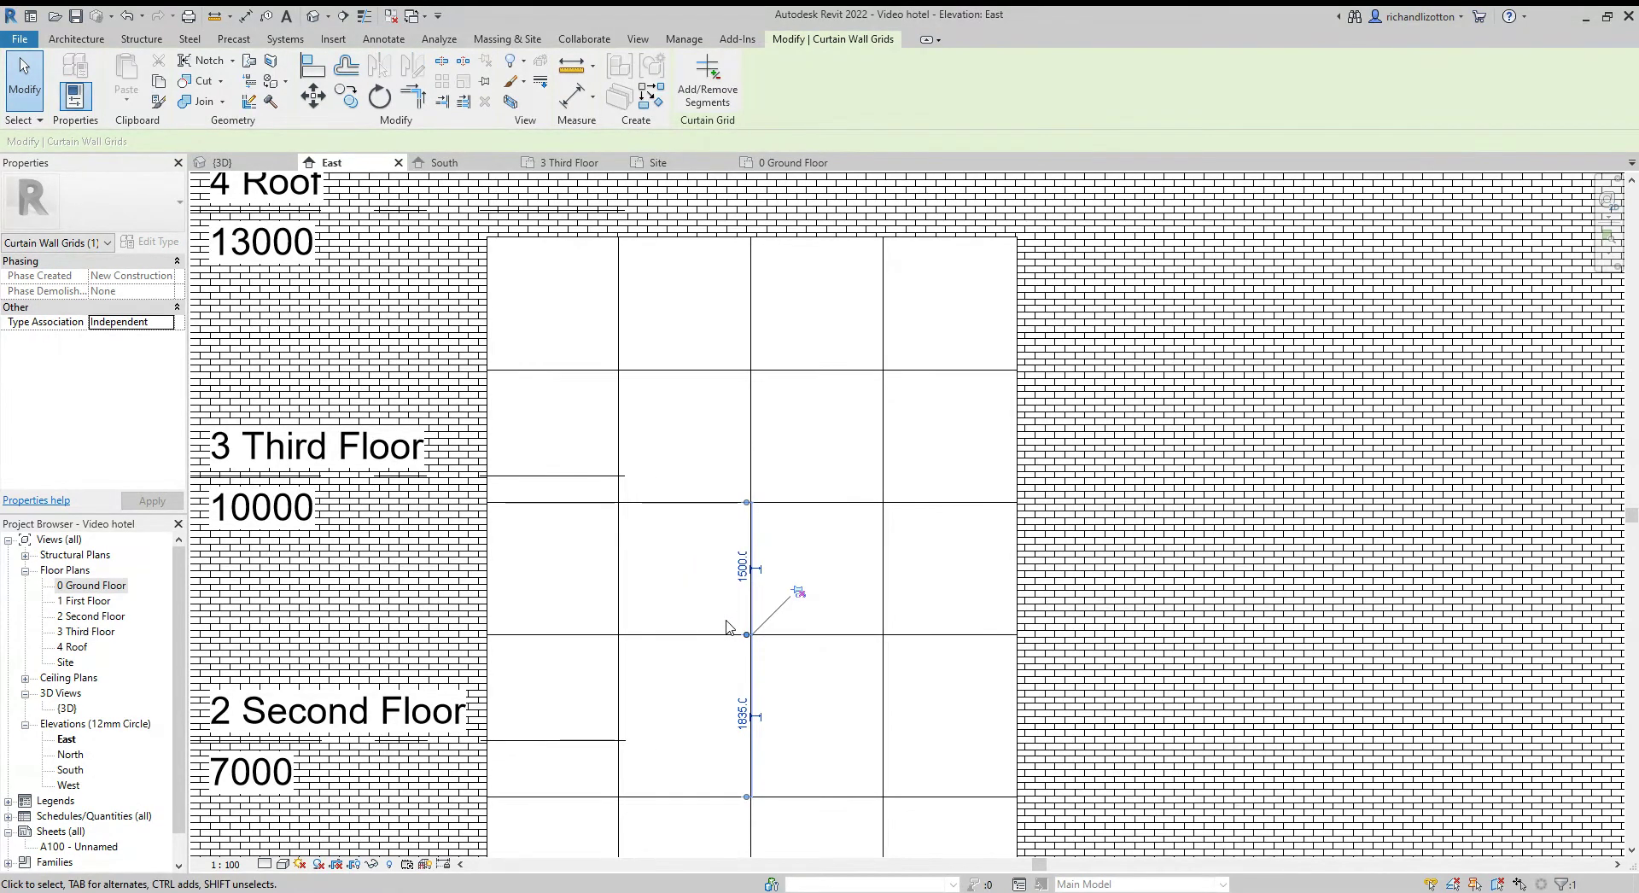
# - Unpin the fourth horizontal grid line from the top and set its distance from the third grid line to 1500 mm
pyautogui.click(786, 797)
pyautogui.click(779, 815)
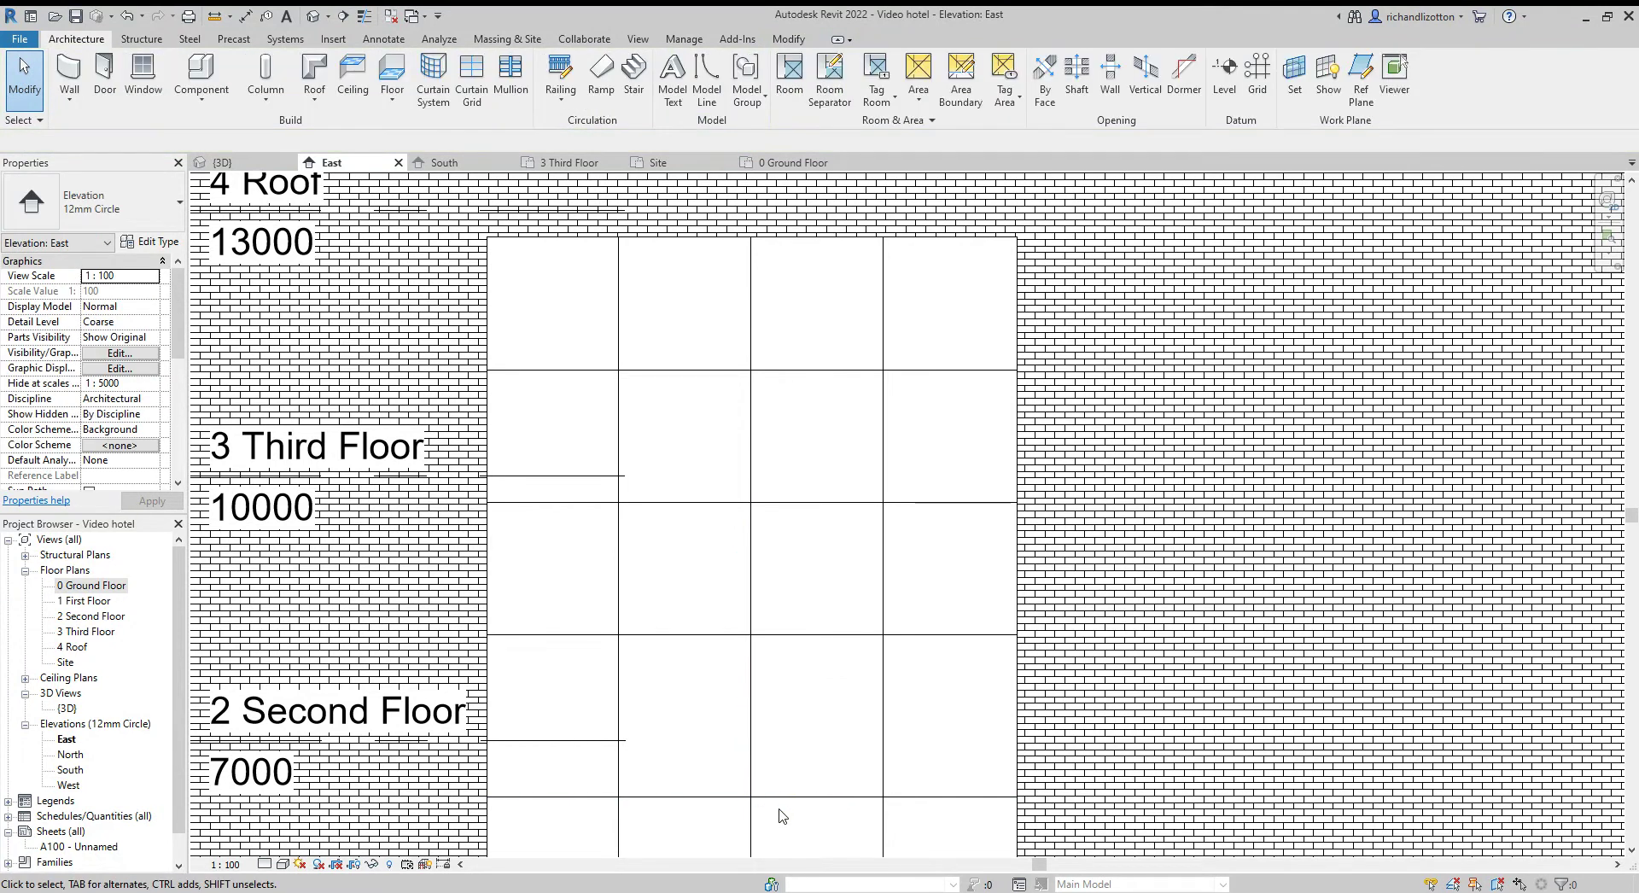
pyautogui.click(779, 797)
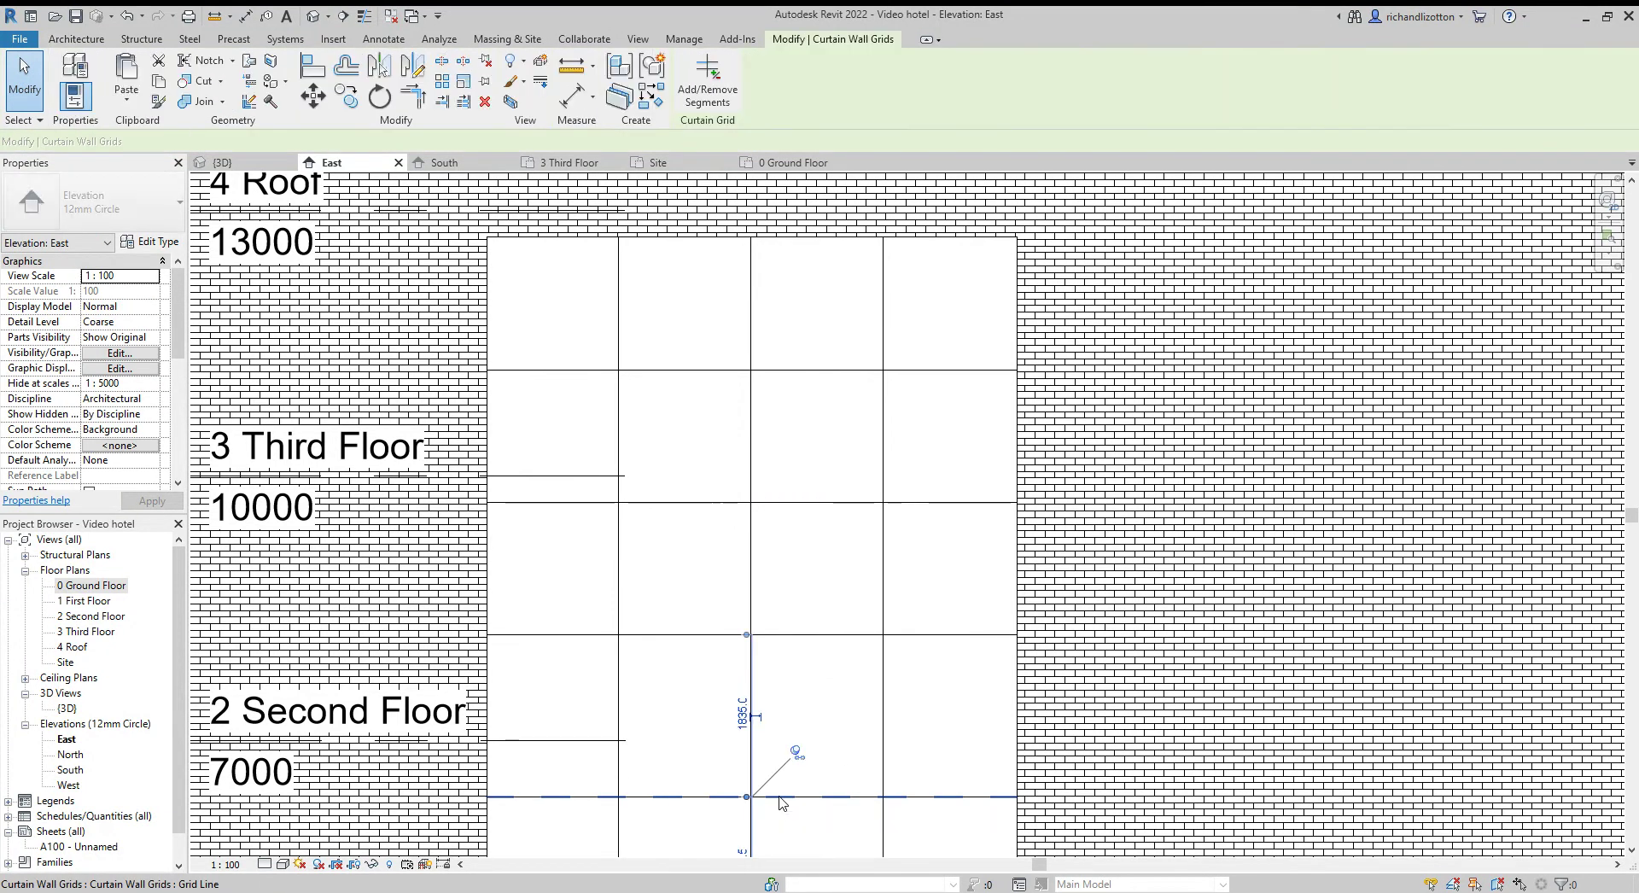
pyautogui.click(796, 751)
pyautogui.click(742, 714)
pyautogui.write('1500')
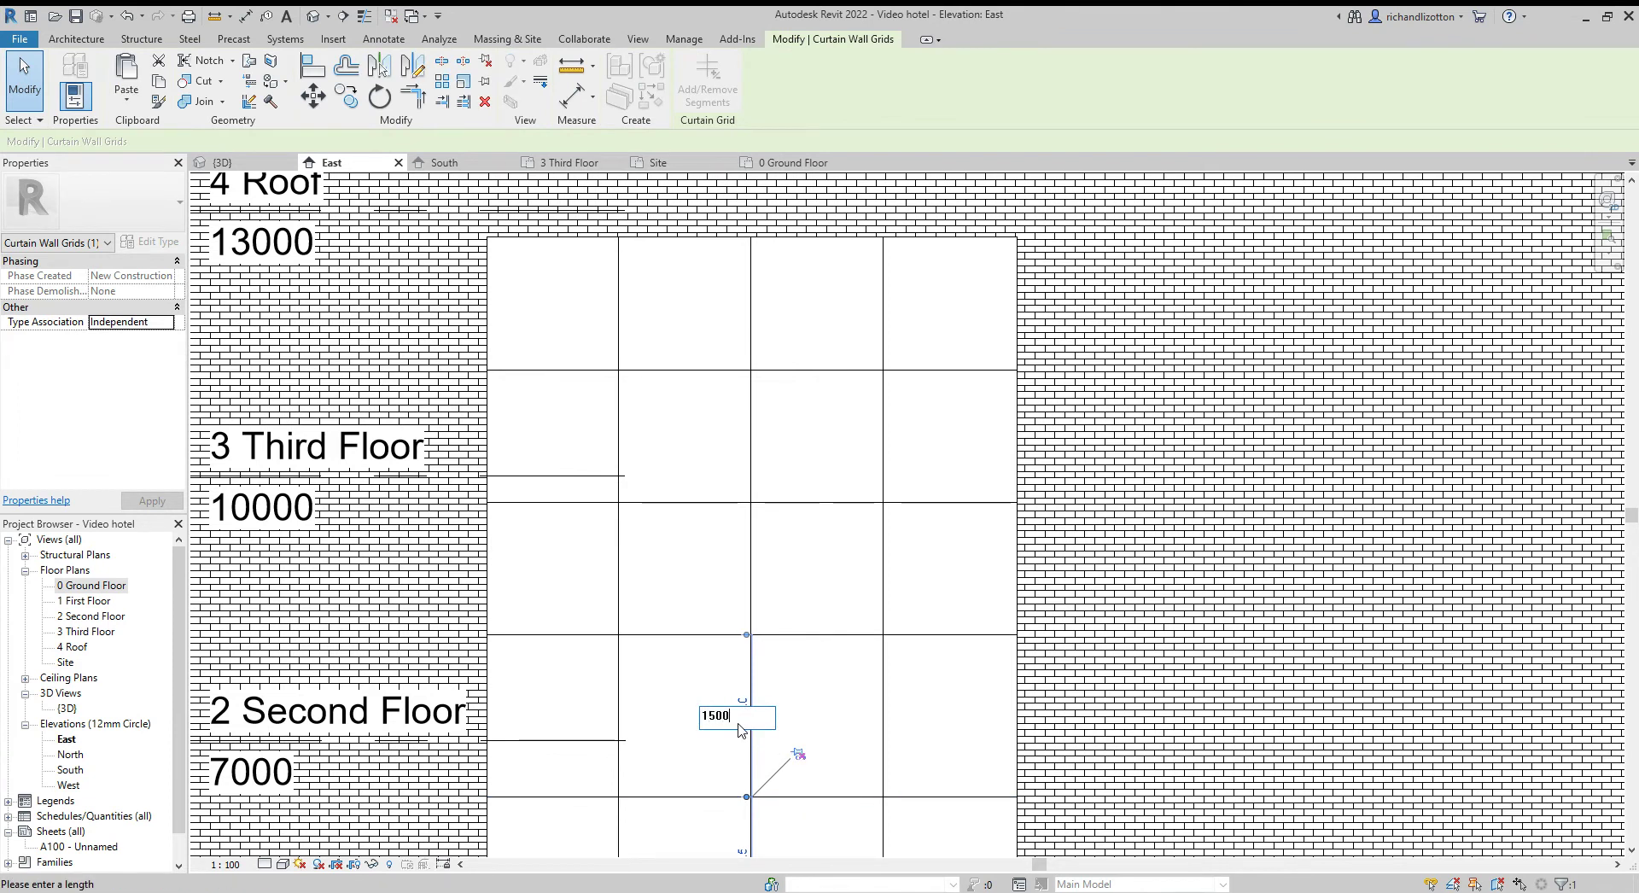
pyautogui.press('Return')
# - Unpin the fifth horizontal grid line from the top and set its distance from the fourth grid line to 1500 mm
pyautogui.scroll(-2, 746, 695)
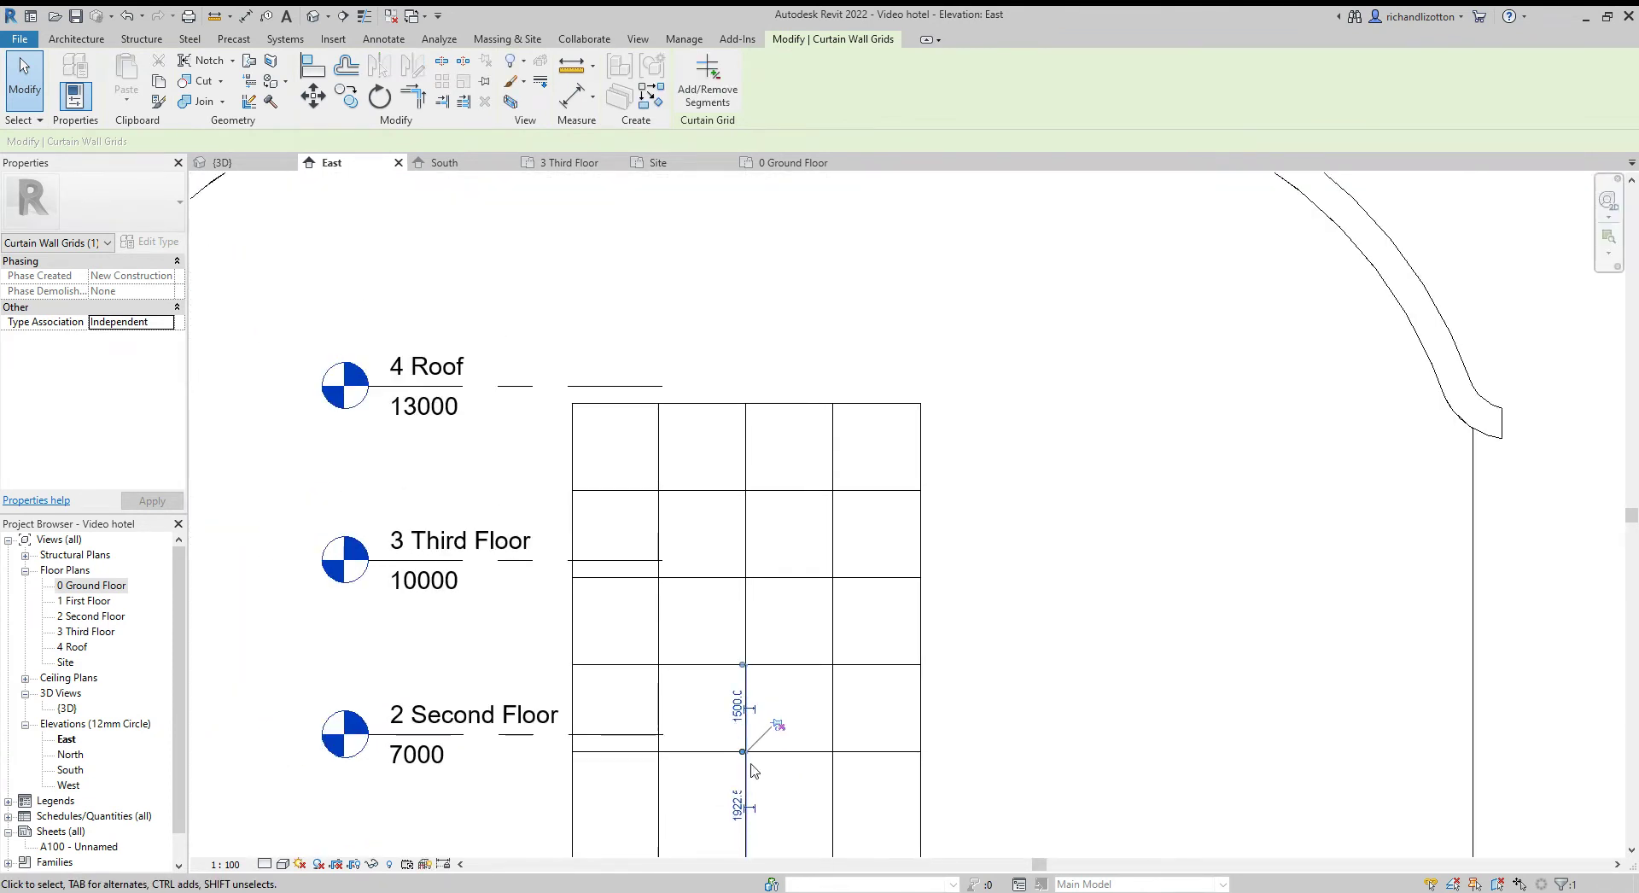
pyautogui.moveTo(754, 751)
pyautogui.mouseDown(button='middle')
pyautogui.moveTo(812, 490)
pyautogui.moveTo(822, 333)
pyautogui.mouseUp(button='middle')
pyautogui.scroll(1, 816, 478)
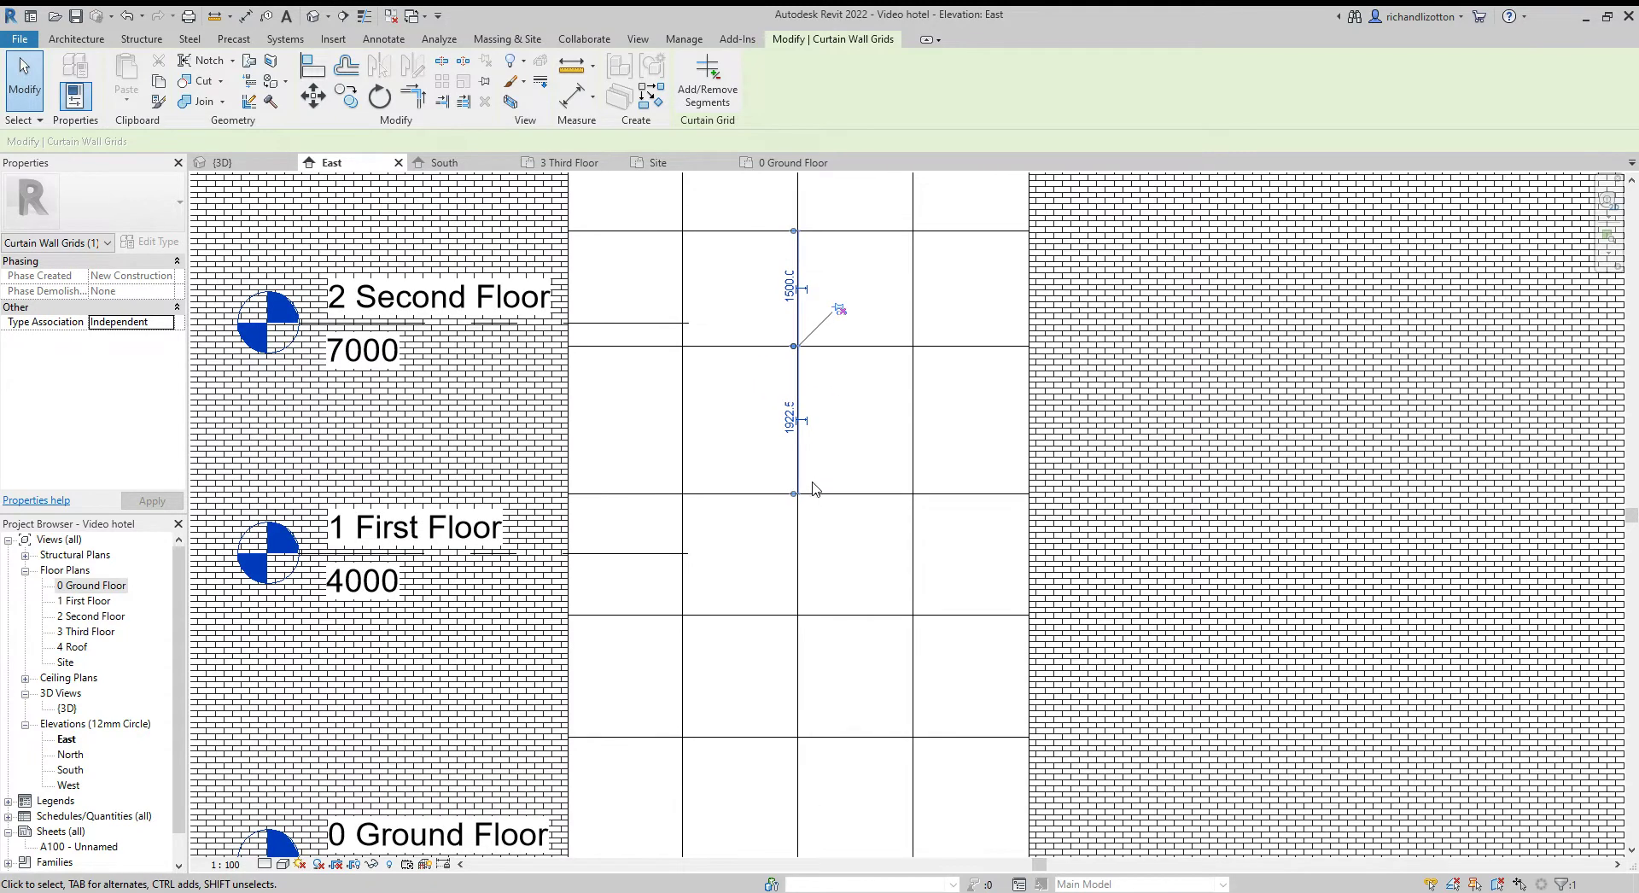
pyautogui.click(817, 497)
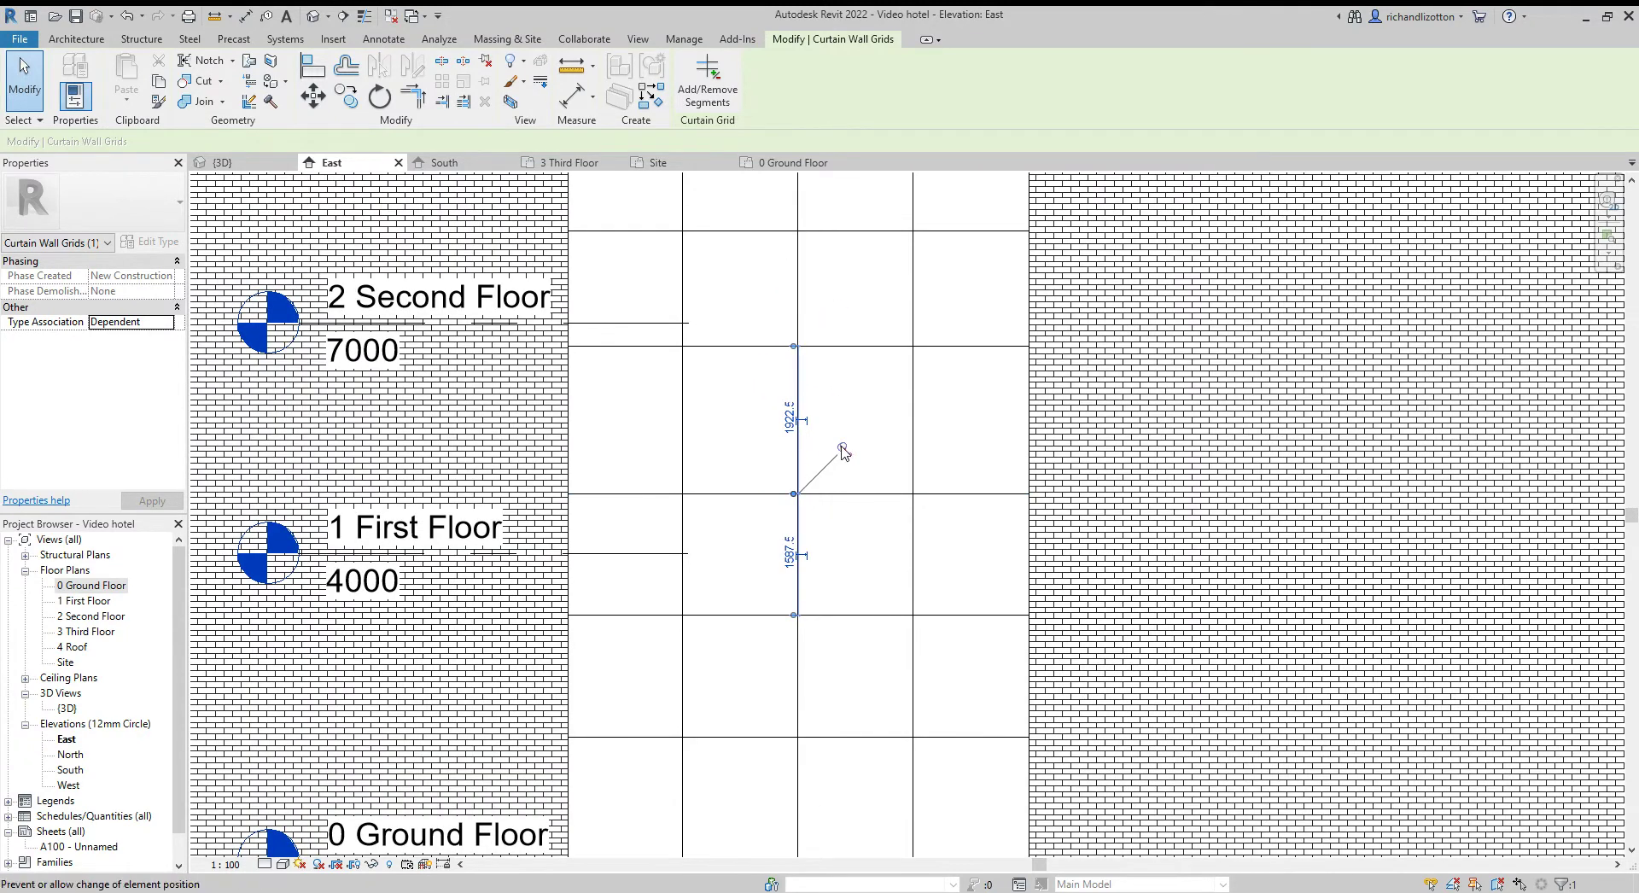
pyautogui.click(789, 422)
pyautogui.write('1500')
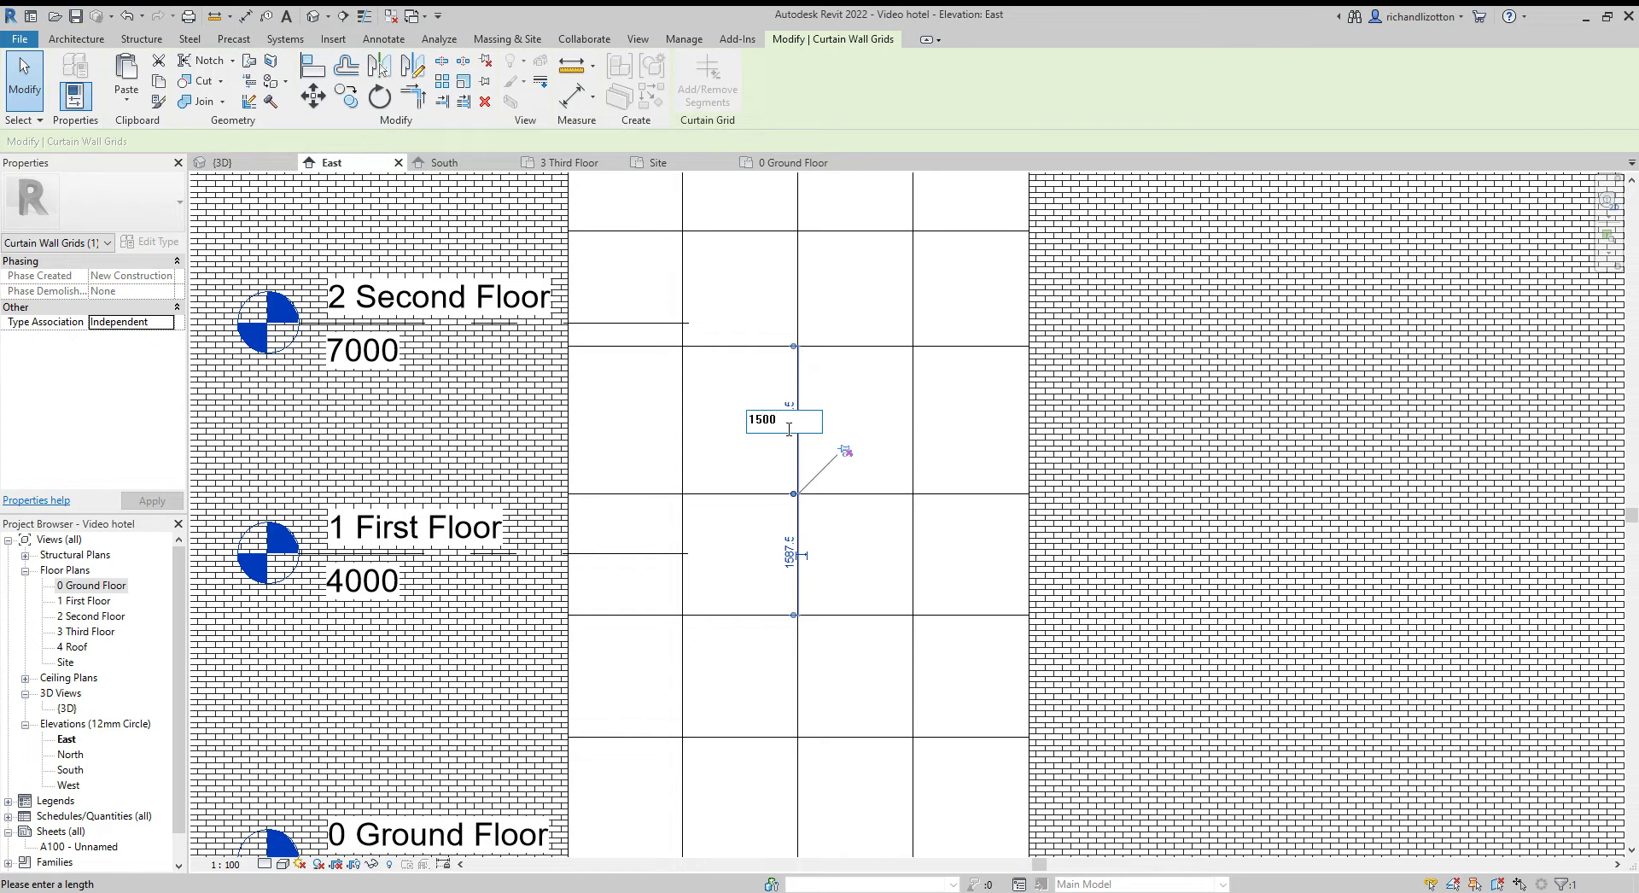
pyautogui.press('Return')
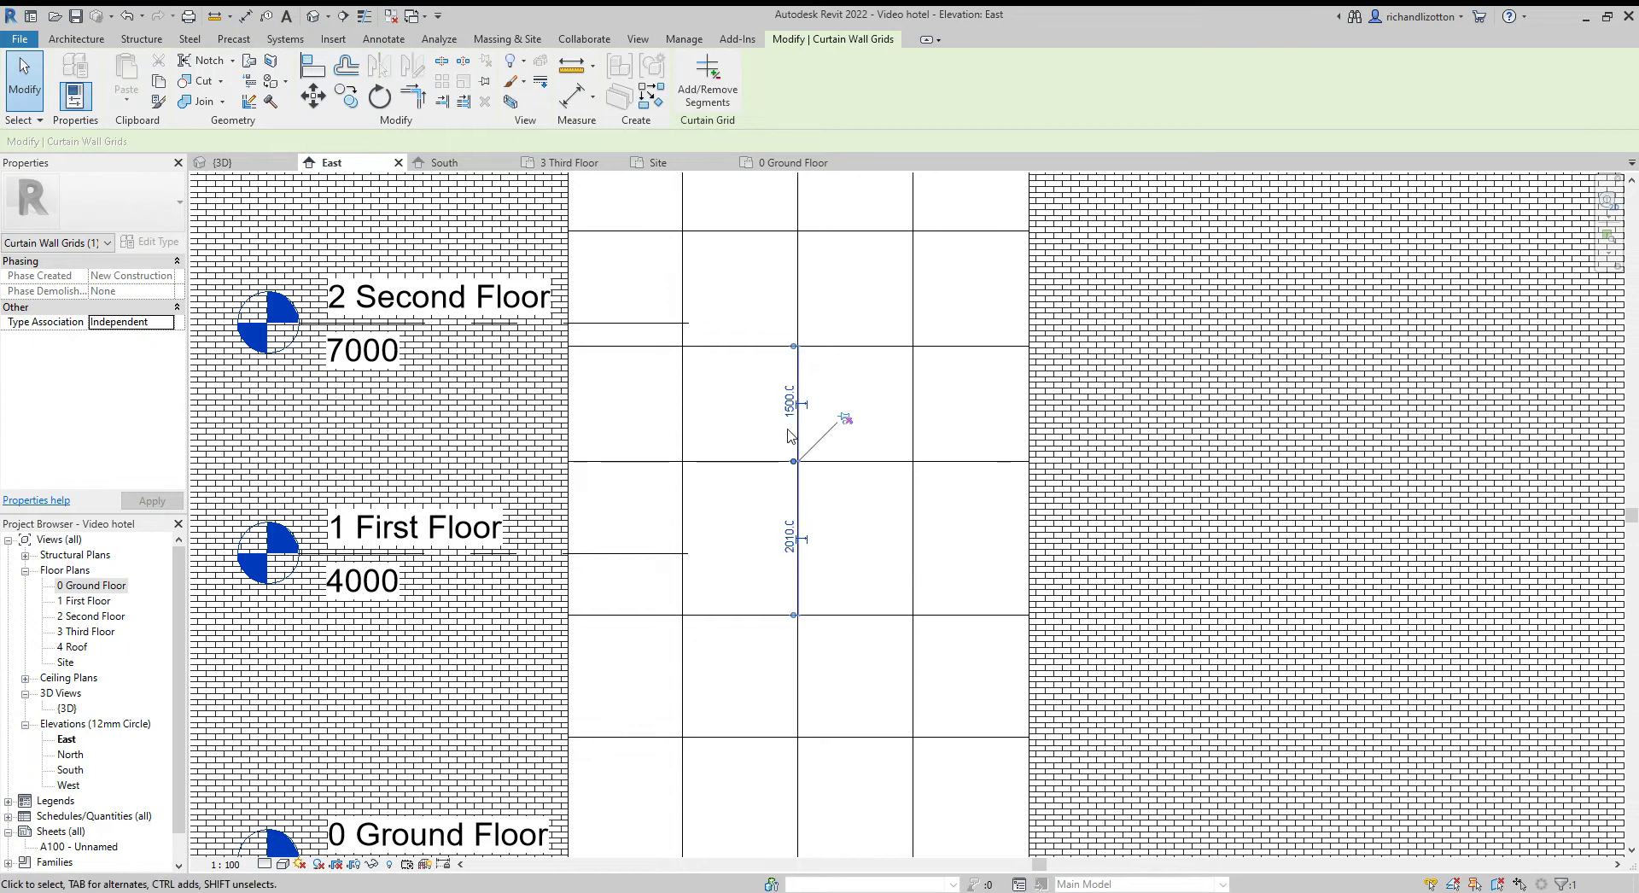
# - Unpin the sixth horizontal grid line from the top and set its distance from the fifth grid line to 1500 mm
pyautogui.click(833, 616)
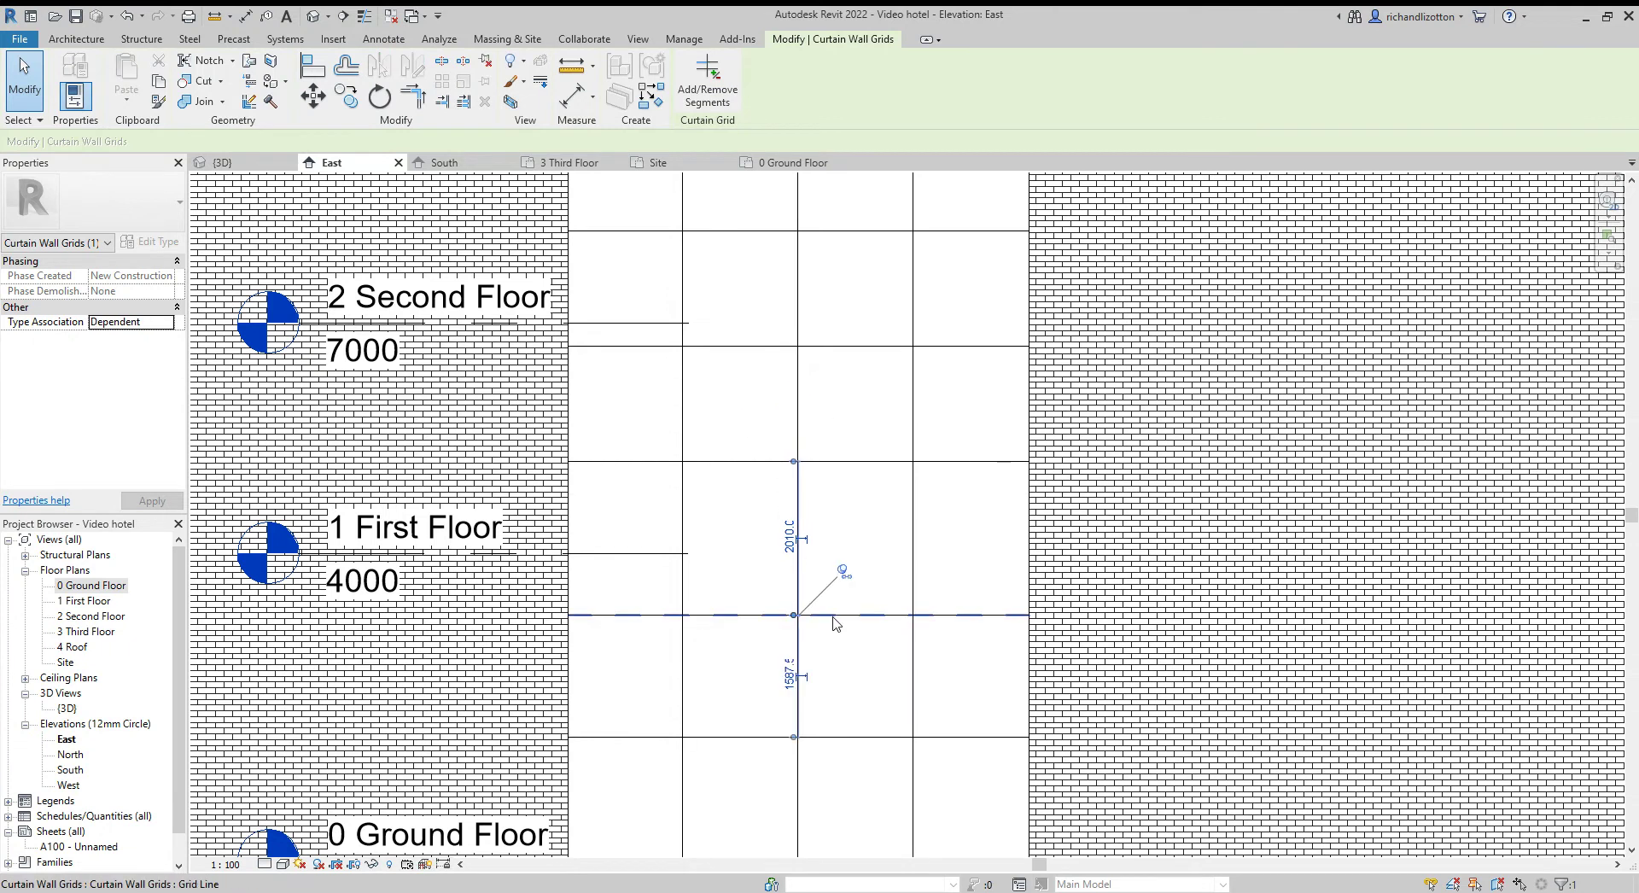
pyautogui.click(844, 570)
pyautogui.click(787, 543)
pyautogui.write('1500')
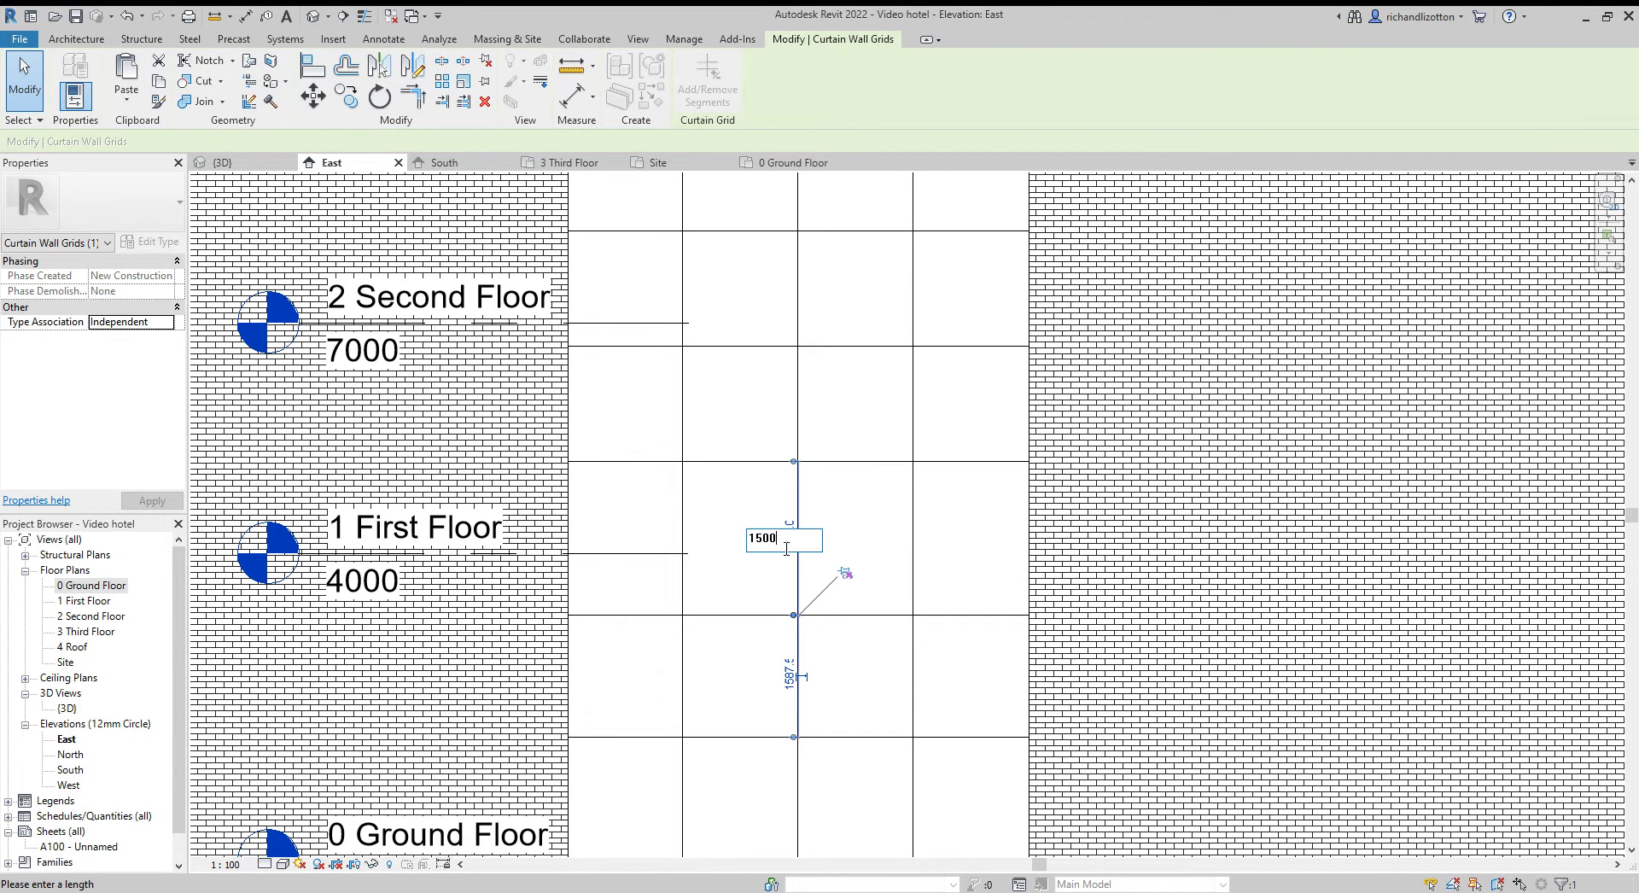
pyautogui.press('Return')
# - Unpin the lowest horizontal grid line and set its height above the curtain wall's bottom edge to 2100 mm
pyautogui.moveTo(862, 713); pyautogui.dragTo(837, 613, button='middle')
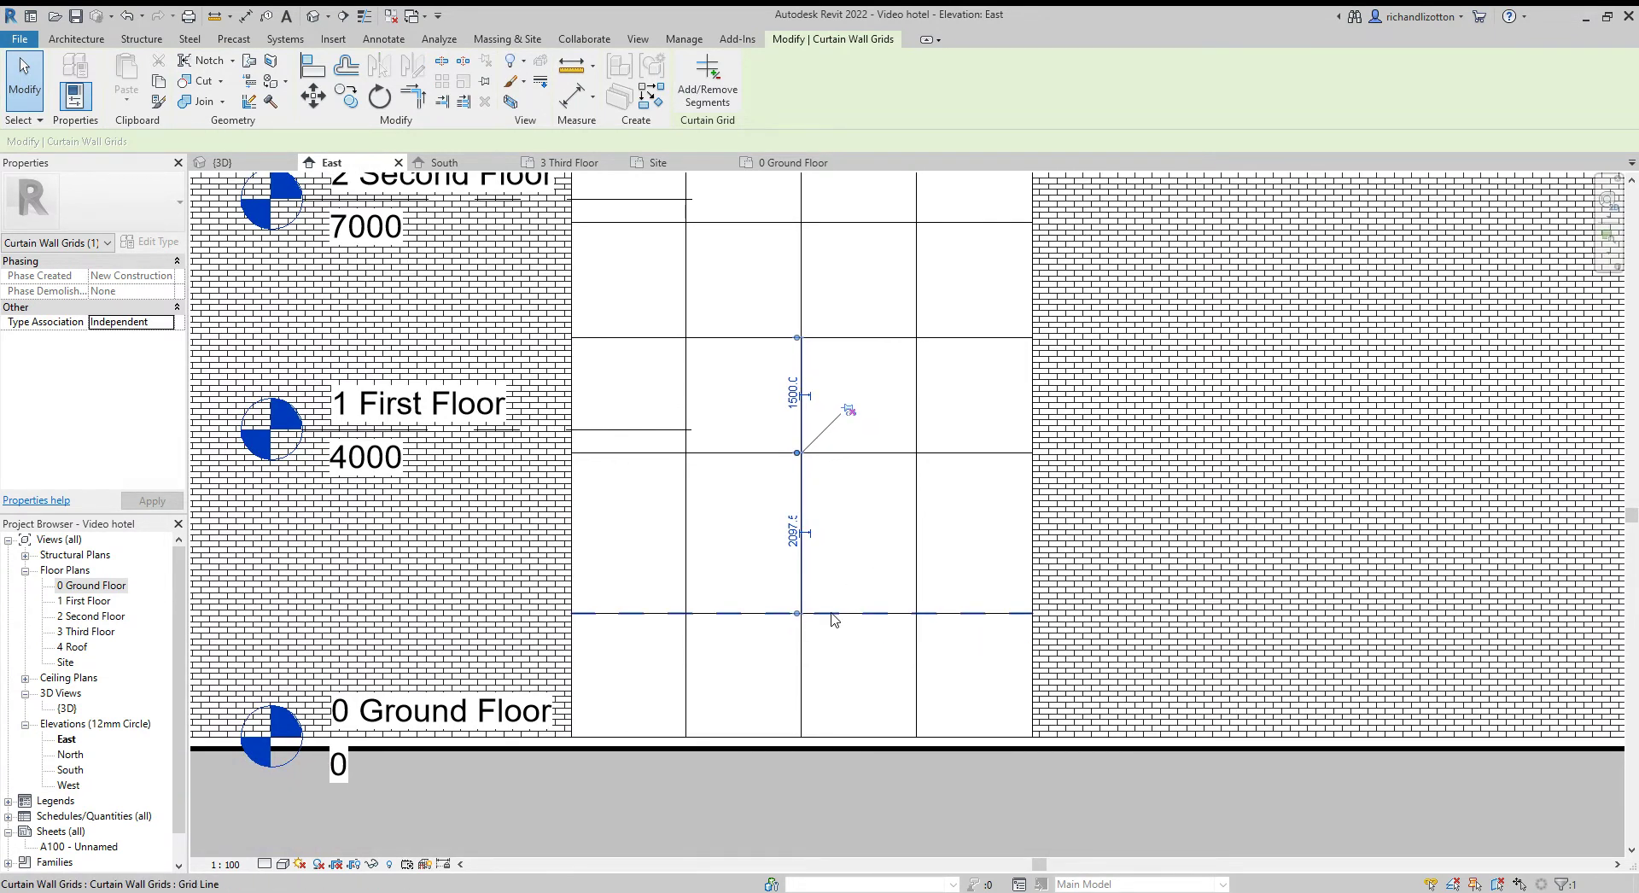
pyautogui.click(835, 616)
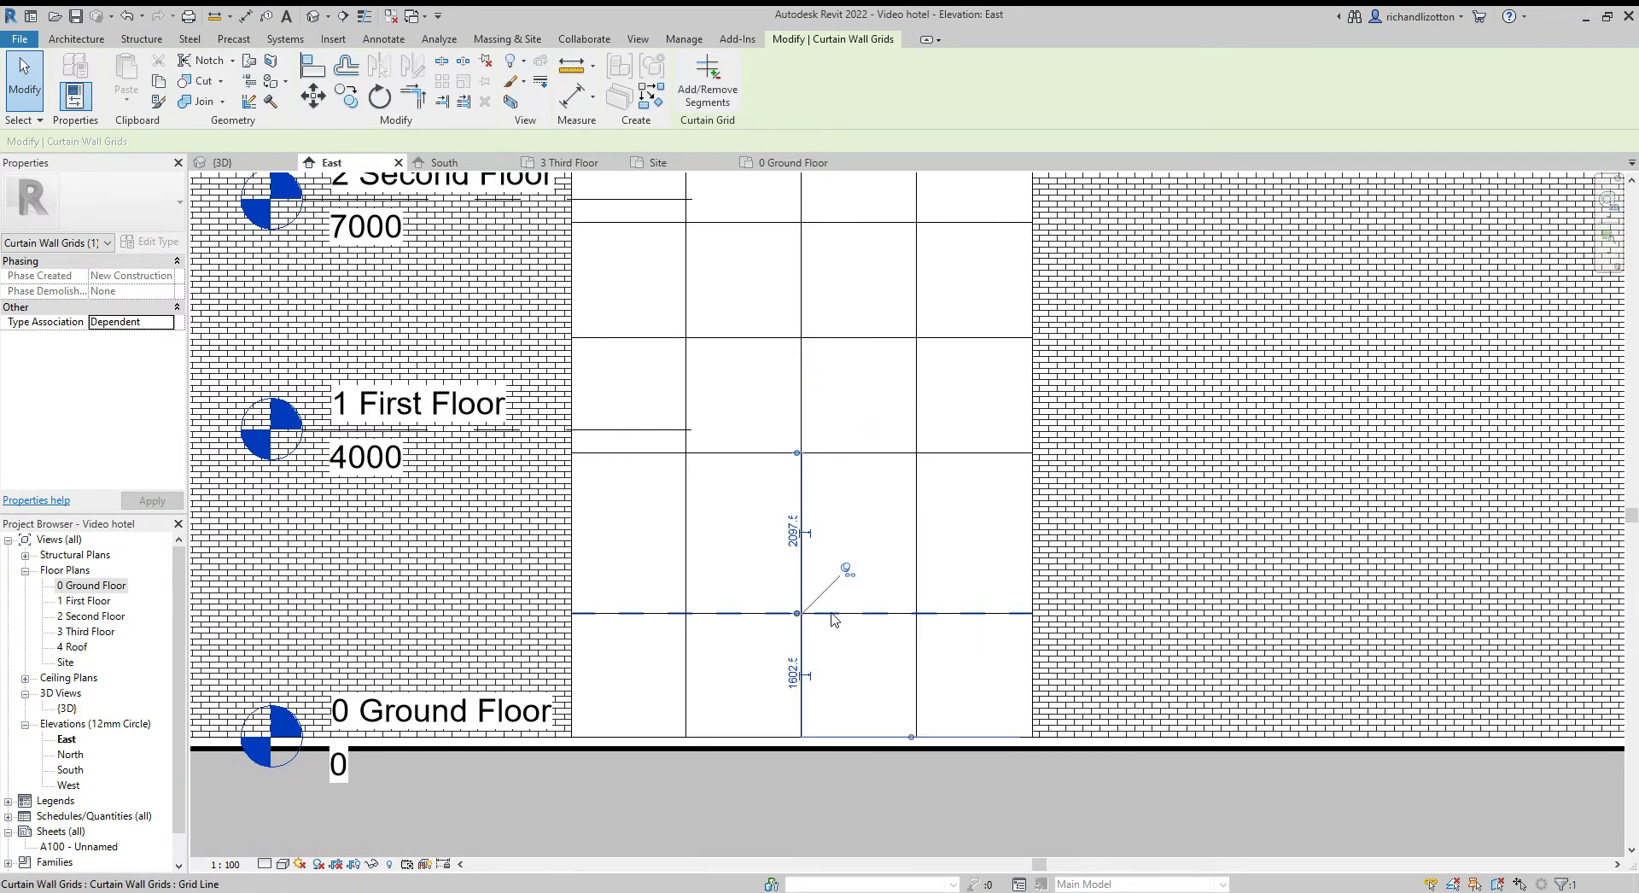
pyautogui.click(794, 675)
pyautogui.write('2100')
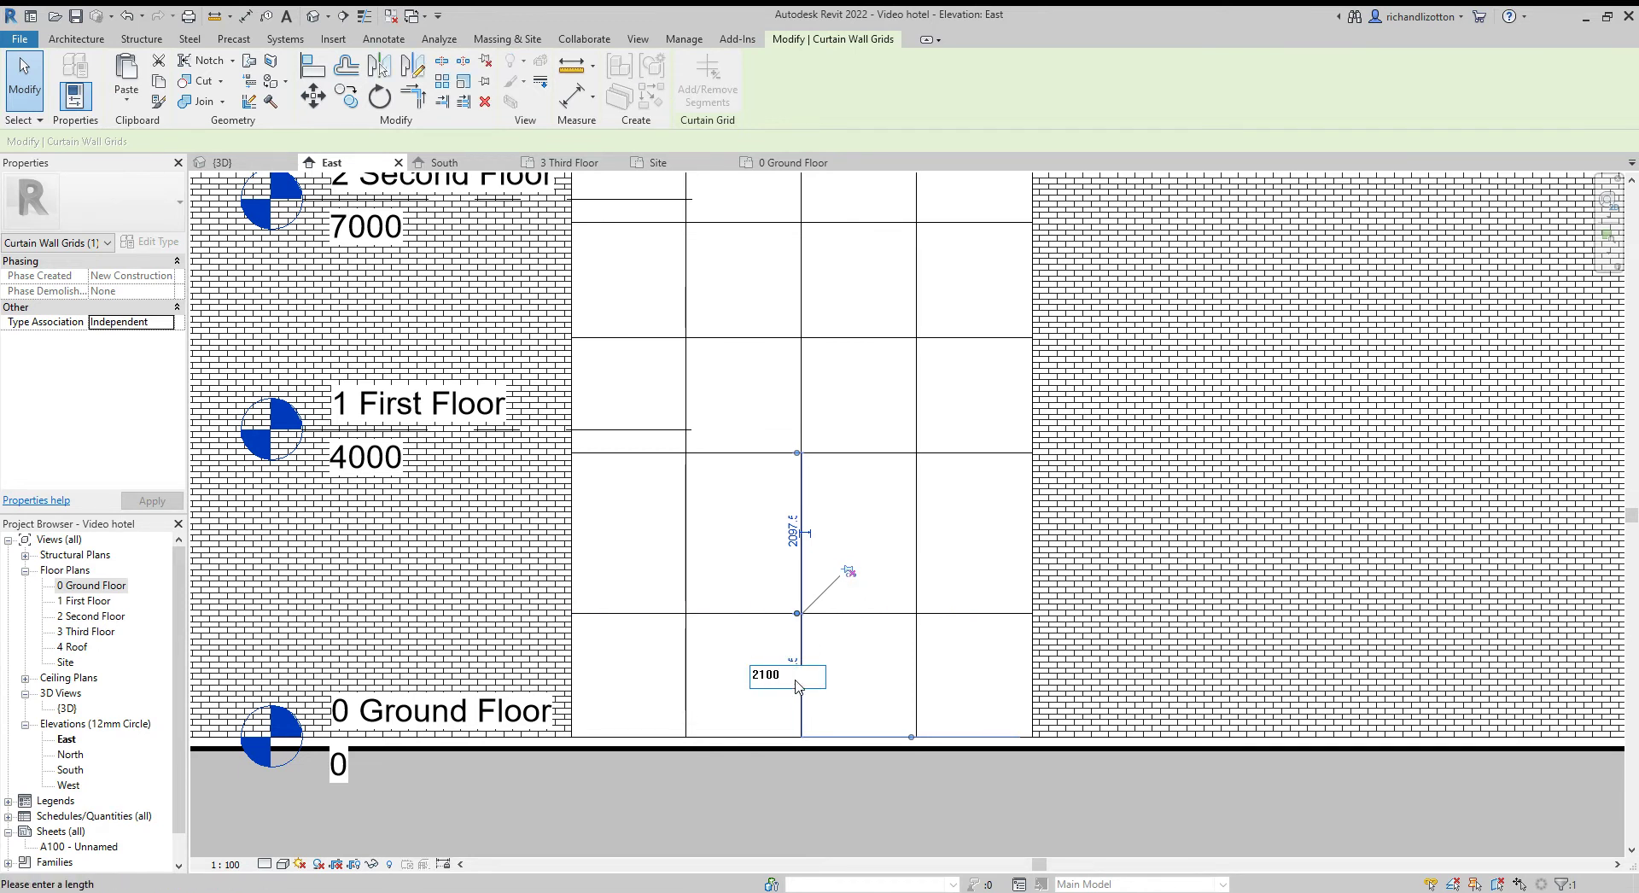
pyautogui.press('Return')
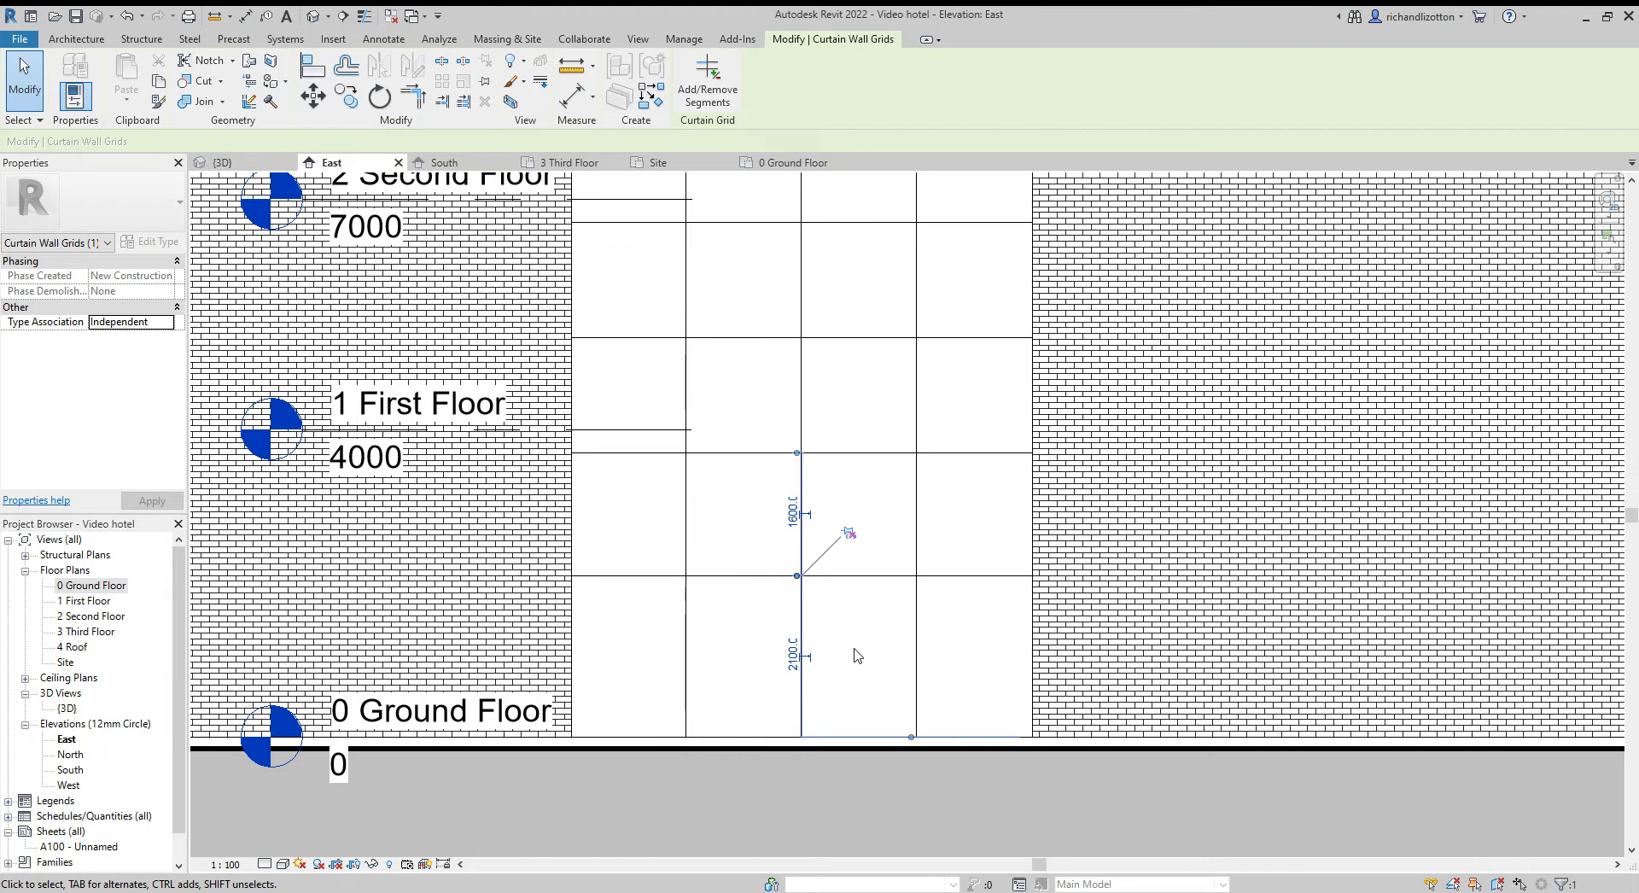
# - Check the full grid in the East elevation, then examine the gable curtain wall and its base in the 3D view
pyautogui.scroll(-3, 858, 656)
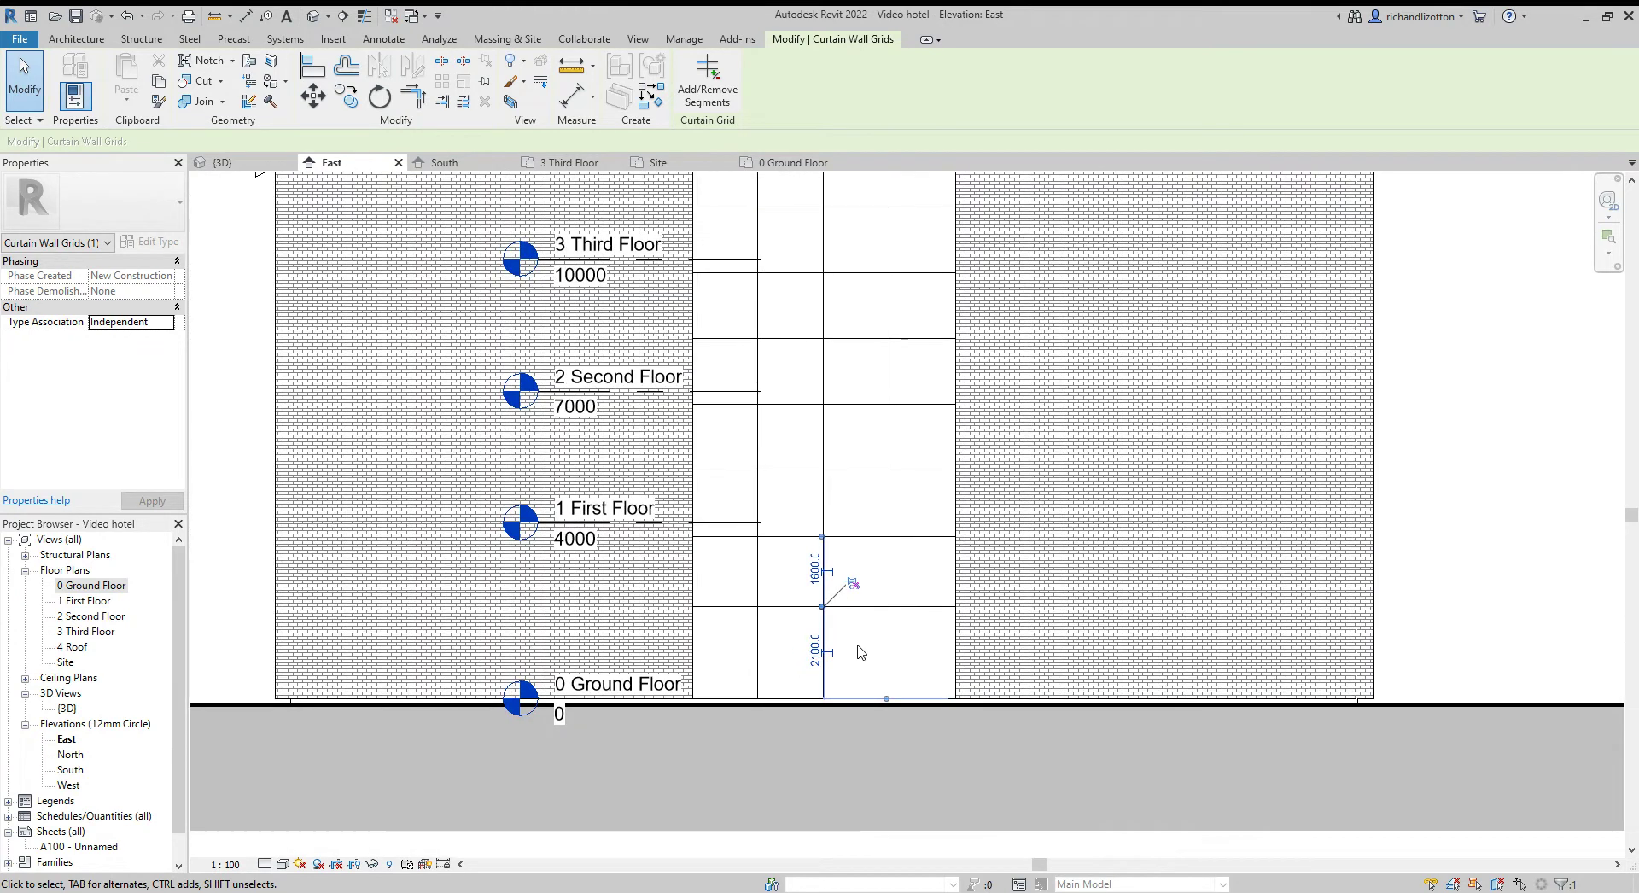
pyautogui.scroll(-4, 859, 654)
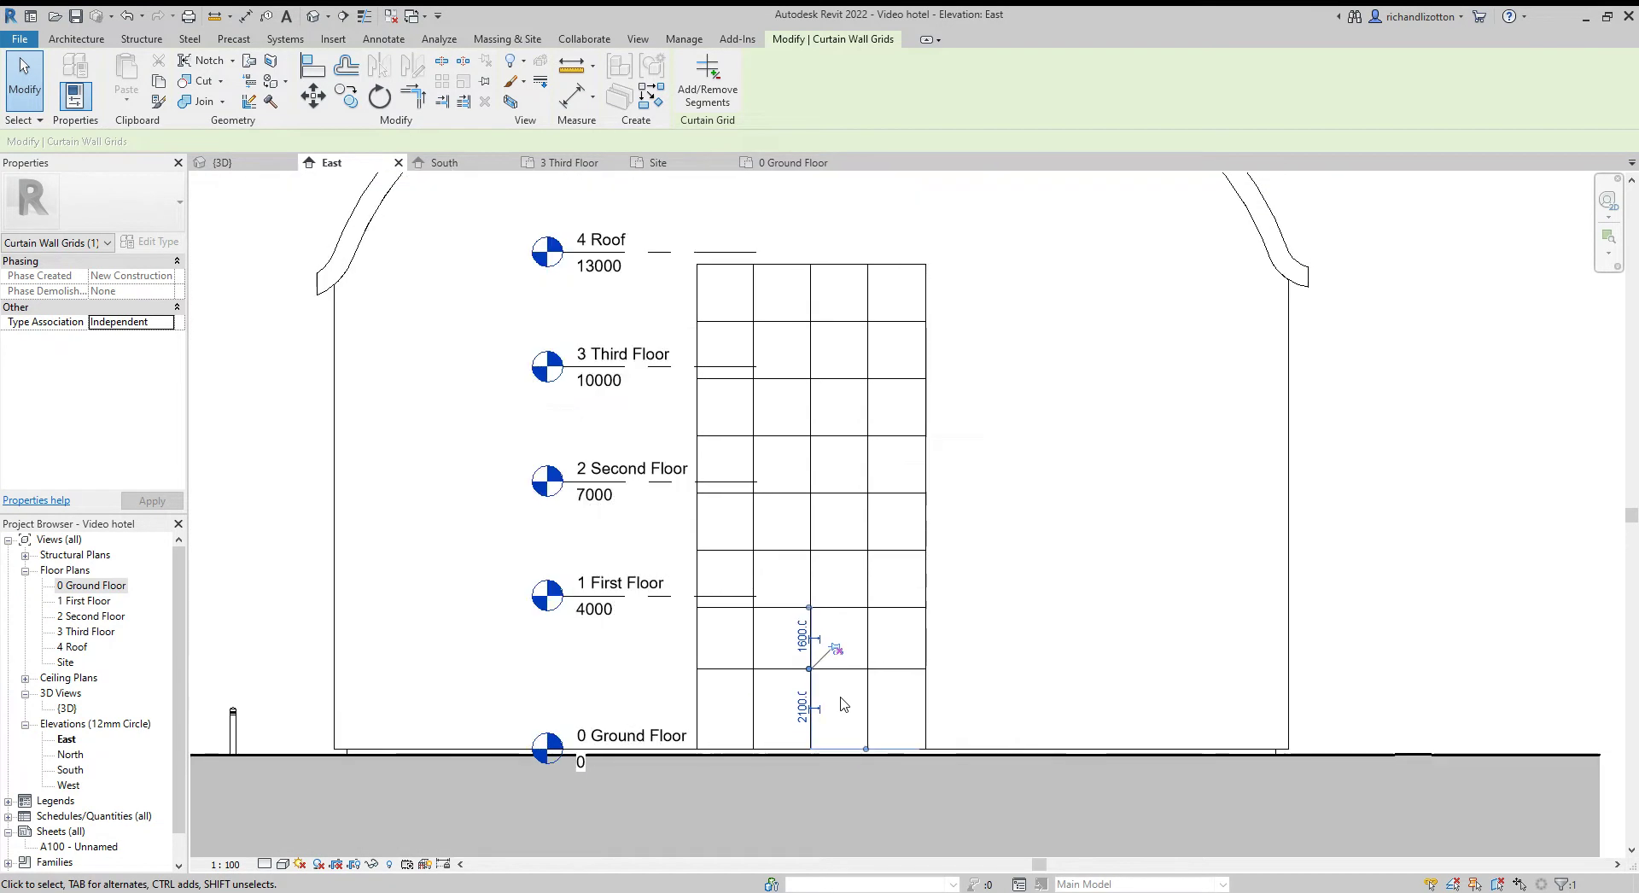
pyautogui.click(1343, 523)
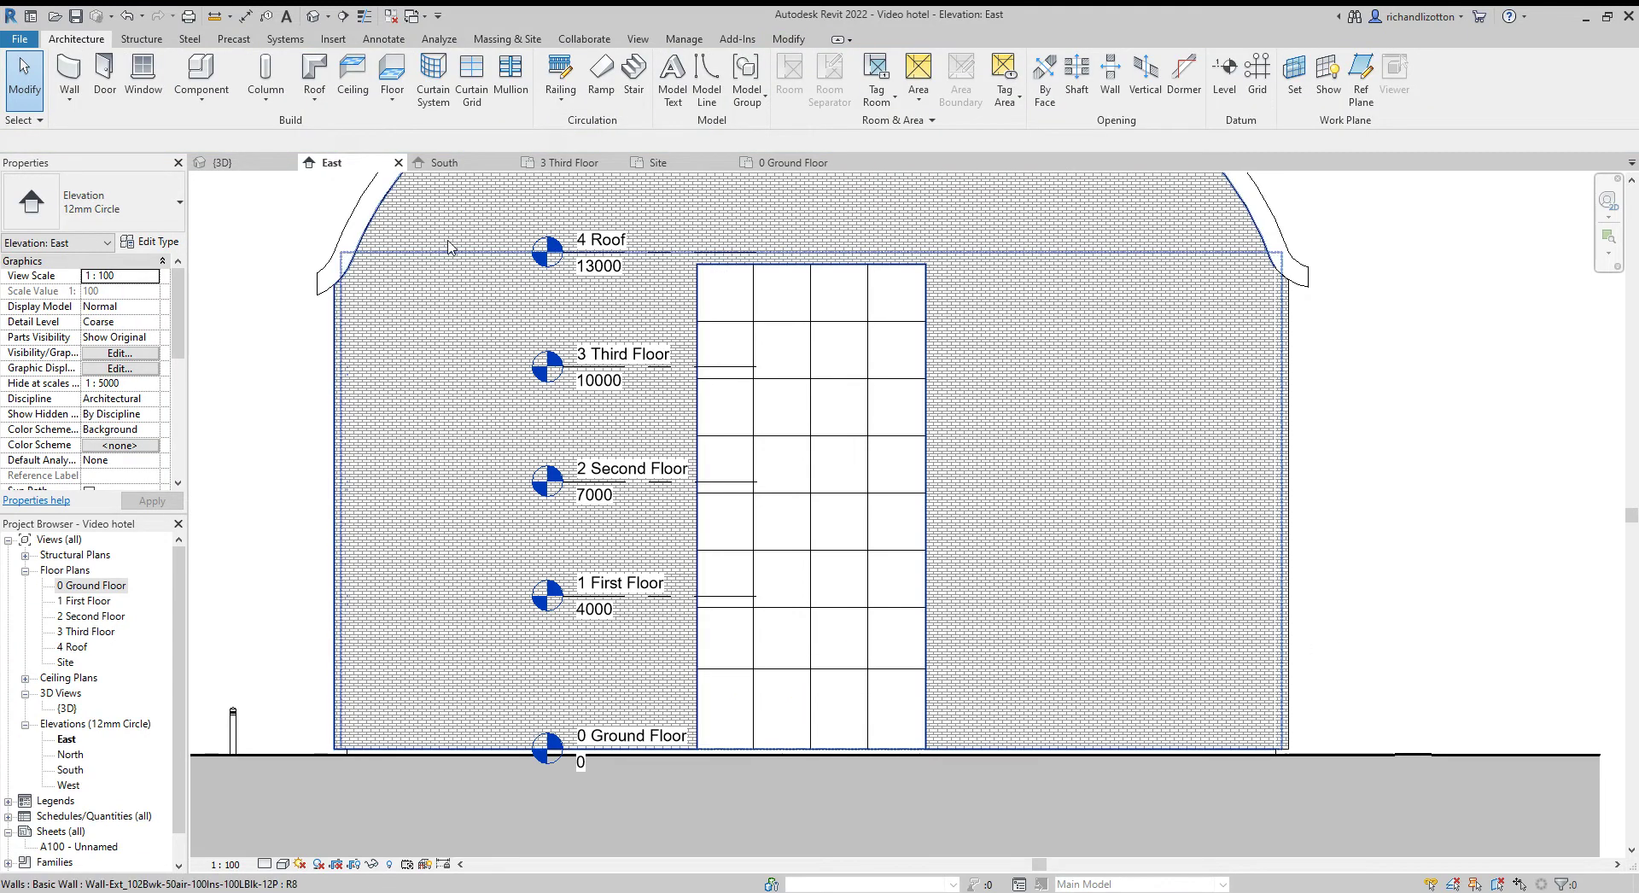
pyautogui.click(253, 164)
pyautogui.scroll(5, 1192, 741)
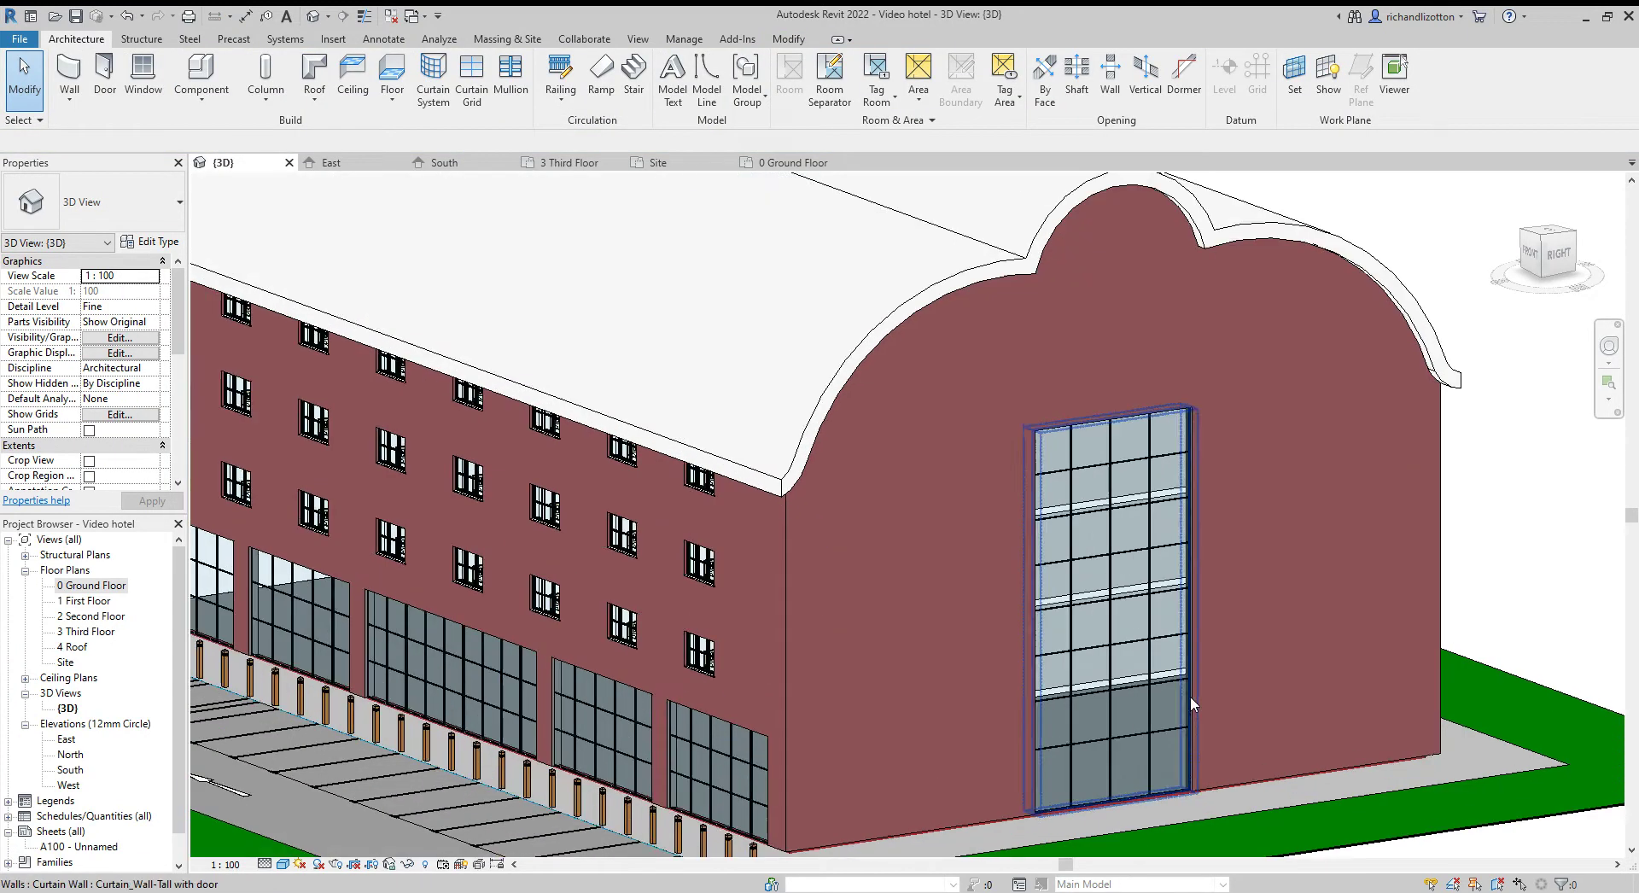
pyautogui.moveTo(1192, 741); pyautogui.dragTo(1133, 549, button='middle')
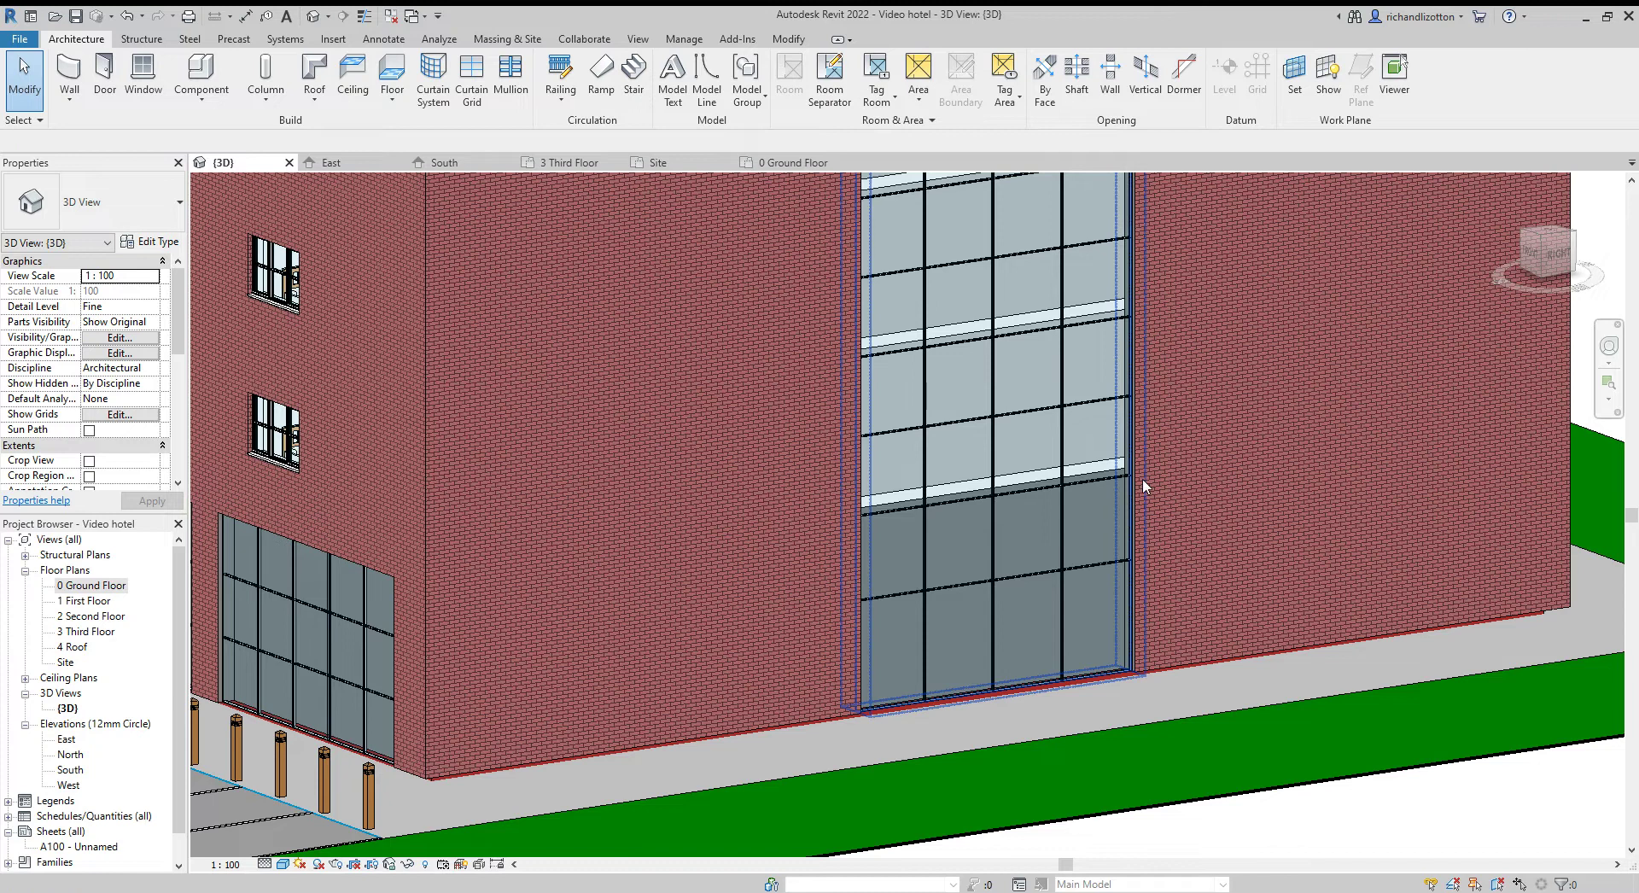
pyautogui.keyDown('shift'); pyautogui.moveTo(1002, 322); pyautogui.dragTo(957, 557, button='middle'); pyautogui.keyUp('shift')
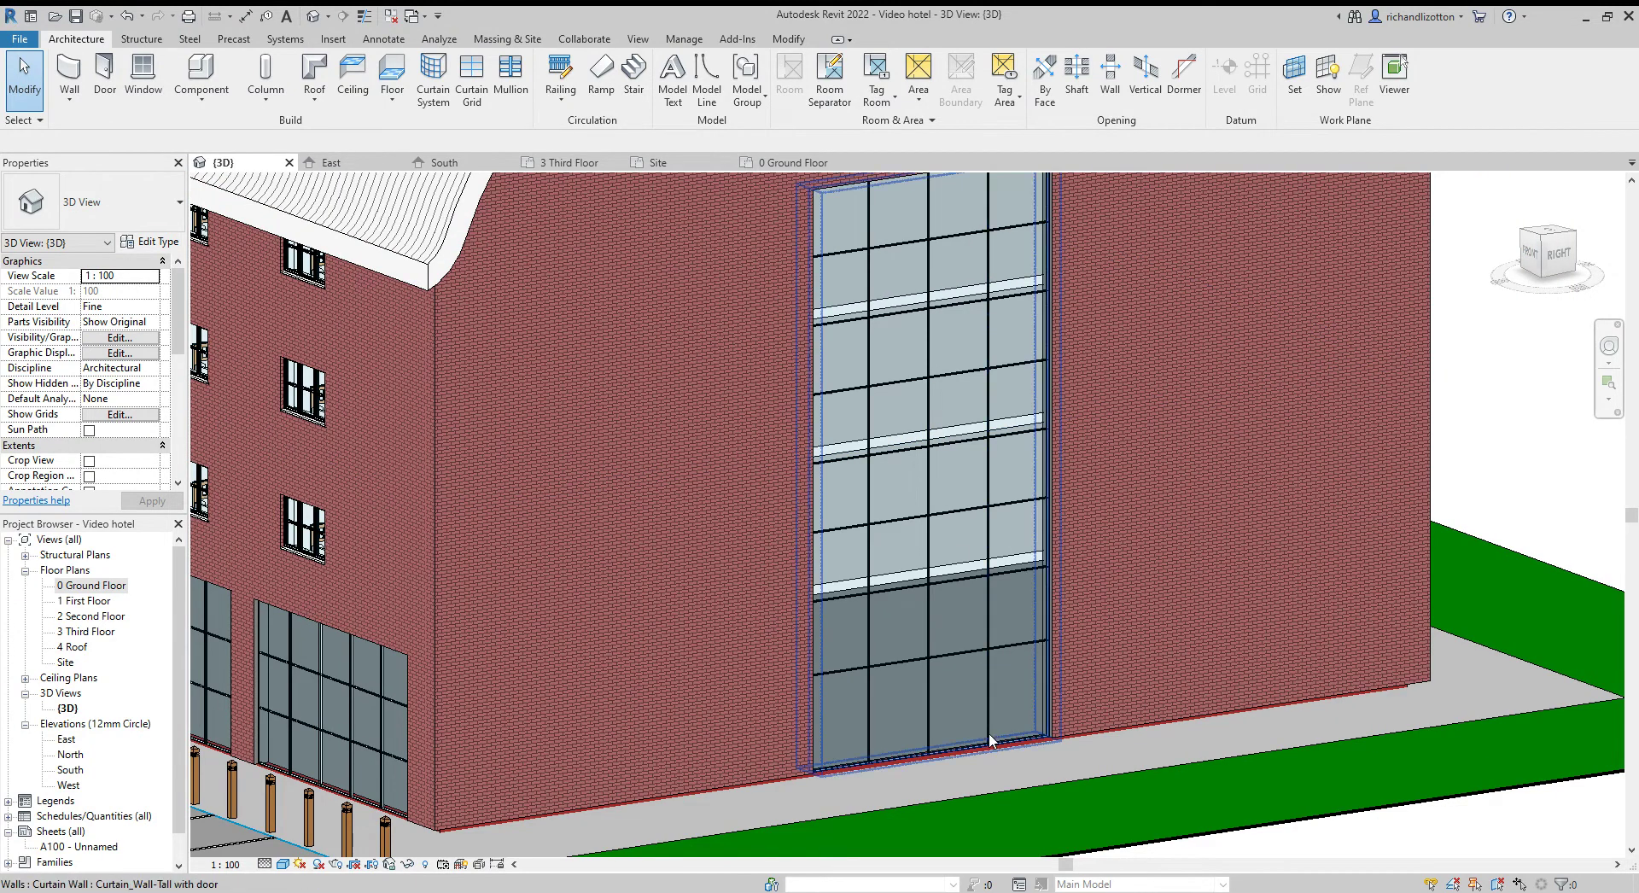
pyautogui.scroll(3, 991, 734)
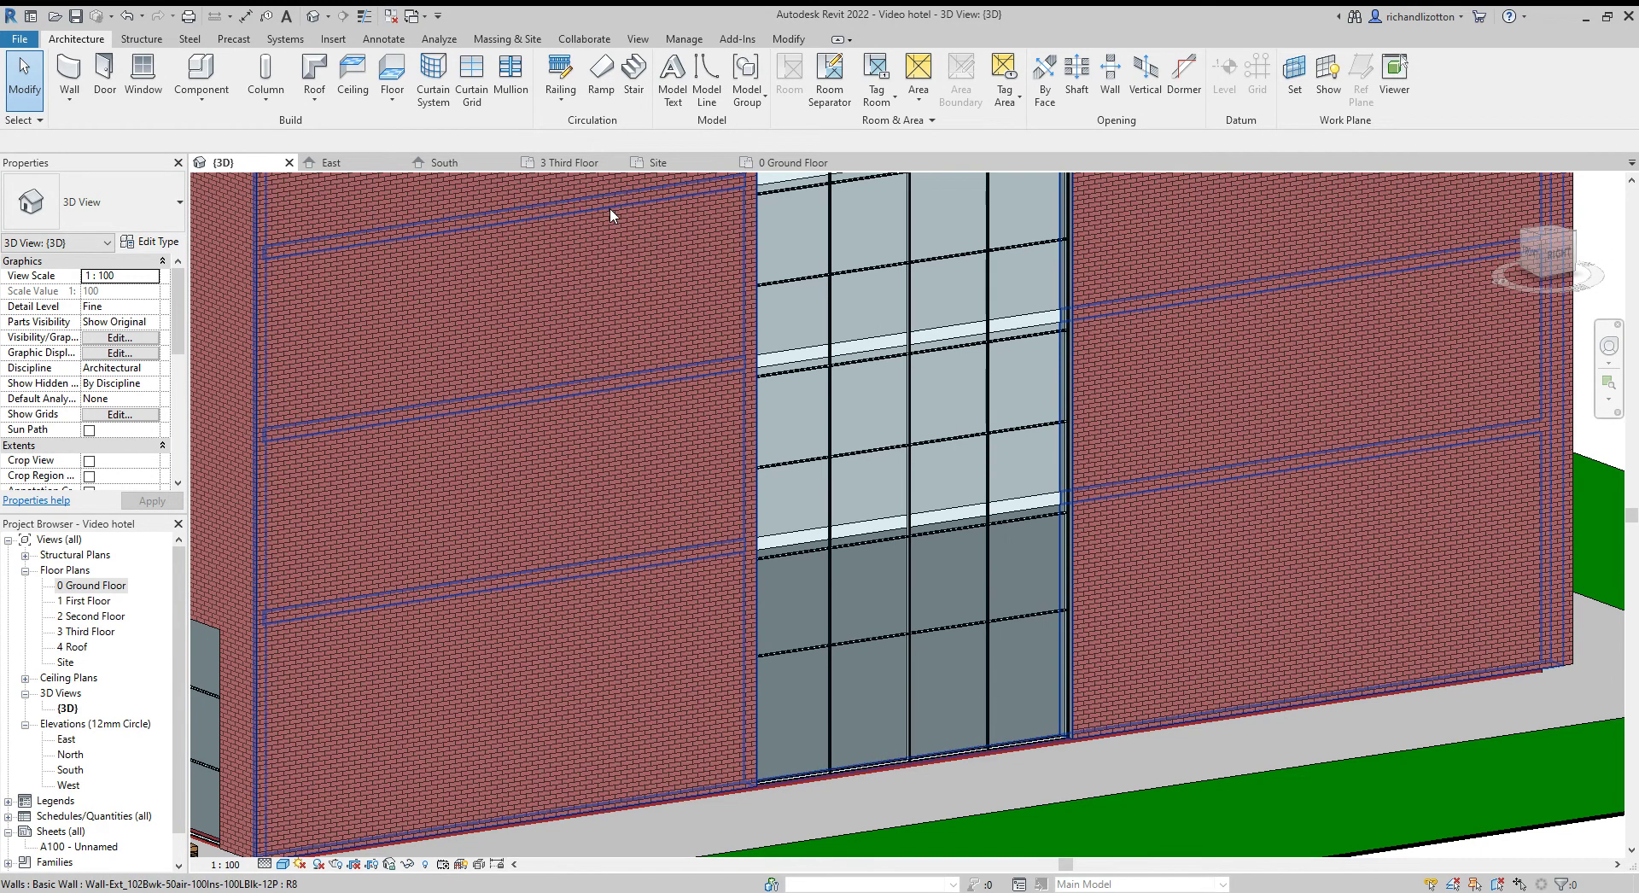
# - Start loading a family and open the Curtain Wall Panels folder of the UK library
pyautogui.click(335, 39)
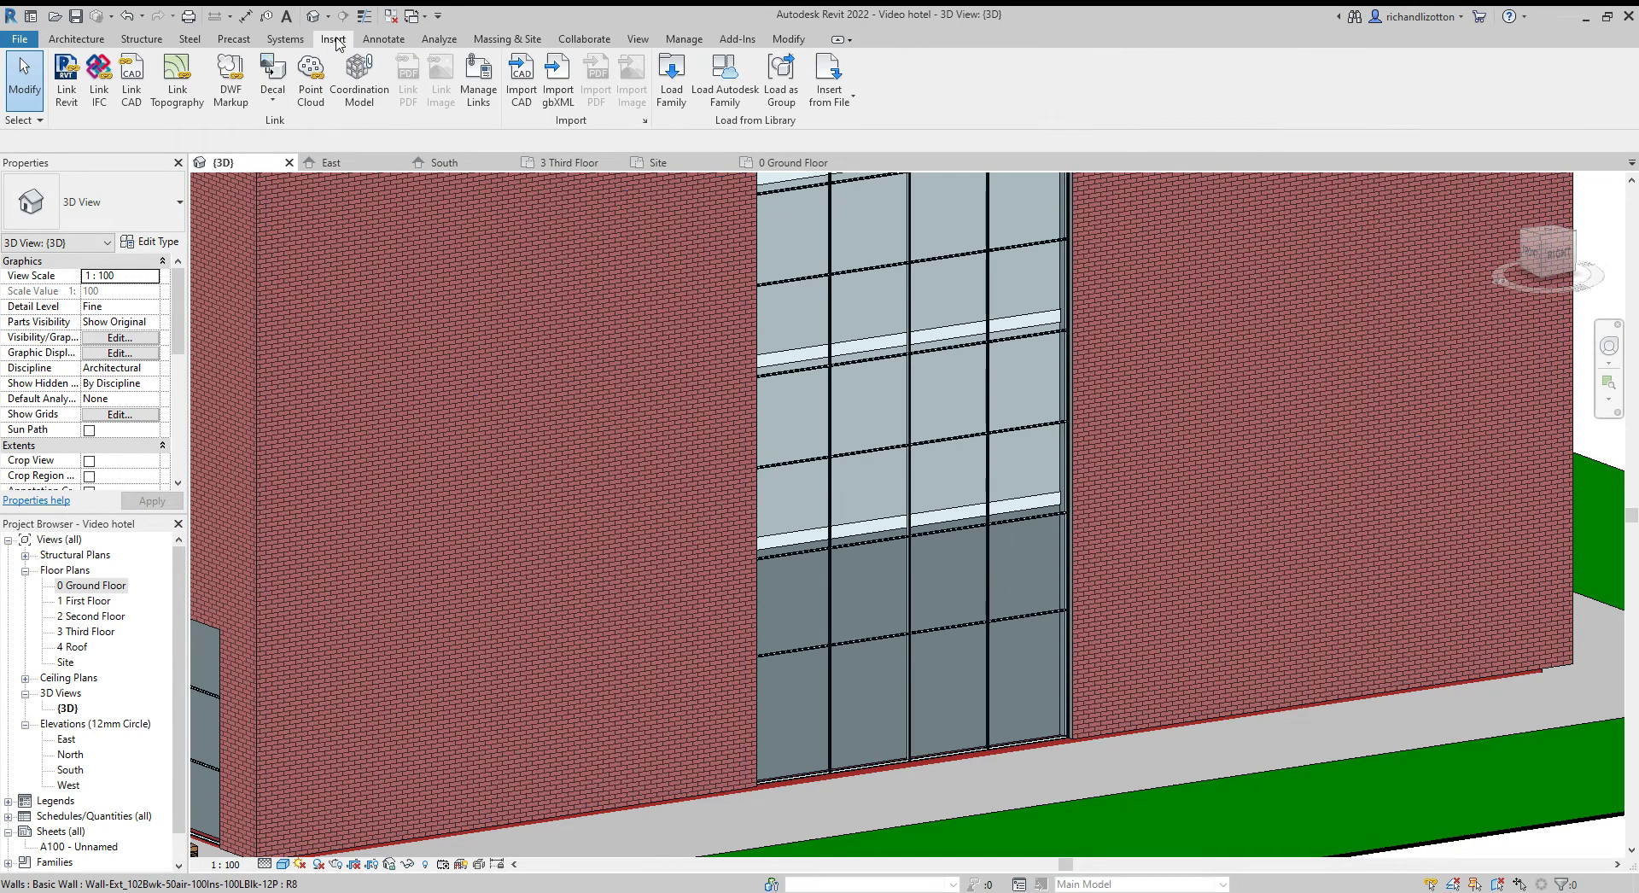
pyautogui.click(675, 99)
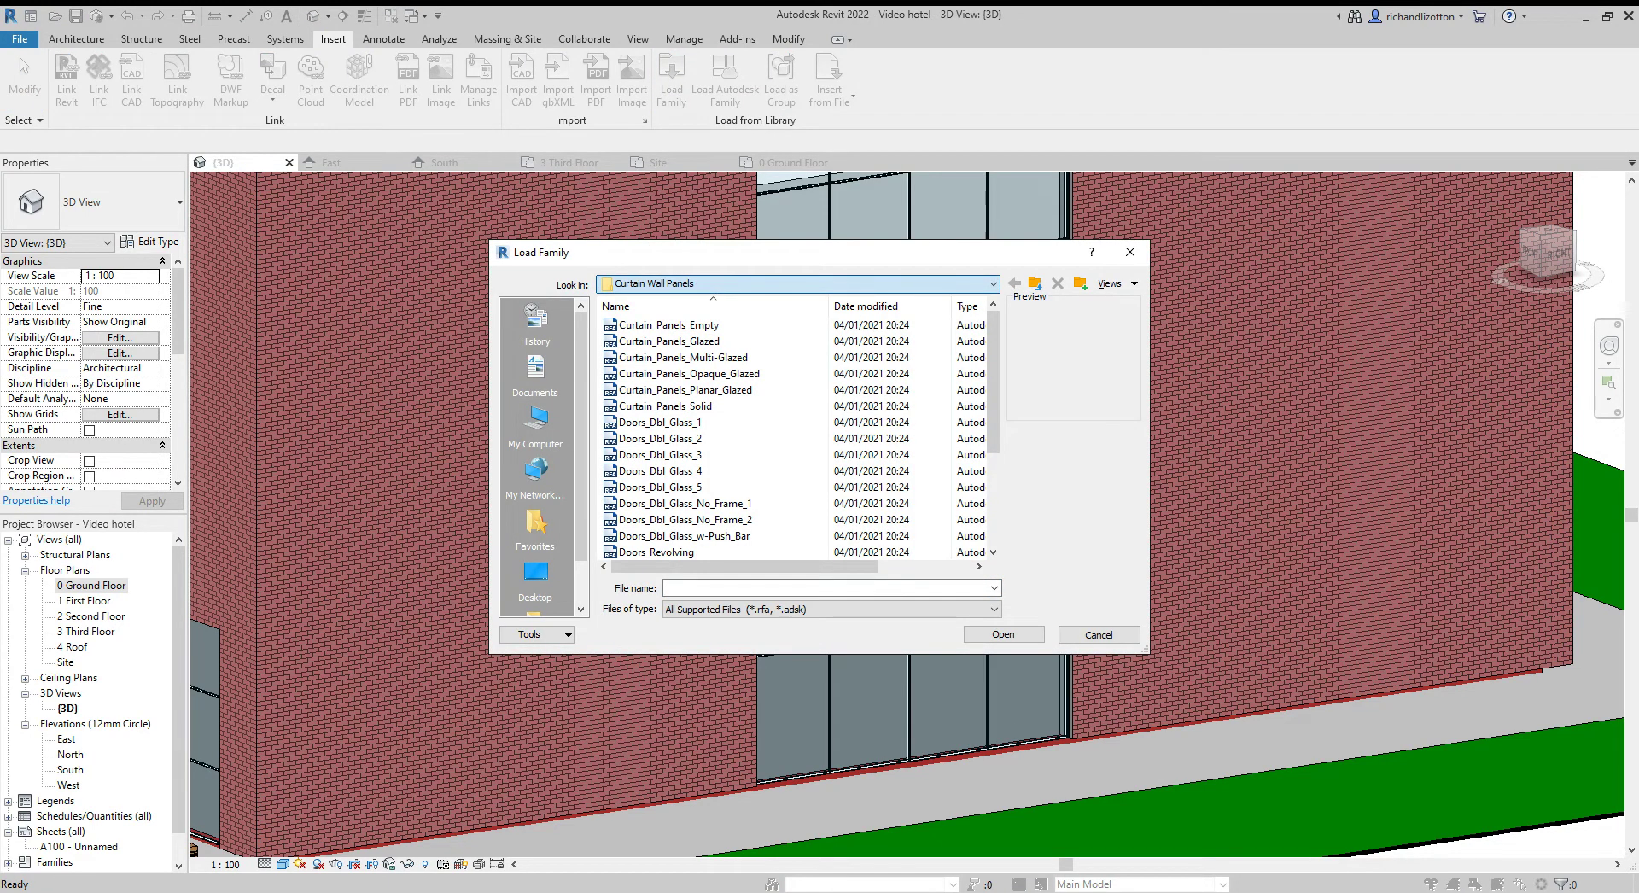
pyautogui.press('BackSpace')
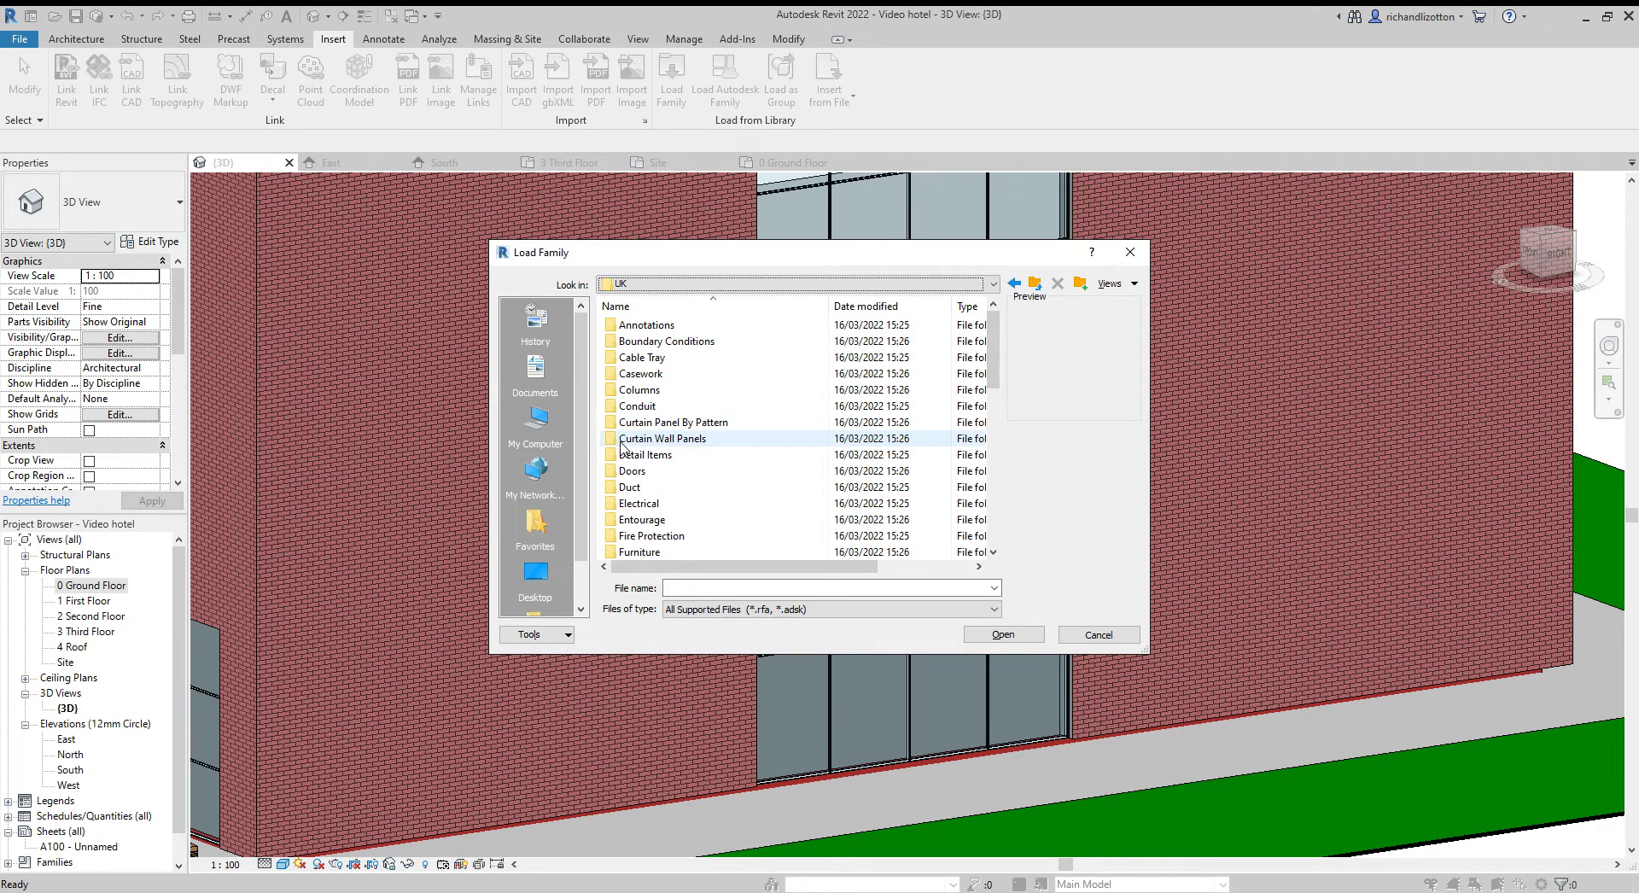
pyautogui.doubleClick(677, 439)
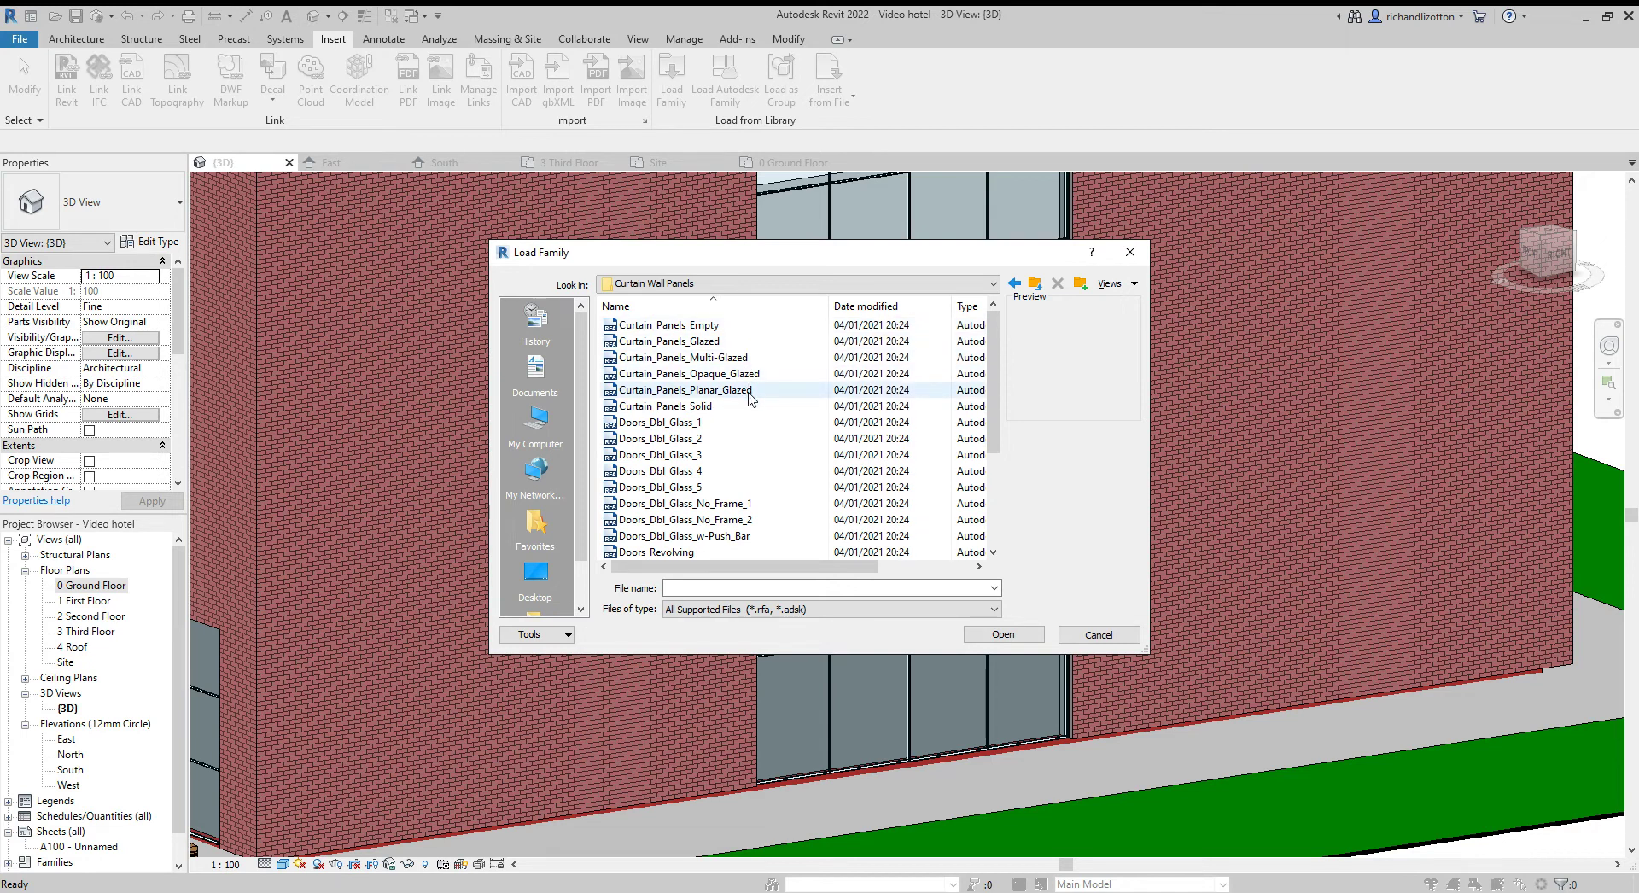
# - Preview the door, window and panel families, then load the Curtain_Panels_Opaque_Glazed family into the project
pyautogui.click(719, 427)
pyautogui.click(727, 472)
pyautogui.click(730, 503)
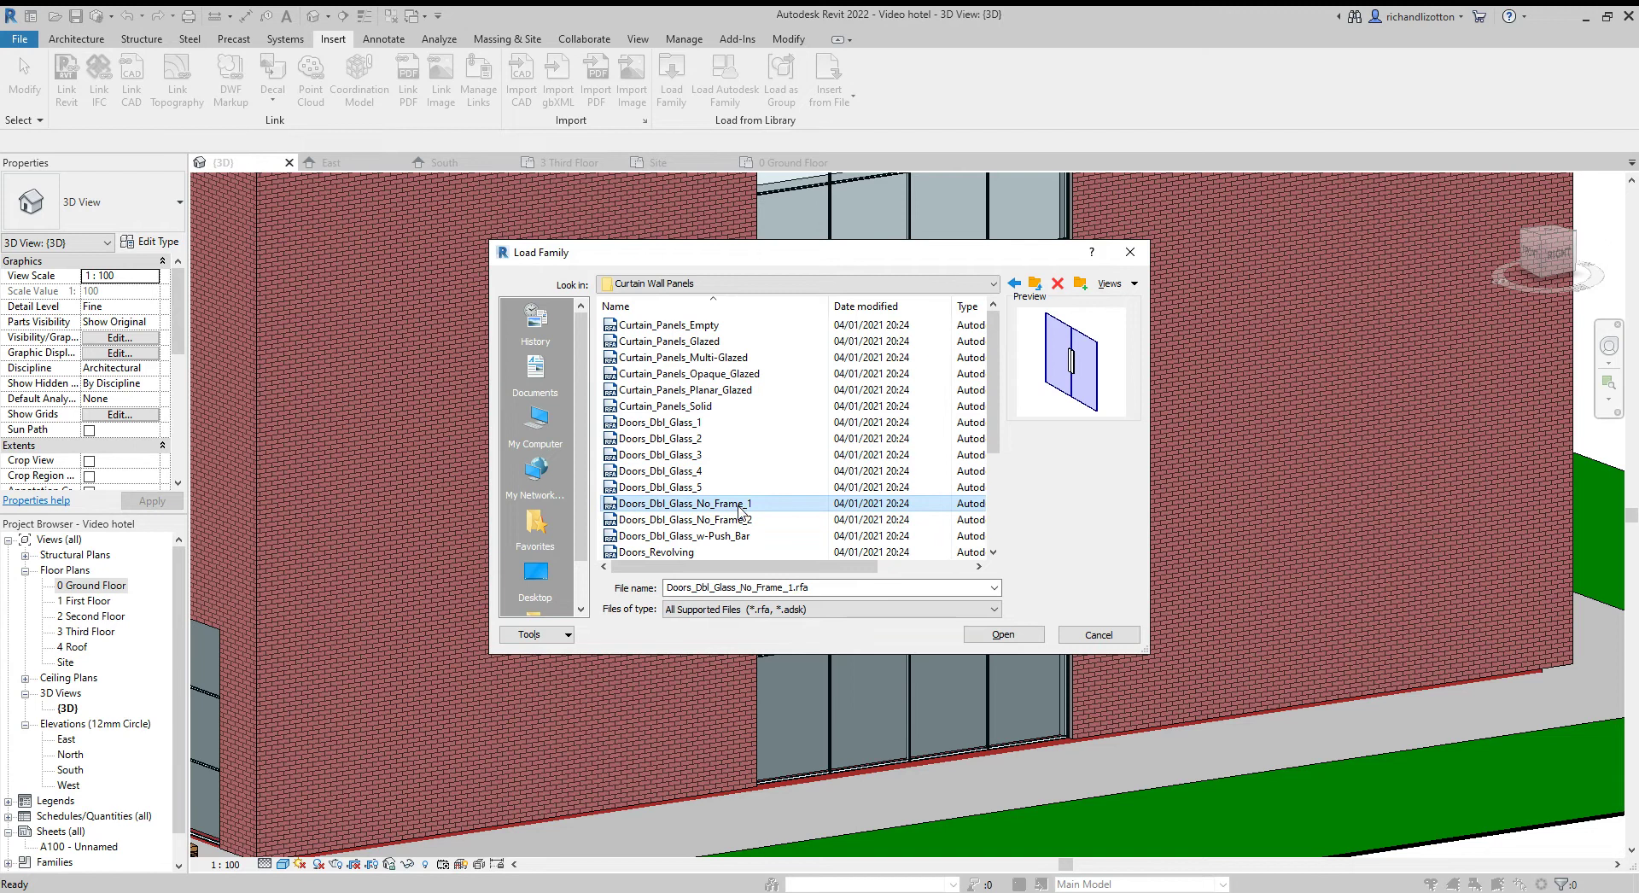
pyautogui.scroll(-3, 753, 555)
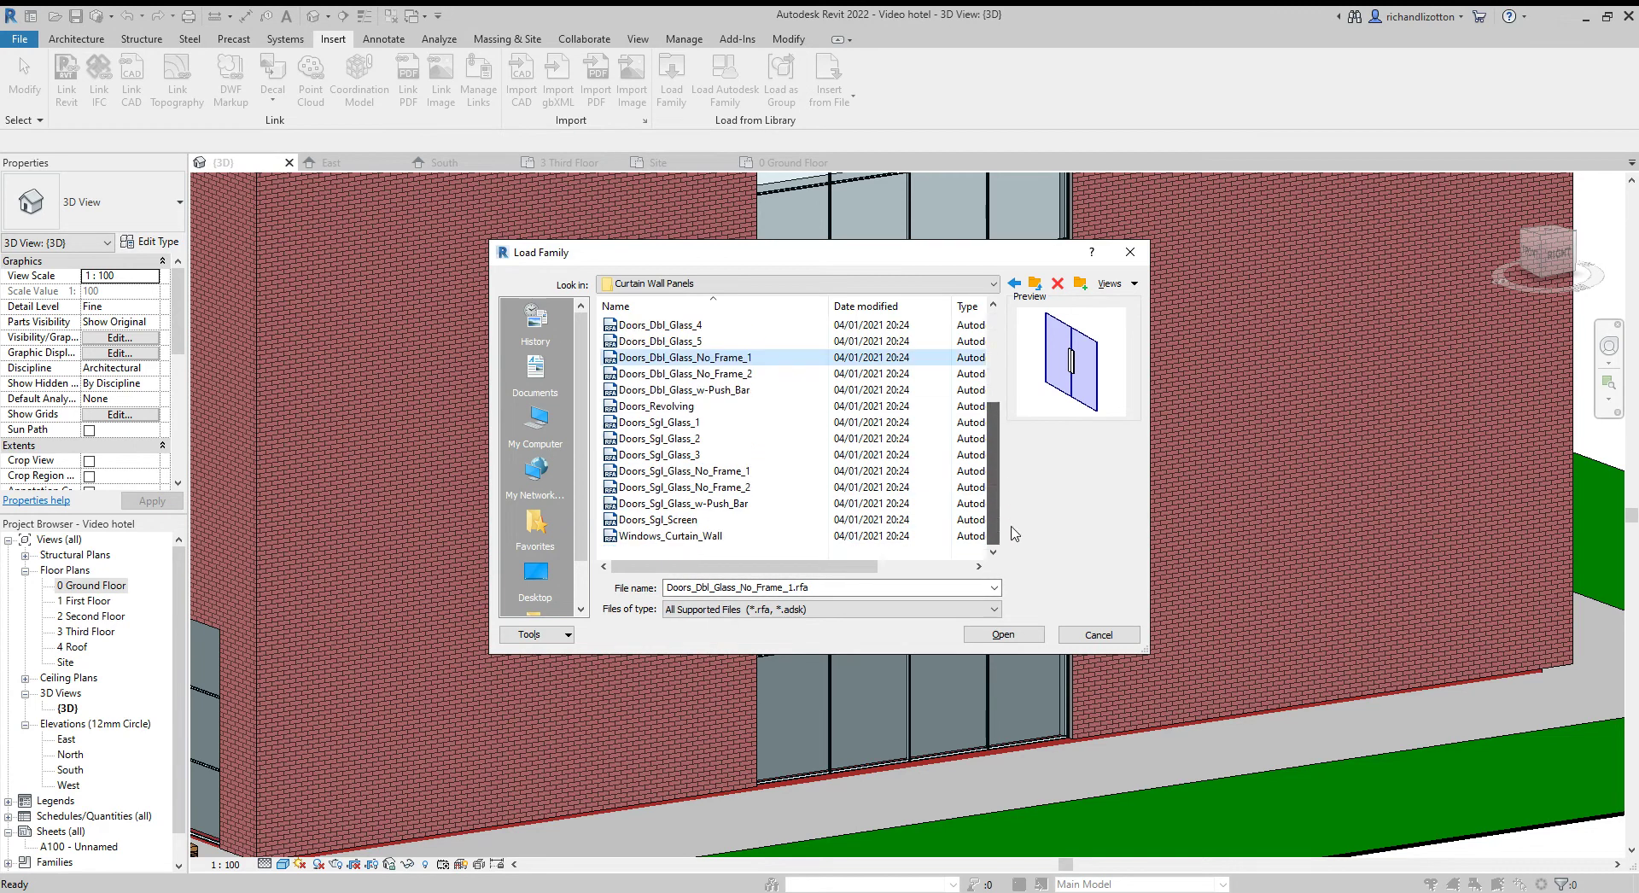
pyautogui.click(726, 536)
pyautogui.scroll(3, 727, 478)
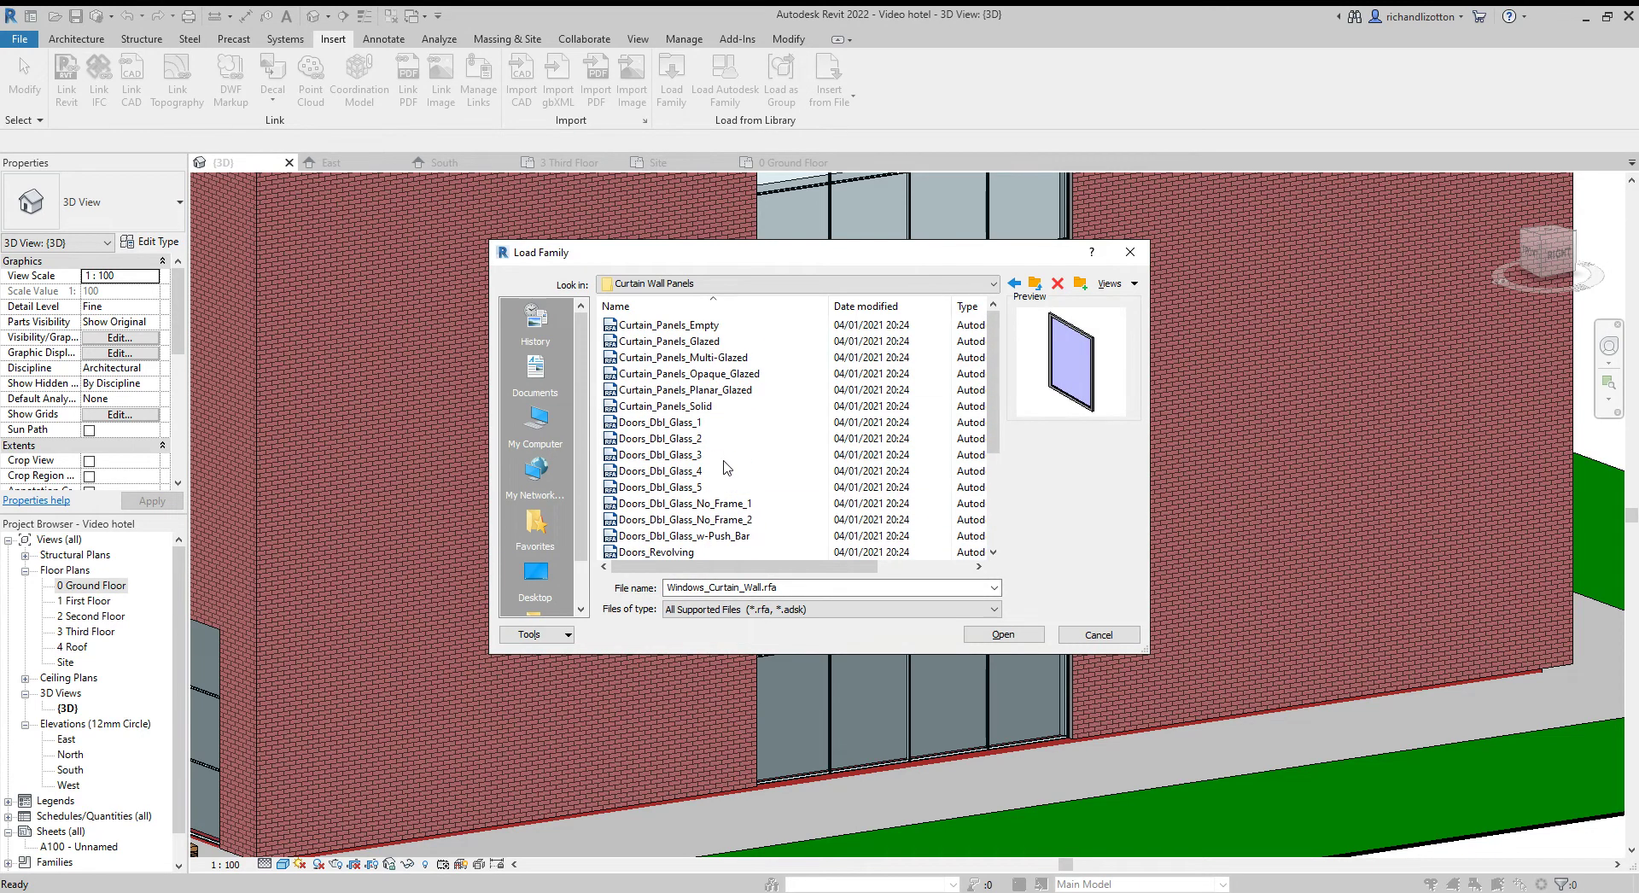
pyautogui.click(724, 357)
pyautogui.click(724, 374)
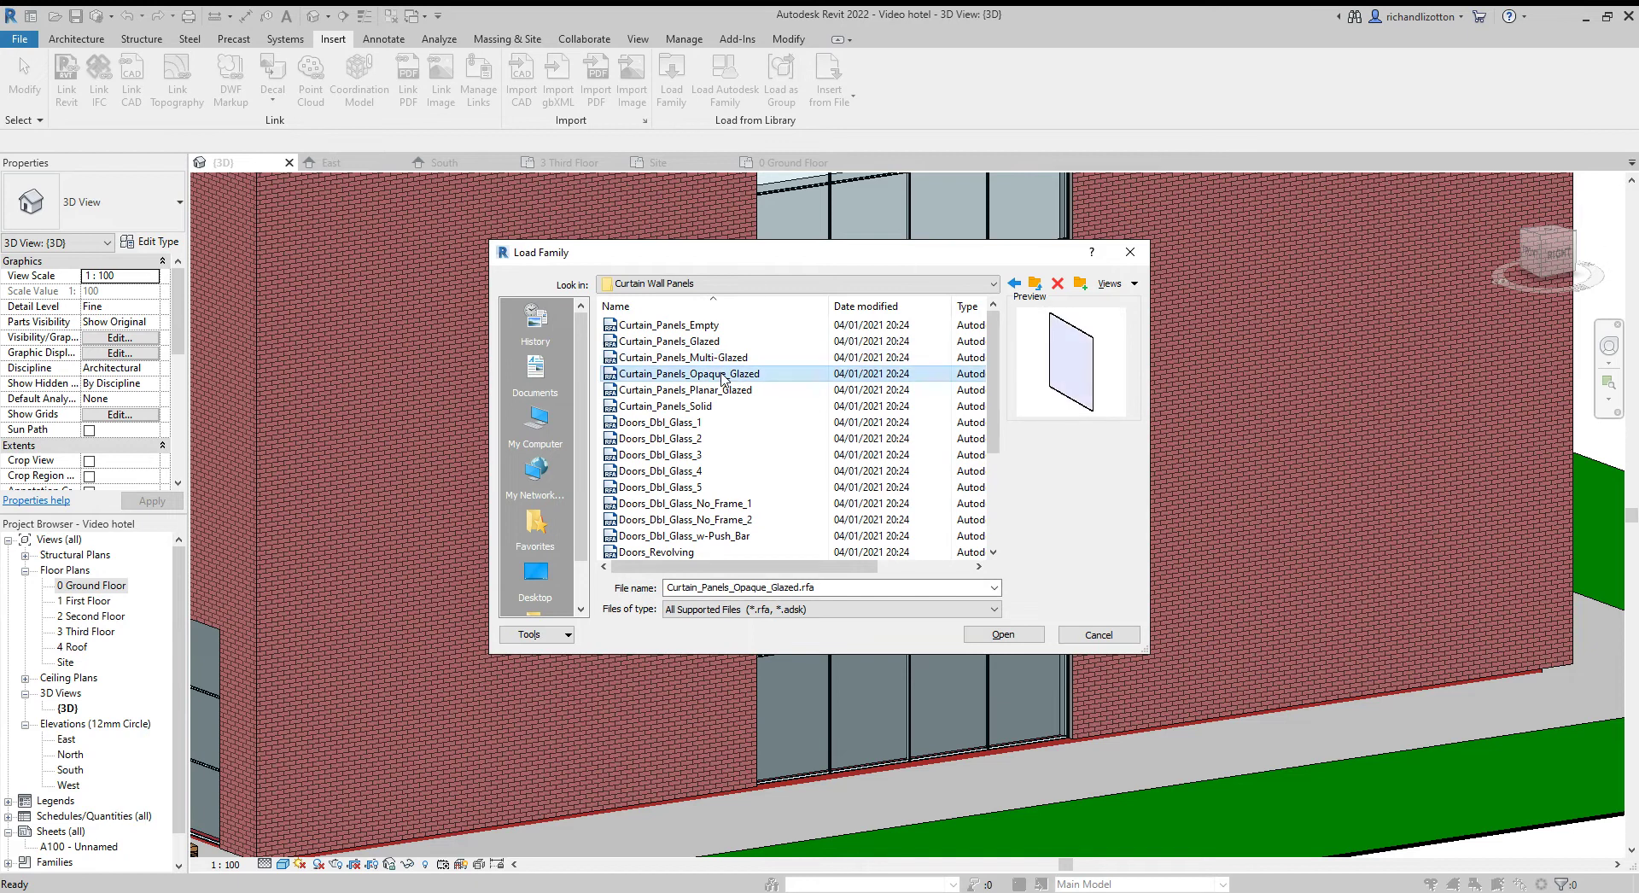
pyautogui.click(722, 391)
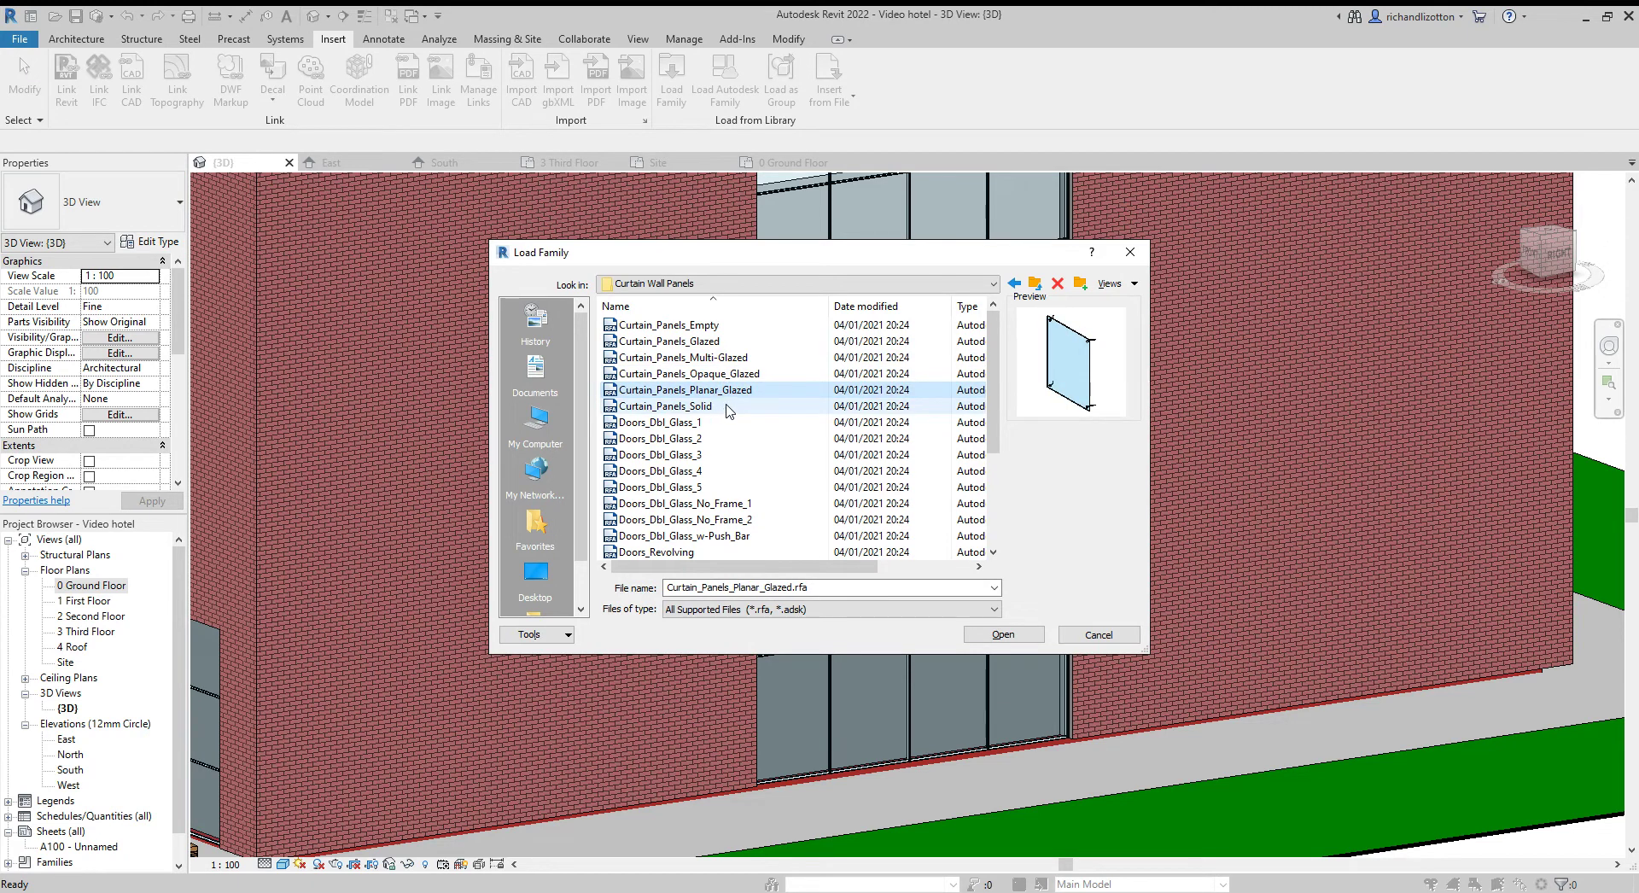
pyautogui.click(724, 373)
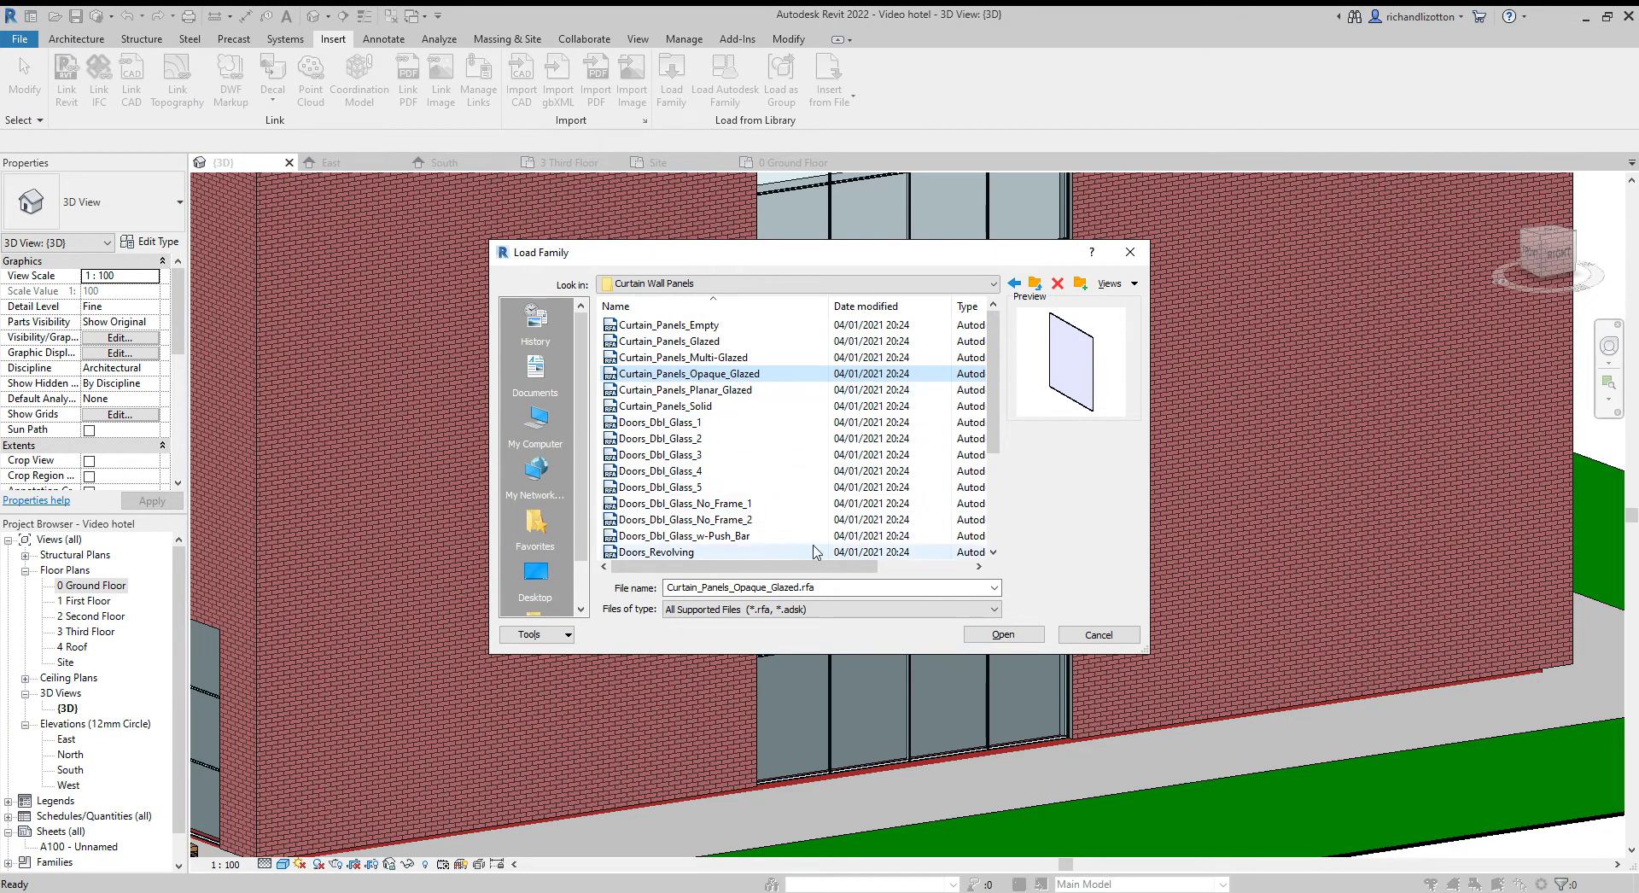
pyautogui.click(1004, 634)
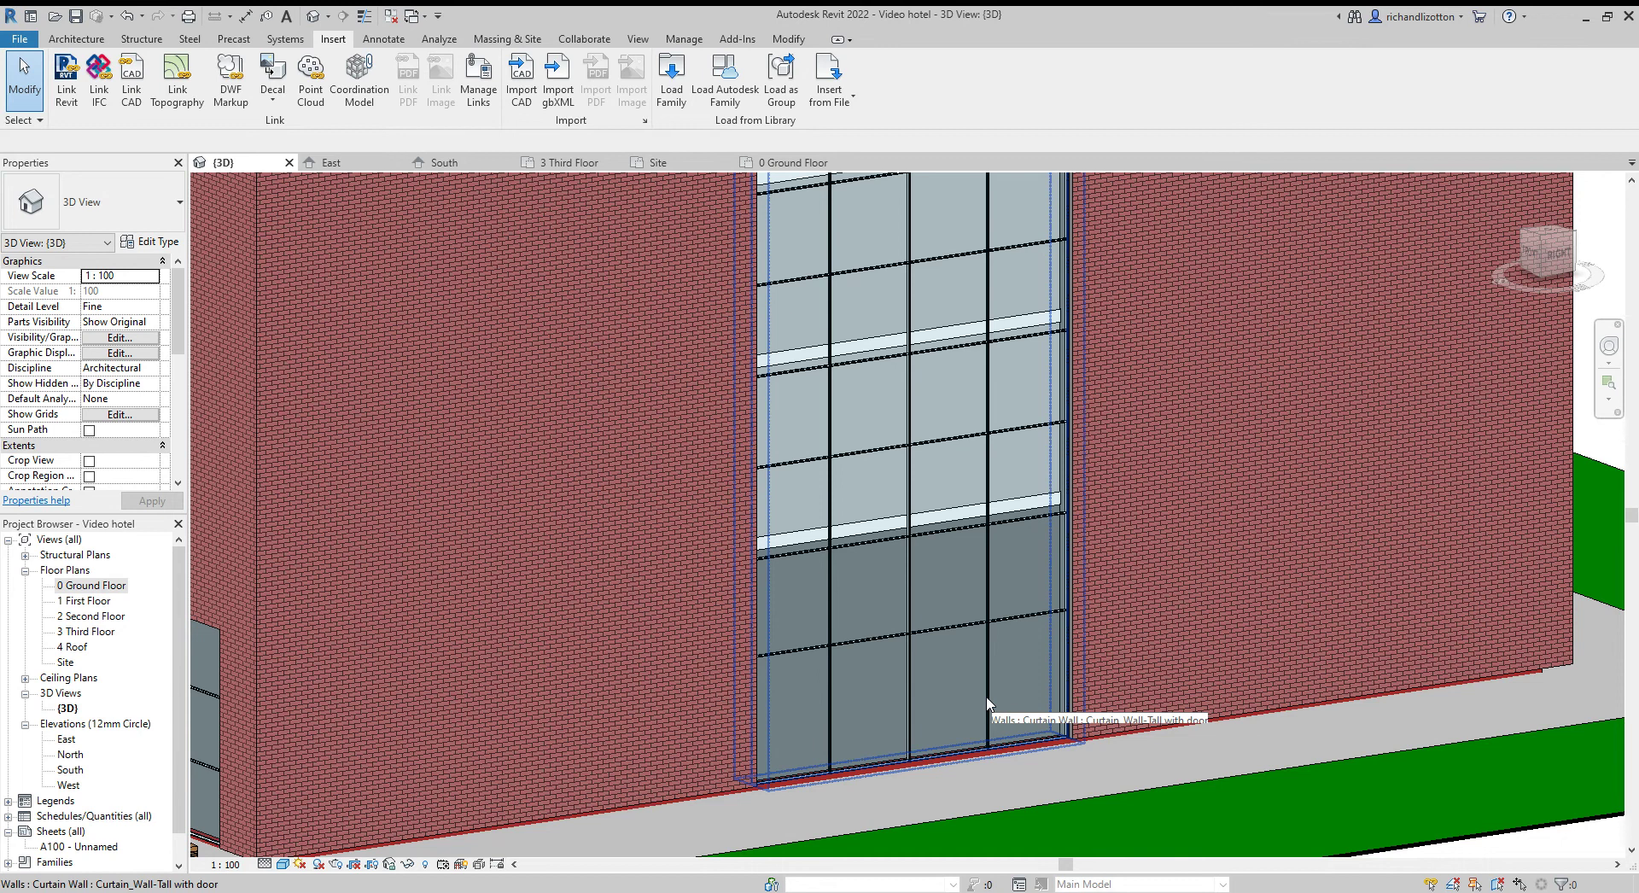
pyautogui.press('Tab')
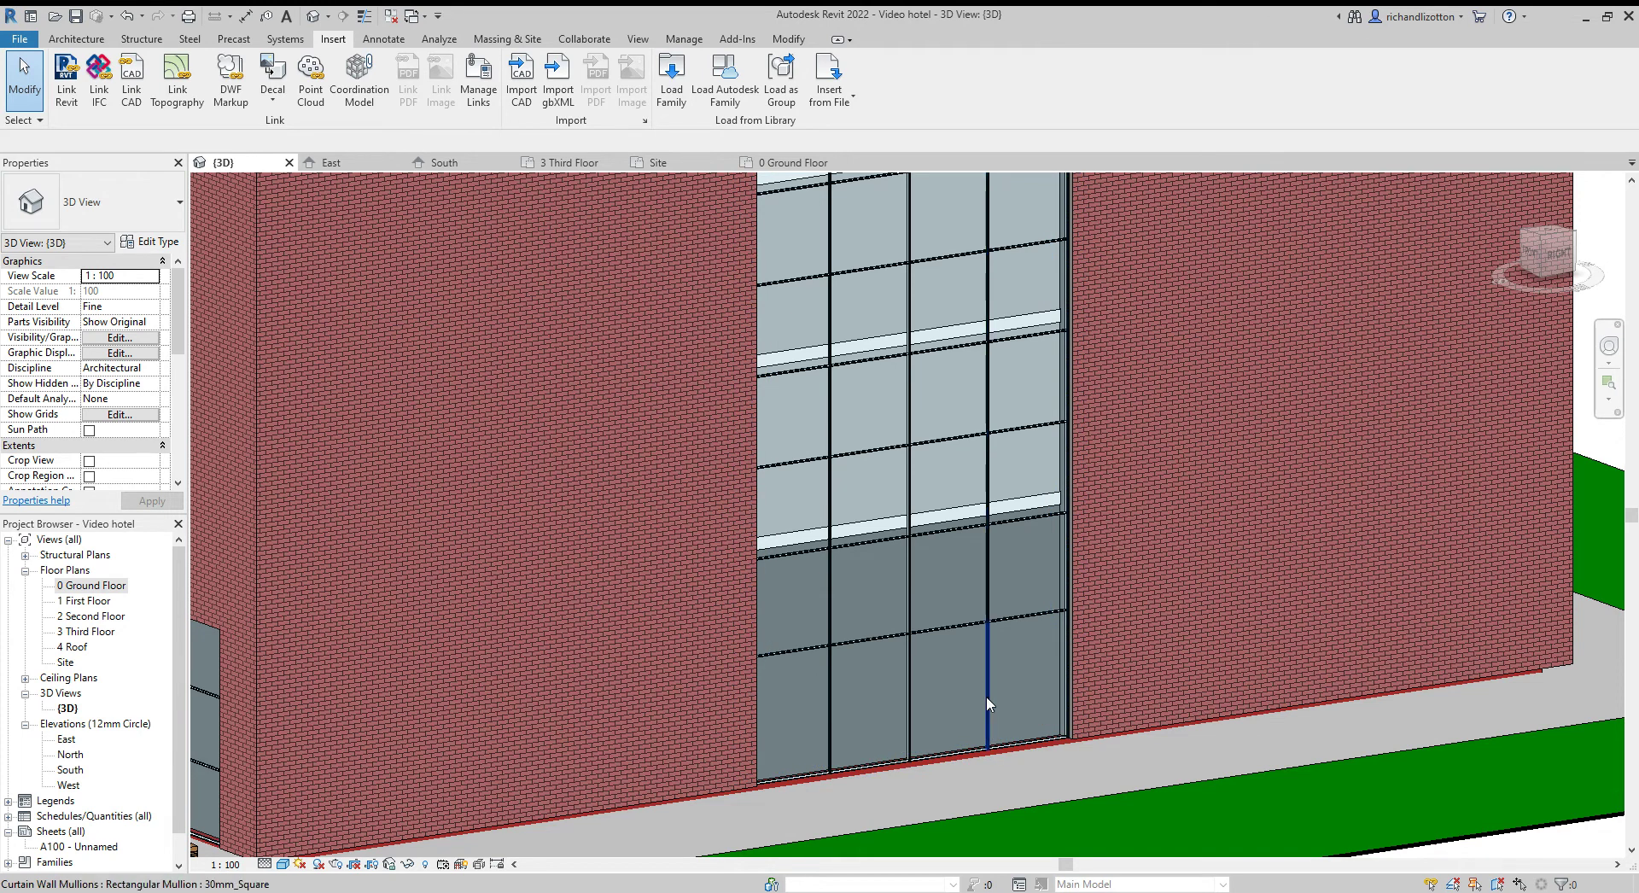
pyautogui.press('Tab')
pyautogui.scroll(3, 988, 703)
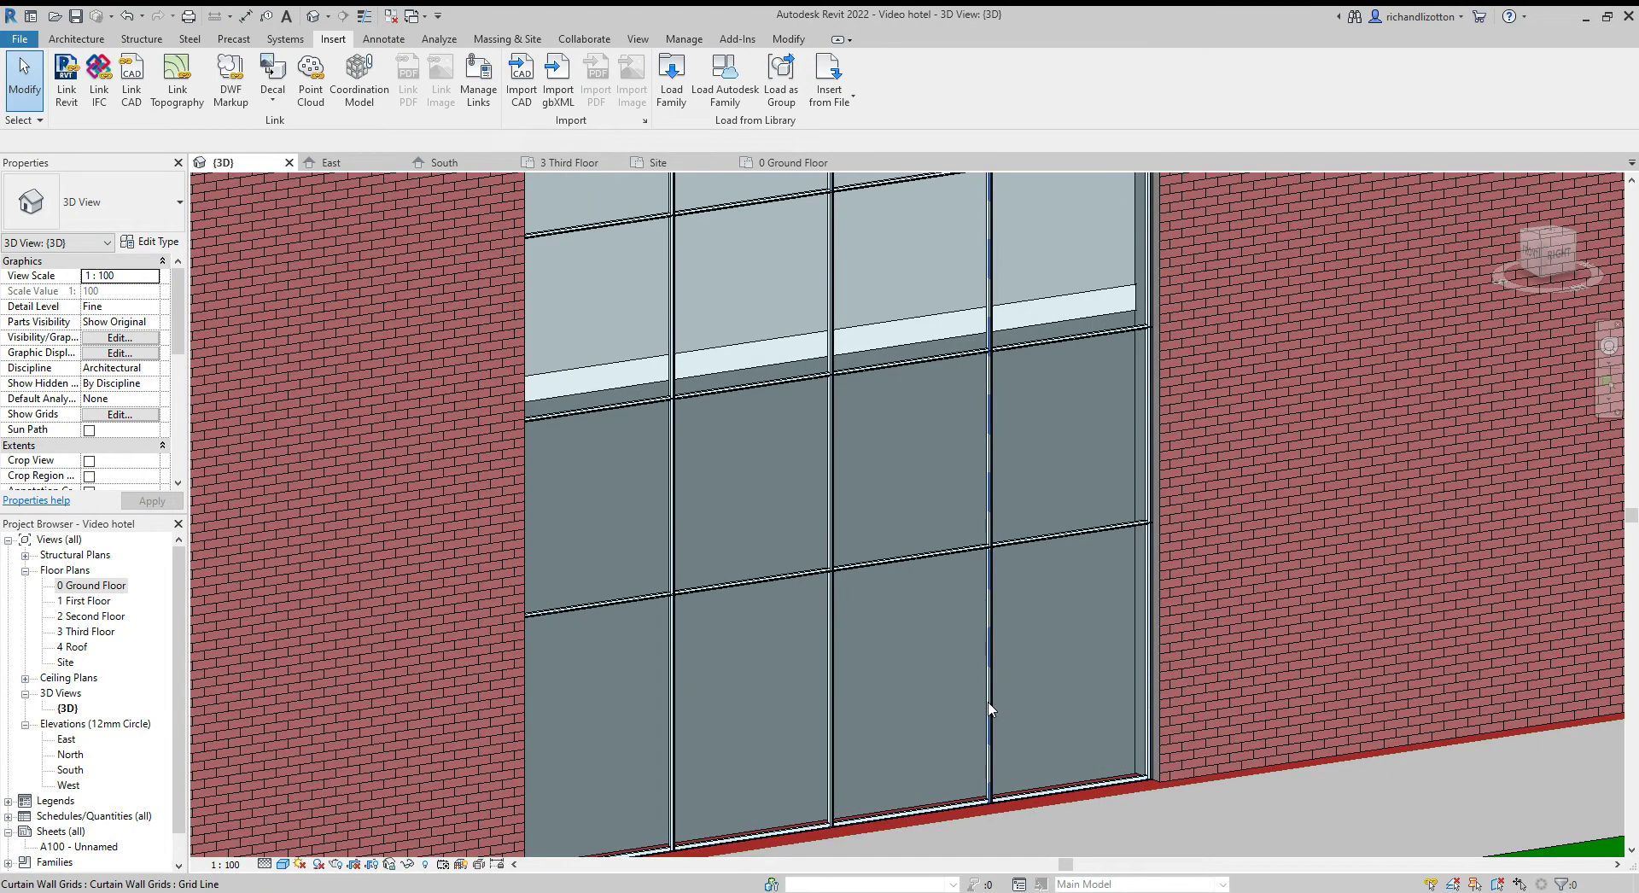
pyautogui.click(988, 703)
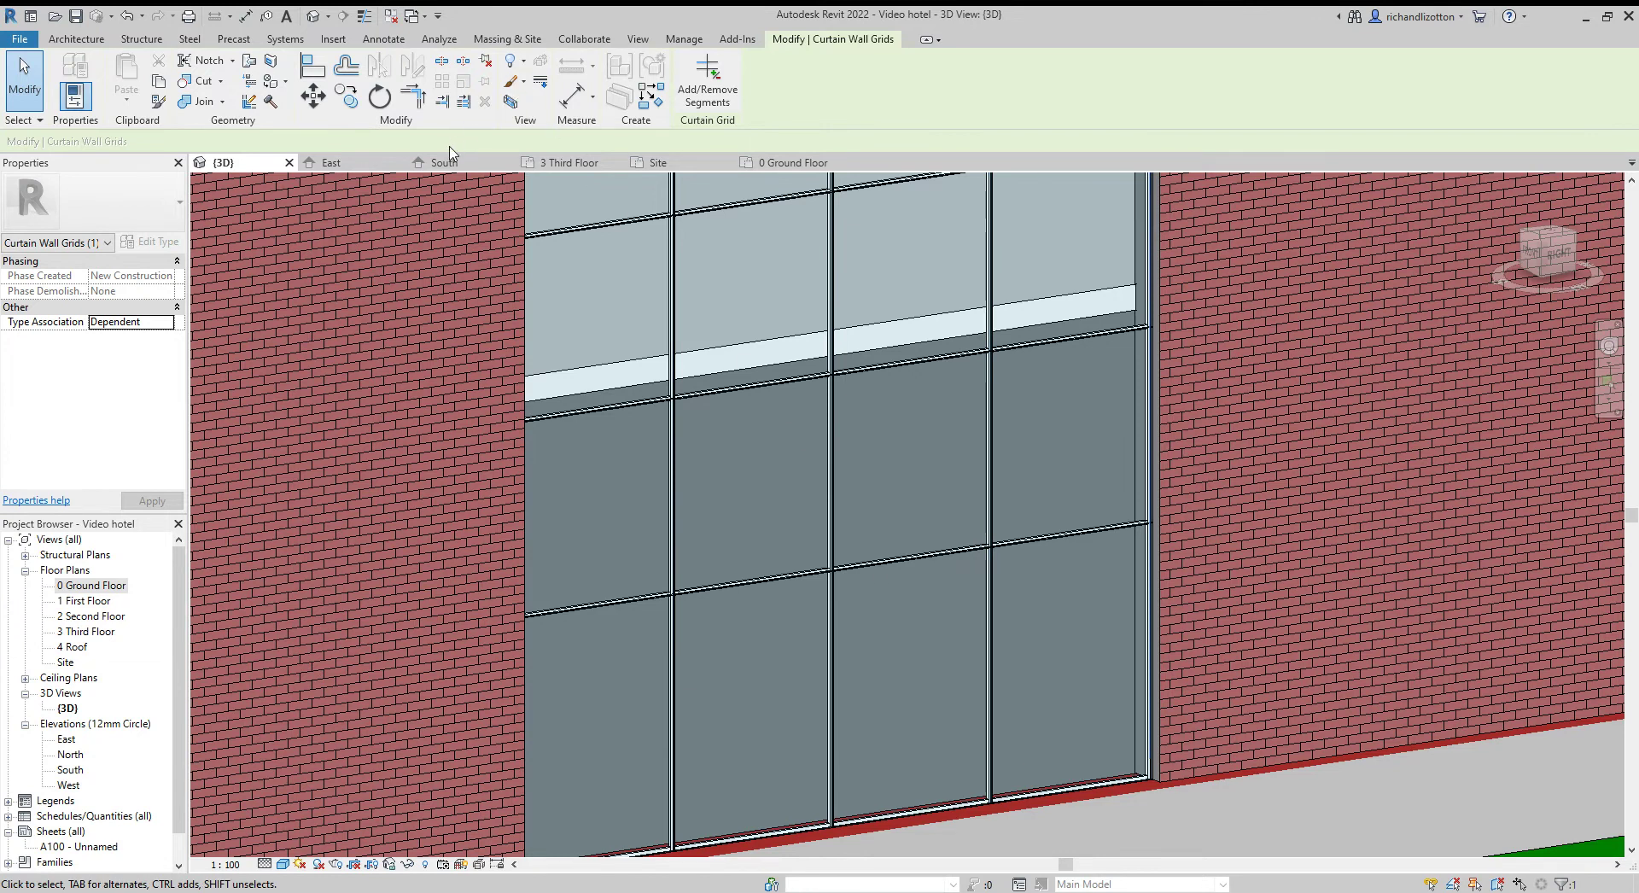
# - In the East elevation, change the third ground-floor panel from the left of the curtain wall to Doors_Dbl_Glass_3 : Glass_Dbl_Door
pyautogui.click(365, 163)
pyautogui.scroll(5, 823, 748)
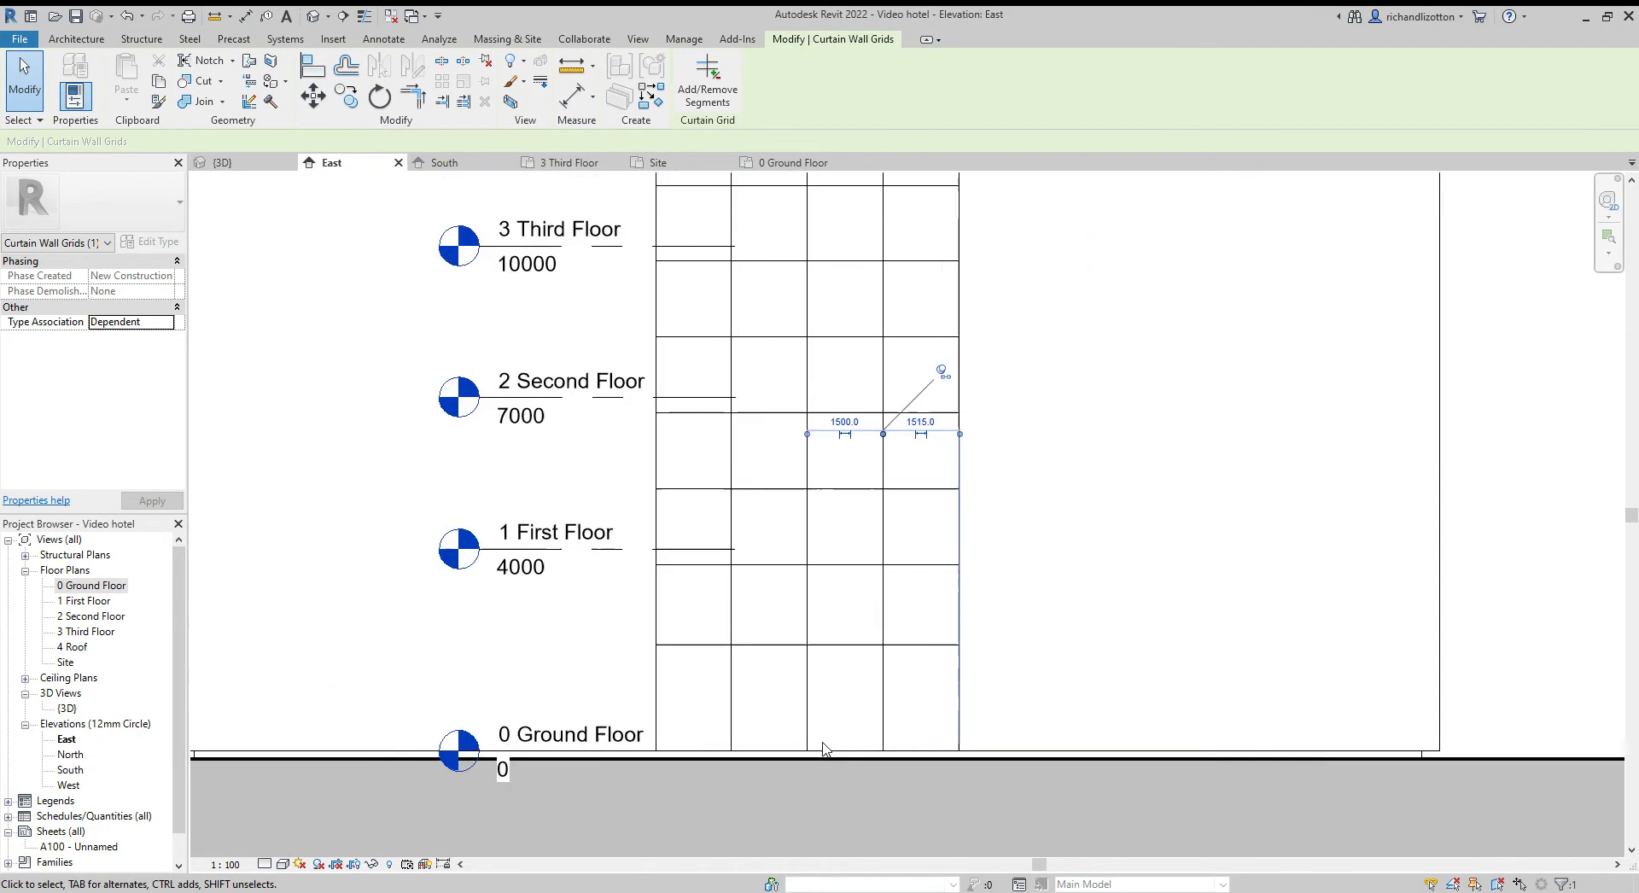
pyautogui.press('Escape')
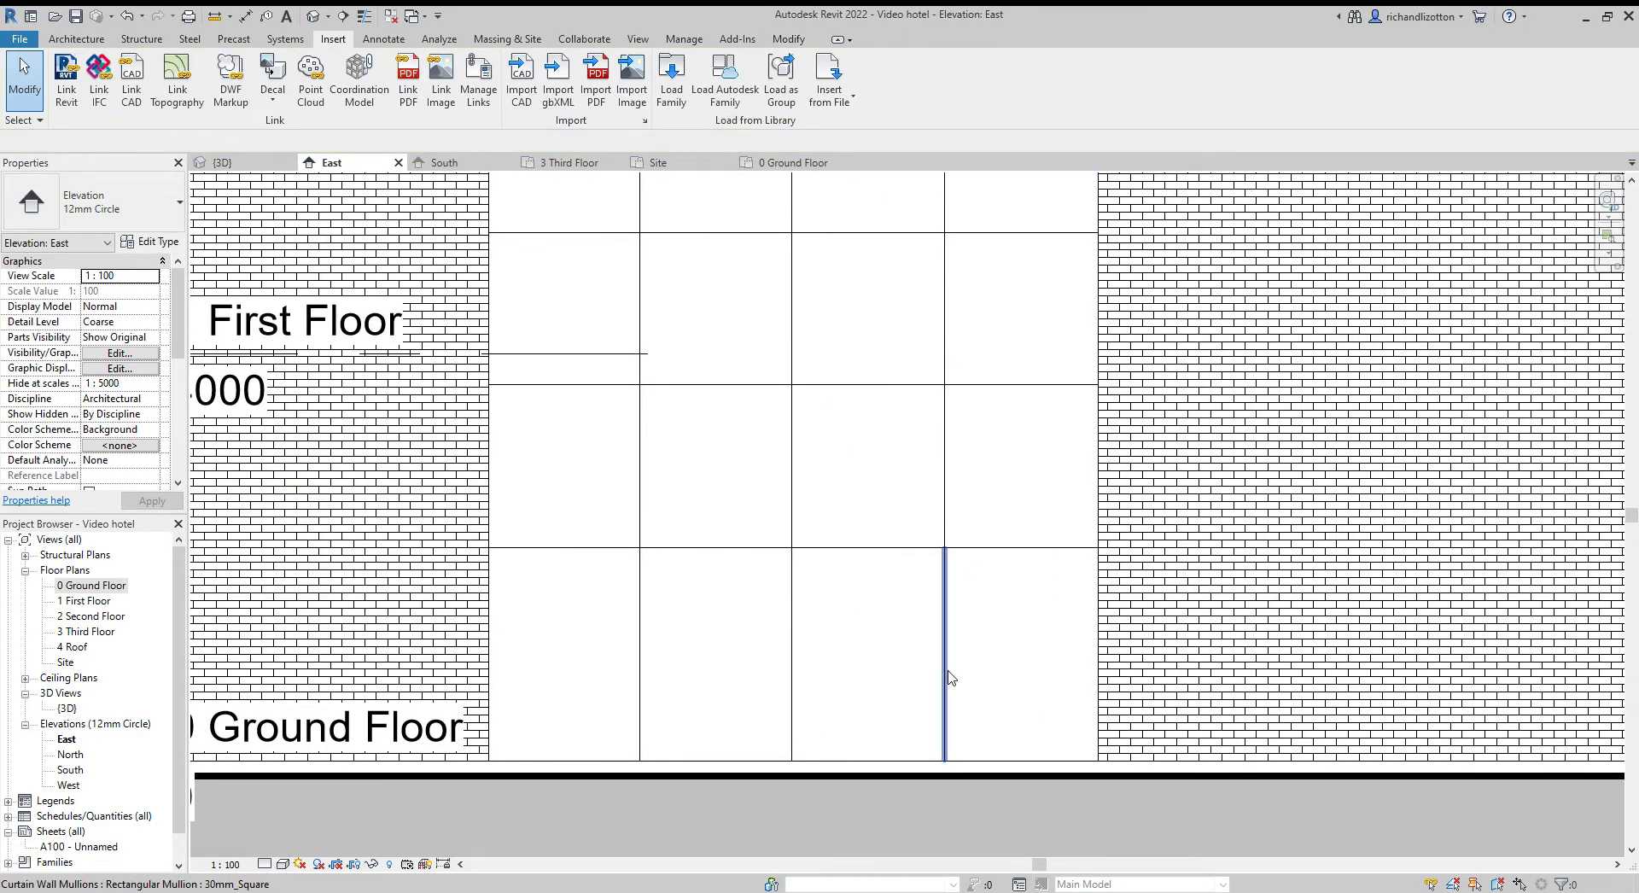
pyautogui.press('Tab')
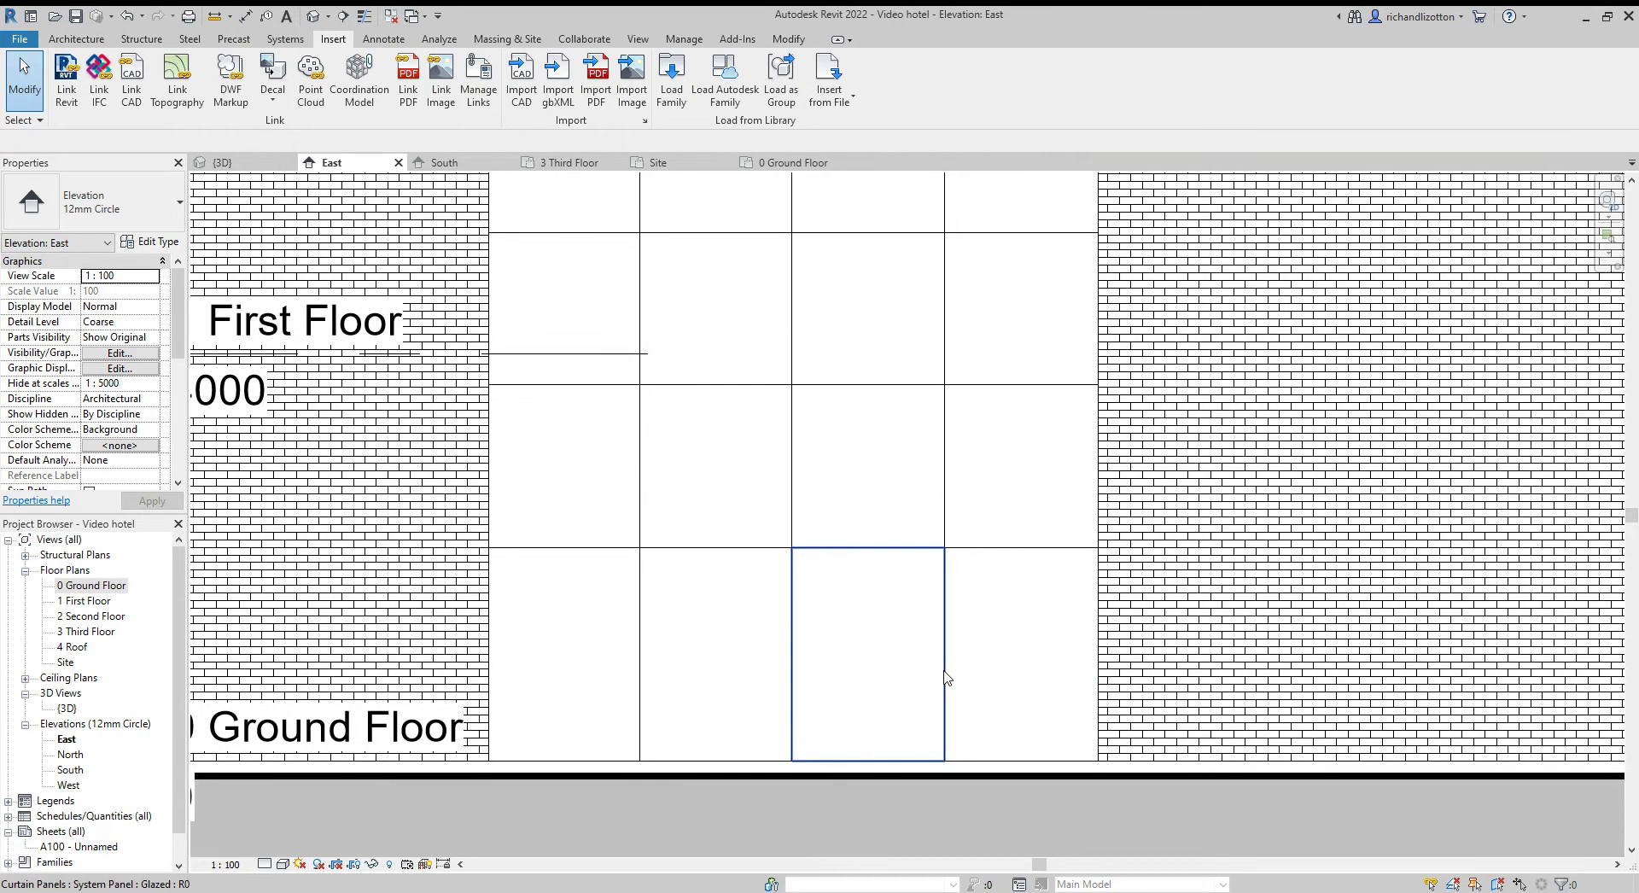
pyautogui.click(944, 678)
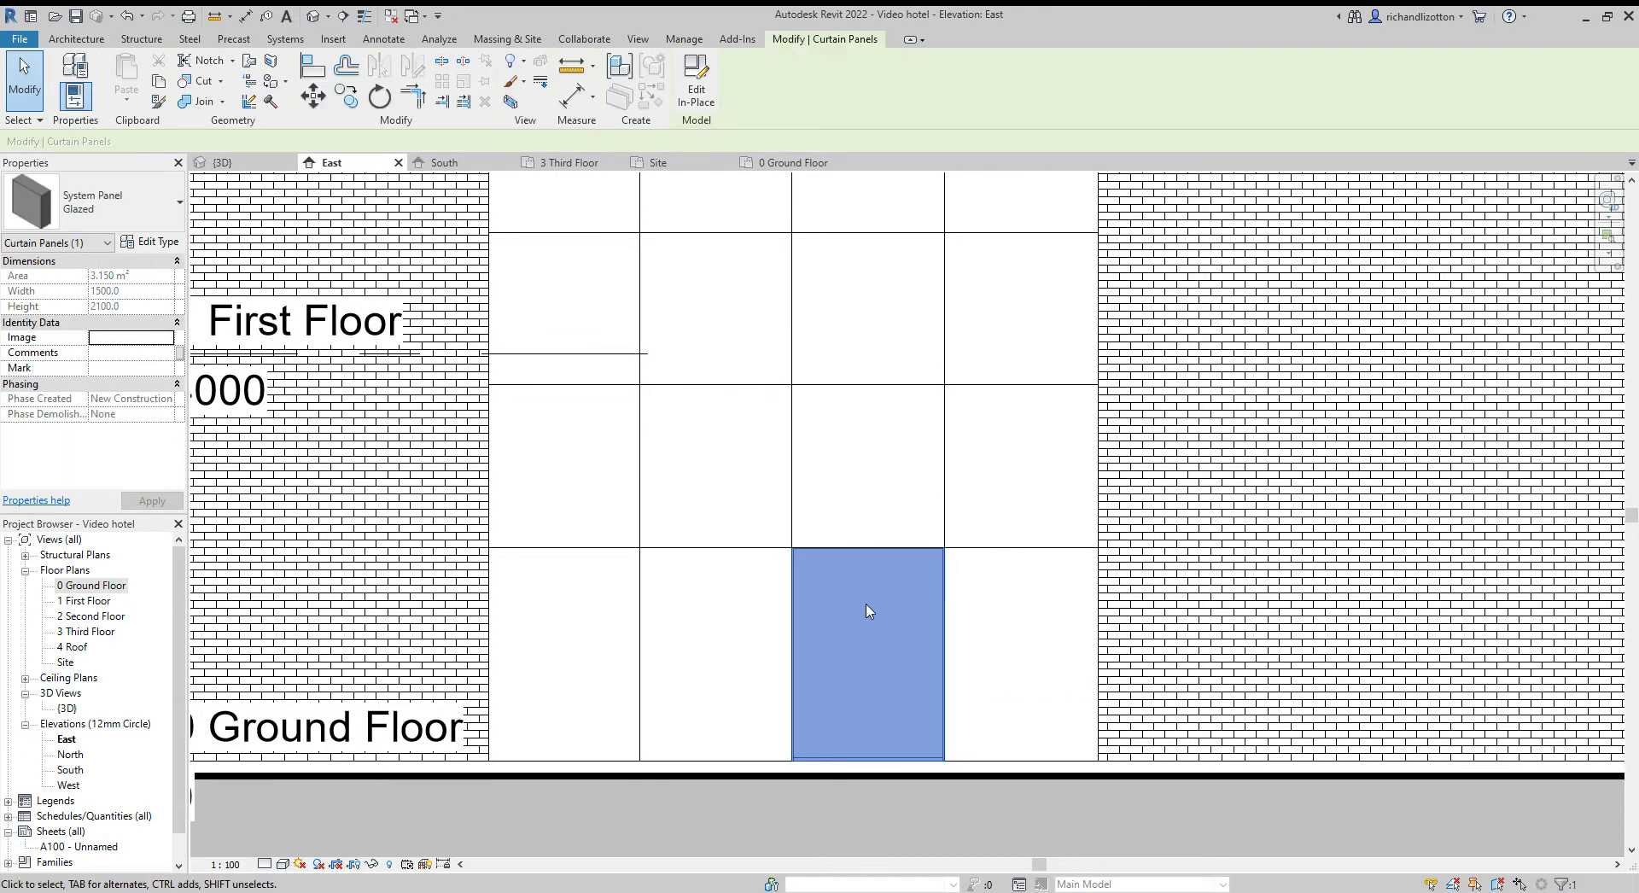
pyautogui.click(174, 210)
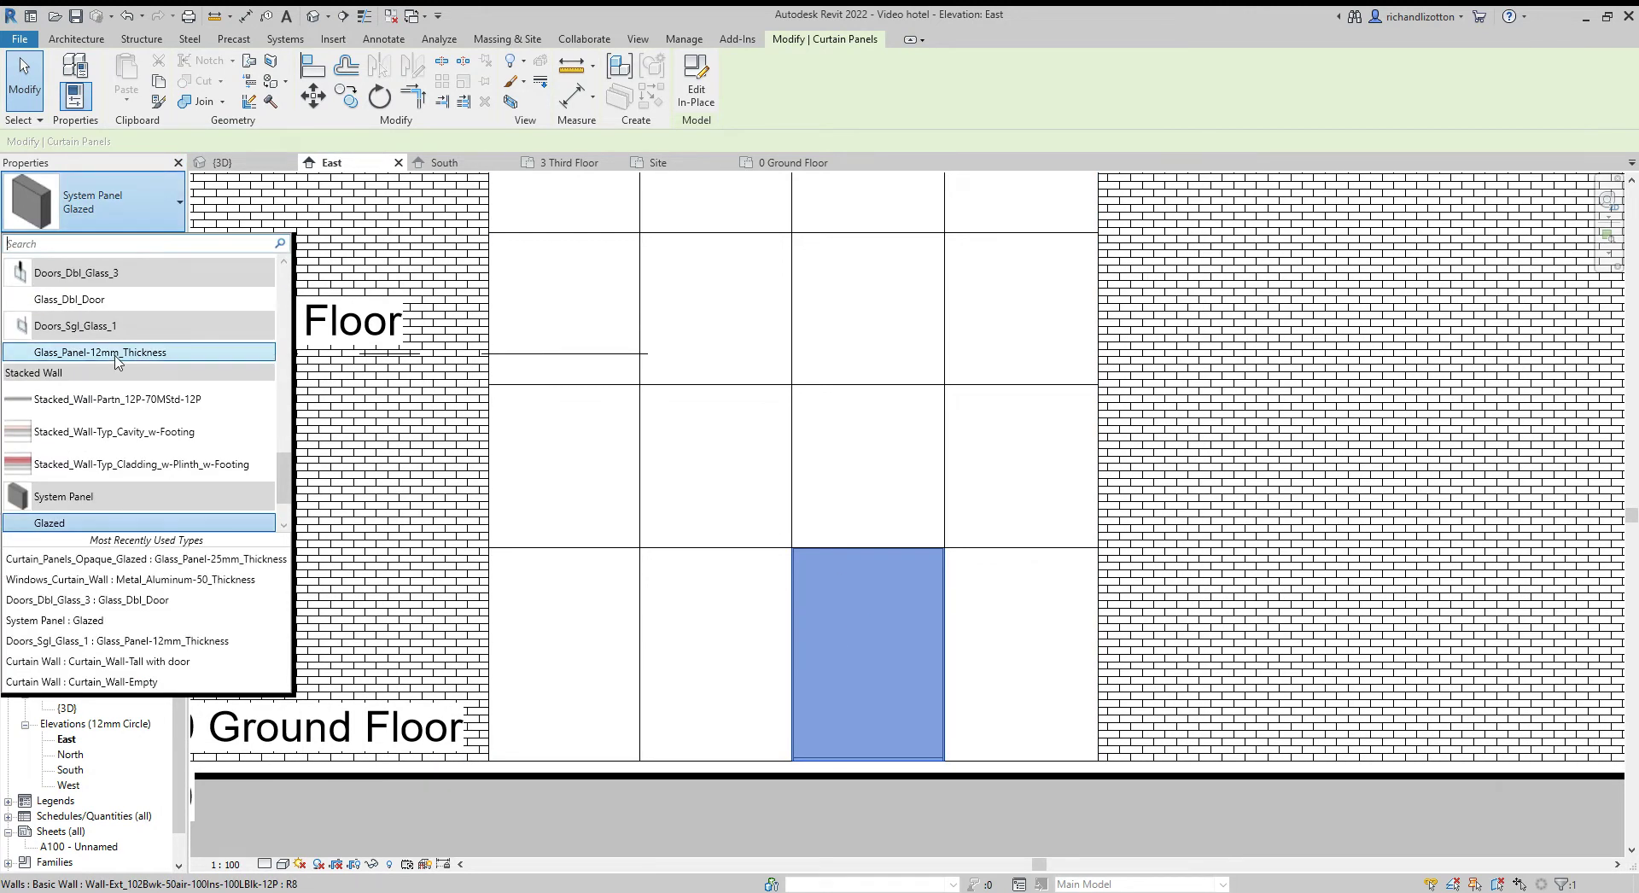
pyautogui.click(99, 601)
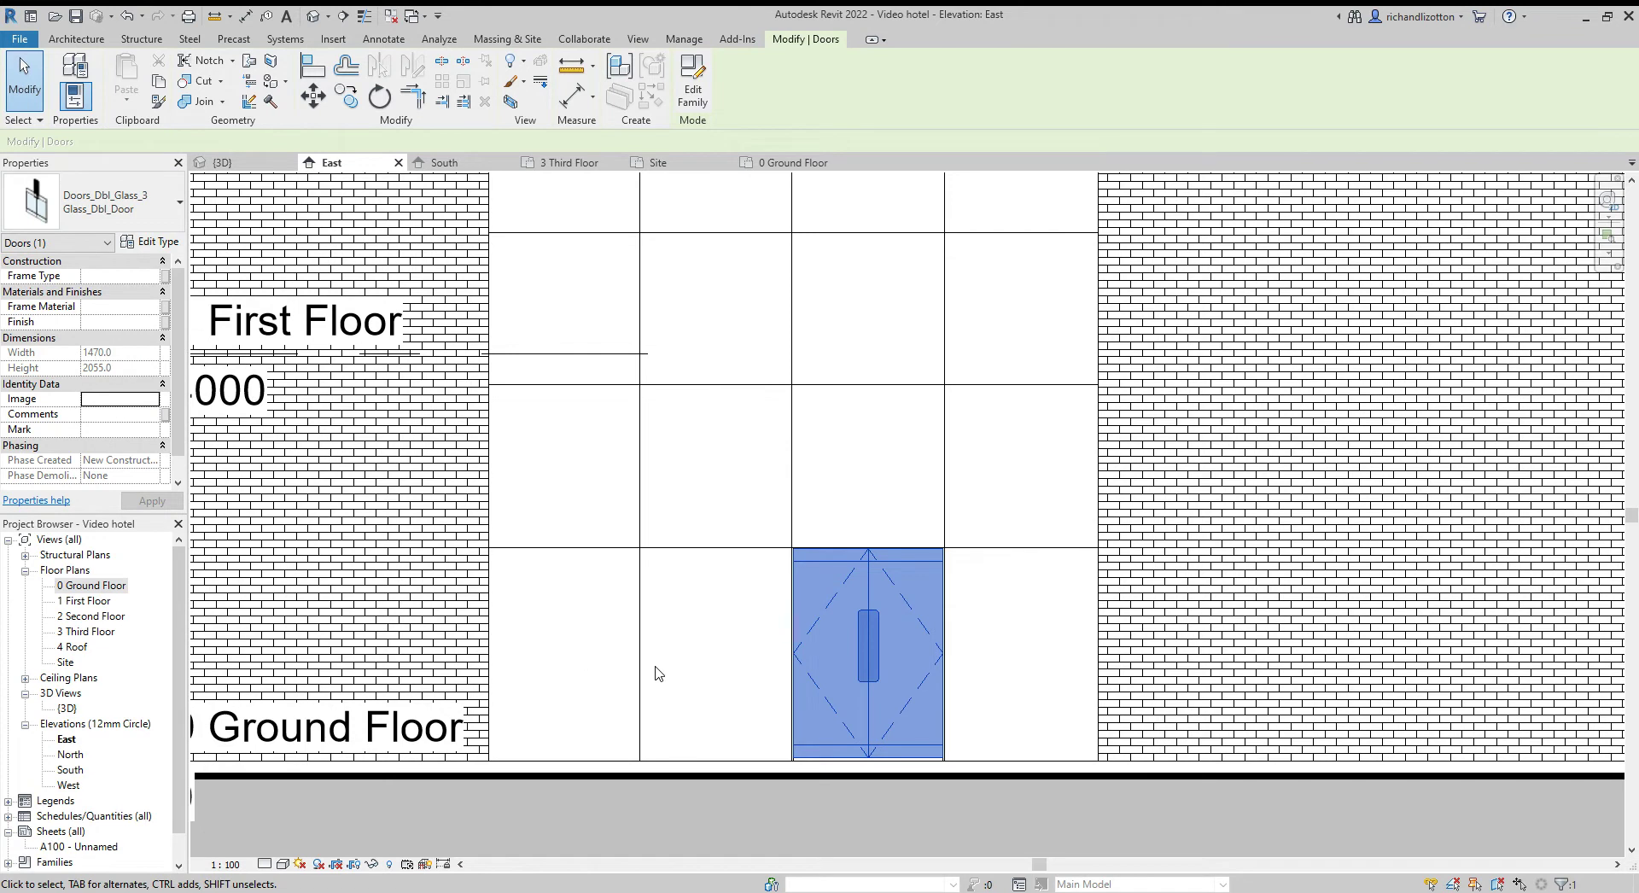
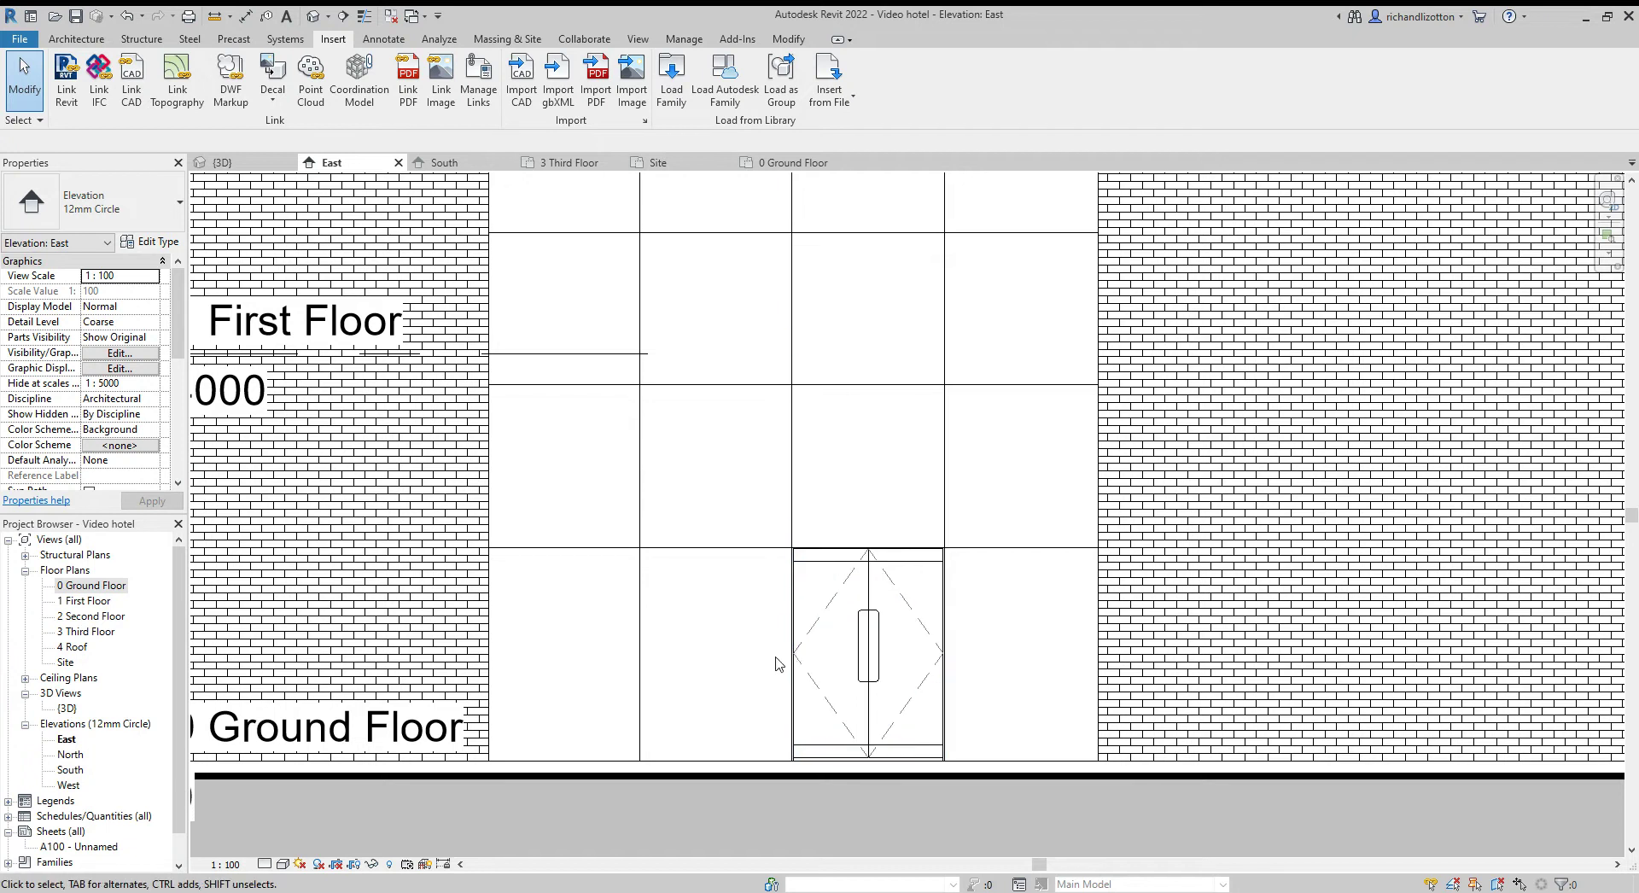
pyautogui.press('Tab')
pyautogui.click(792, 666)
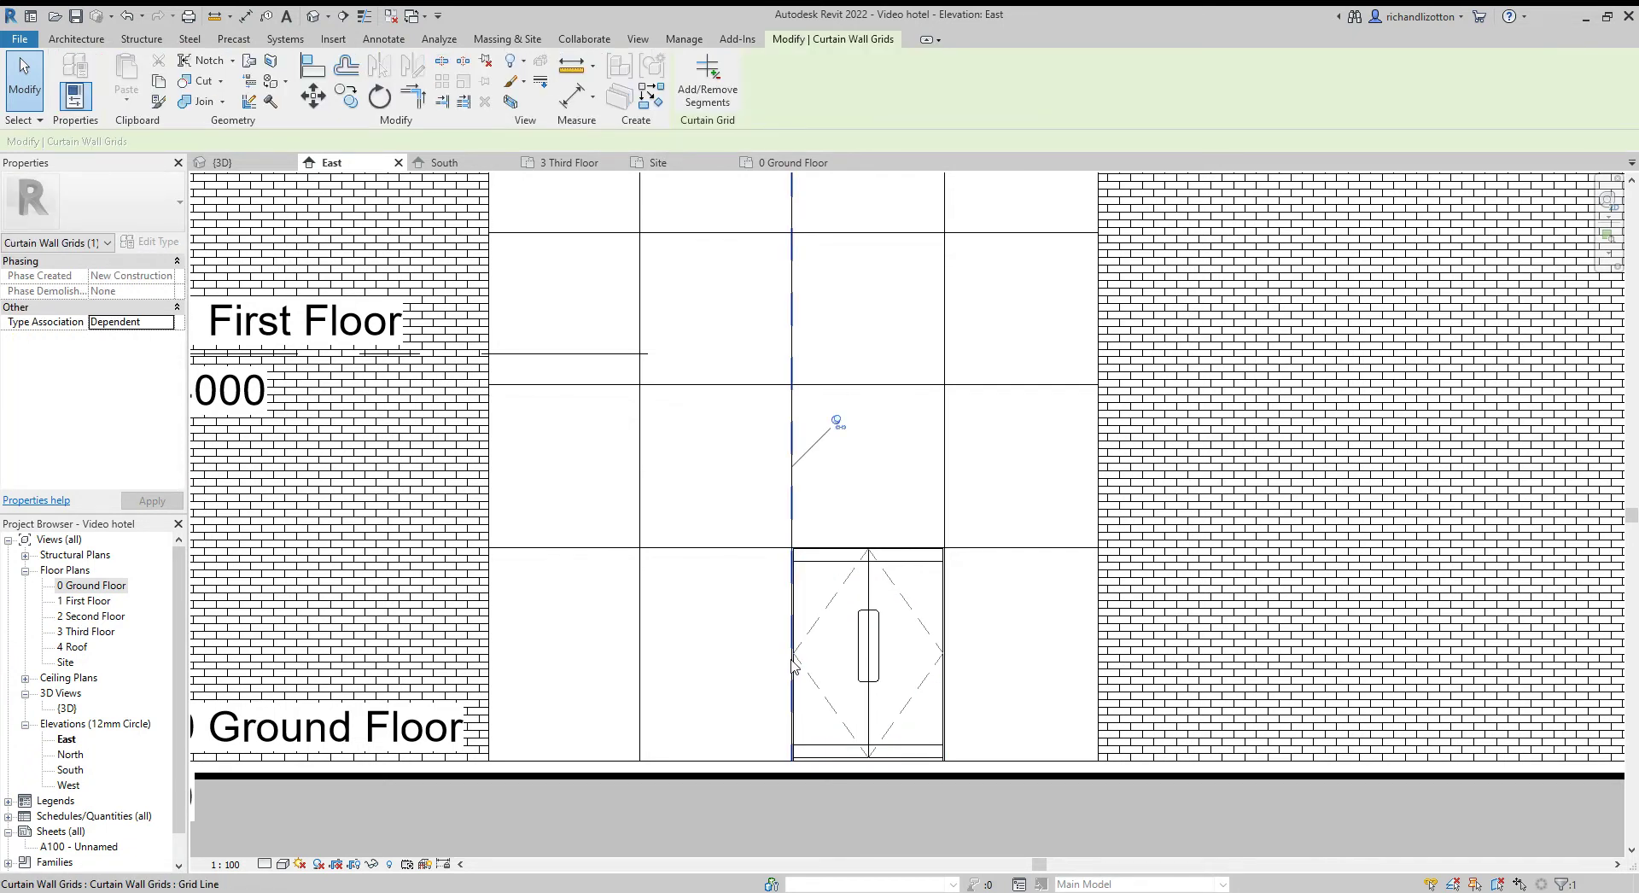
pyautogui.press('Escape')
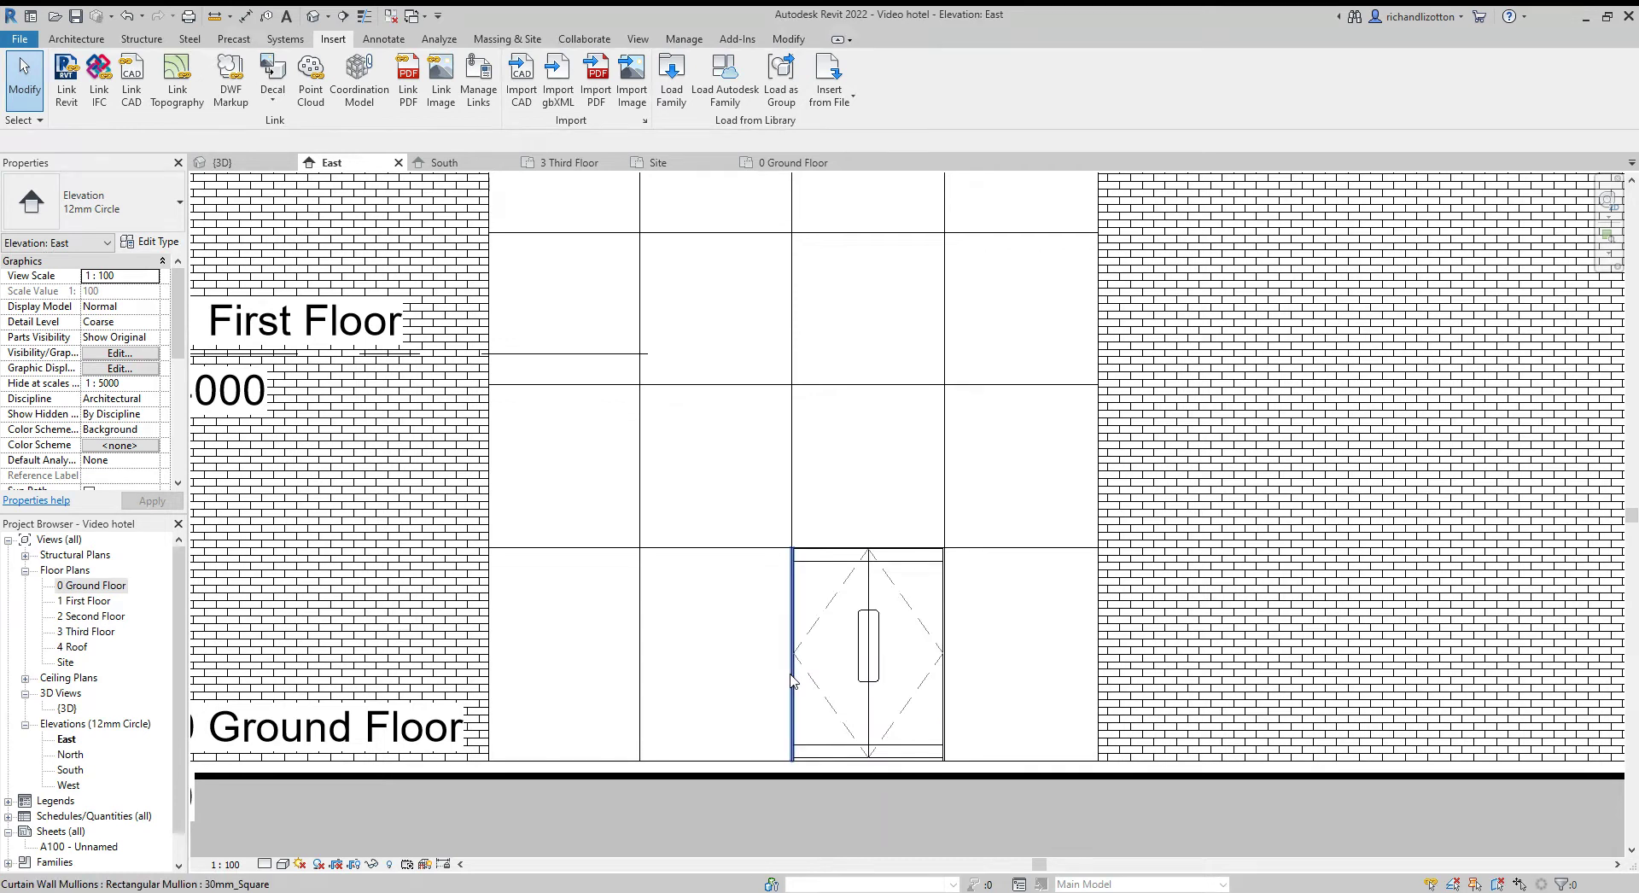
# - Change the glazed panel immediately left of the double door to the Doors_Dbl_Glass_3 : Glass_Dbl_Door type
pyautogui.press('Tab')
pyautogui.press('Tab')
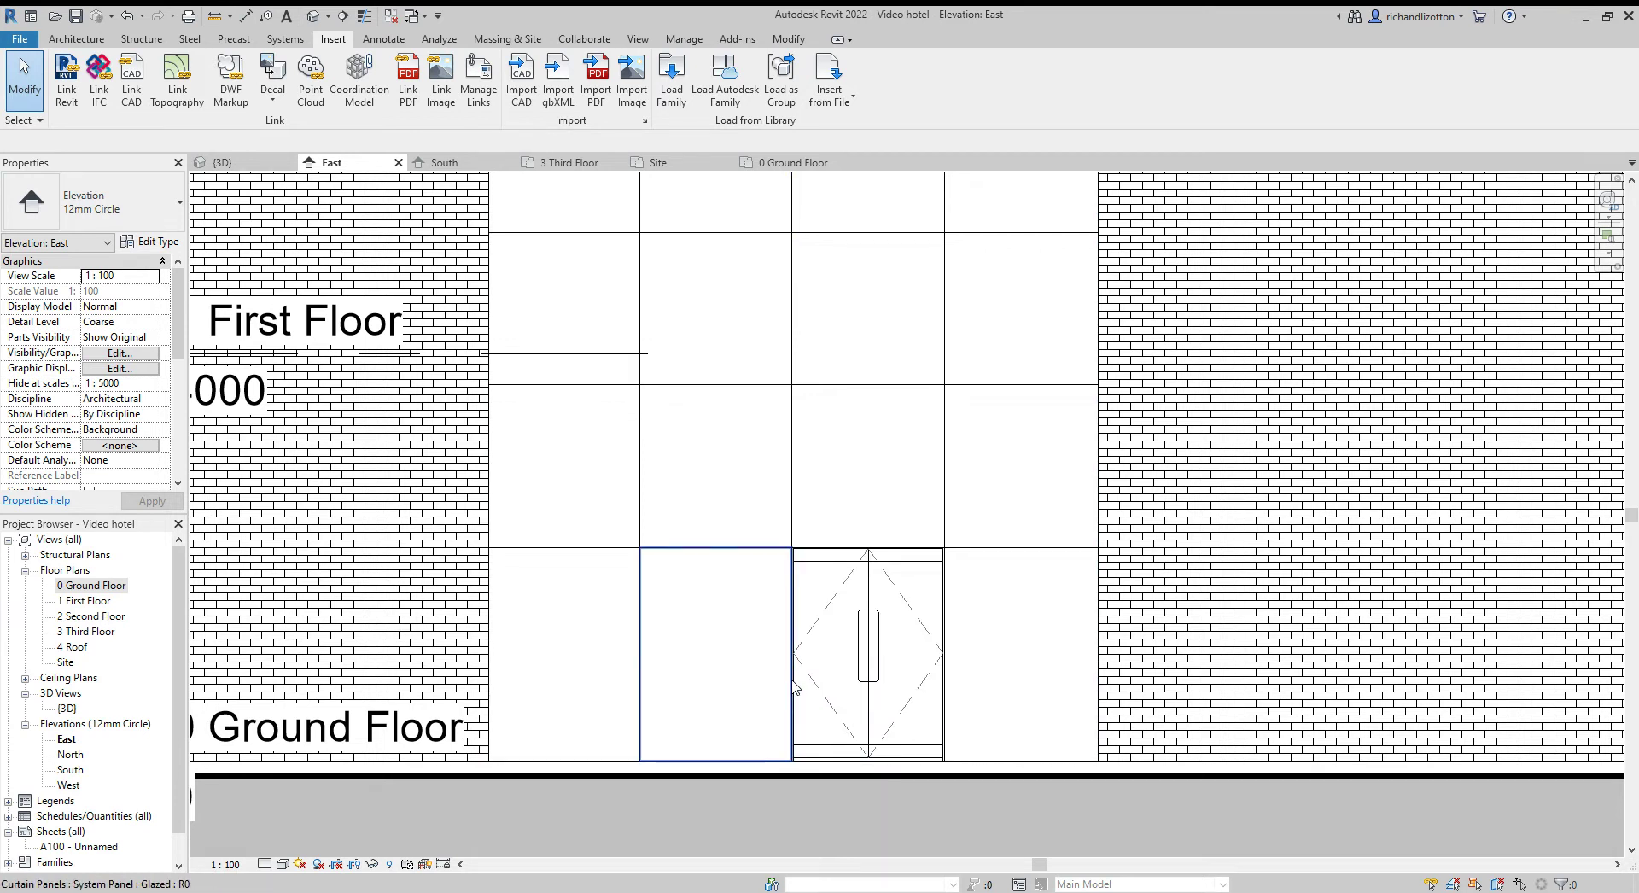
pyautogui.click(794, 683)
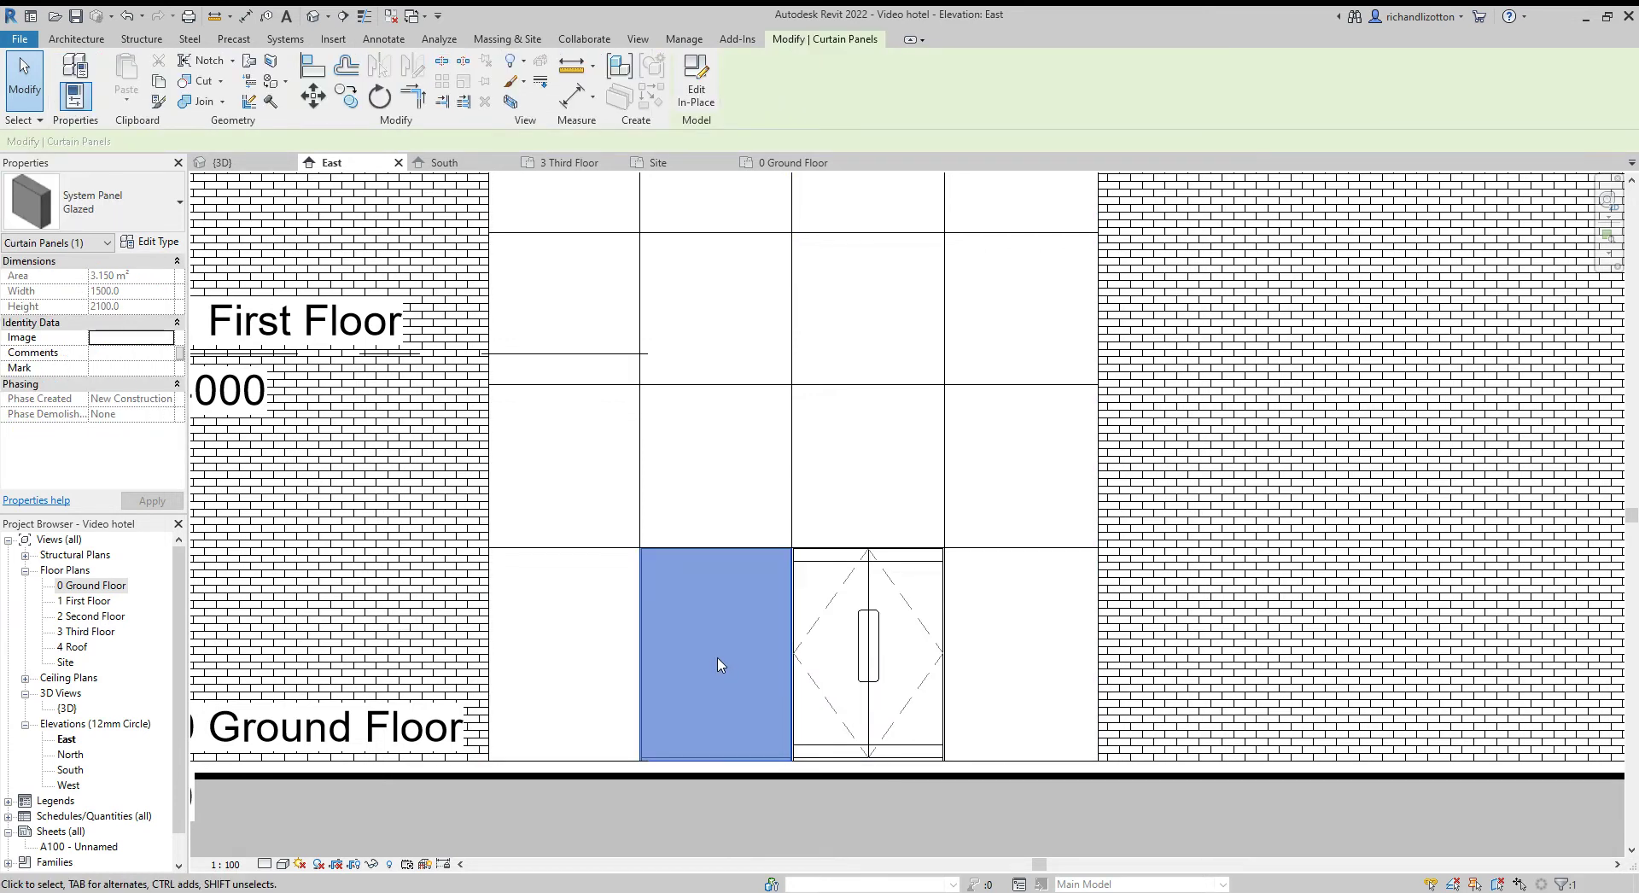
pyautogui.scroll(1, 720, 659)
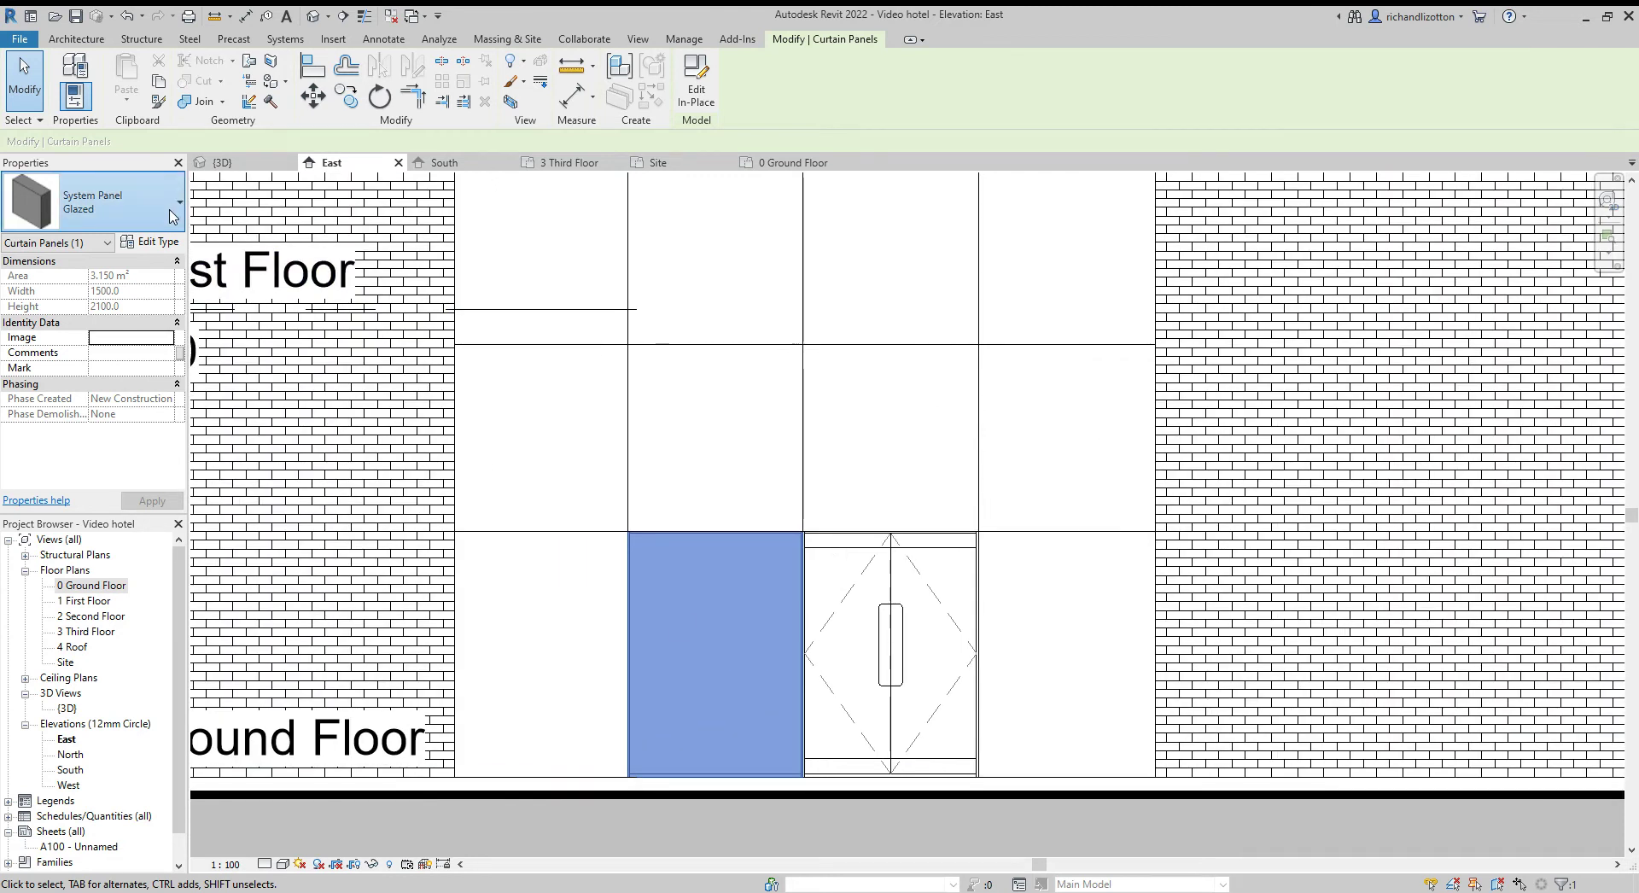
pyautogui.click(103, 201)
pyautogui.click(138, 559)
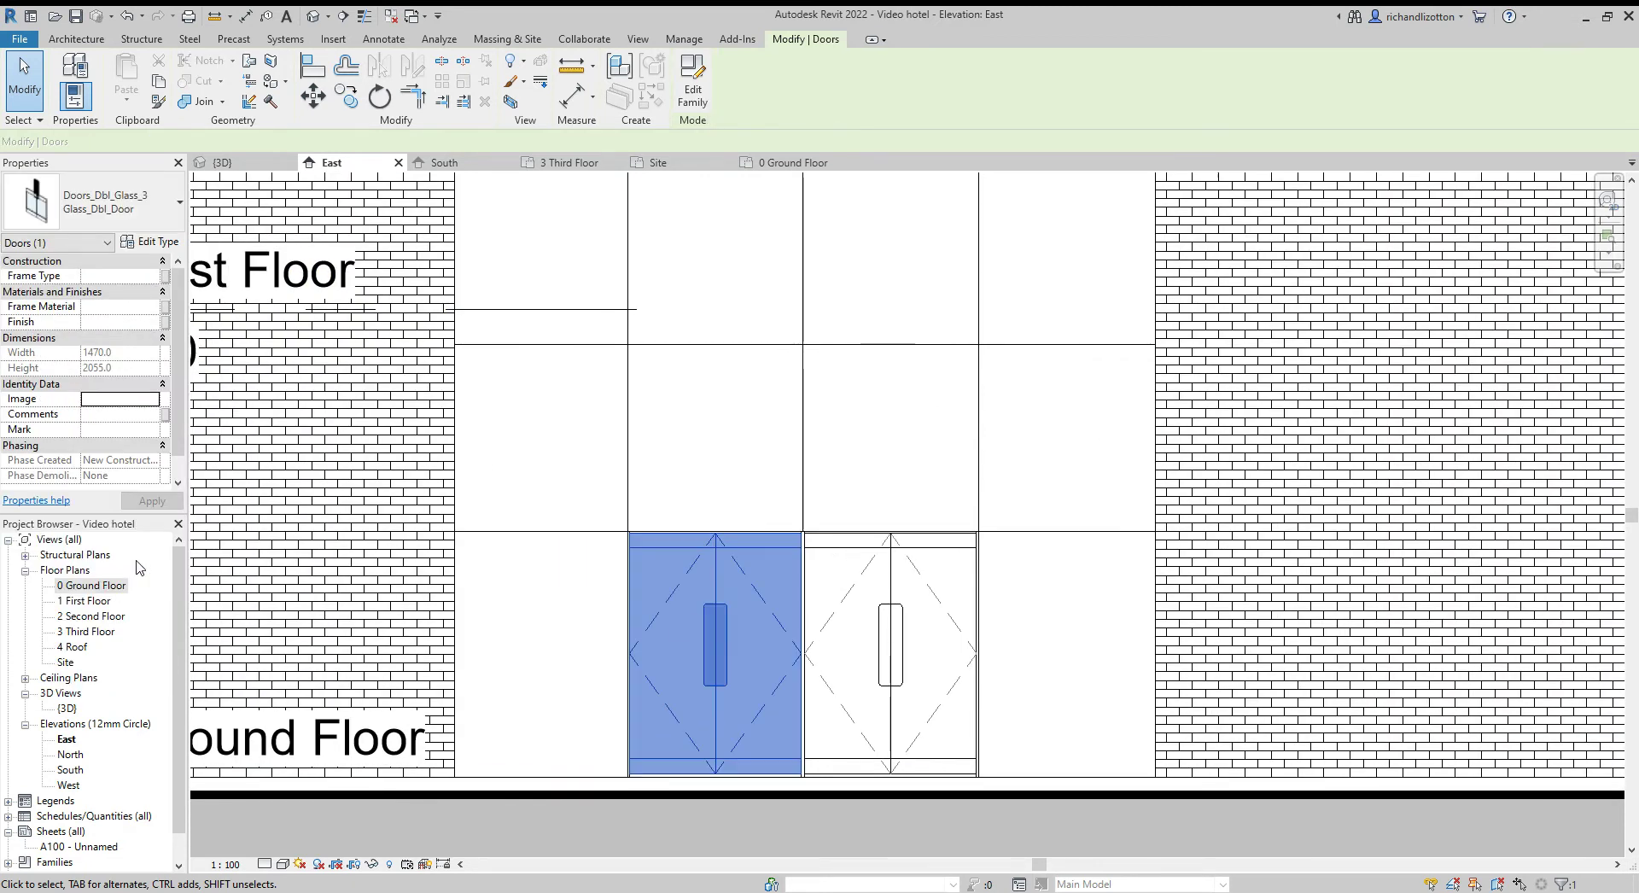
pyautogui.press('Escape')
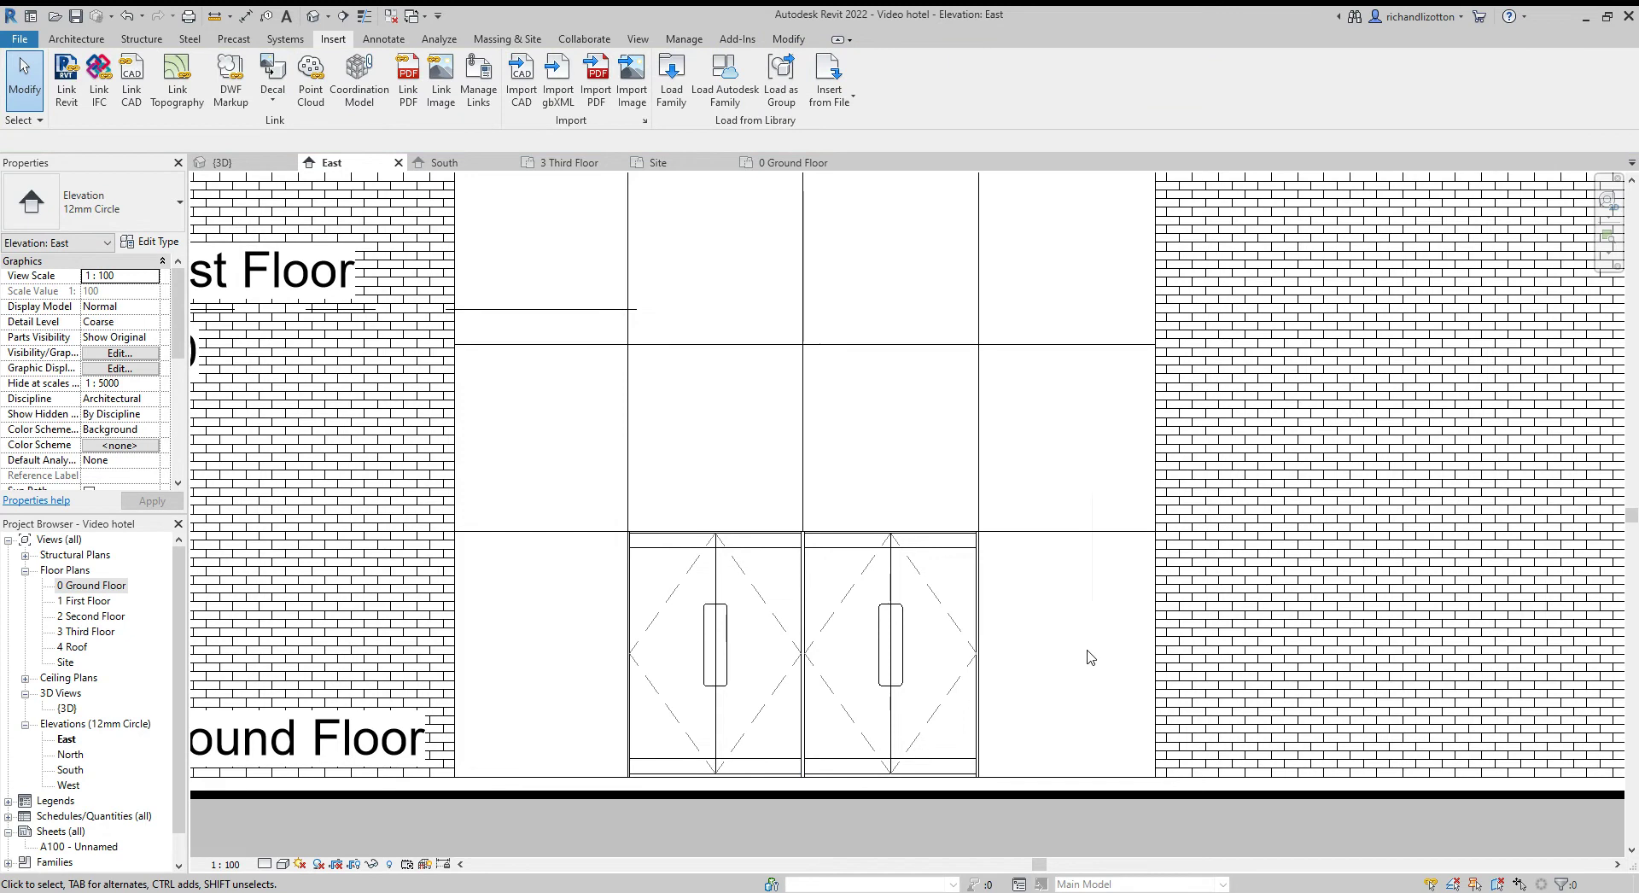
# - Change the leftmost curtain panel at the First Floor level line to Curtain_Panels_Opaque_Glazed : Glass_Panel-25mm_Thickness
pyautogui.scroll(-1, 1091, 657)
pyautogui.moveTo(1072, 551); pyautogui.dragTo(1051, 676, button='middle')
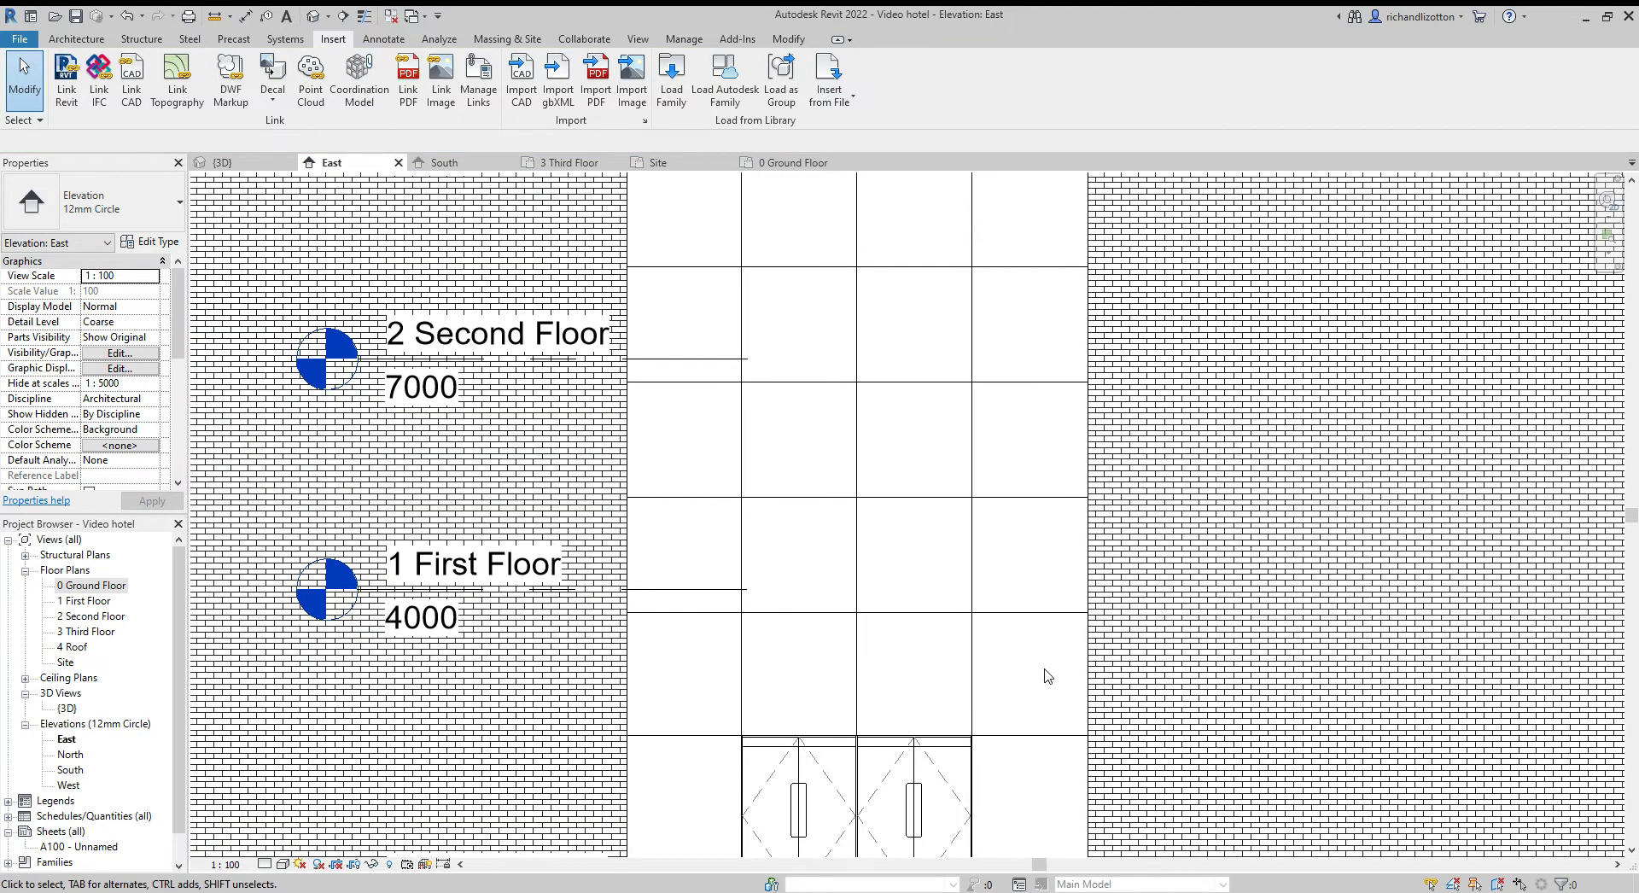
pyautogui.scroll(1, 1035, 679)
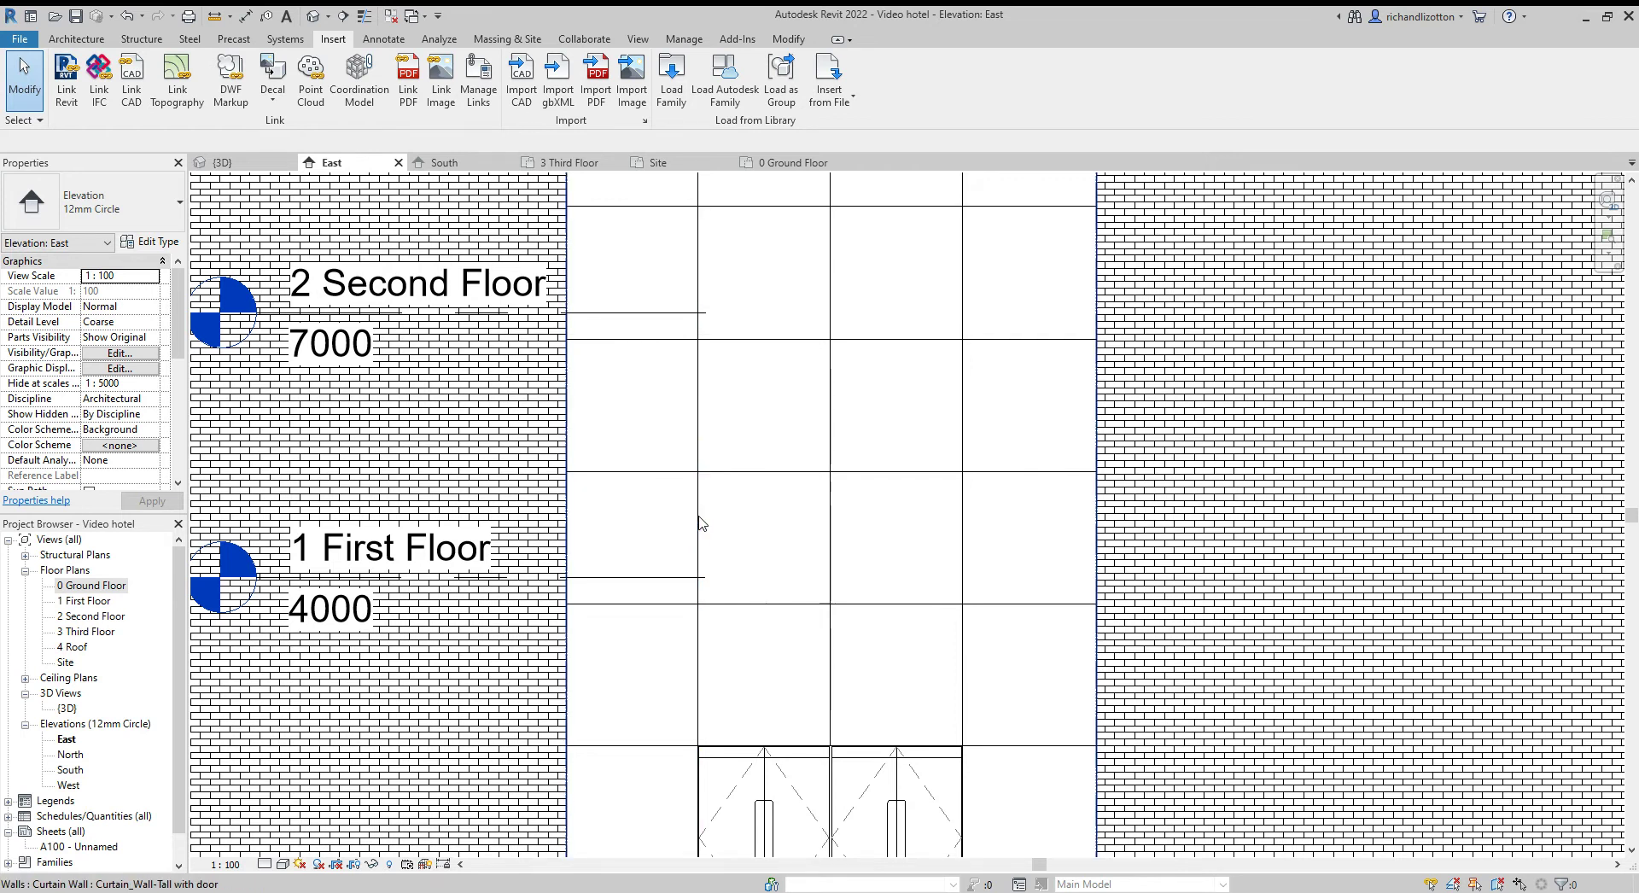
pyautogui.click(694, 517)
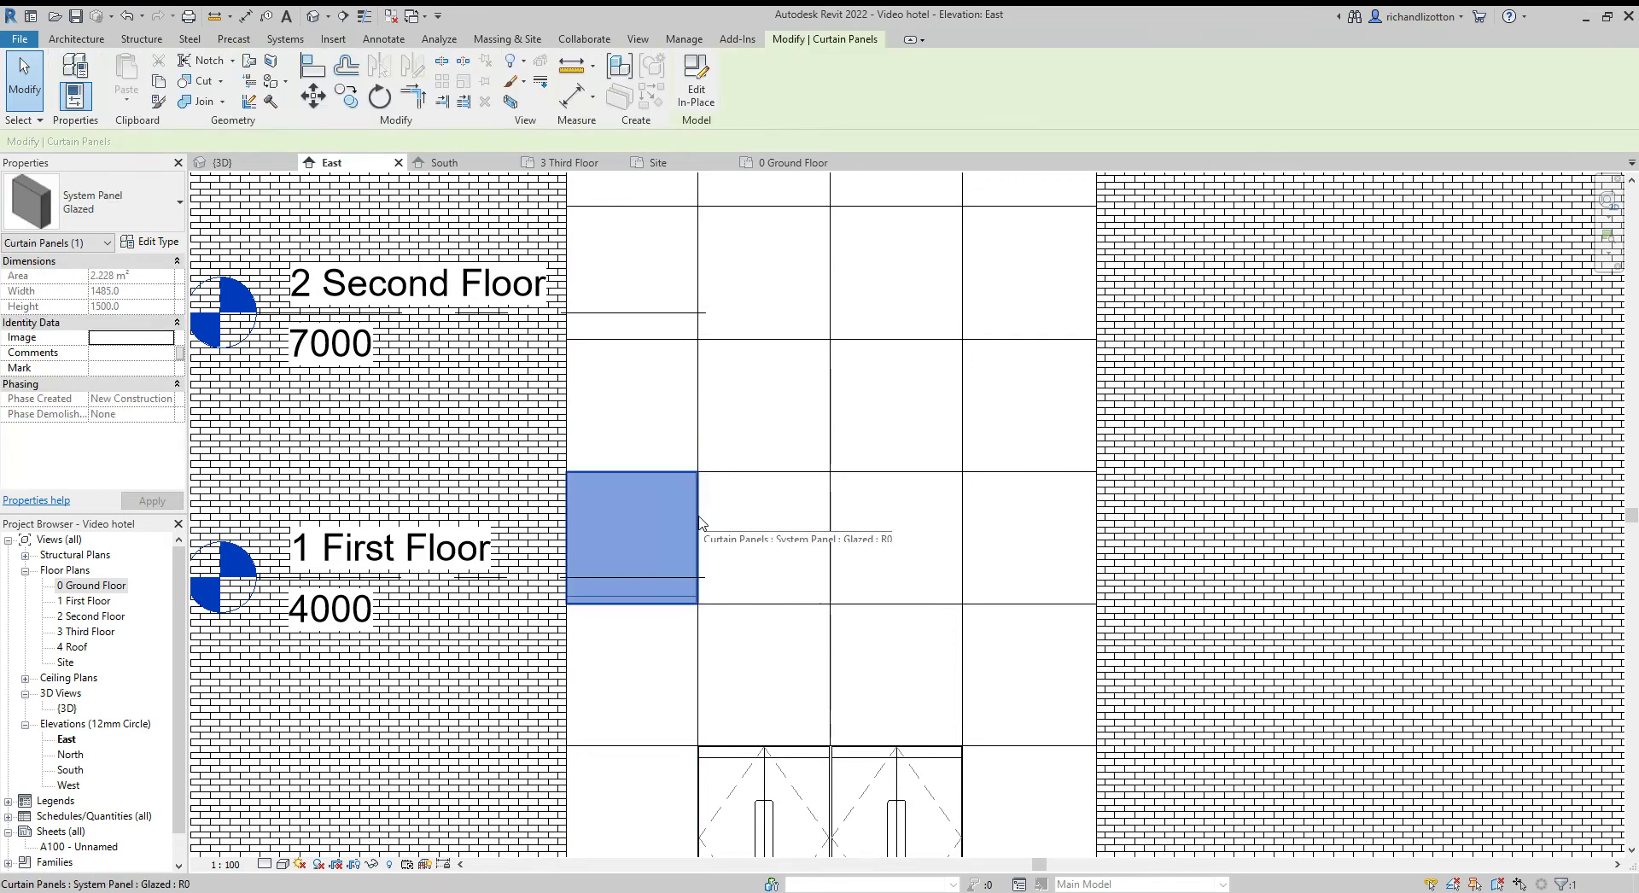
pyautogui.click(165, 205)
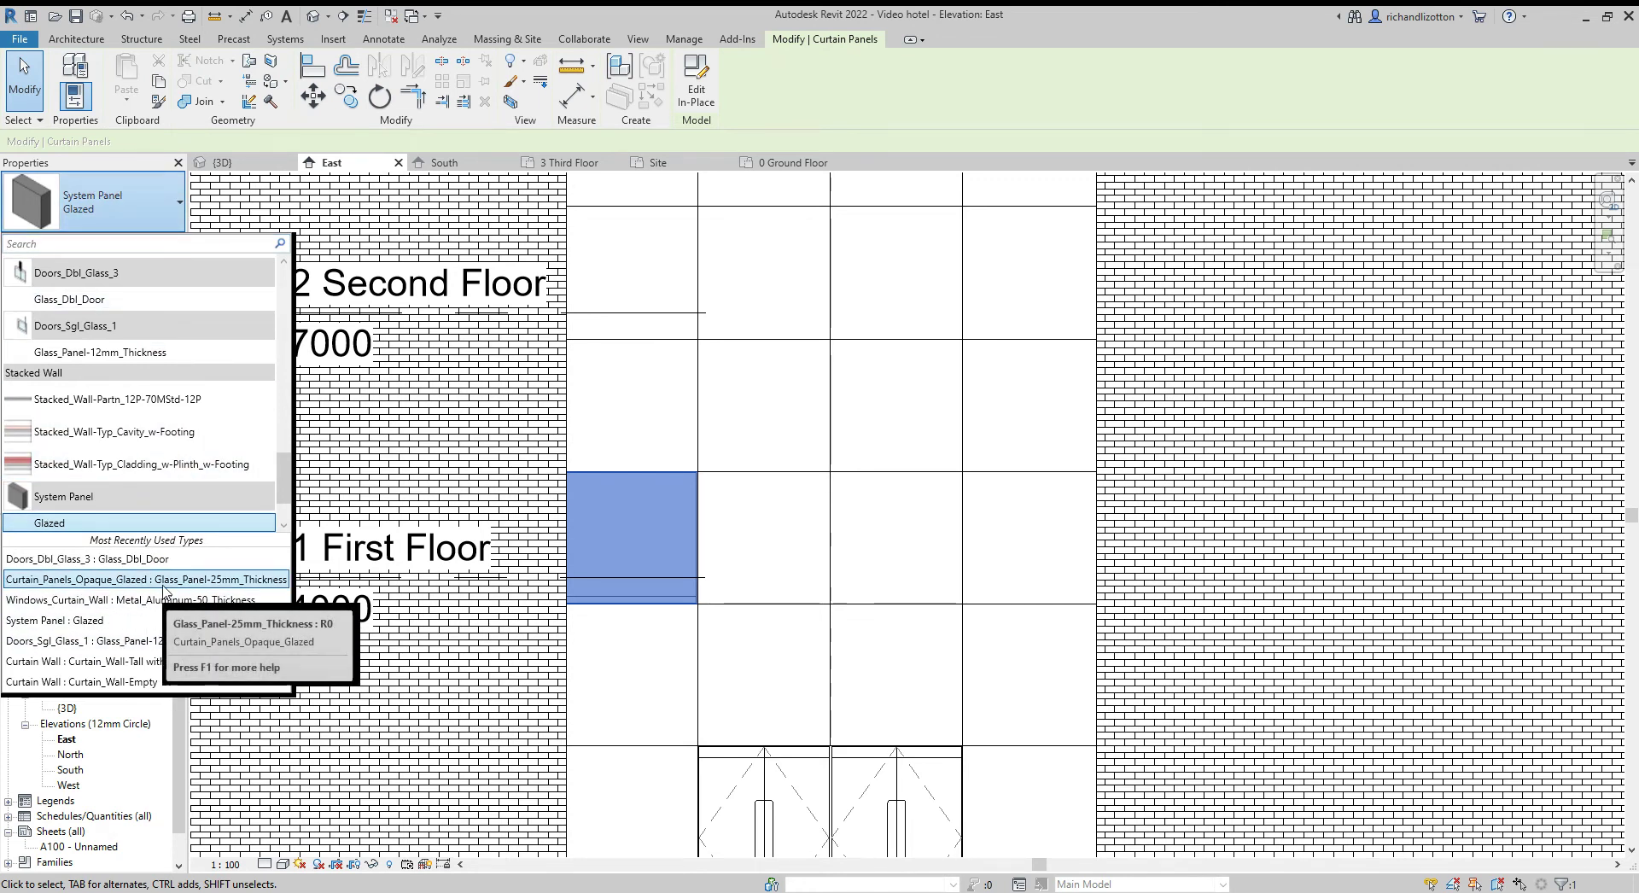
pyautogui.click(163, 580)
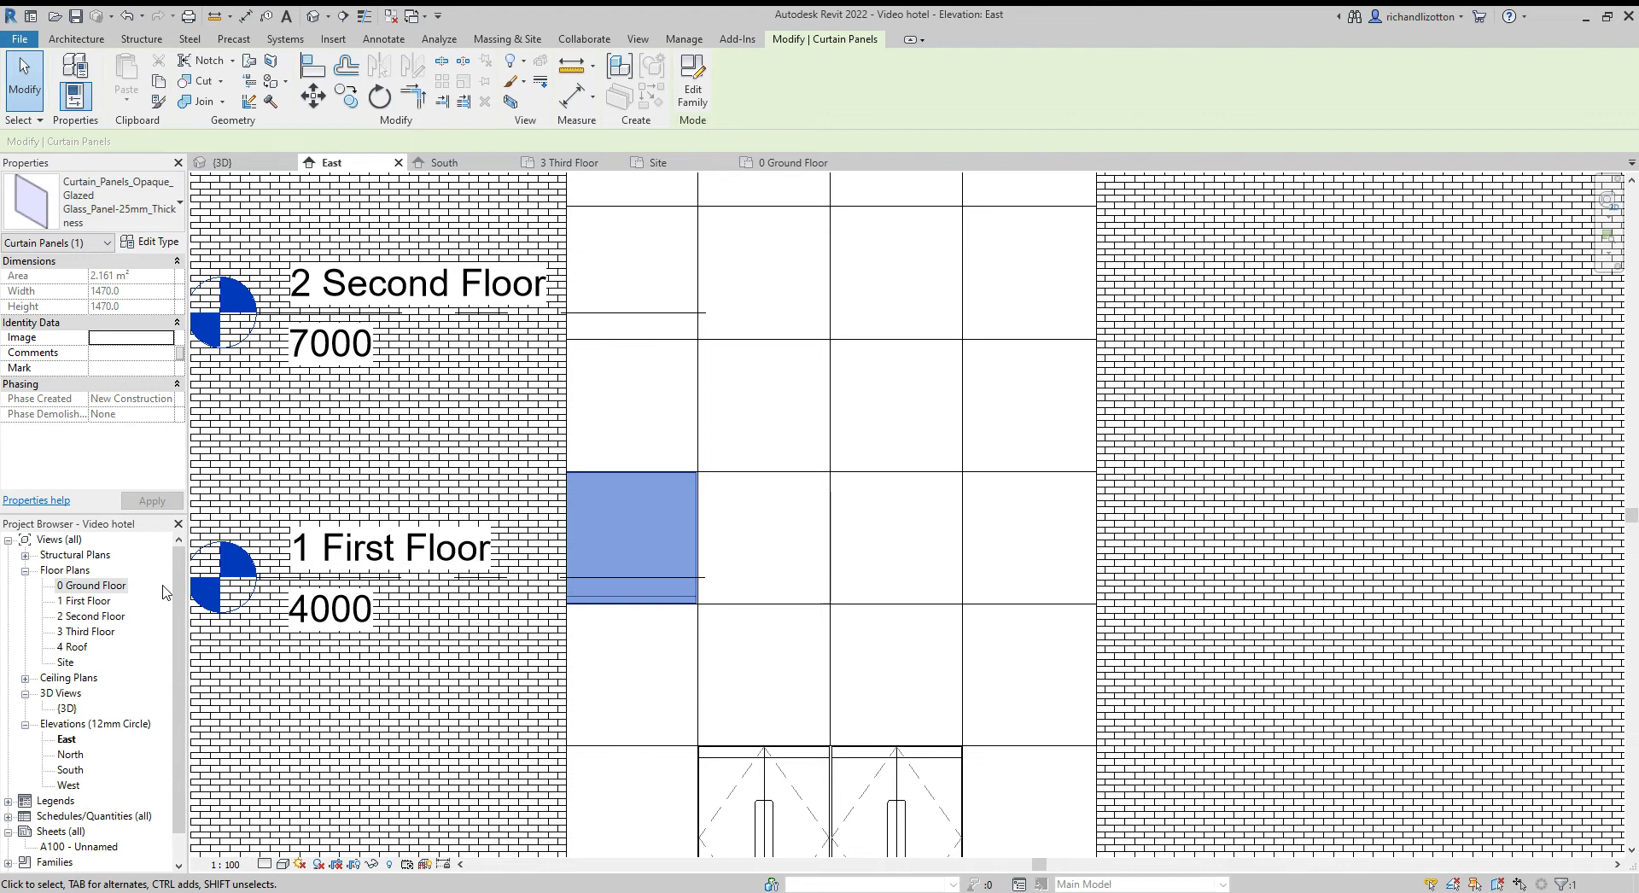
# - Change the two middle panels in the First Floor level row to Curtain_Panels_Opaque_Glazed : Glass_Panel-25mm_Thickness
pyautogui.click(820, 528)
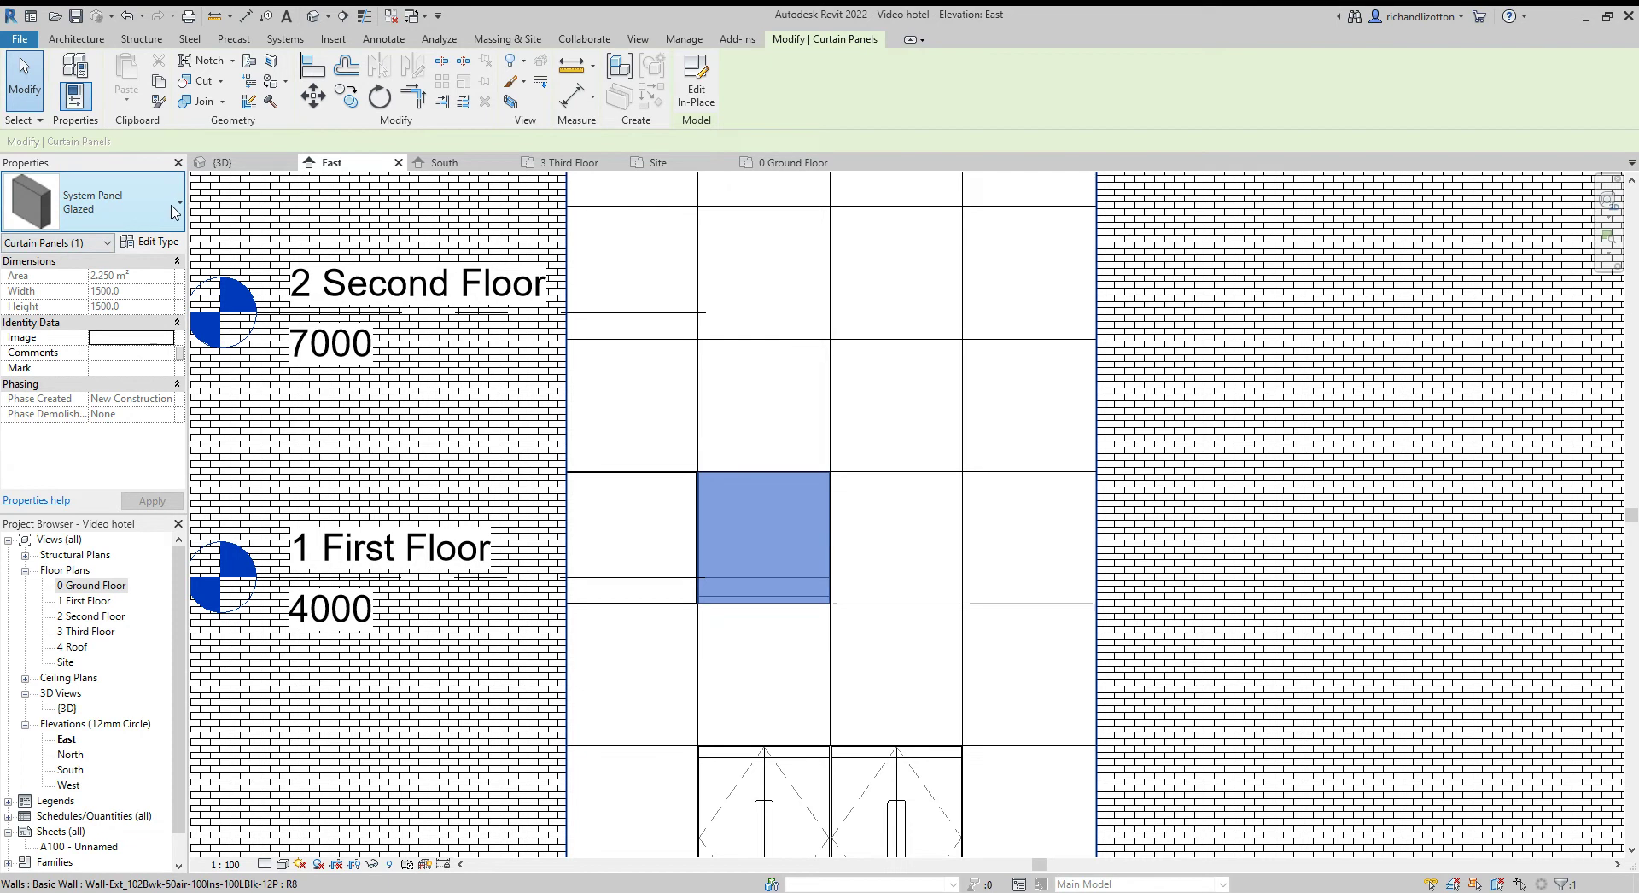
pyautogui.click(128, 204)
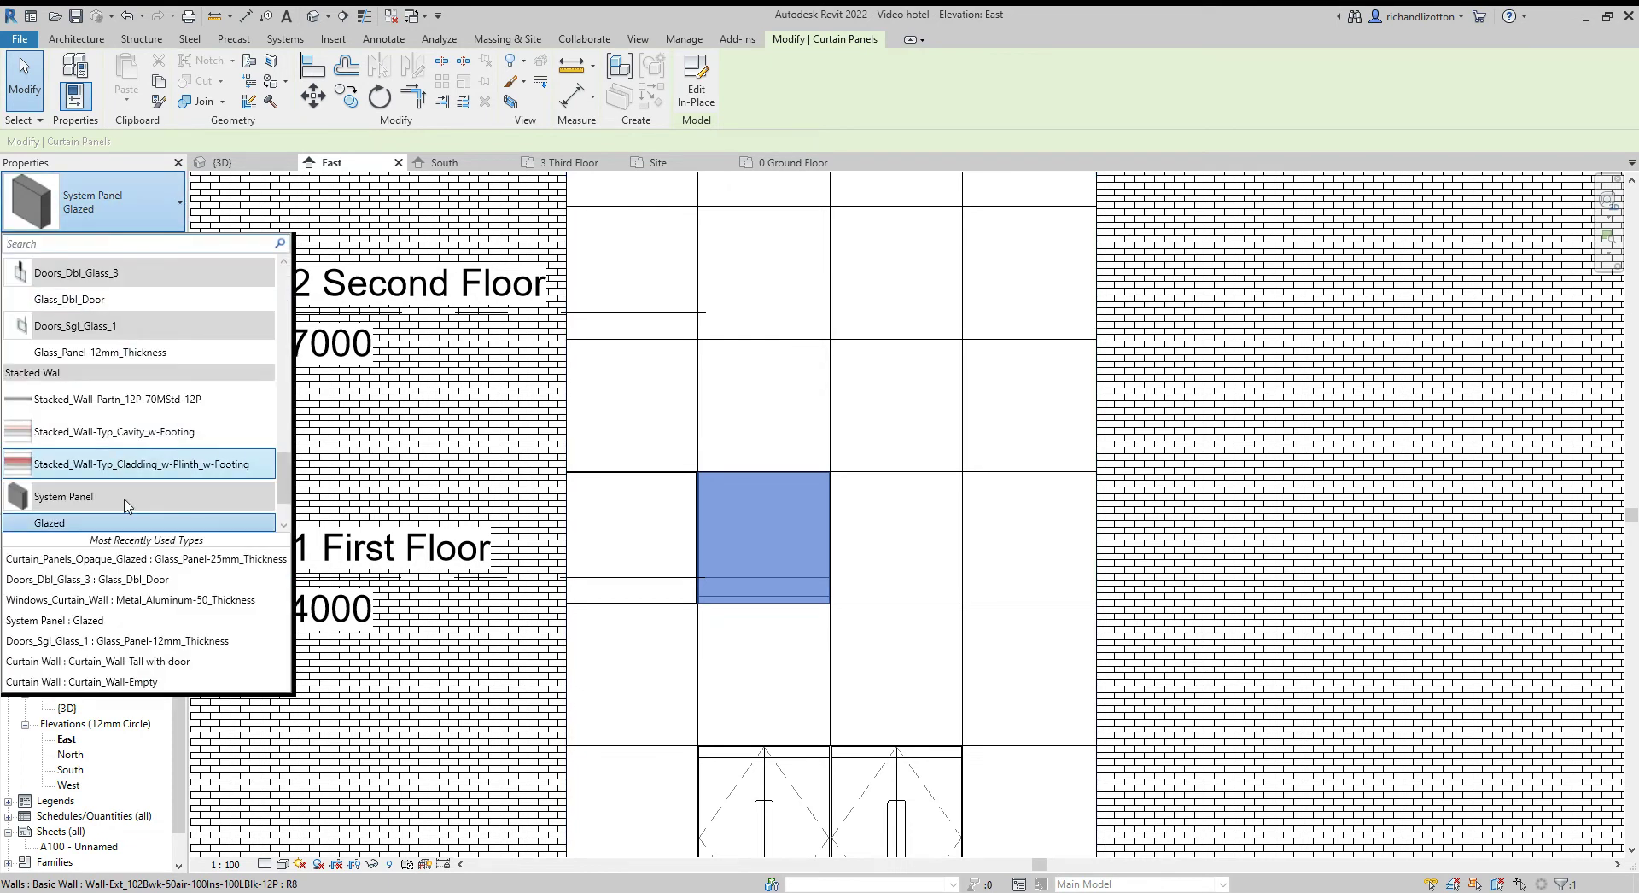
pyautogui.click(145, 559)
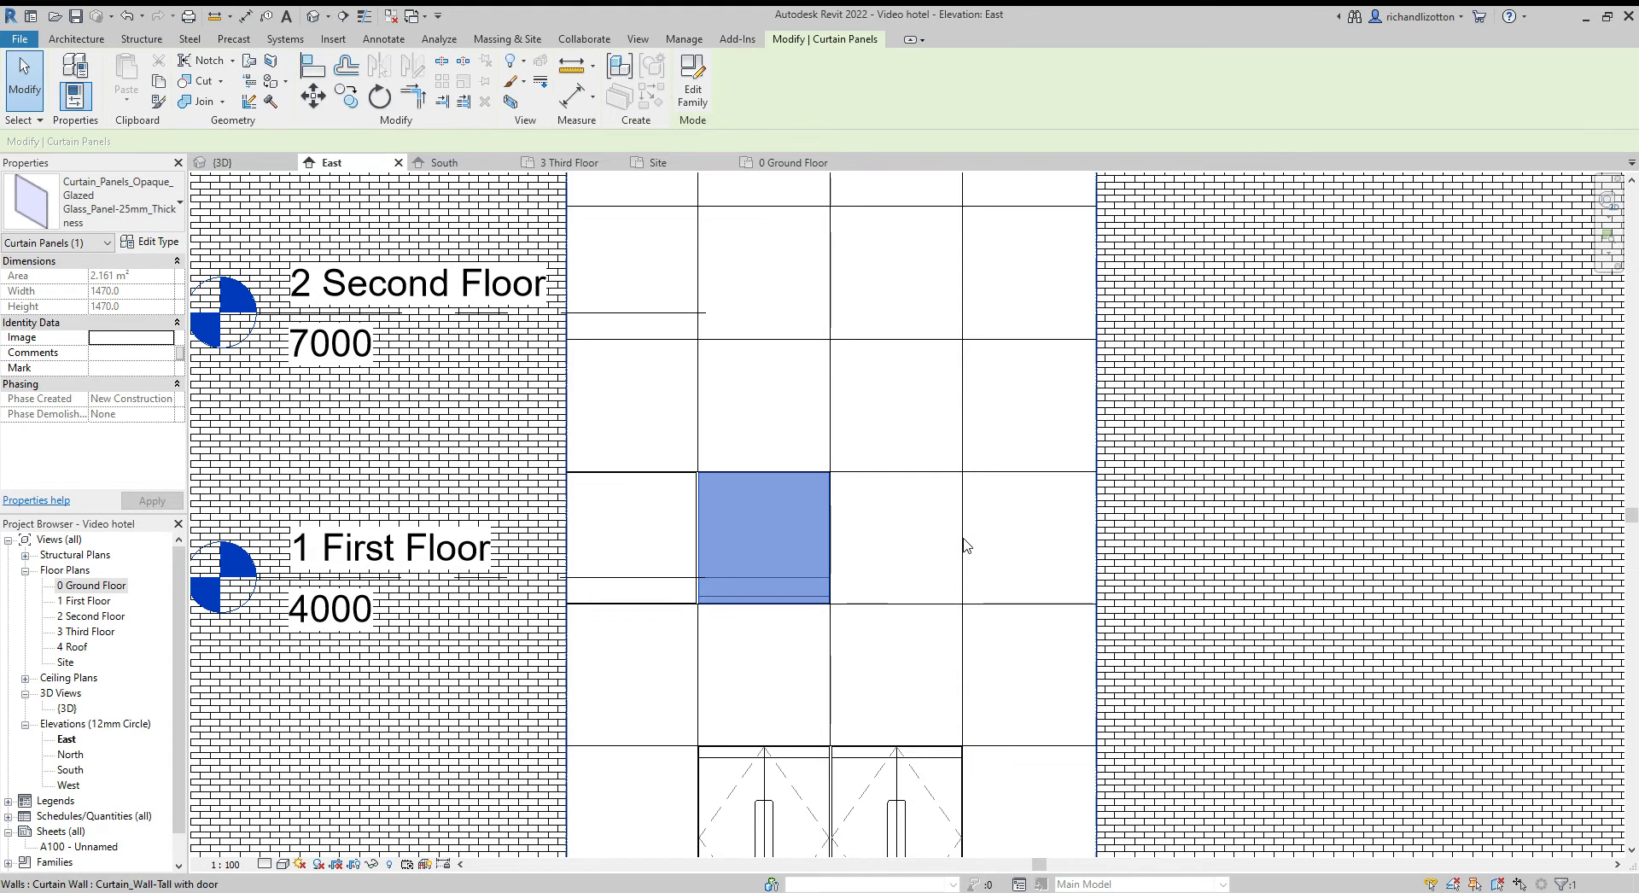
pyautogui.click(965, 546)
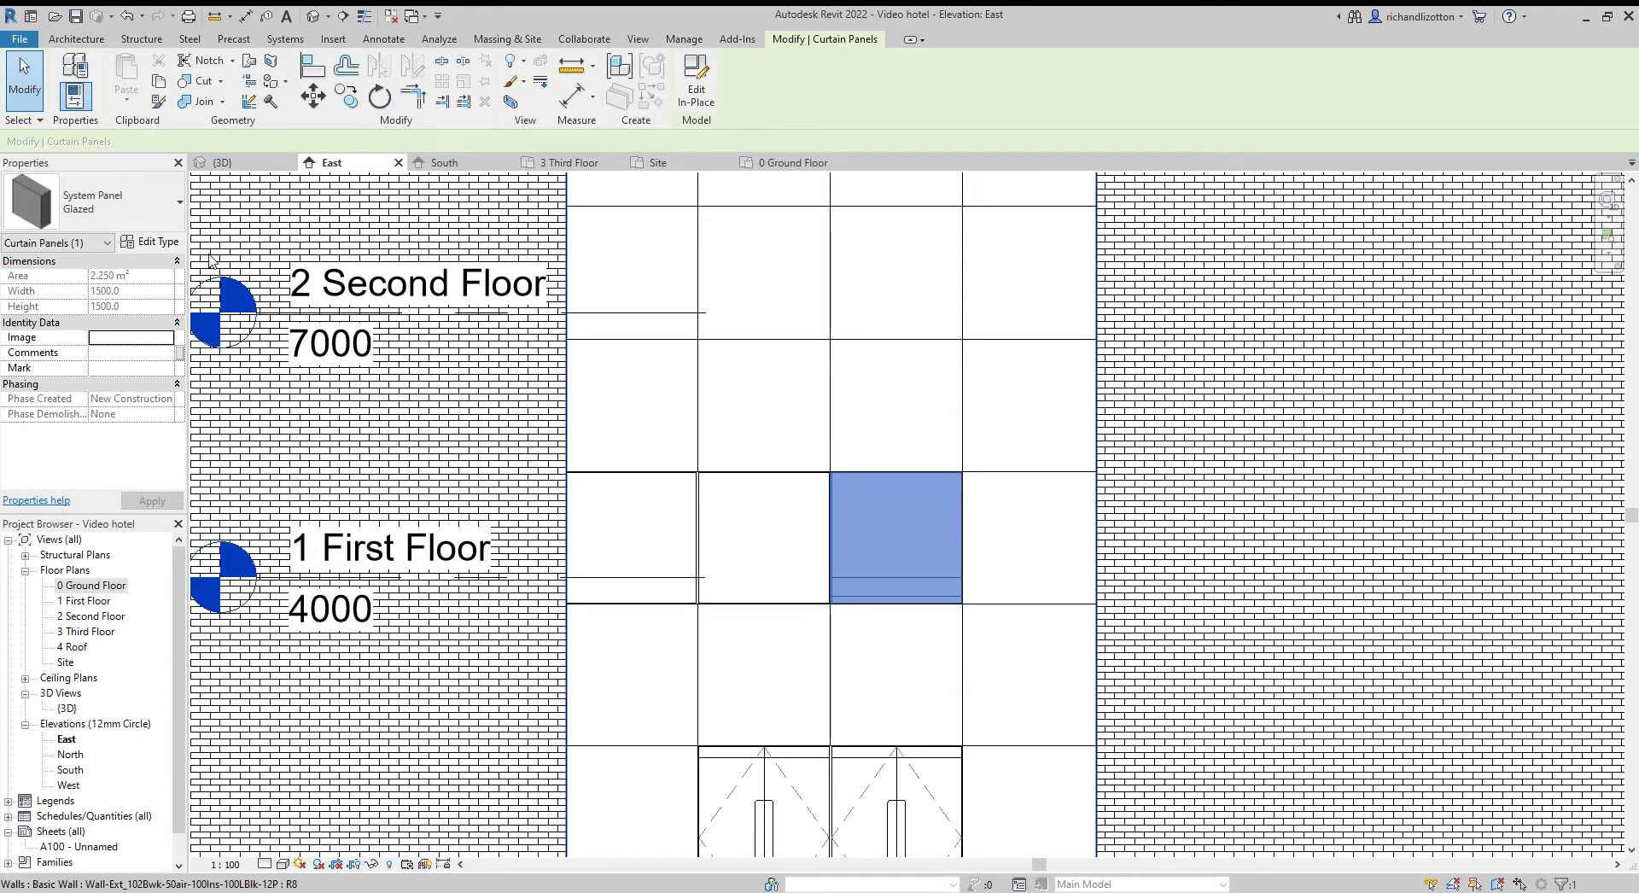
pyautogui.click(159, 221)
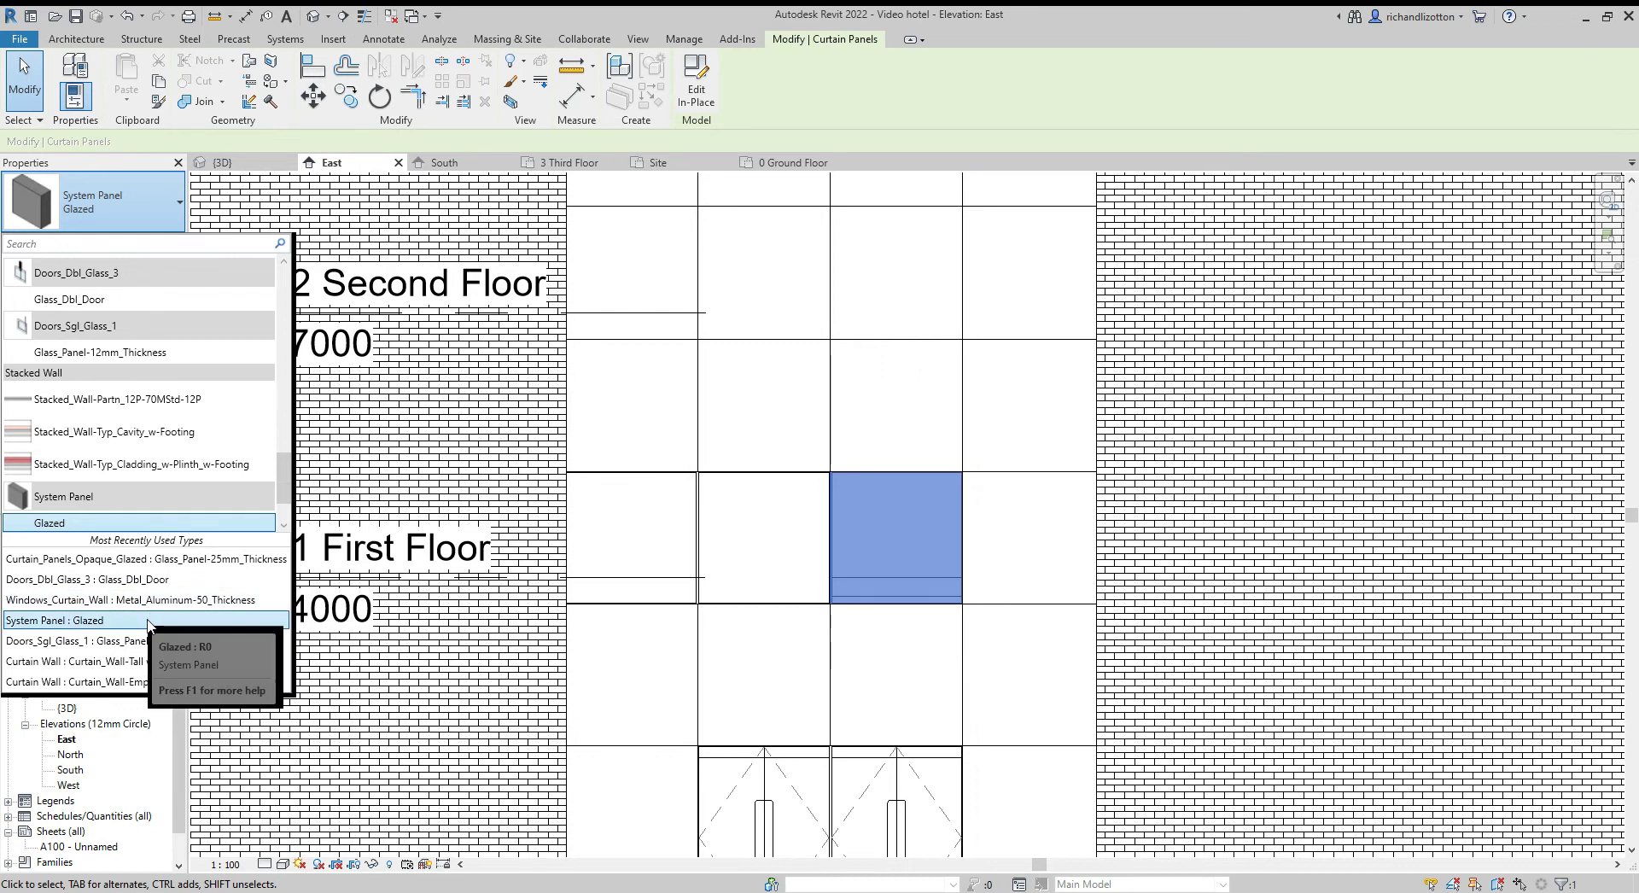
pyautogui.click(128, 558)
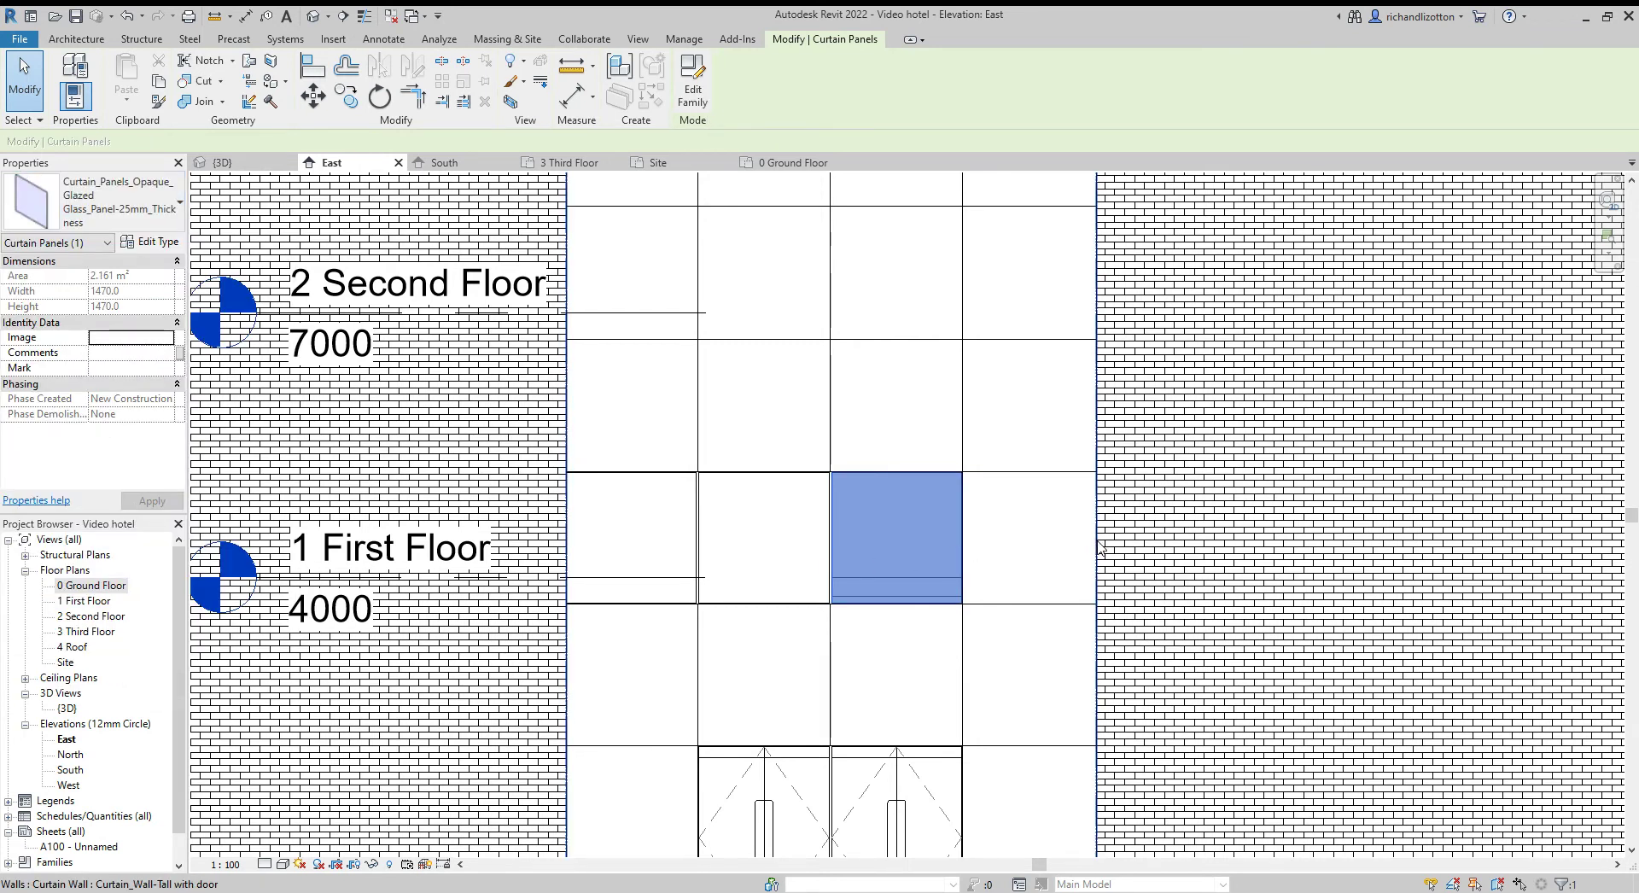
# - Change the rightmost panel in the First Floor level row to Curtain_Panels_Opaque_Glazed : Glass_Panel-25mm_Thickness
pyautogui.press('Tab')
pyautogui.press('Tab')
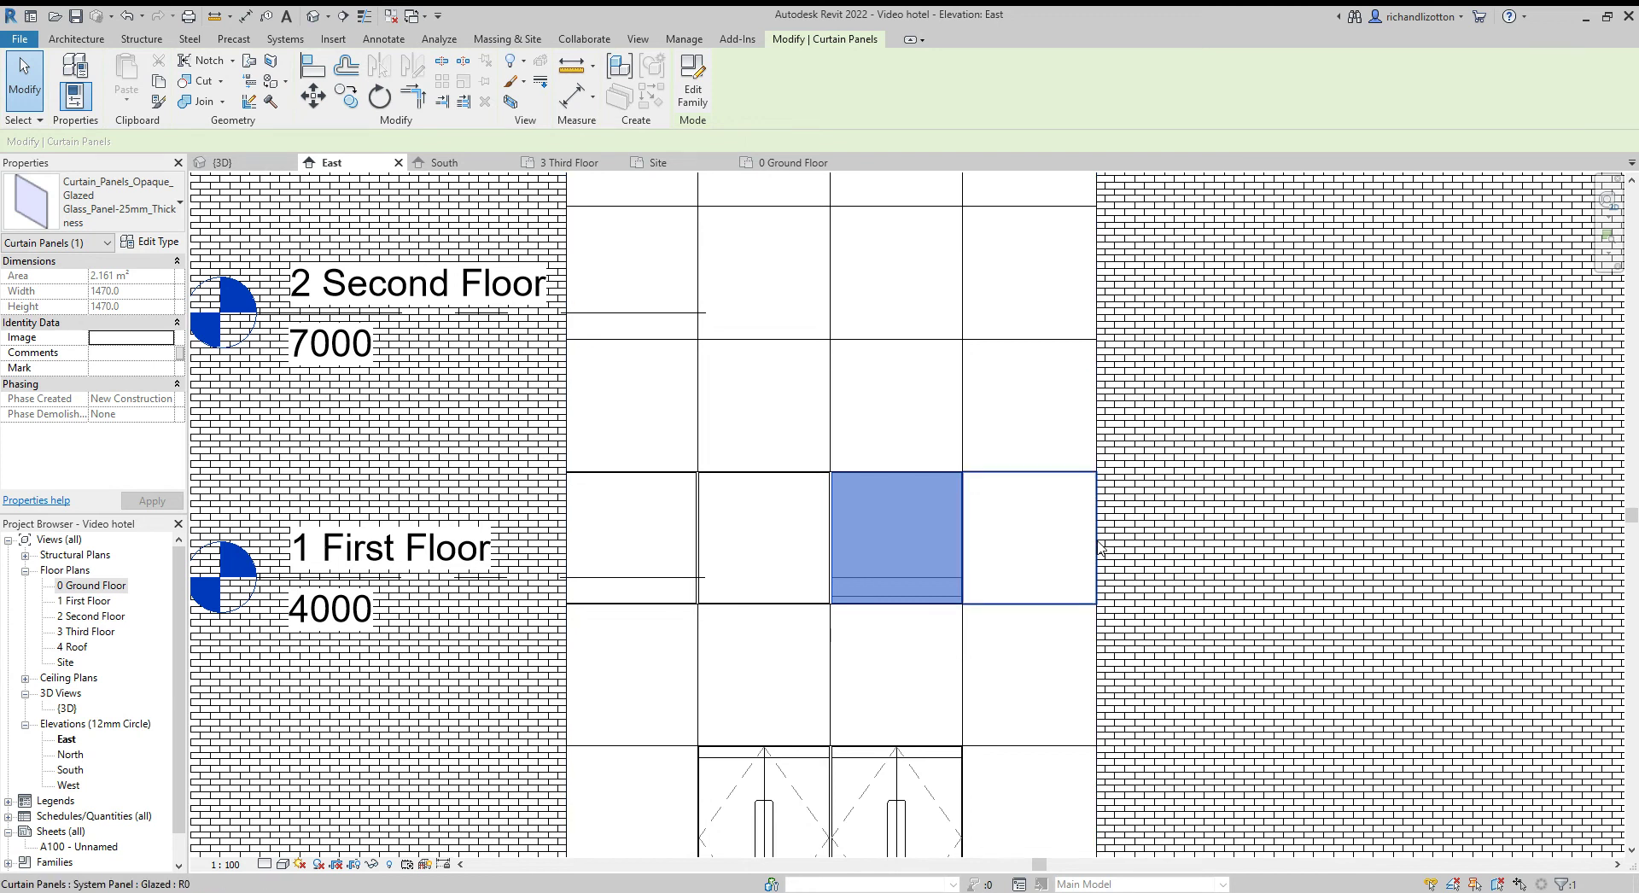
pyautogui.click(1099, 547)
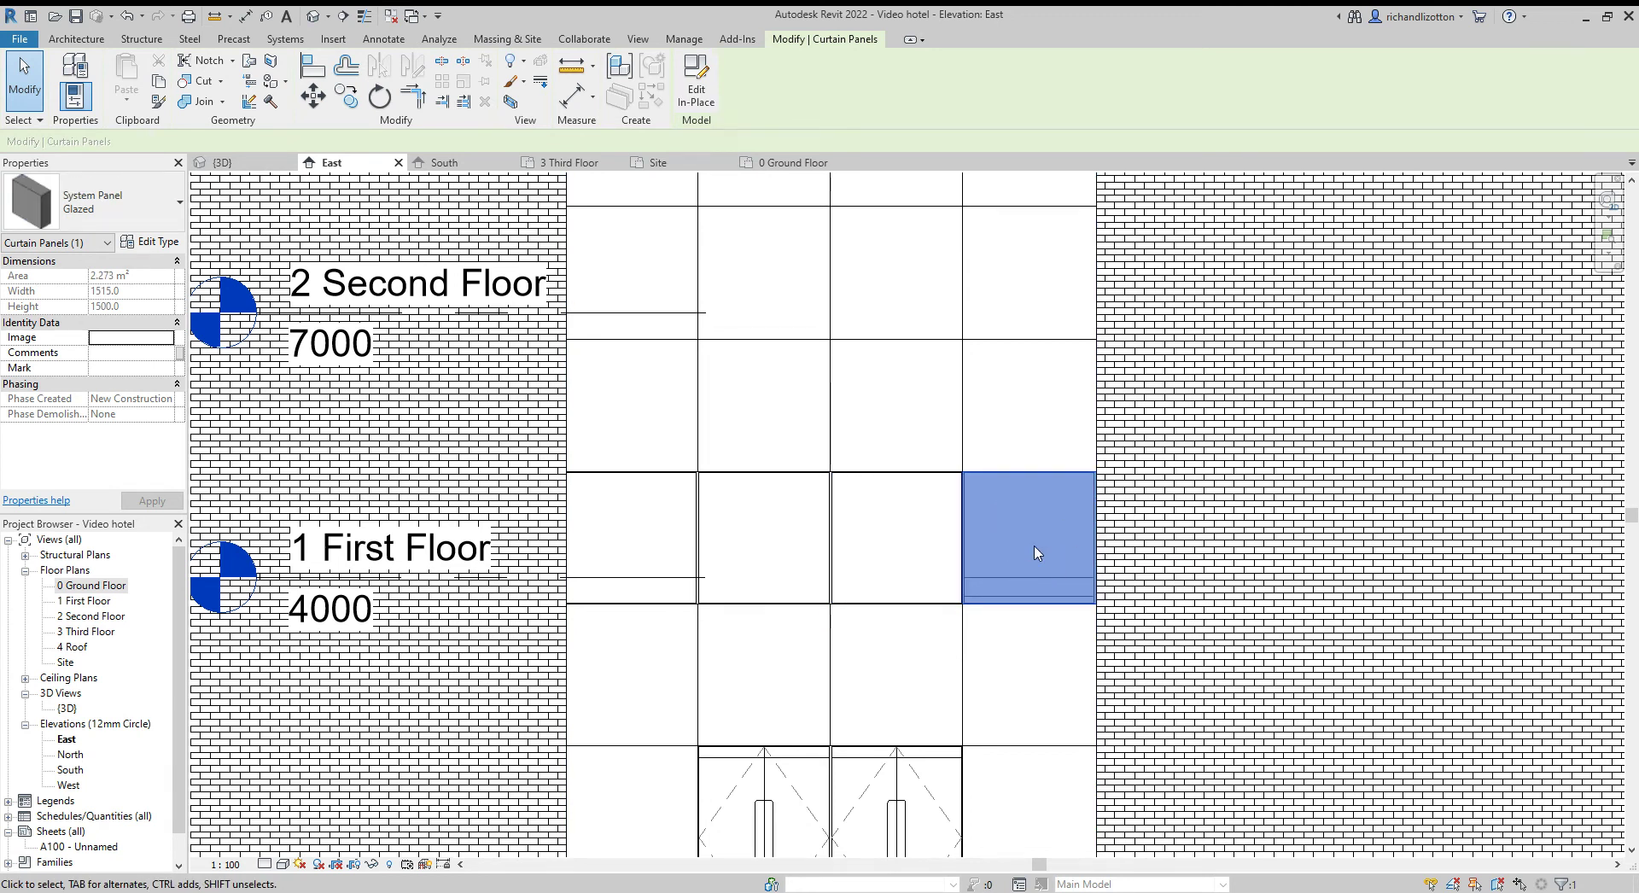
pyautogui.click(152, 217)
pyautogui.click(132, 560)
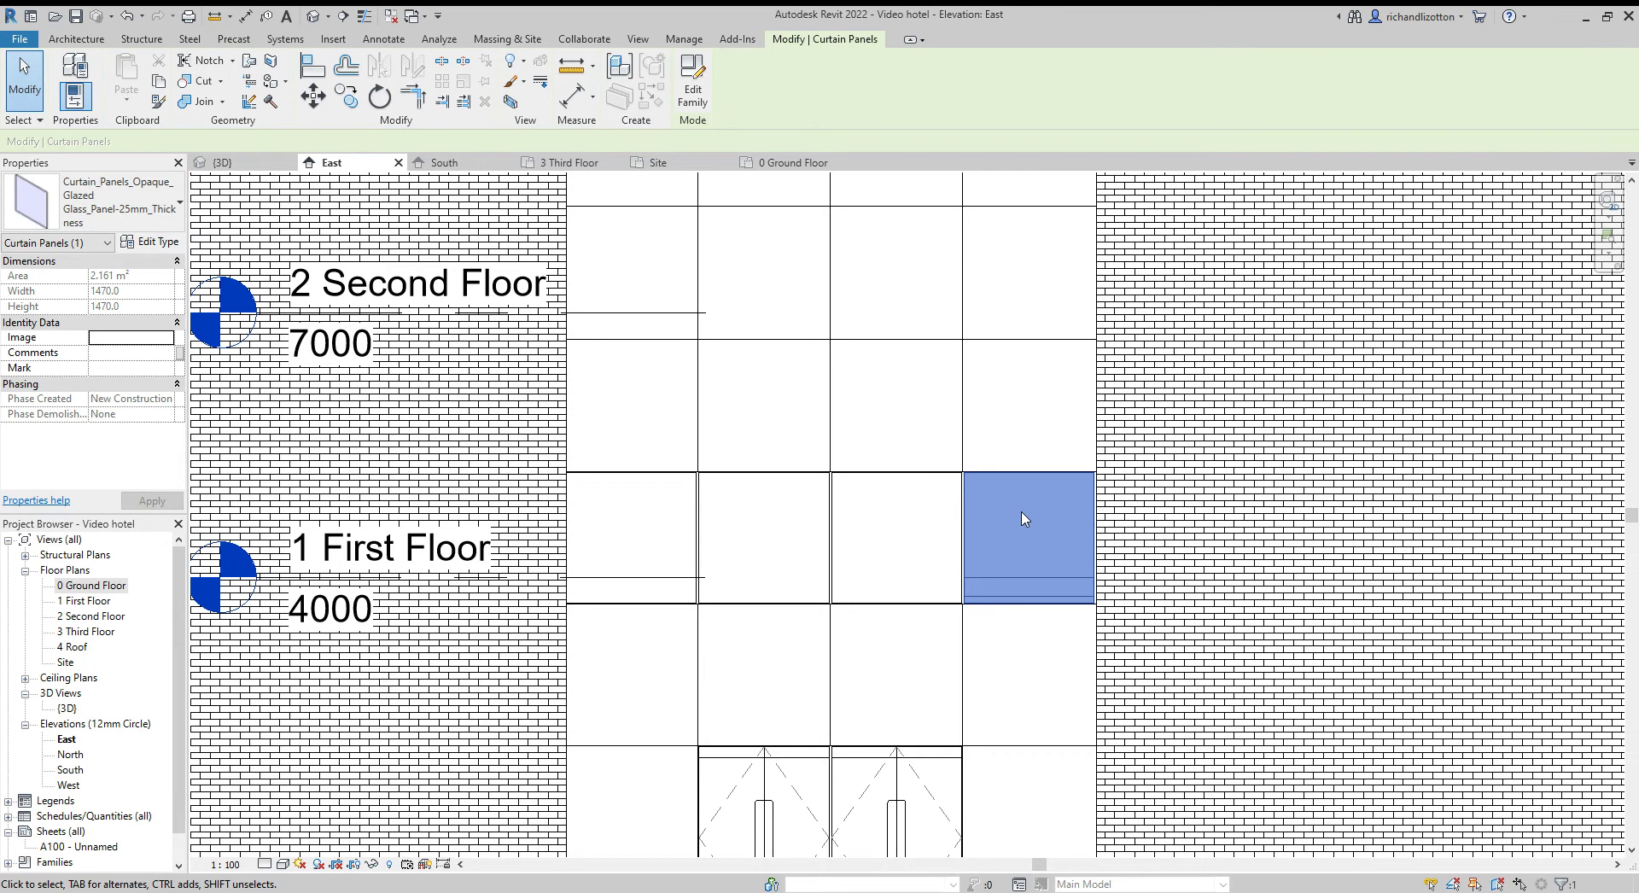
# - Change the leftmost glazed panel directly above the First Floor opaque row to Windows_Curtain_Wall : Metal_Aluminum-50_Thickness
pyautogui.moveTo(1048, 664); pyautogui.dragTo(1043, 714, button='middle')
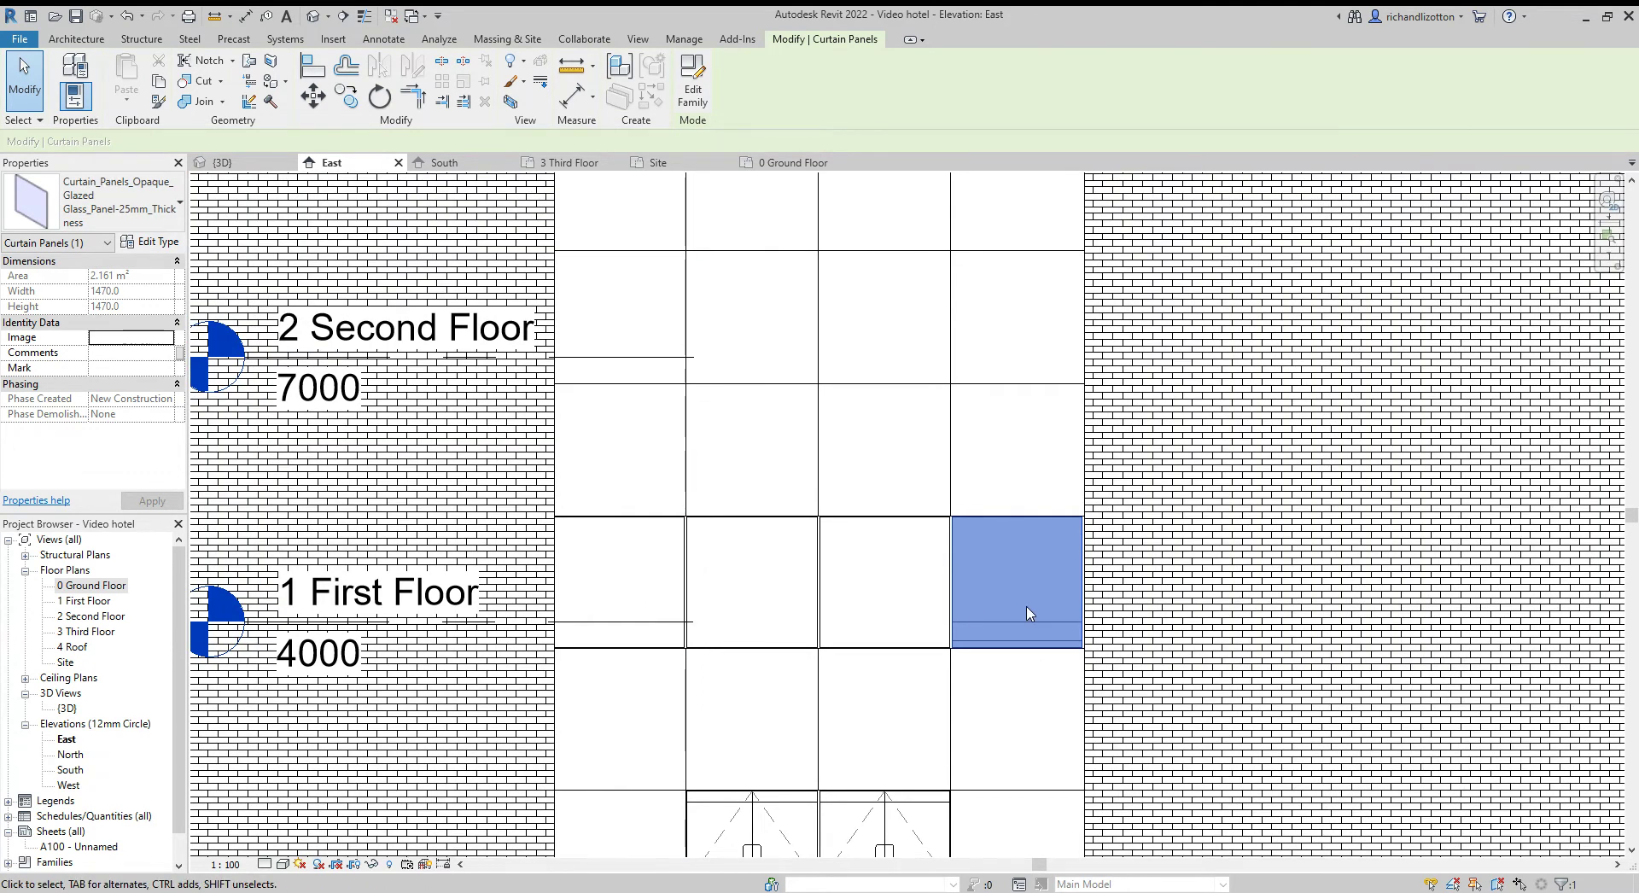
pyautogui.scroll(-1, 1024, 596)
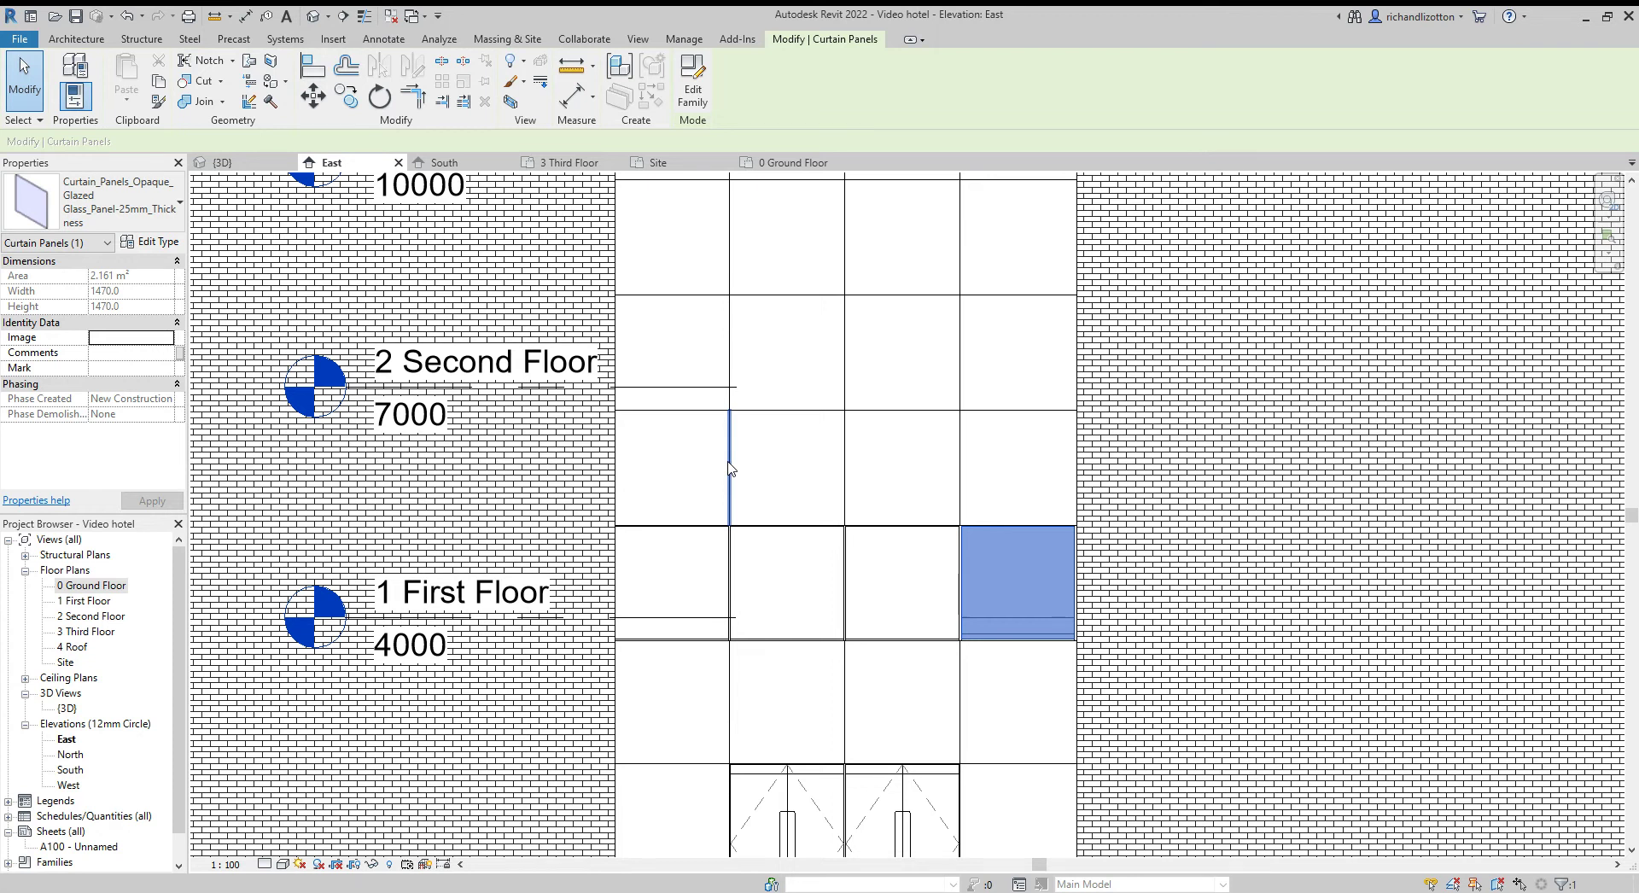
pyautogui.scroll(2, 728, 468)
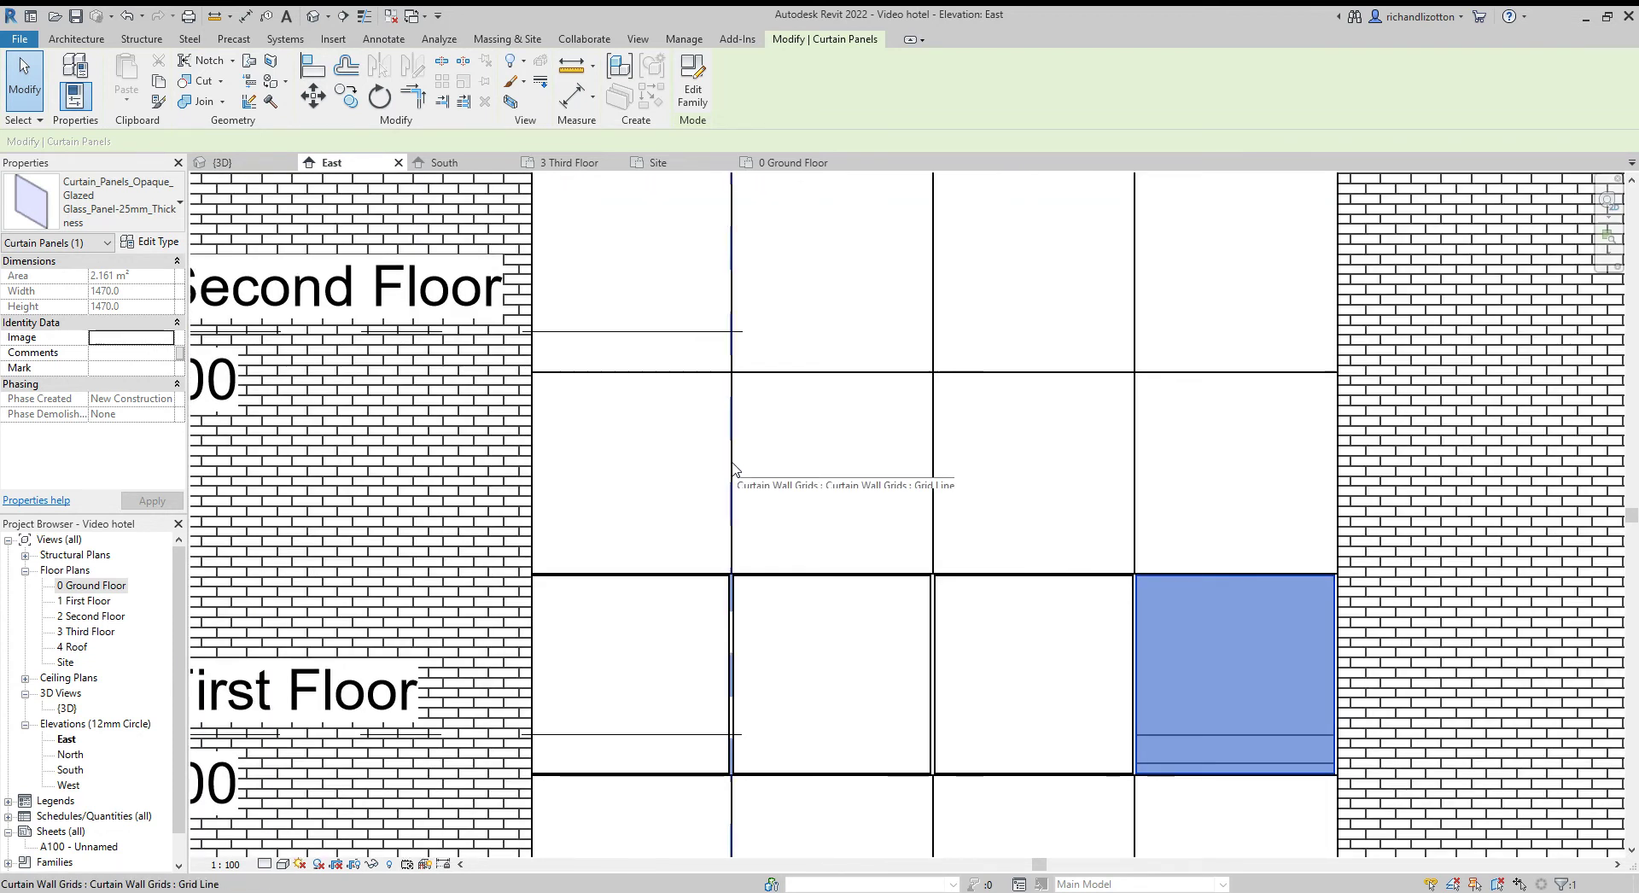
pyautogui.press('Tab')
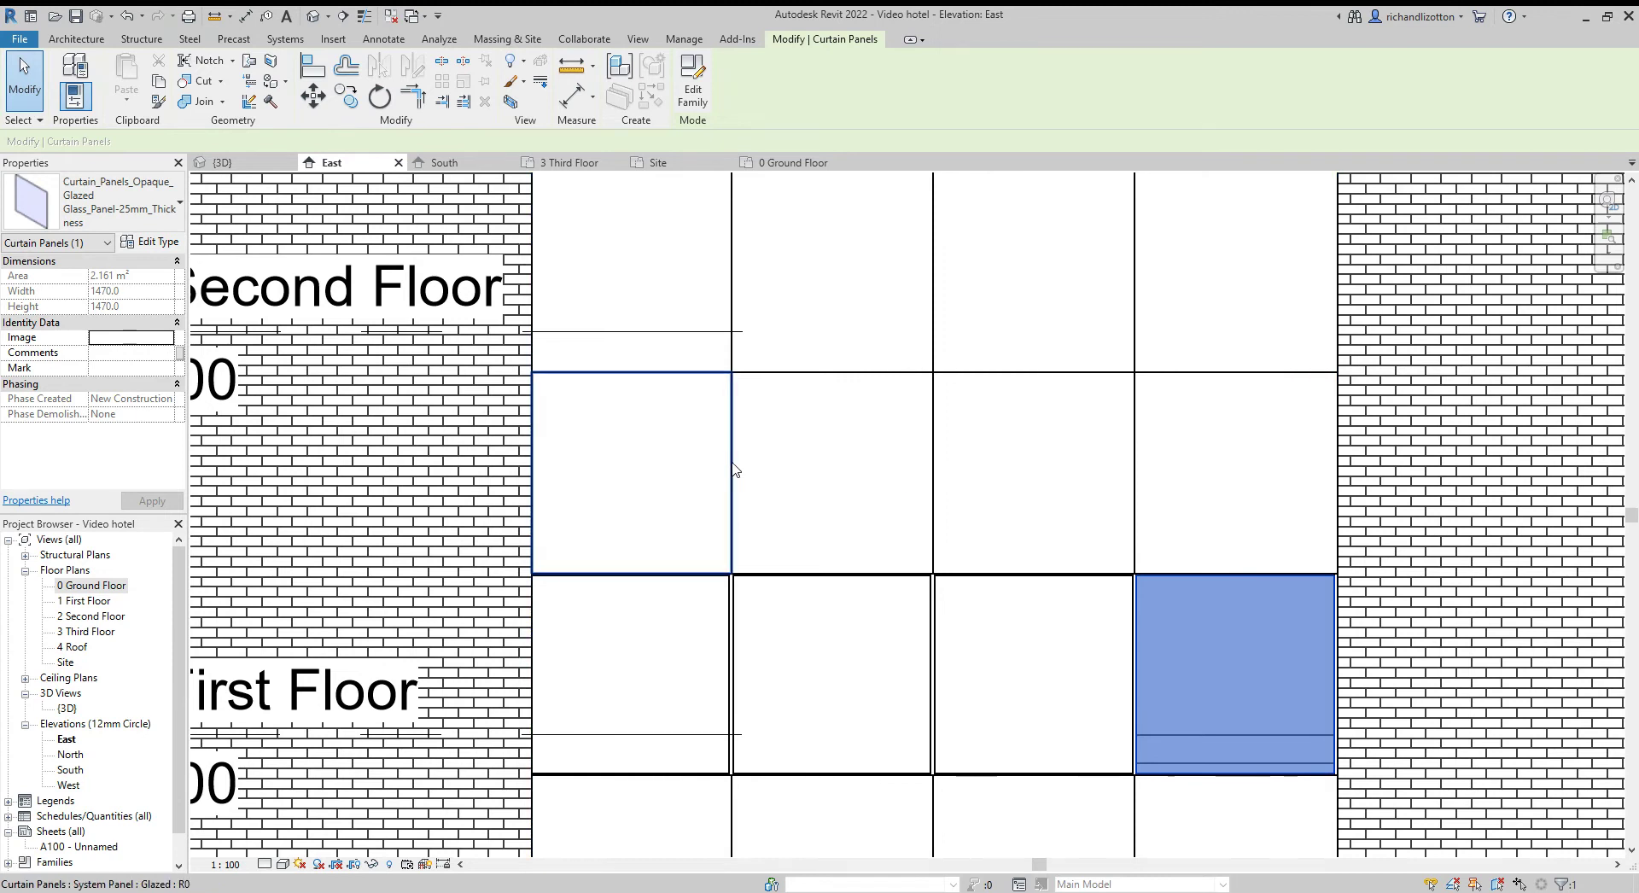
pyautogui.click(734, 468)
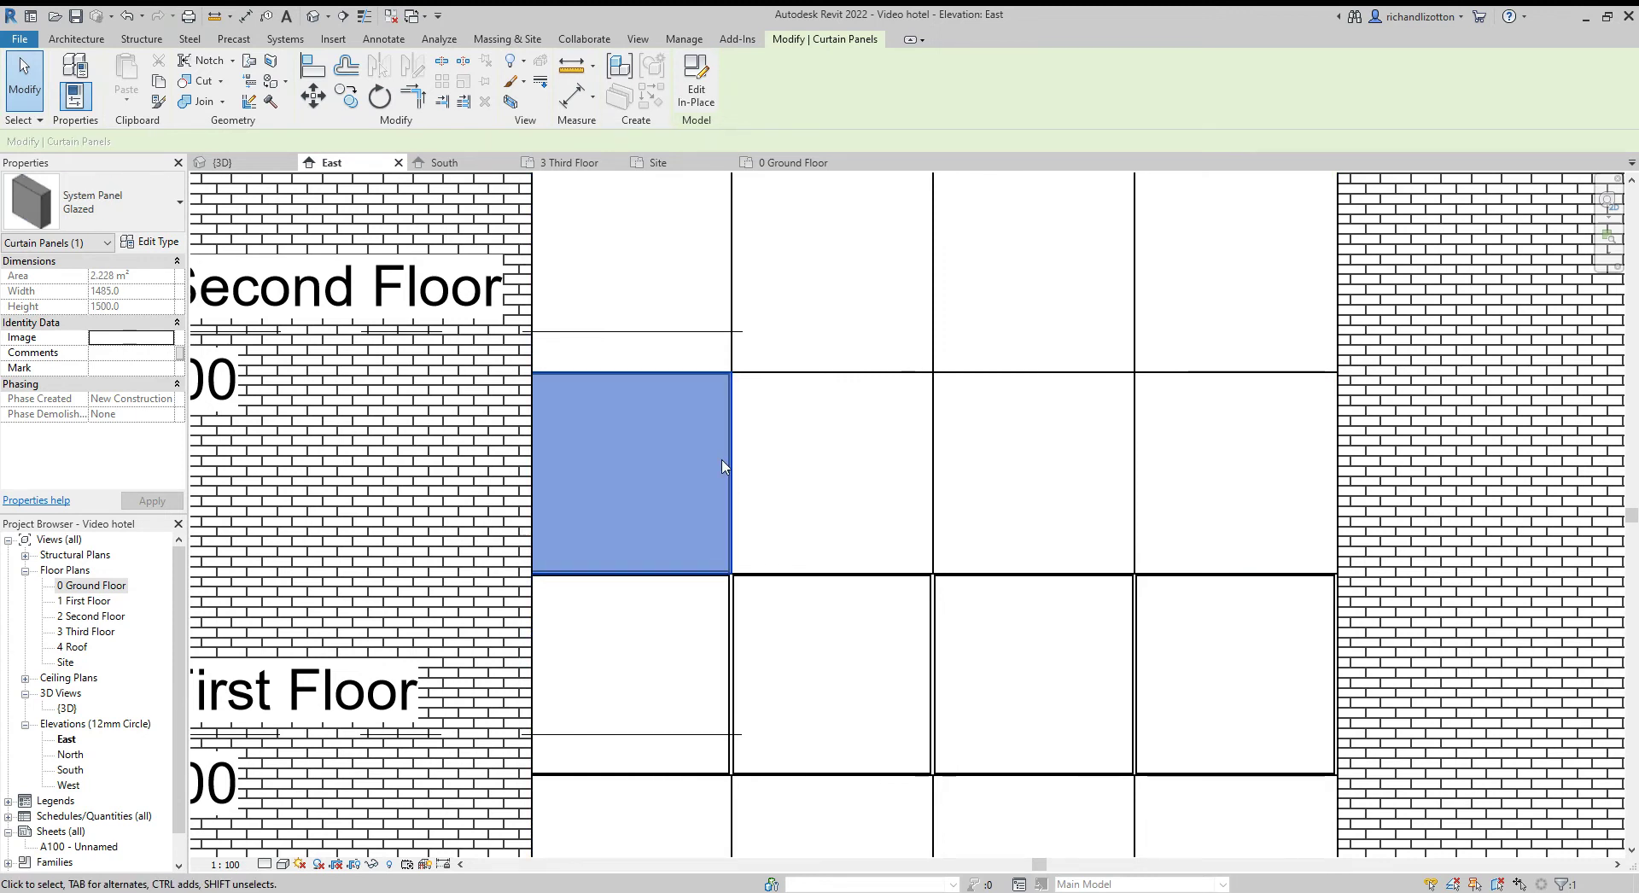
pyautogui.click(171, 203)
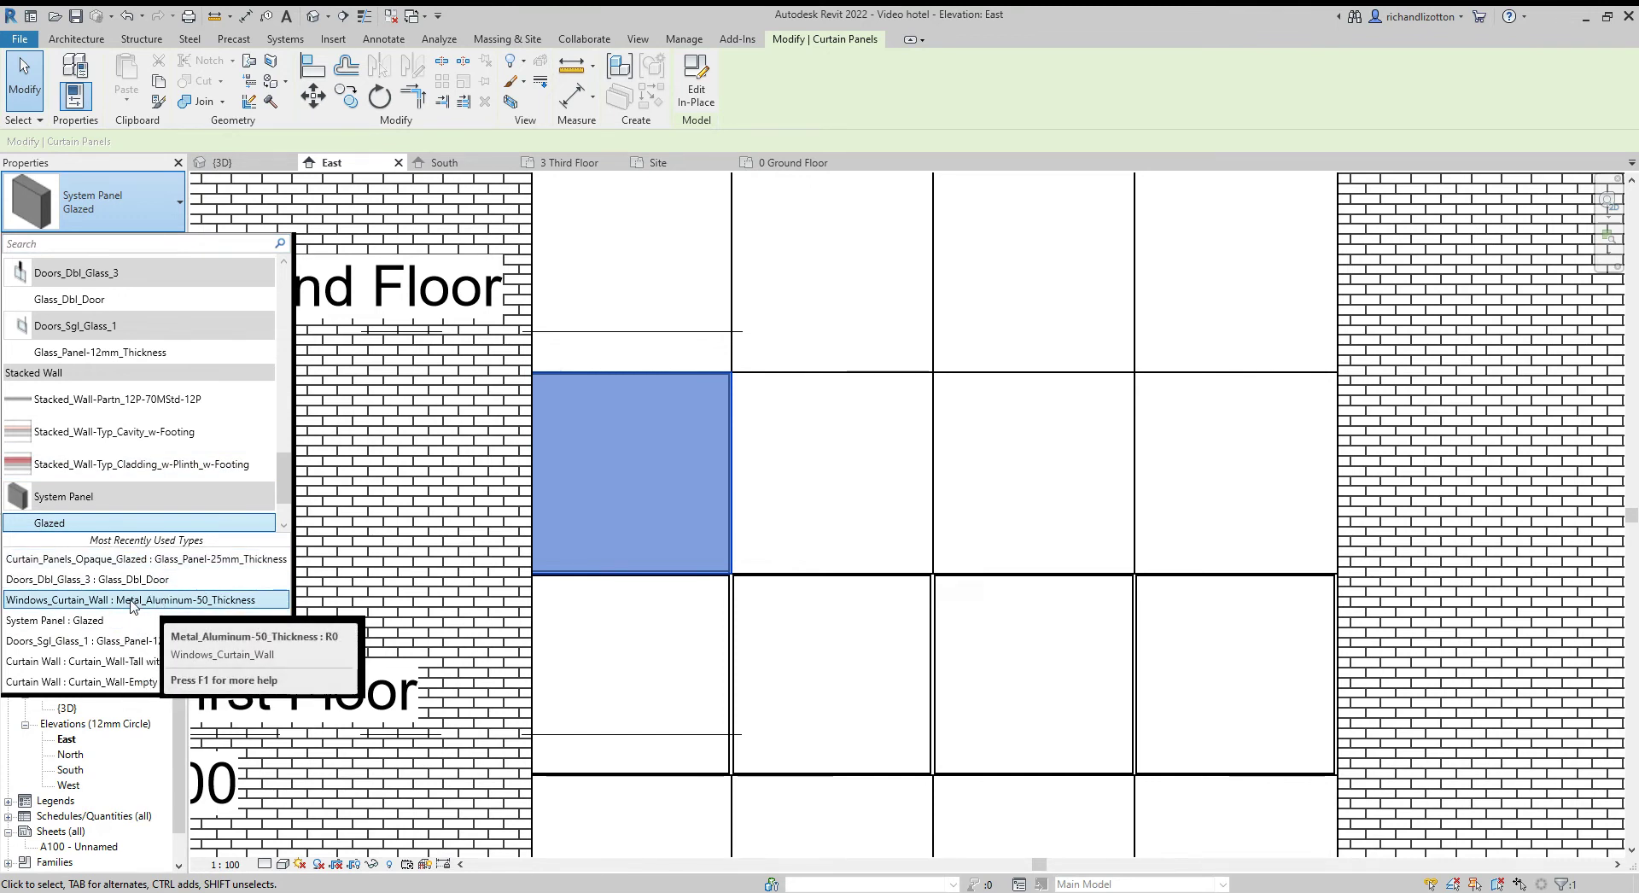
pyautogui.click(182, 601)
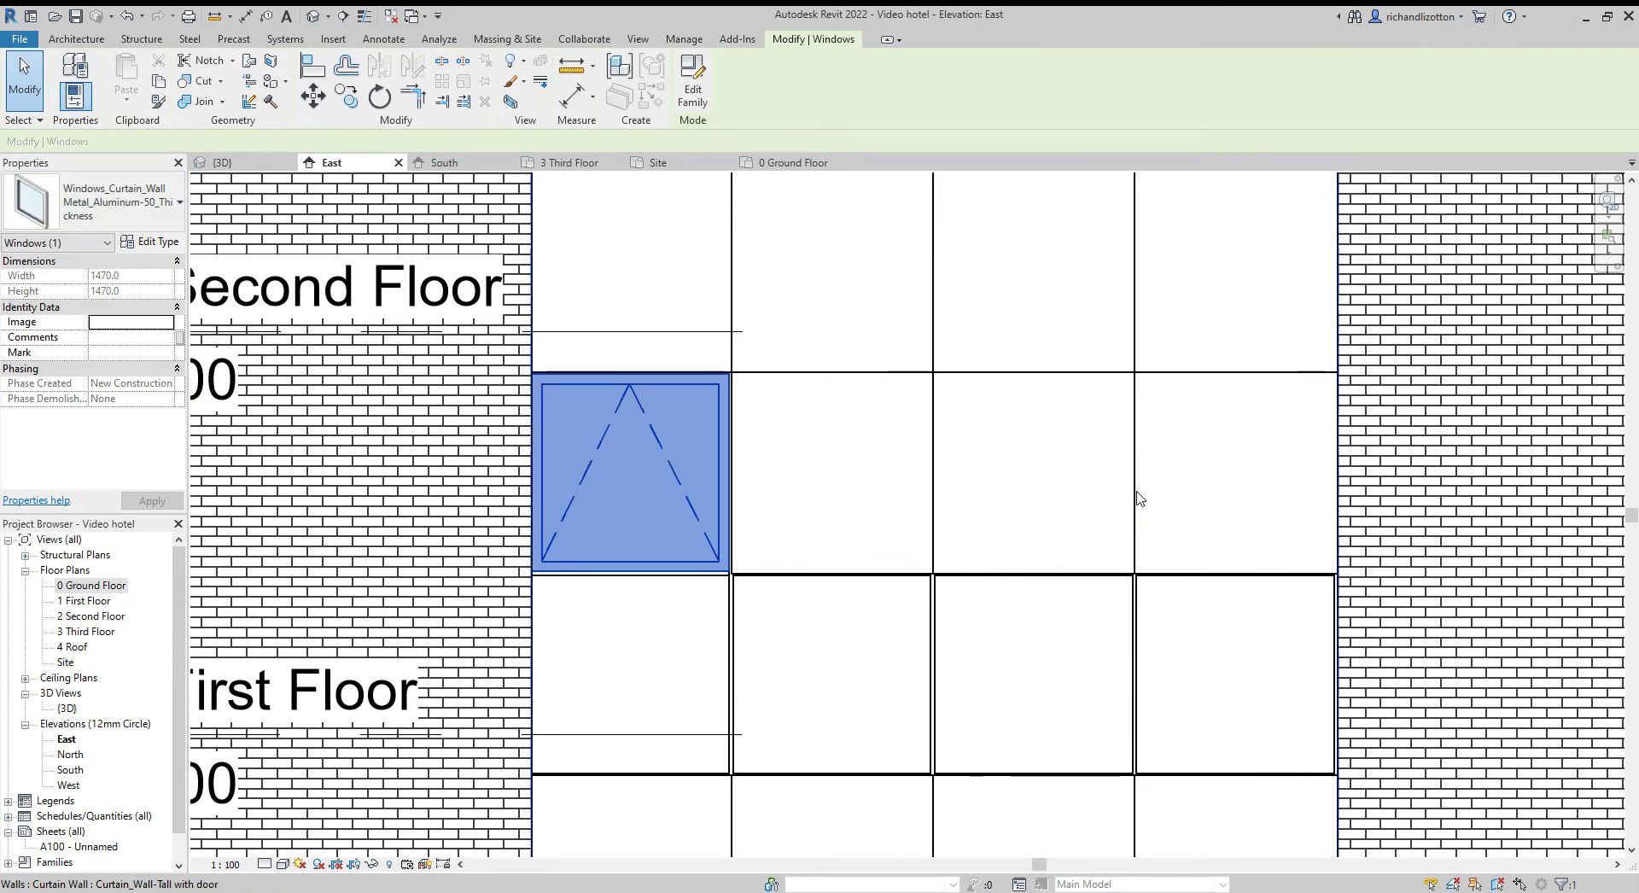
# - Change the rightmost glazed panel in the row of the new window to Windows_Curtain_Wall : Metal_Aluminum-50_Thickness
pyautogui.click(1340, 491)
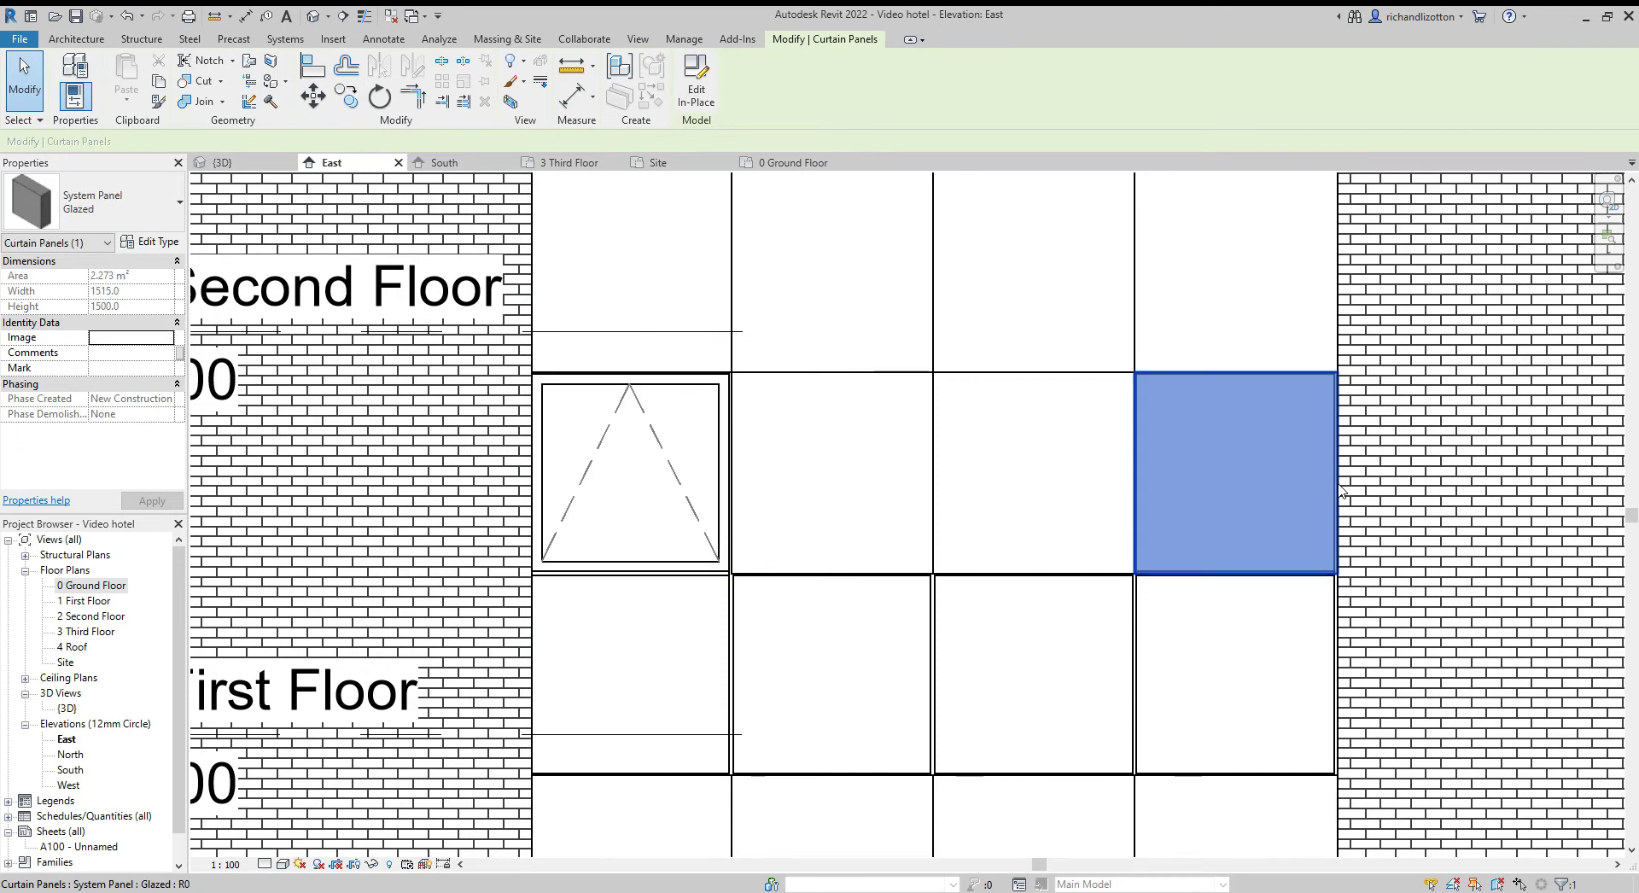
pyautogui.click(135, 200)
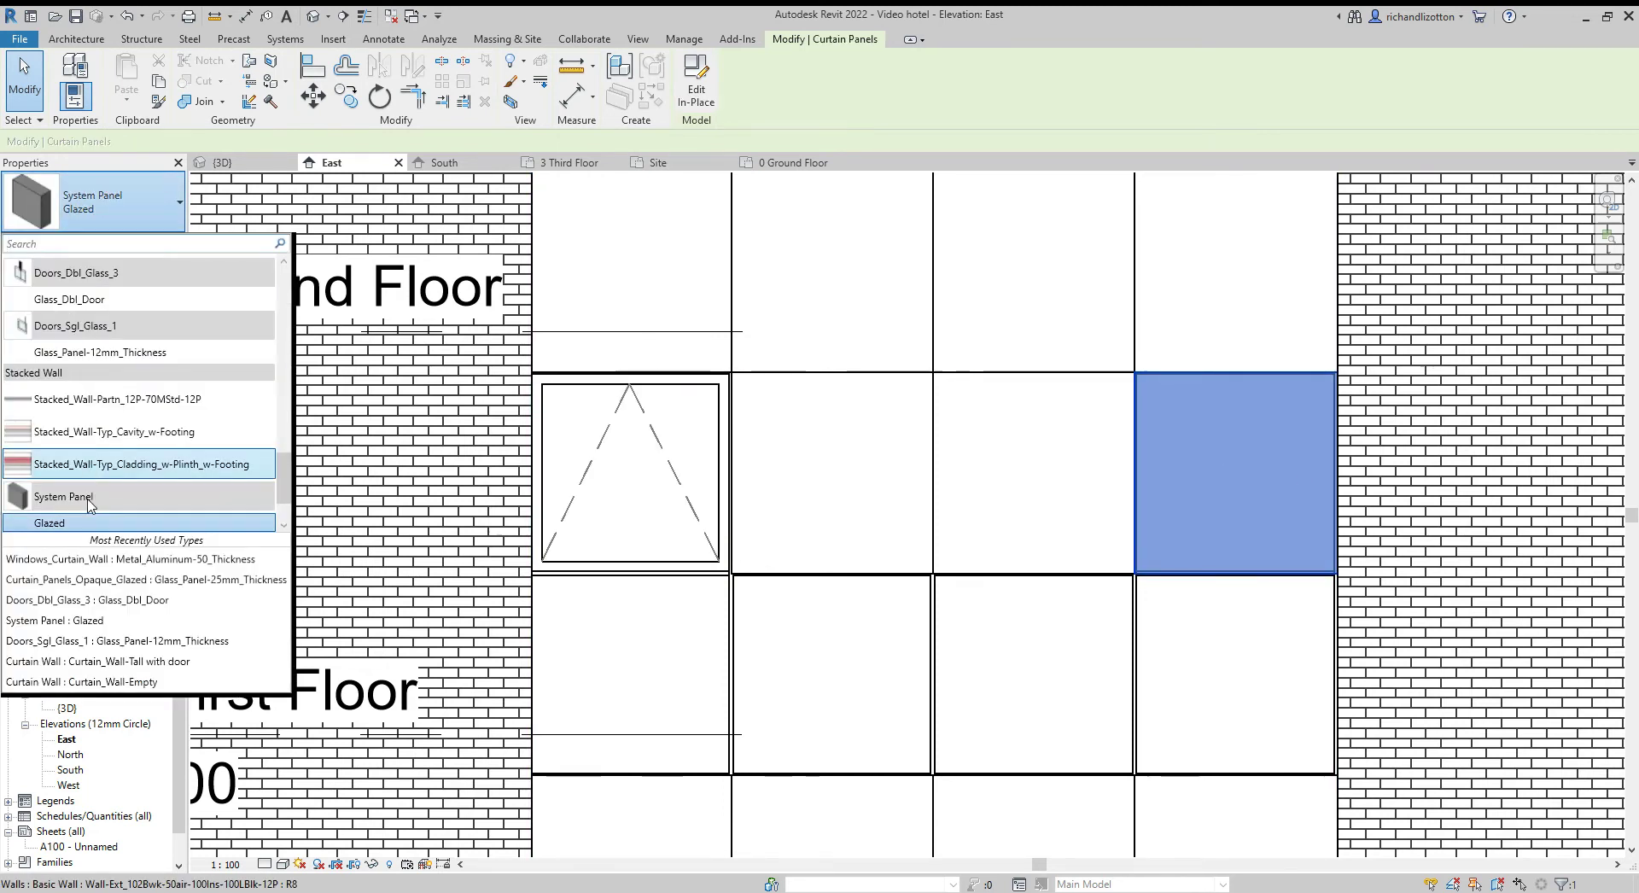
pyautogui.click(107, 561)
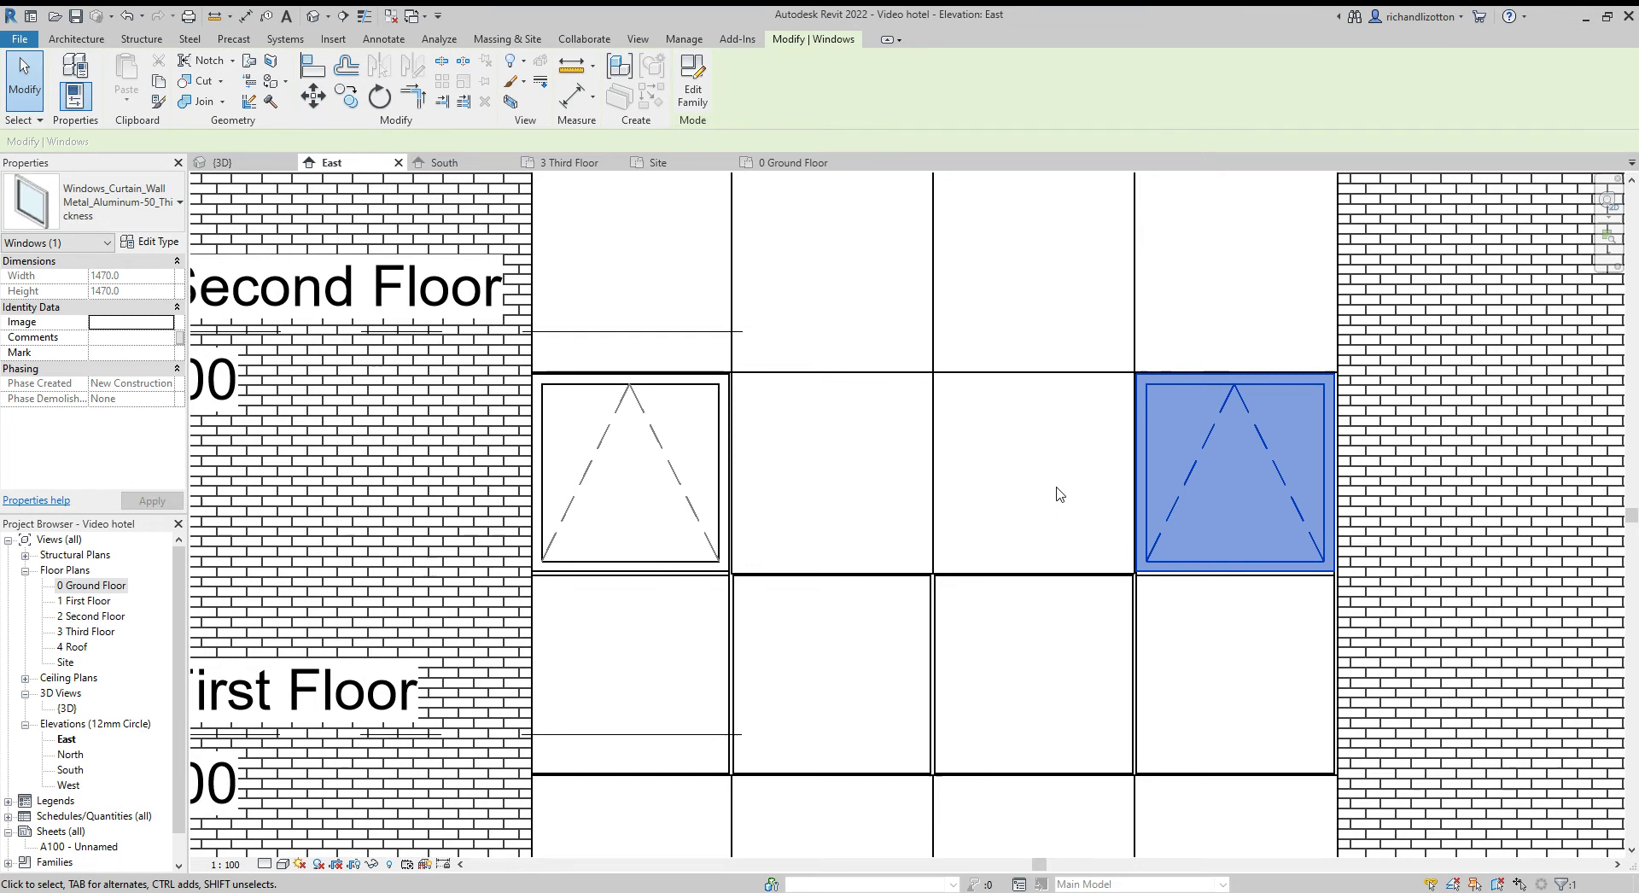
pyautogui.press('Escape')
pyautogui.scroll(-3, 1056, 388)
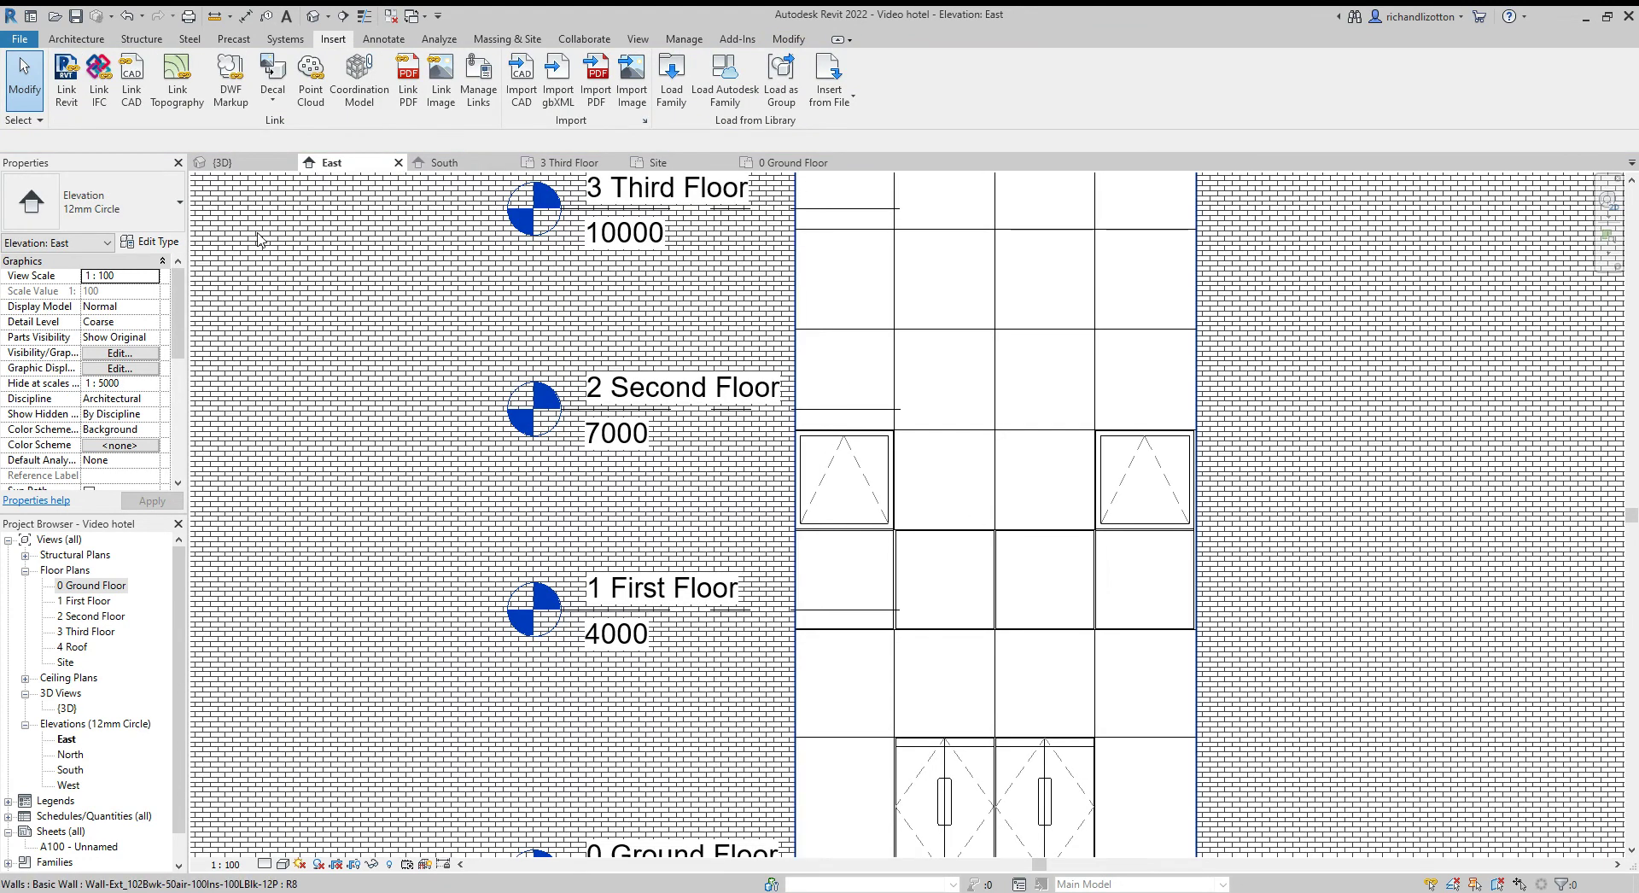
# - Examine the curtain wall's doors, opaque panels and windows from outside in the 3D view
pyautogui.click(223, 162)
pyautogui.scroll(-2, 1048, 636)
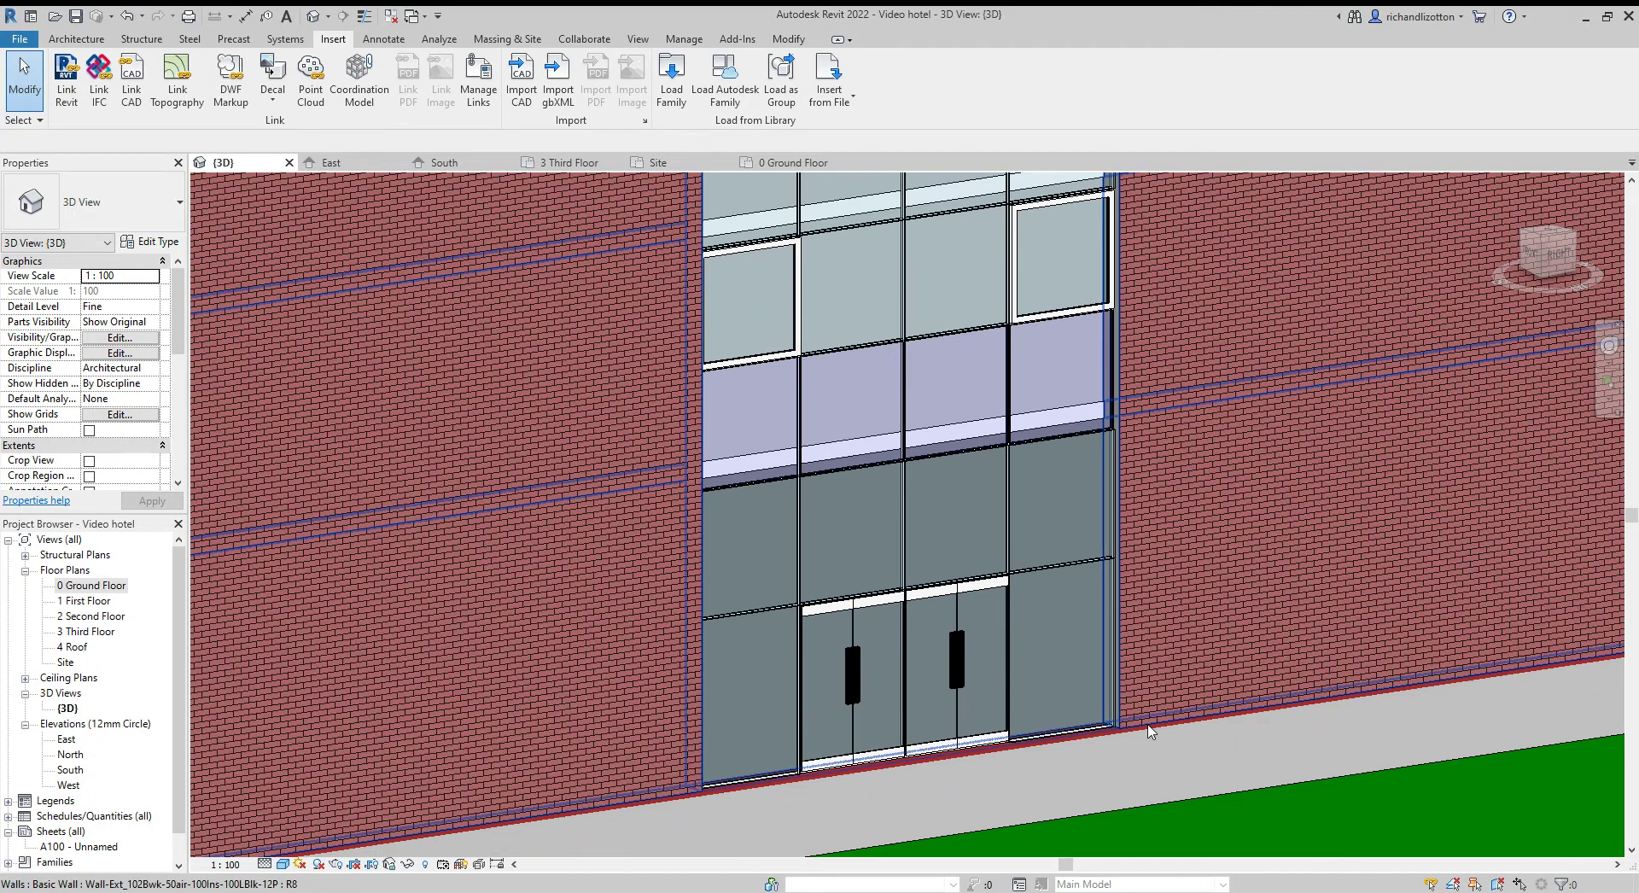
pyautogui.keyDown('shift'); pyautogui.moveTo(1061, 762); pyautogui.dragTo(1131, 779, button='middle'); pyautogui.keyUp('shift')
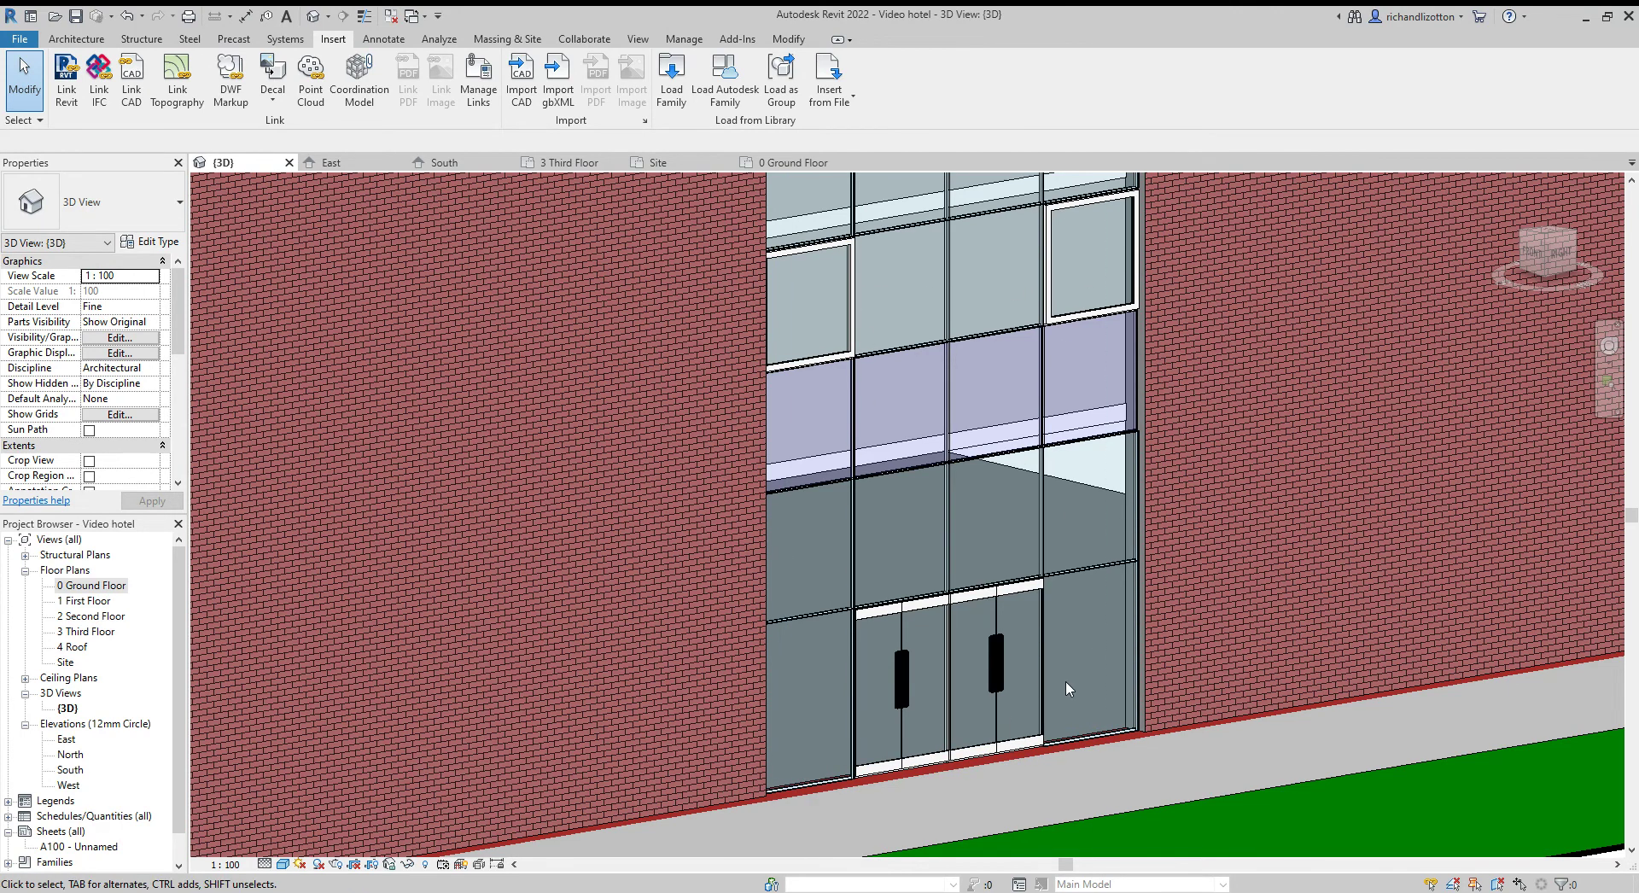
pyautogui.scroll(-2, 1068, 688)
pyautogui.scroll(3, 1055, 699)
pyautogui.moveTo(827, 703); pyautogui.dragTo(1004, 699, button='middle')
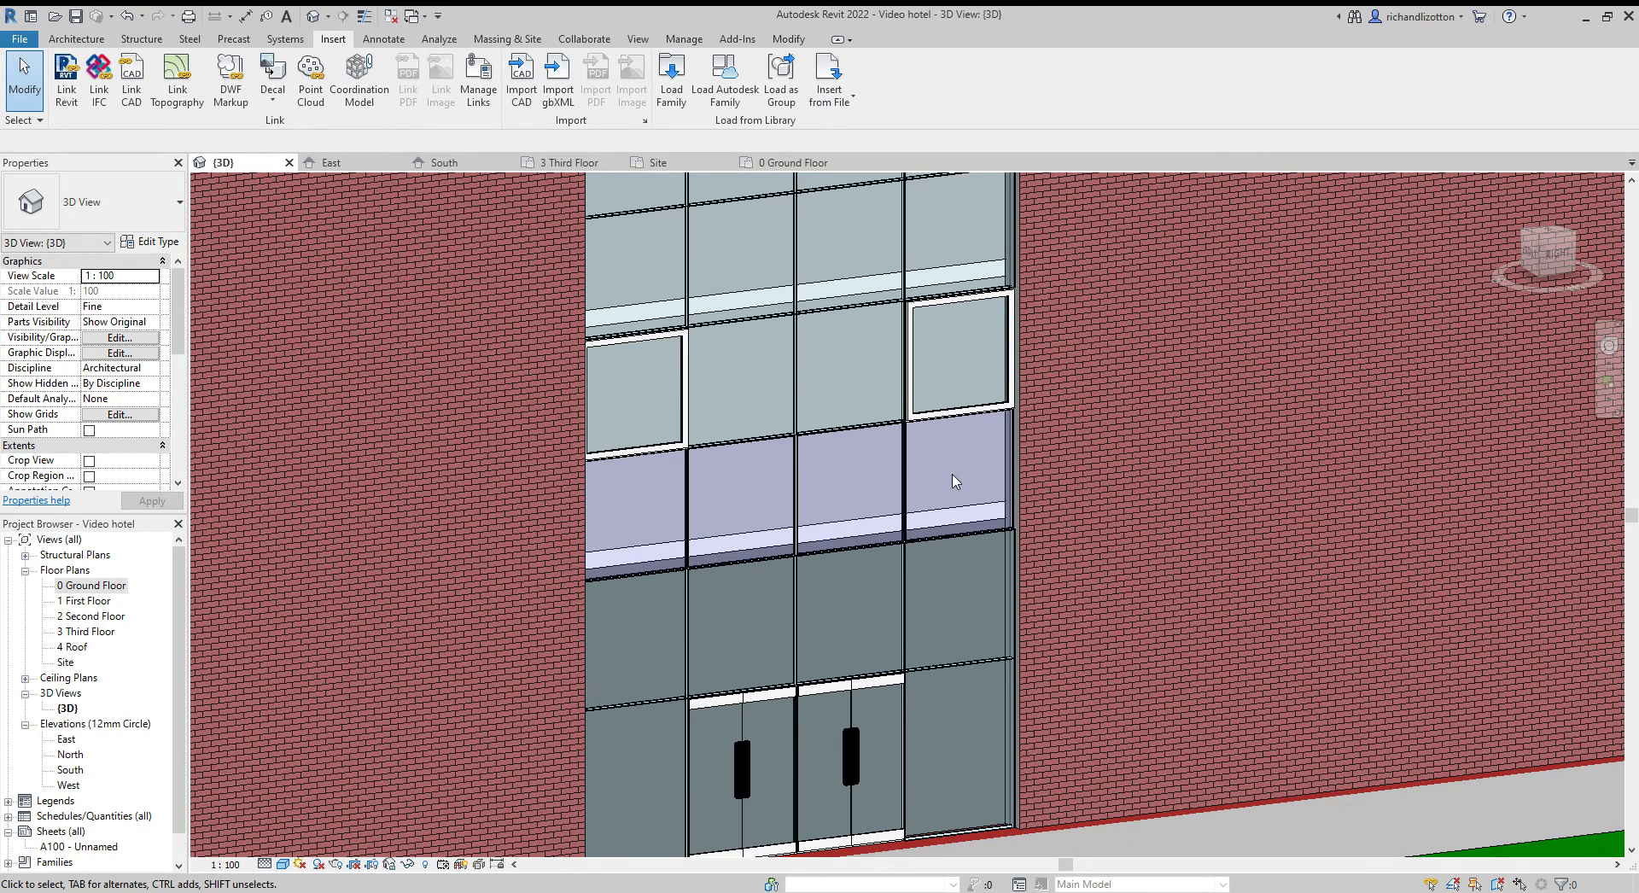
pyautogui.moveTo(955, 481); pyautogui.dragTo(965, 615, button='middle')
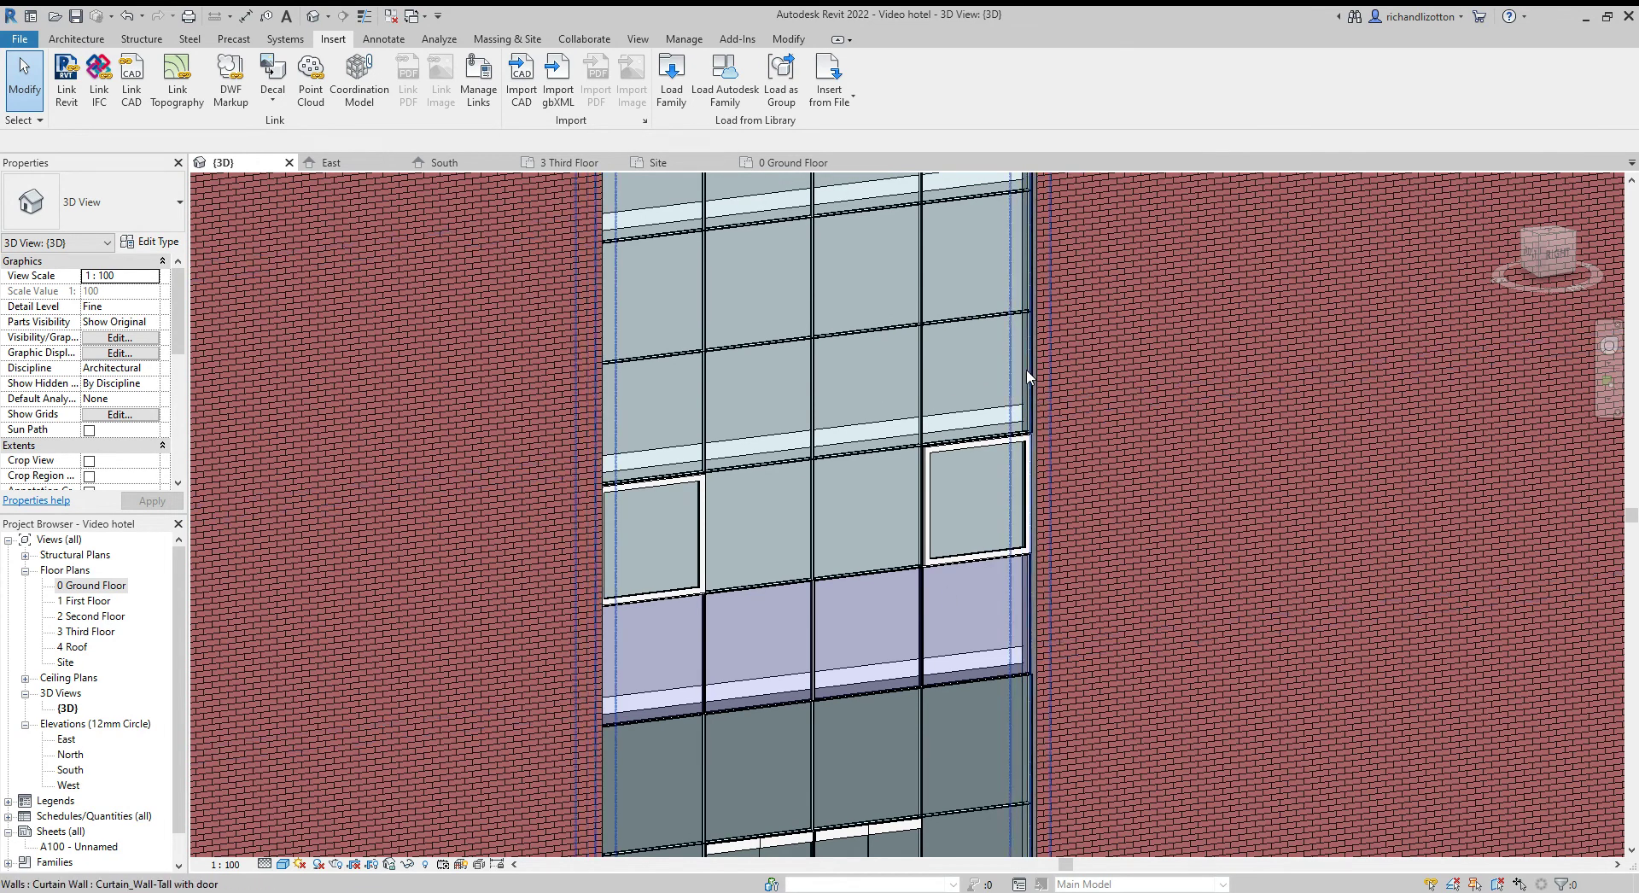
pyautogui.press('Tab')
pyautogui.press('Tab')
pyautogui.press('Tab')
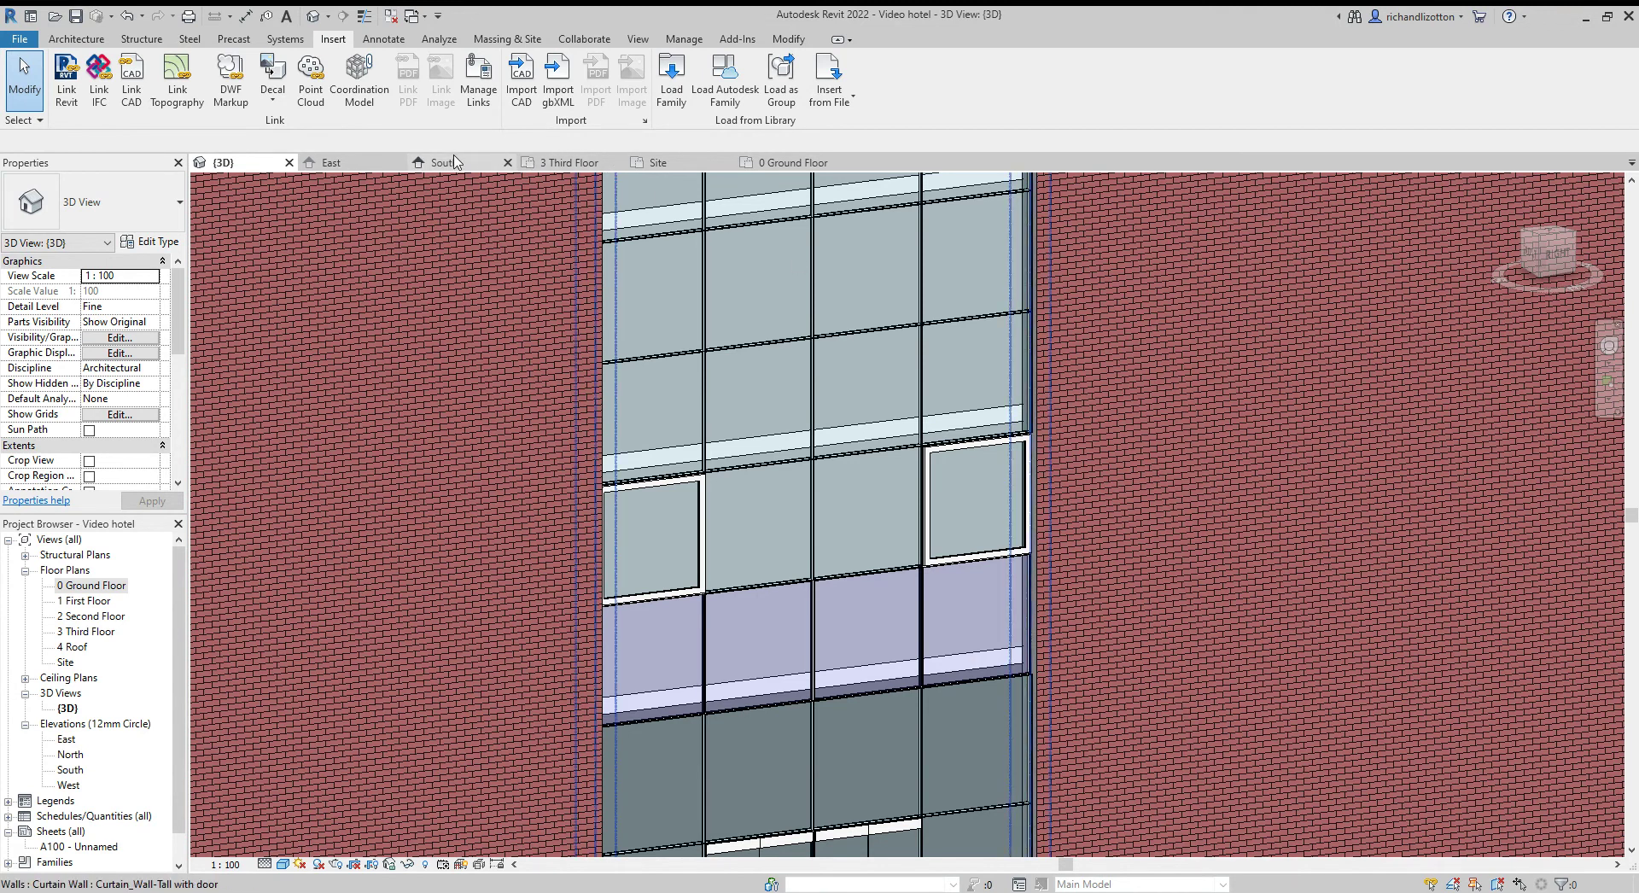
# - In the East elevation, change the rightmost curtain panel at the Second Floor level line to System Panel : Solid
pyautogui.click(333, 162)
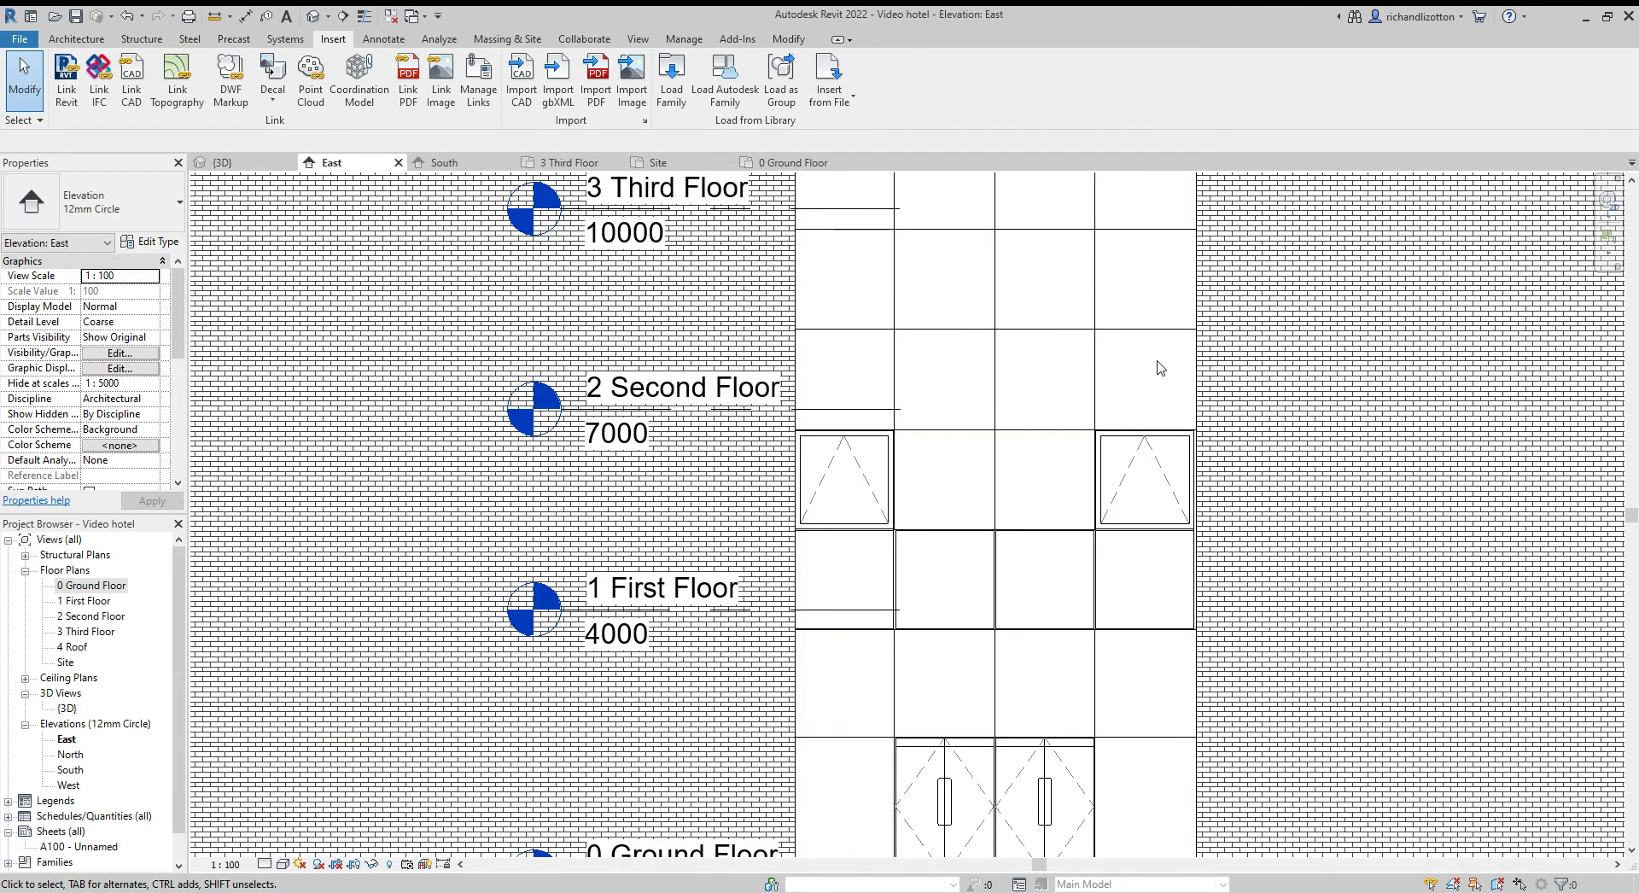
pyautogui.moveTo(1161, 366); pyautogui.dragTo(1141, 417, button='middle')
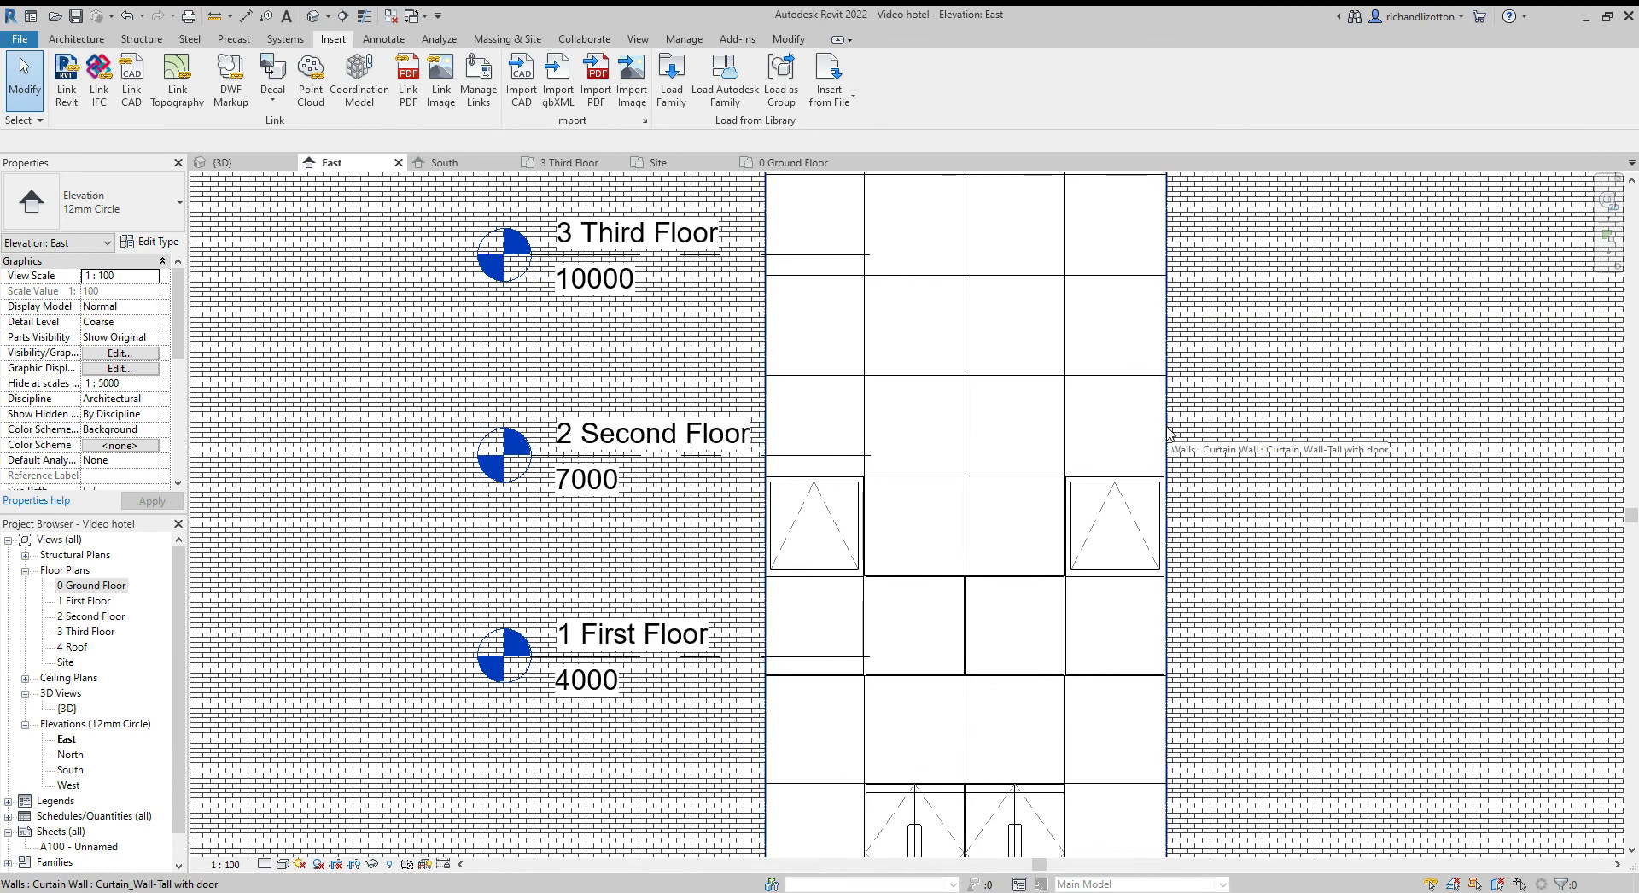
pyautogui.press('Tab')
pyautogui.press('Tab')
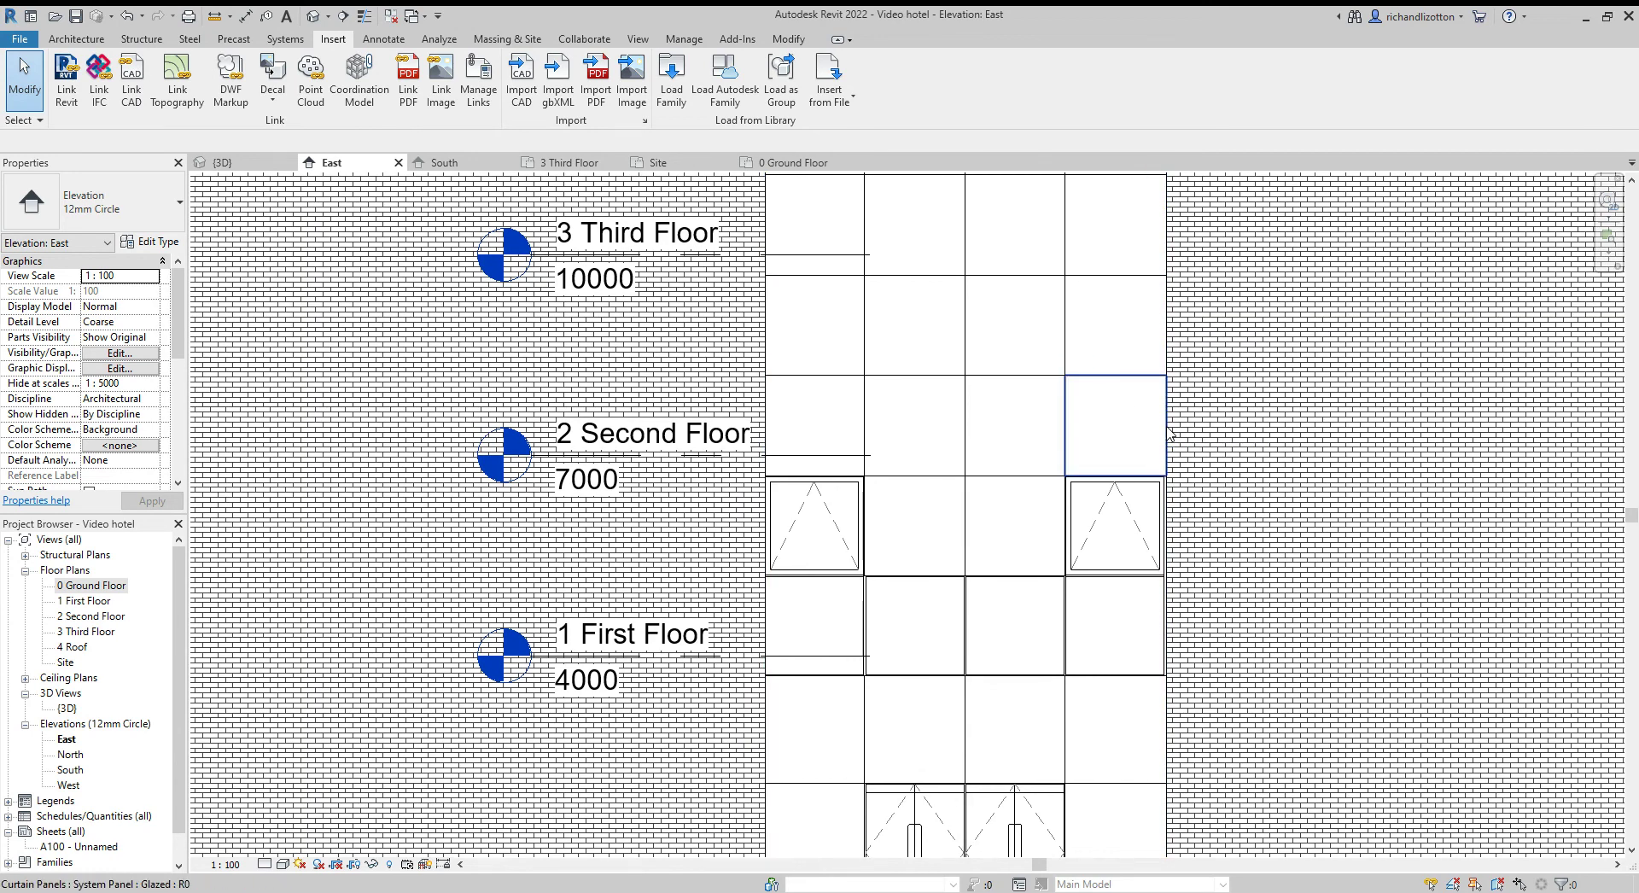
pyautogui.click(1170, 434)
pyautogui.click(124, 212)
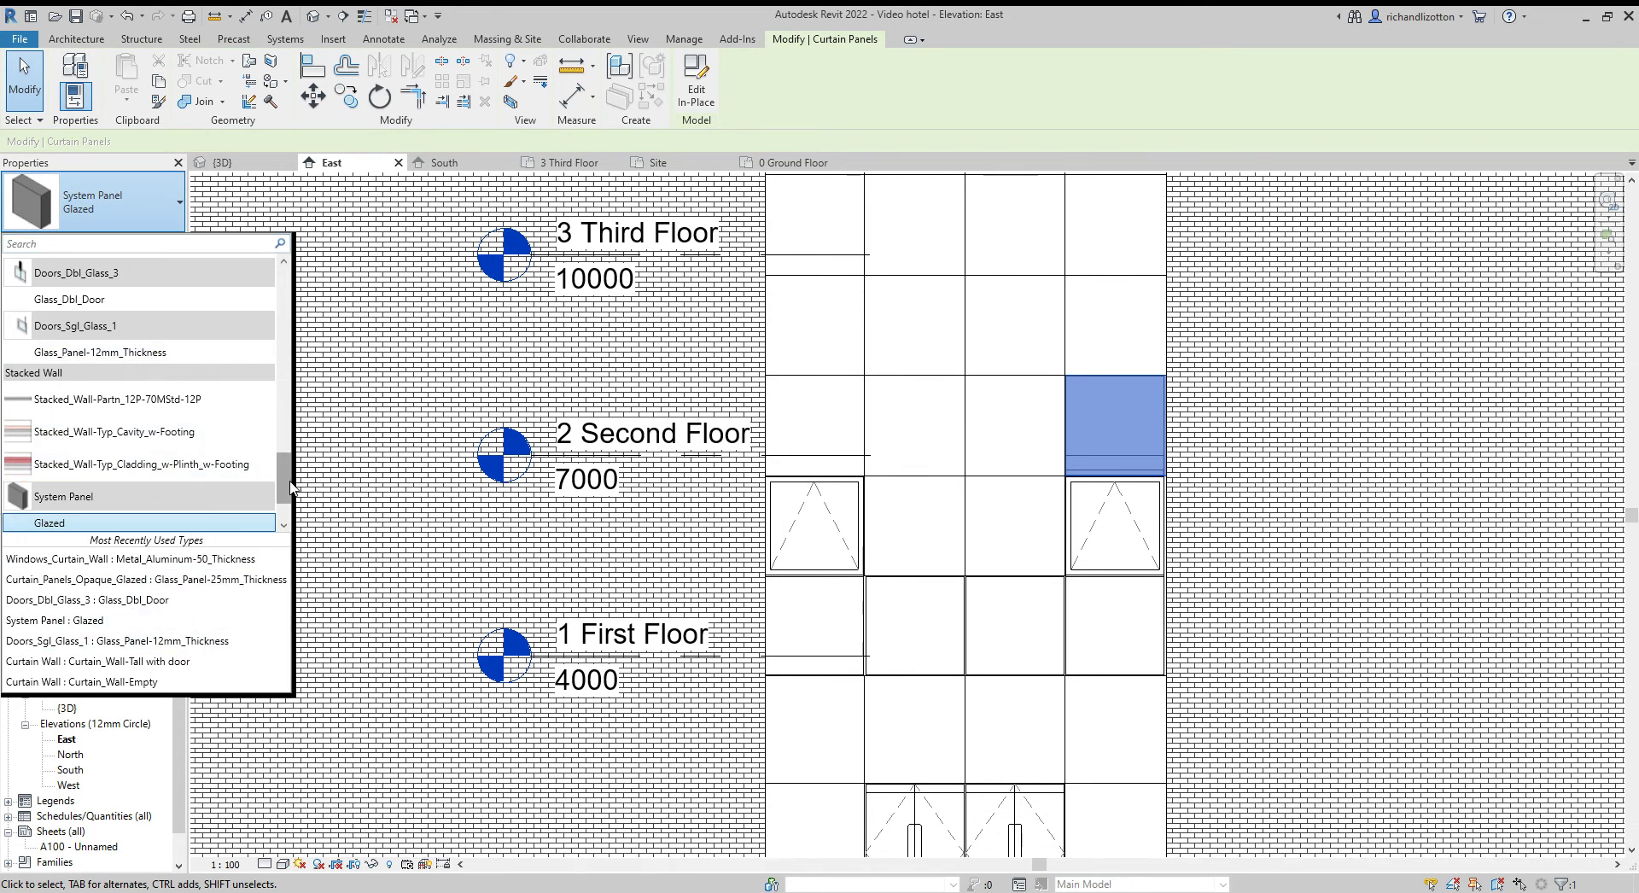
pyautogui.scroll(-1, 282, 478)
pyautogui.click(88, 470)
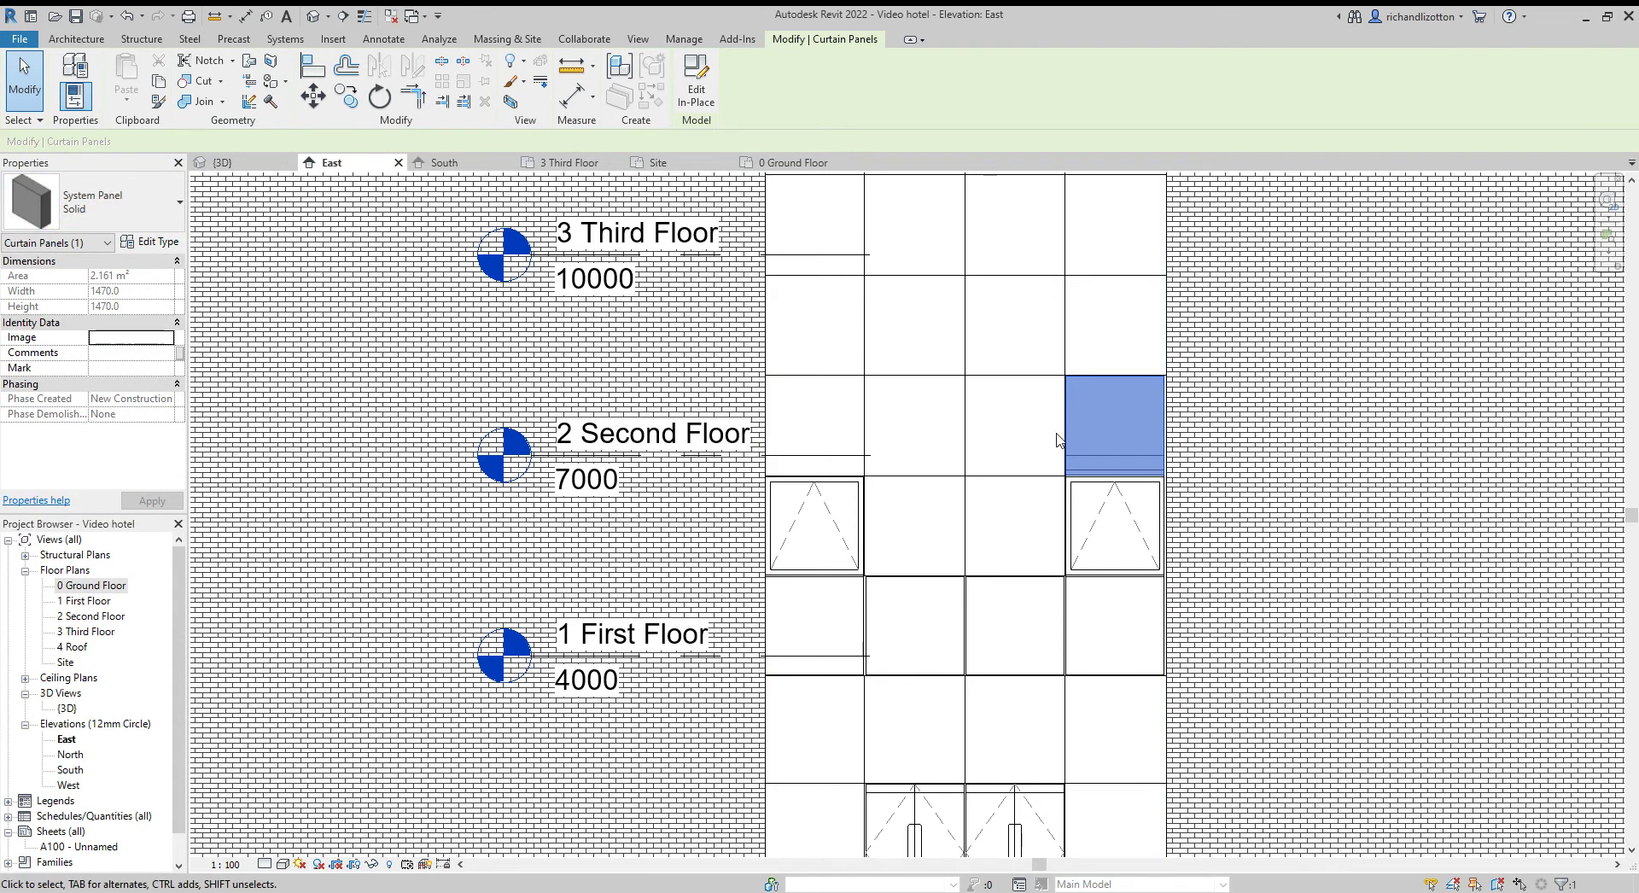
pyautogui.press('Escape')
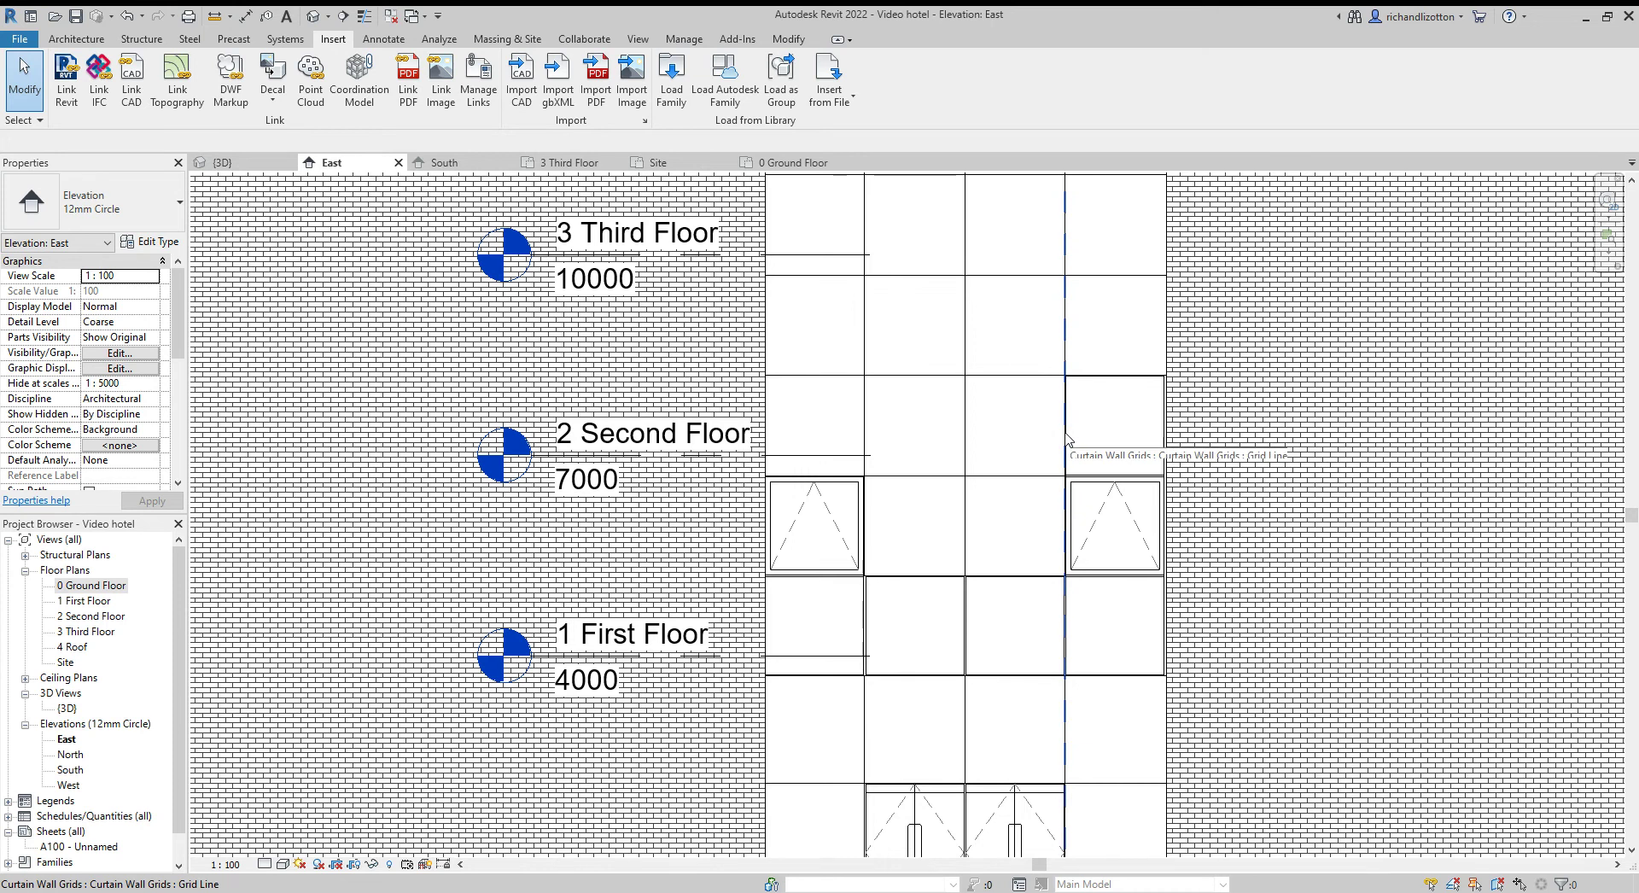
# - Change the two middle panels in the Second Floor level row to System Panel : Solid
pyautogui.click(1065, 441)
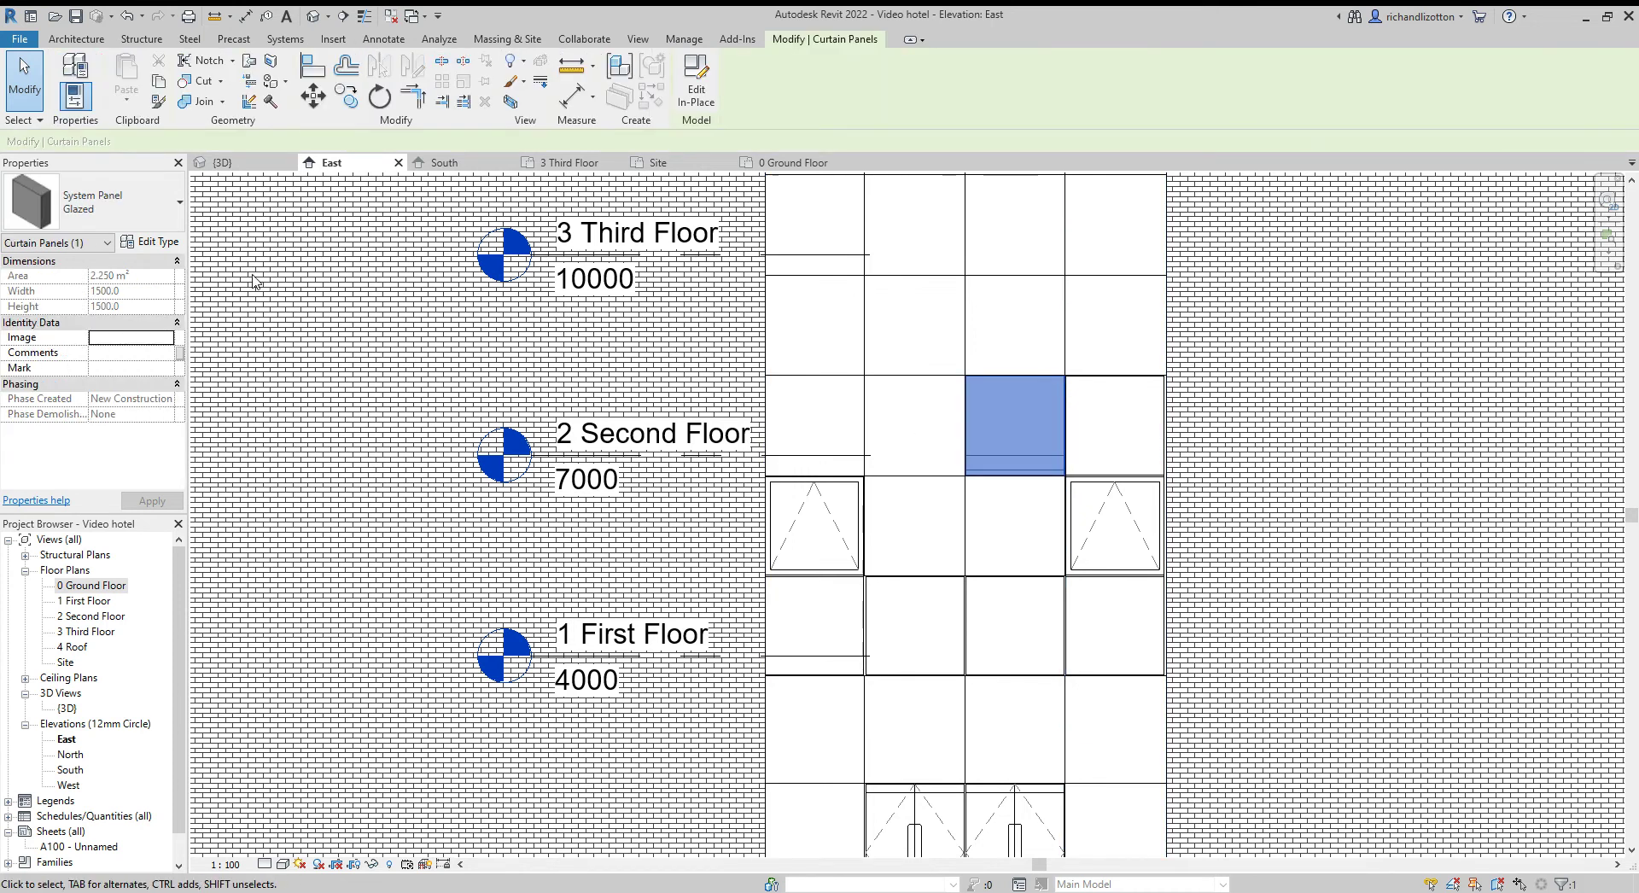
pyautogui.click(149, 224)
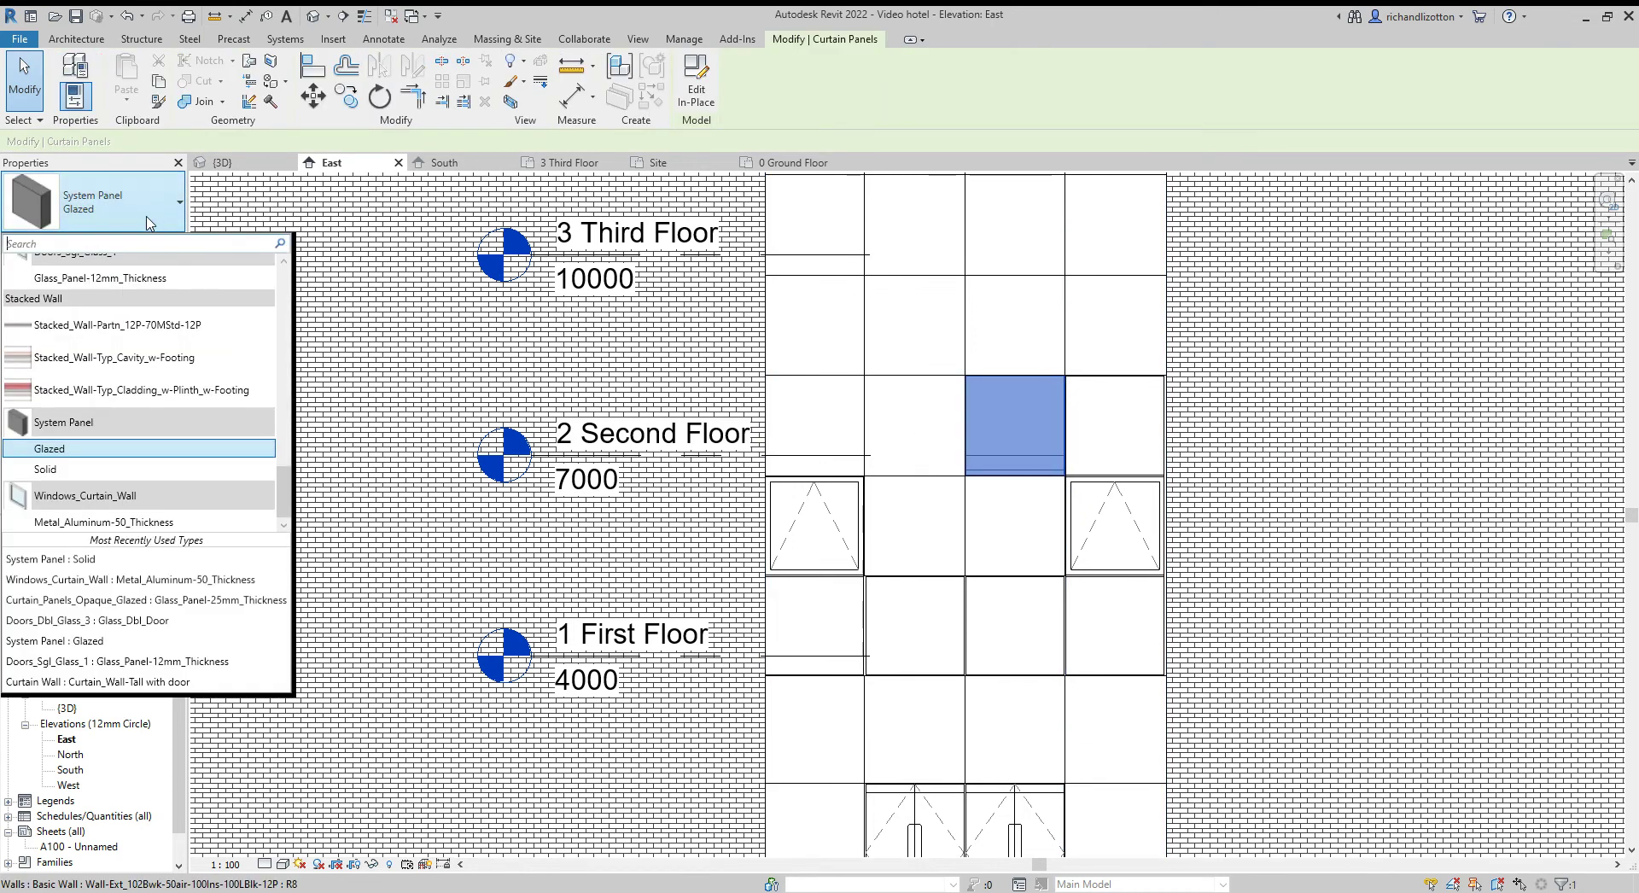
pyautogui.click(107, 468)
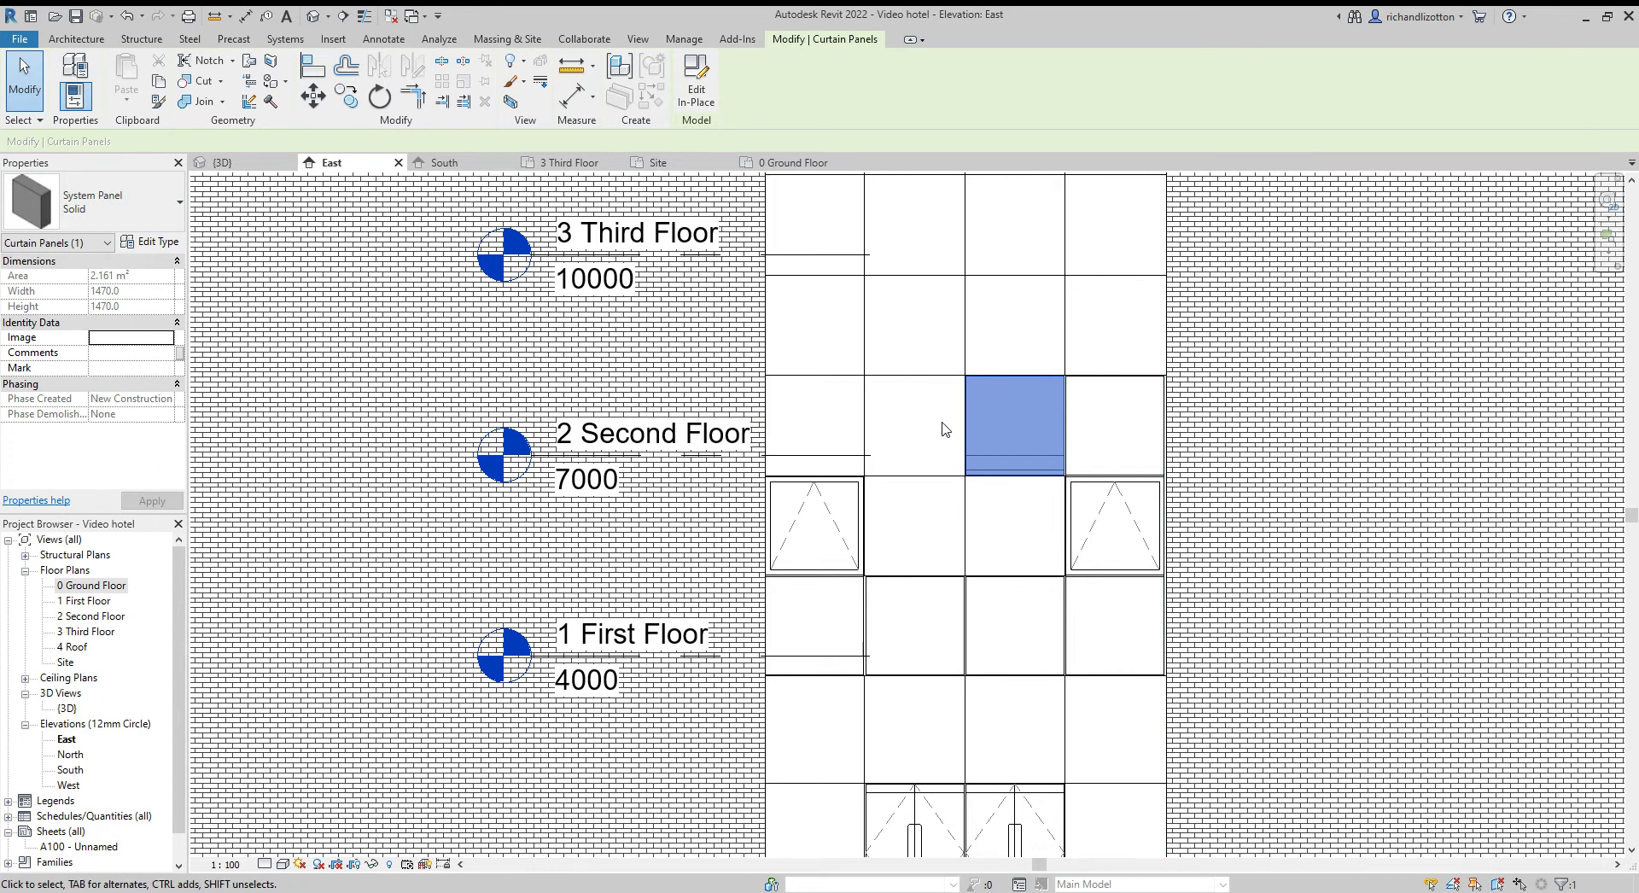
pyautogui.press('Escape')
pyautogui.press('Tab')
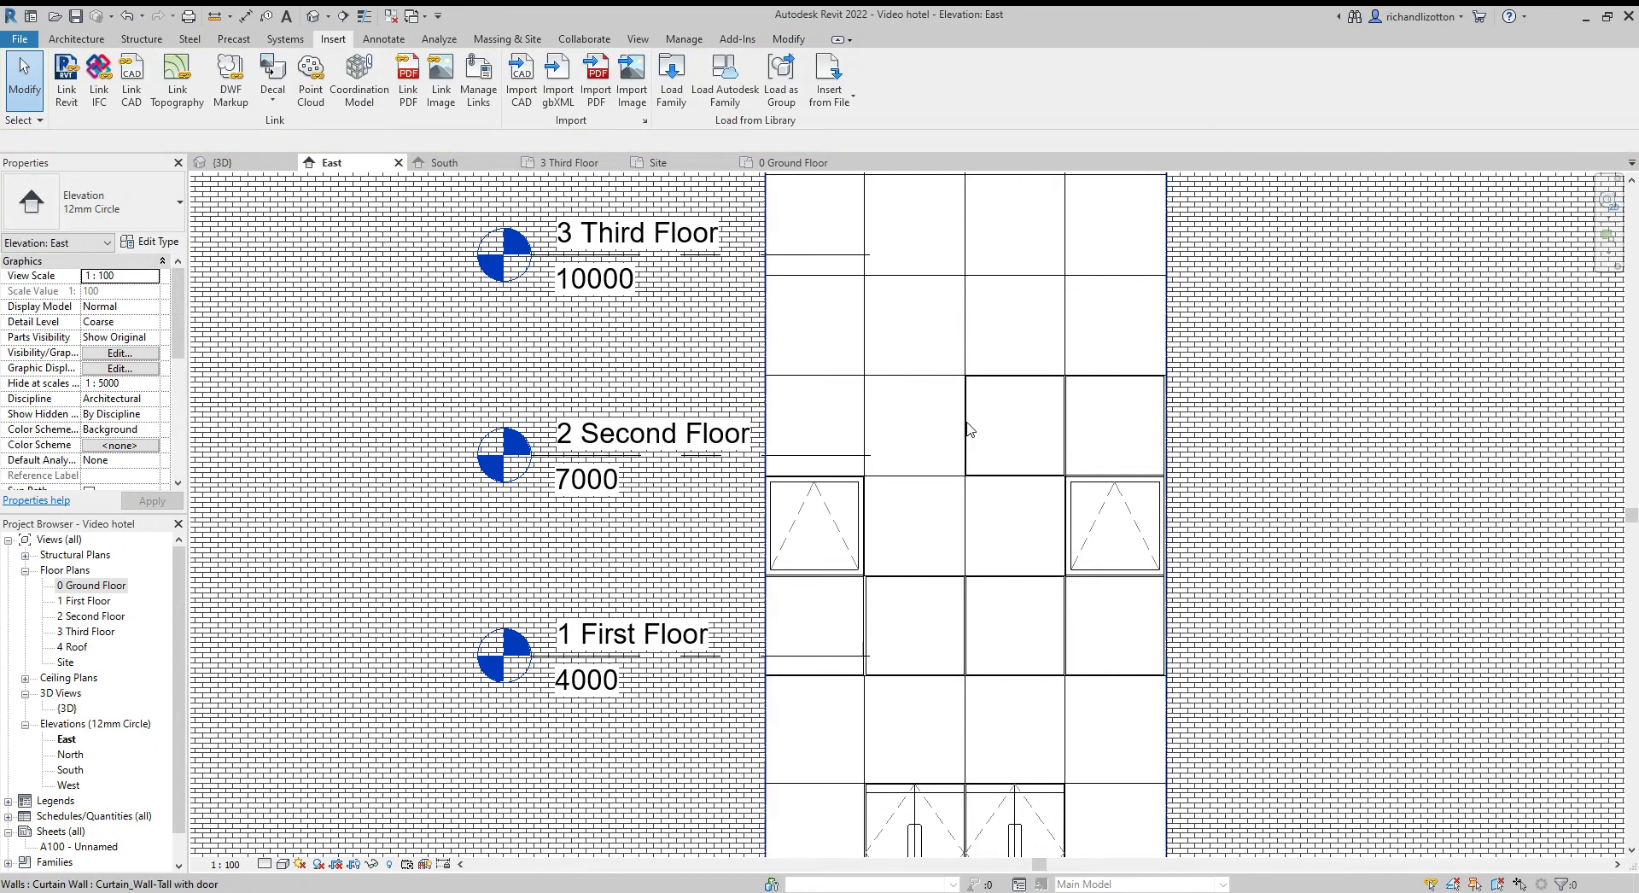
pyautogui.click(958, 431)
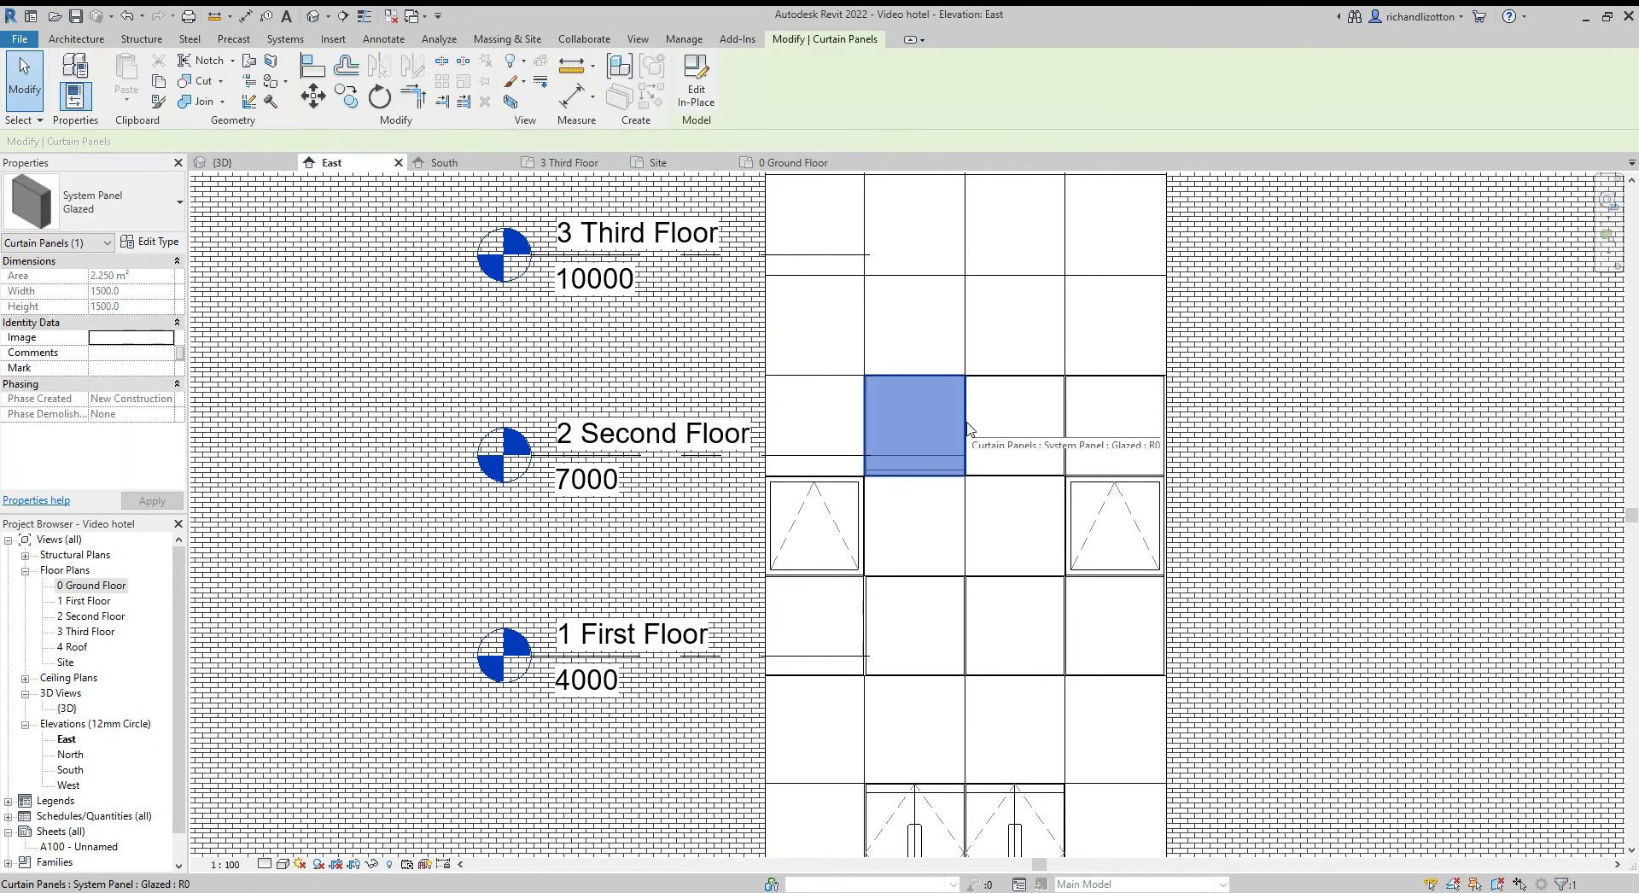
pyautogui.click(168, 226)
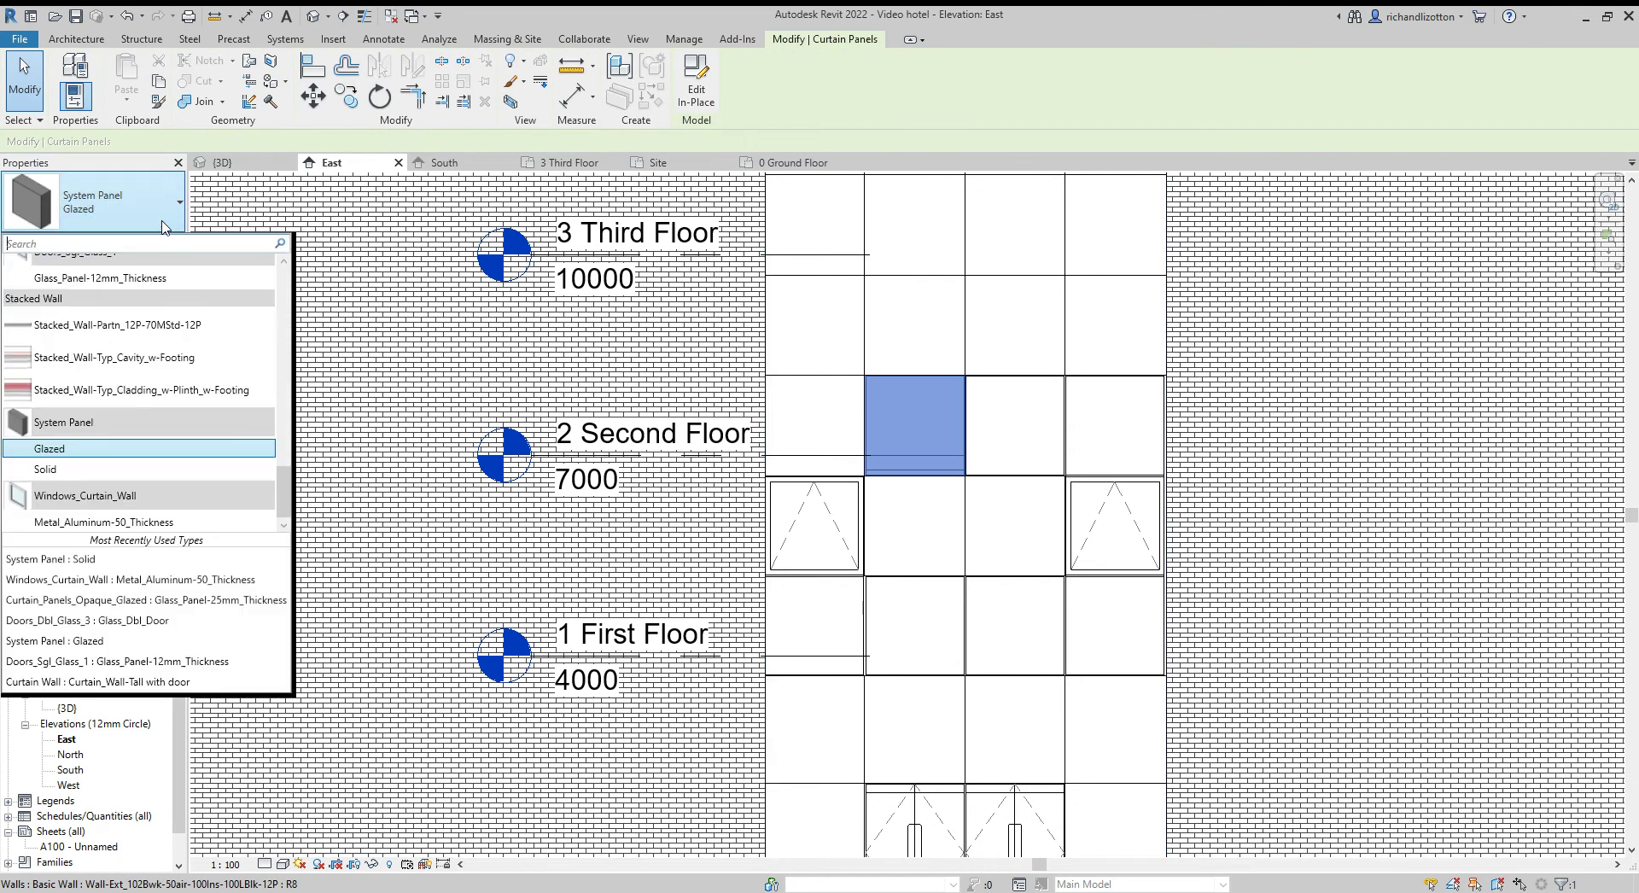
pyautogui.click(117, 473)
pyautogui.press('Escape')
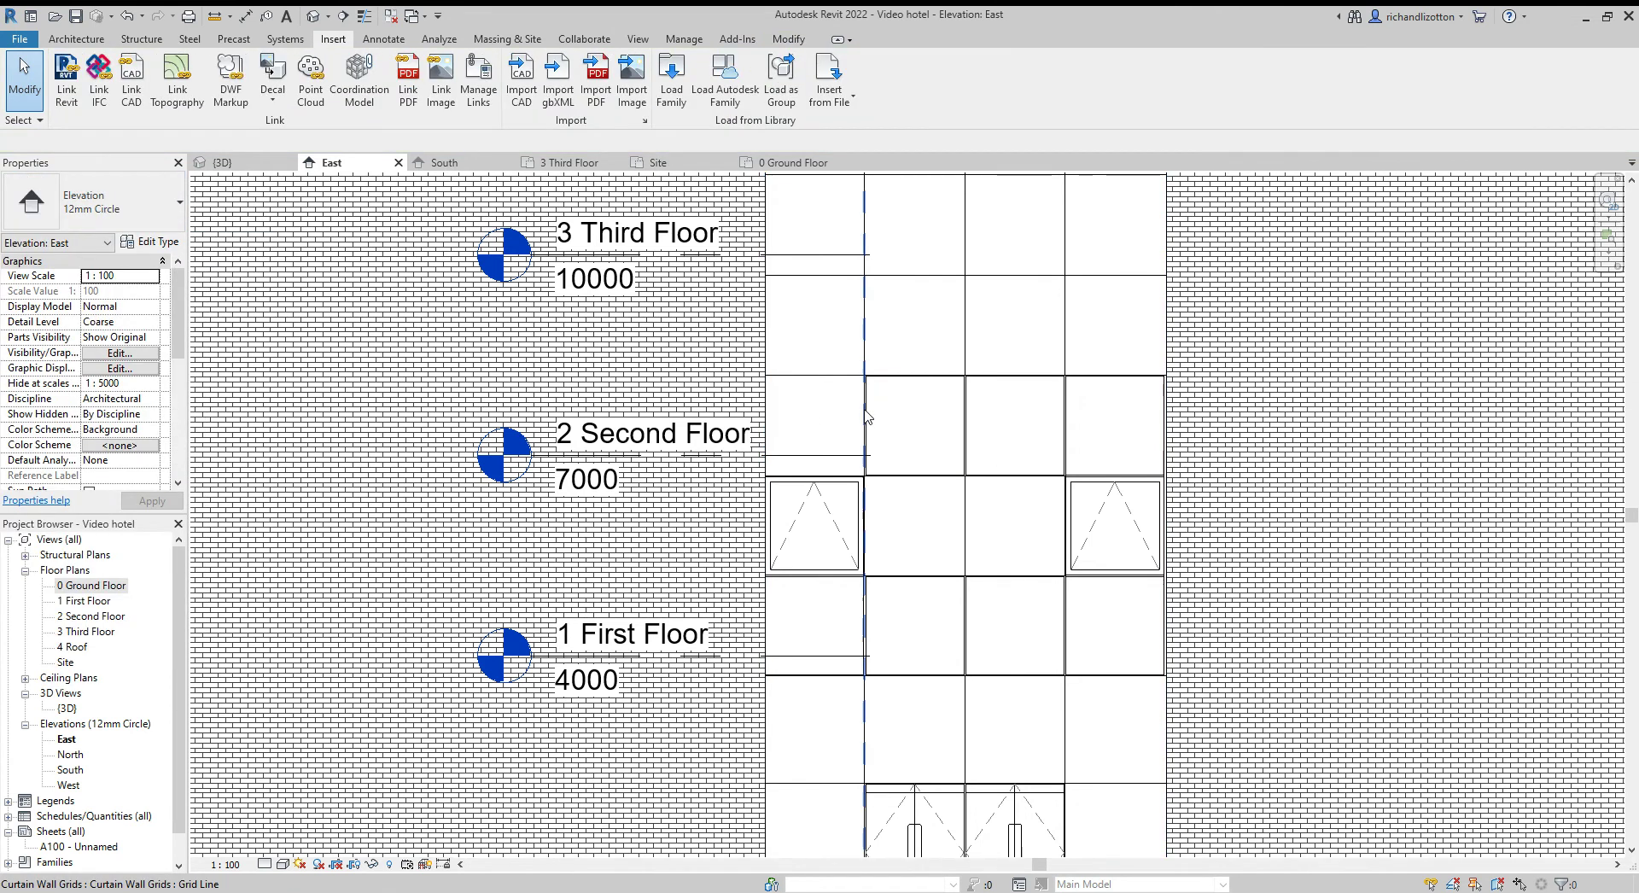
# - Change the leftmost panel in the Second Floor level row to System Panel : Solid
pyautogui.press('Tab')
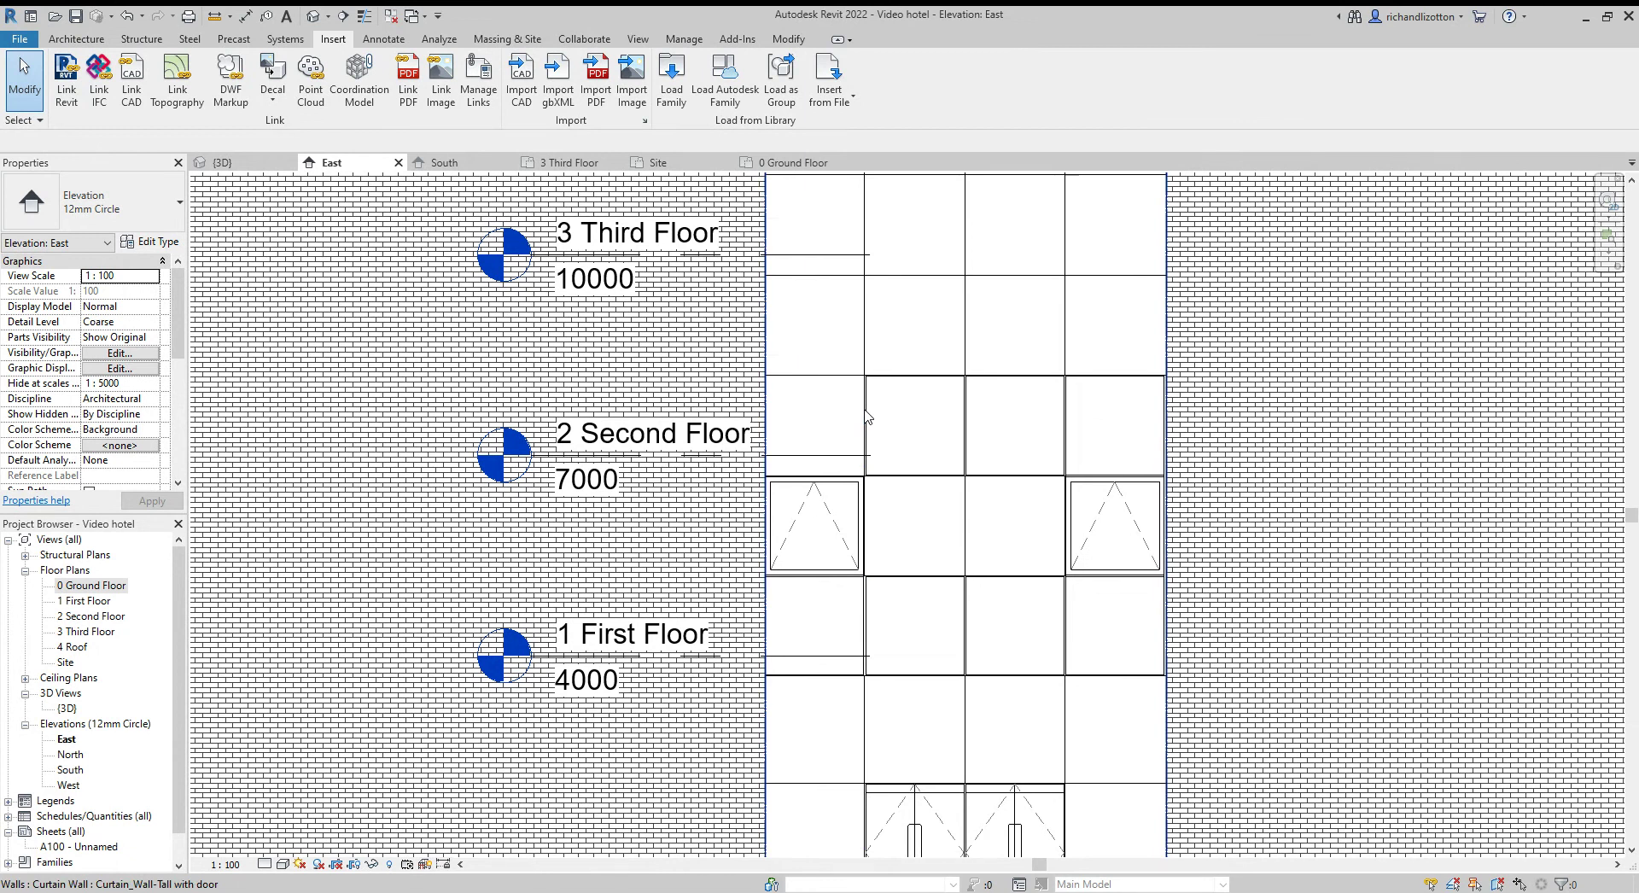
pyautogui.press('Tab')
pyautogui.click(866, 417)
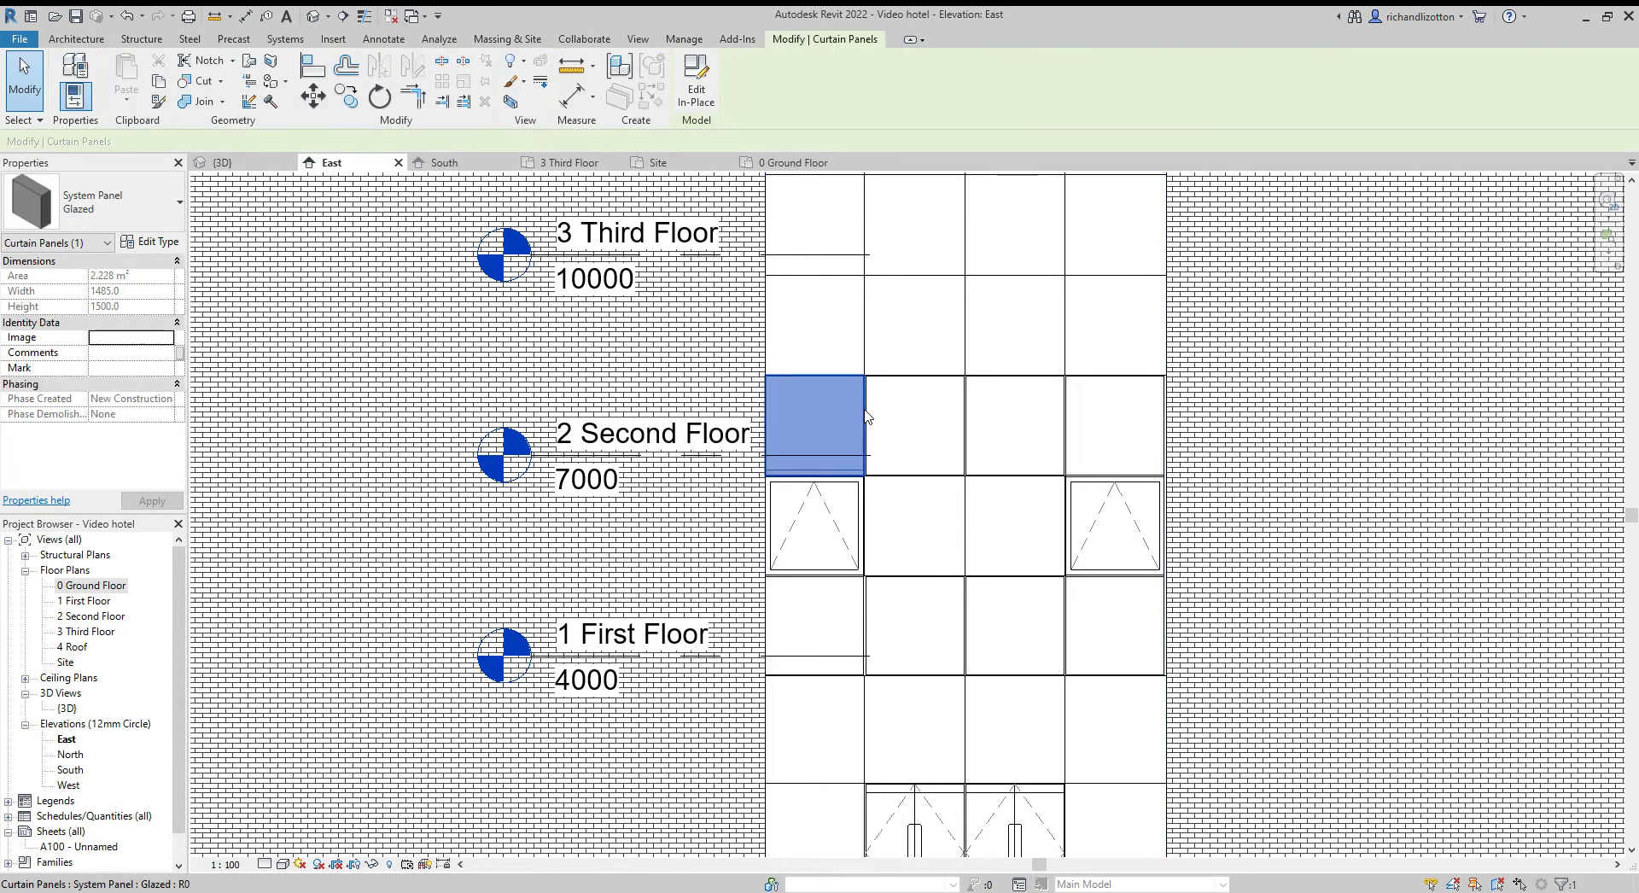
pyautogui.click(137, 218)
pyautogui.click(81, 469)
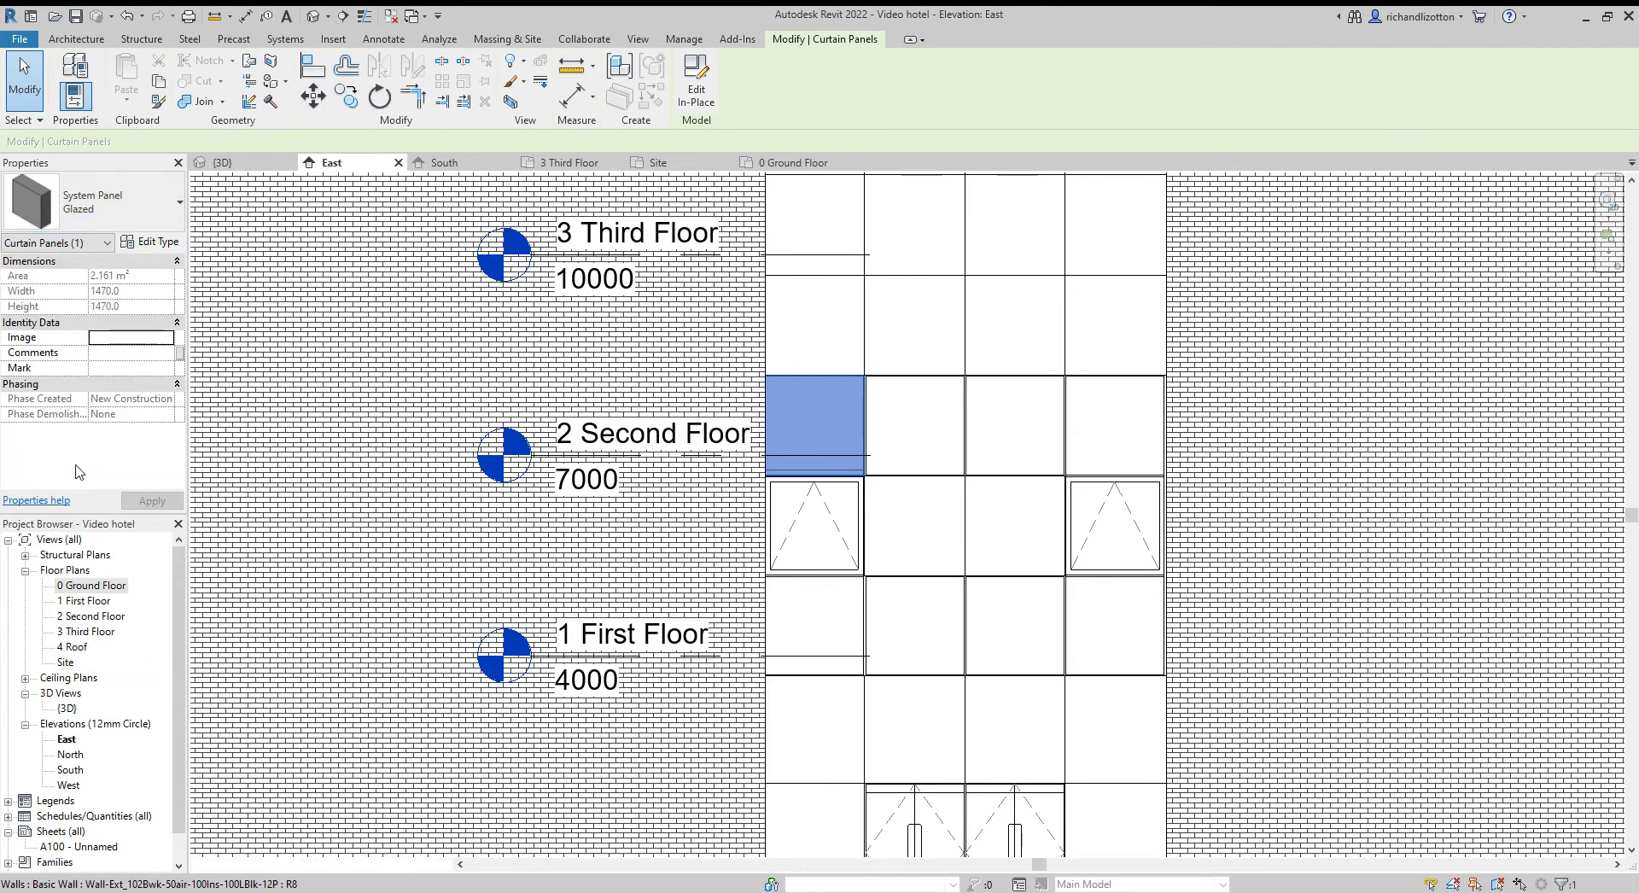
# - Examine the solid panel row at the Second Floor level alongside the rest of the gable curtain wall in the 3D view
pyautogui.press('Escape')
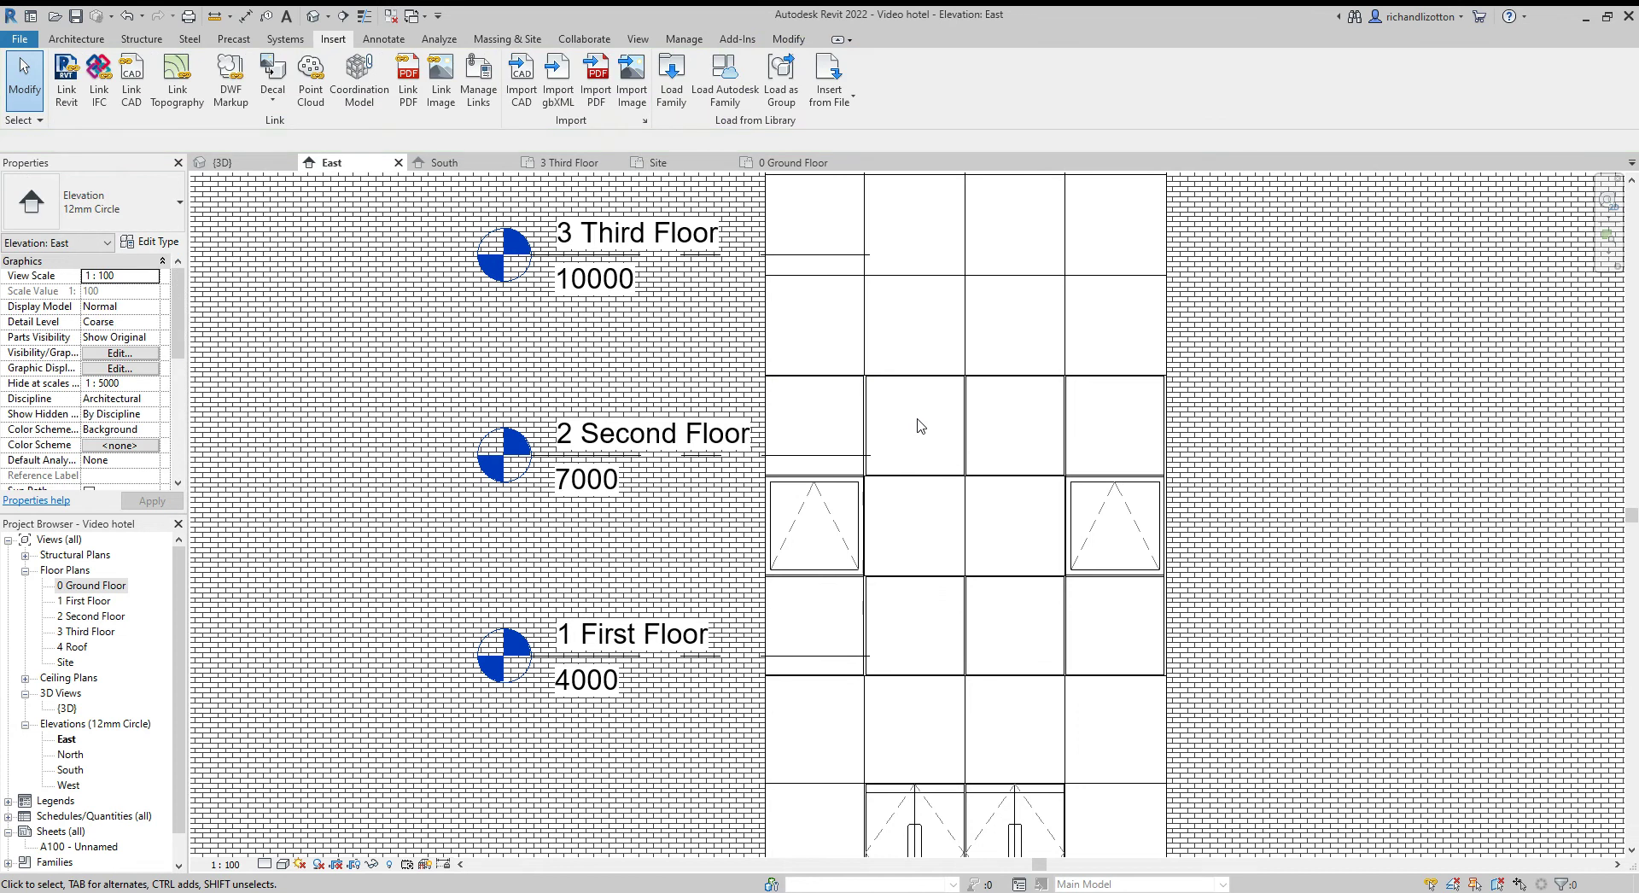
pyautogui.click(221, 162)
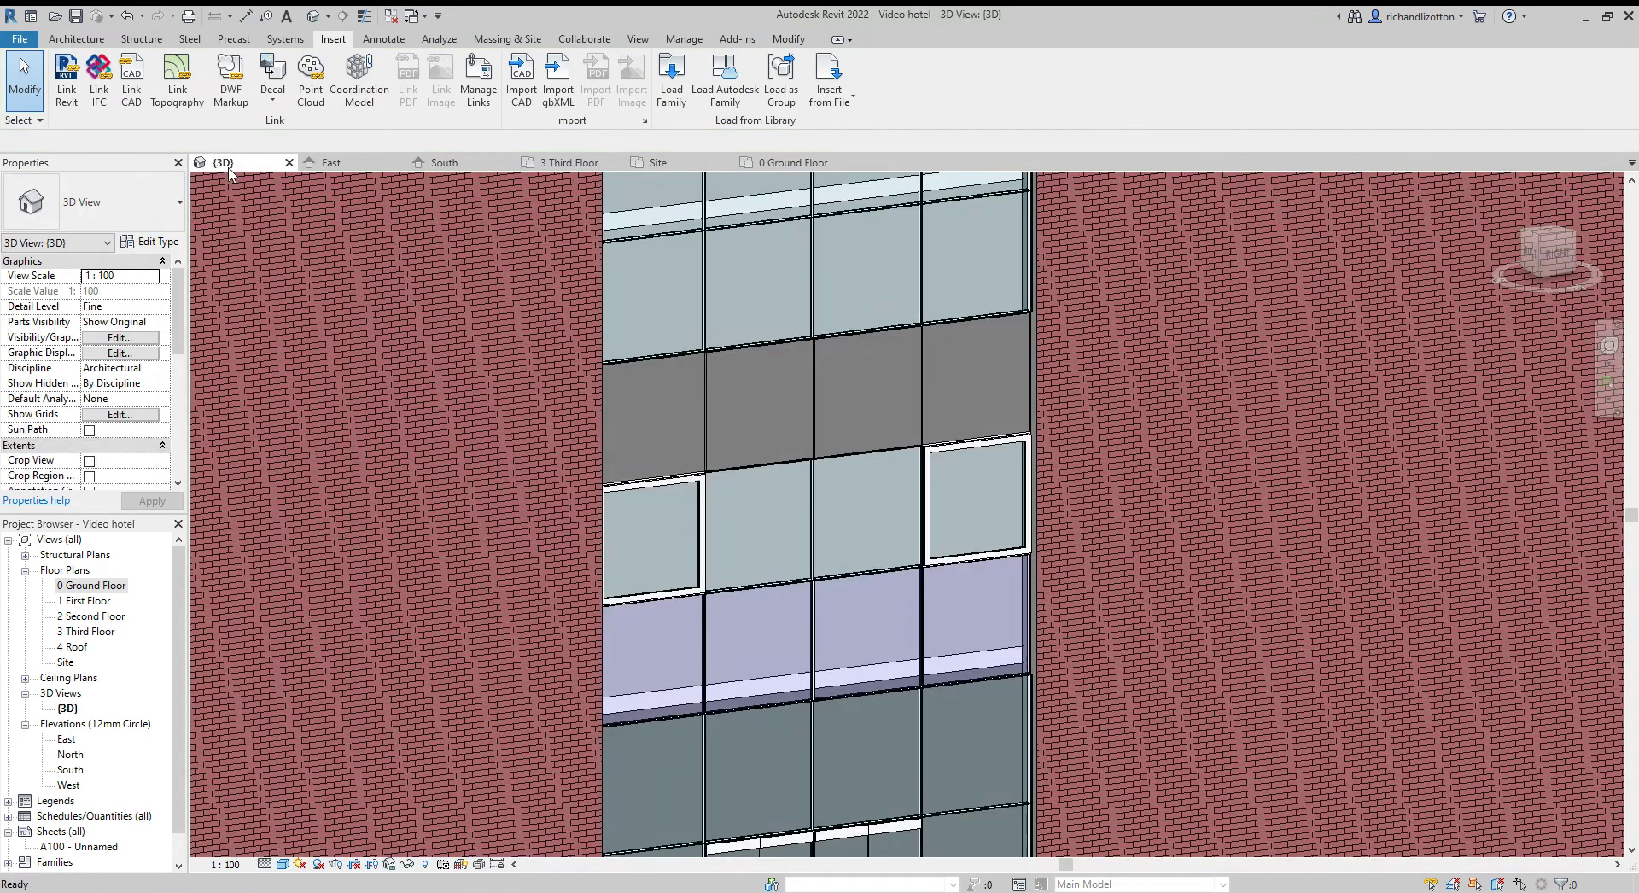
pyautogui.scroll(-5, 700, 388)
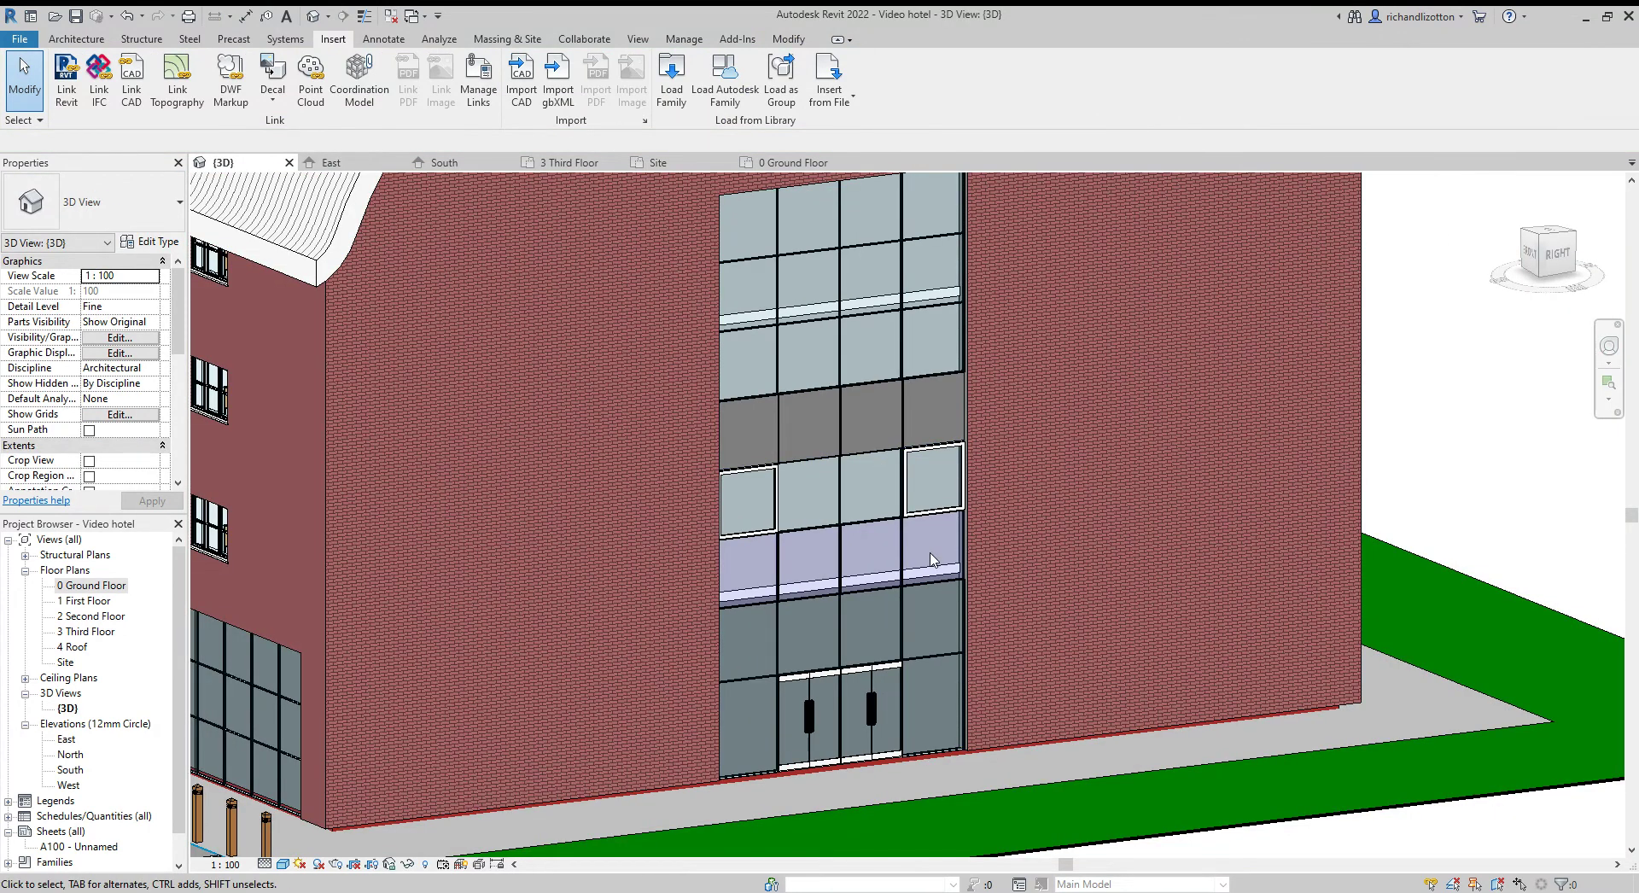
pyautogui.keyDown('shift'); pyautogui.moveTo(933, 560); pyautogui.dragTo(889, 574, button='middle'); pyautogui.keyUp('shift')
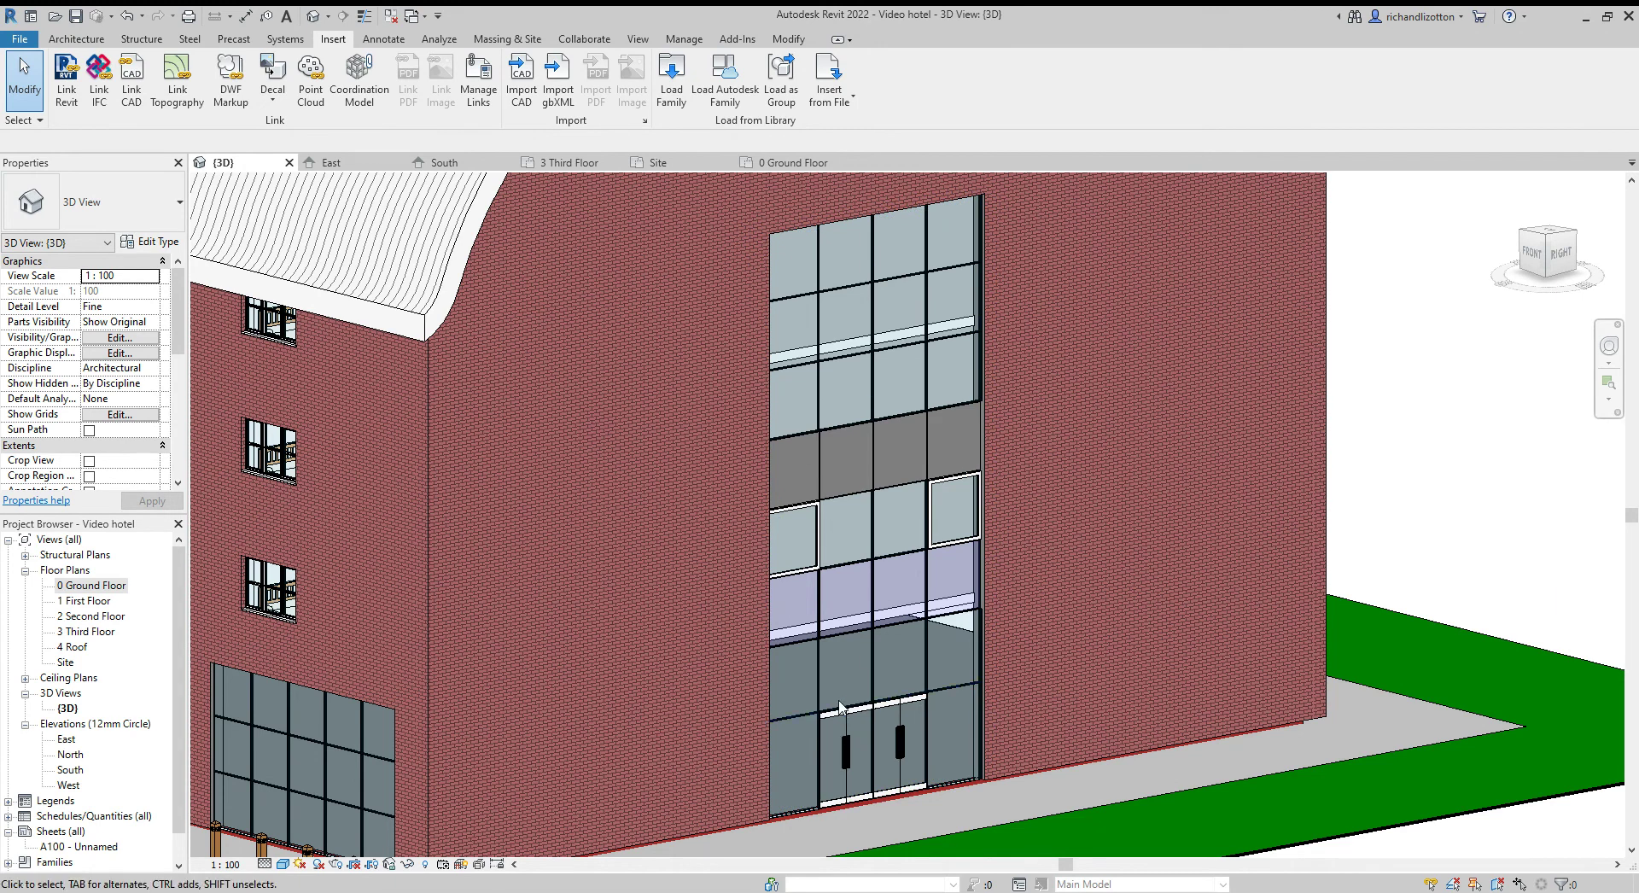
# - Return to the East elevation and check the leftmost curtain panel at the Second Floor level by selecting it, leaving nothing selected
pyautogui.click(330, 162)
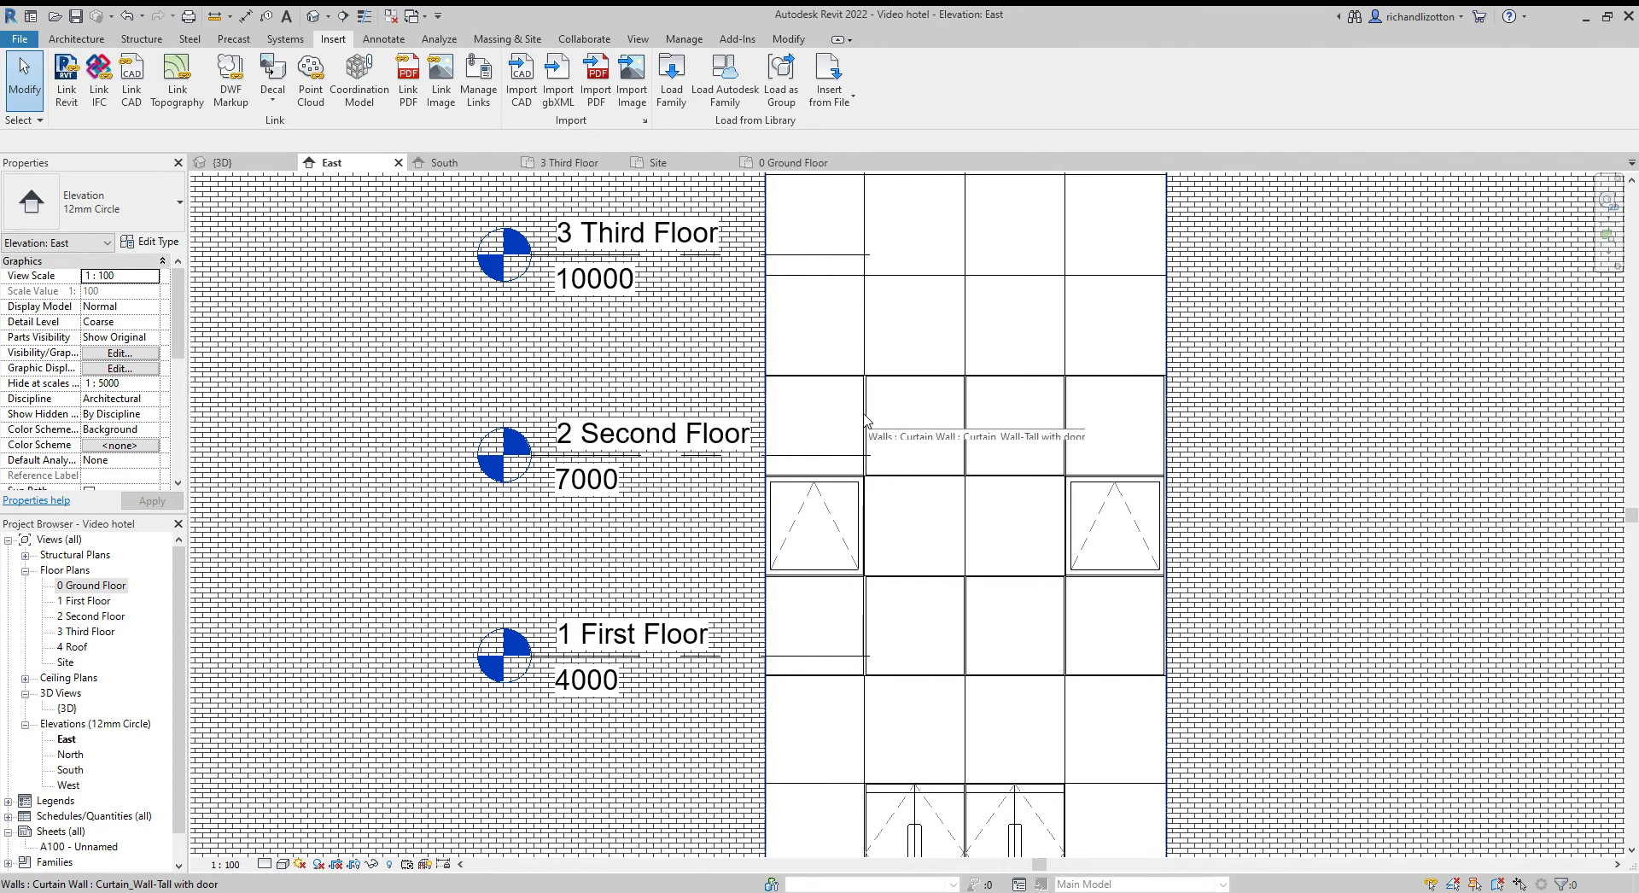
pyautogui.press('Tab')
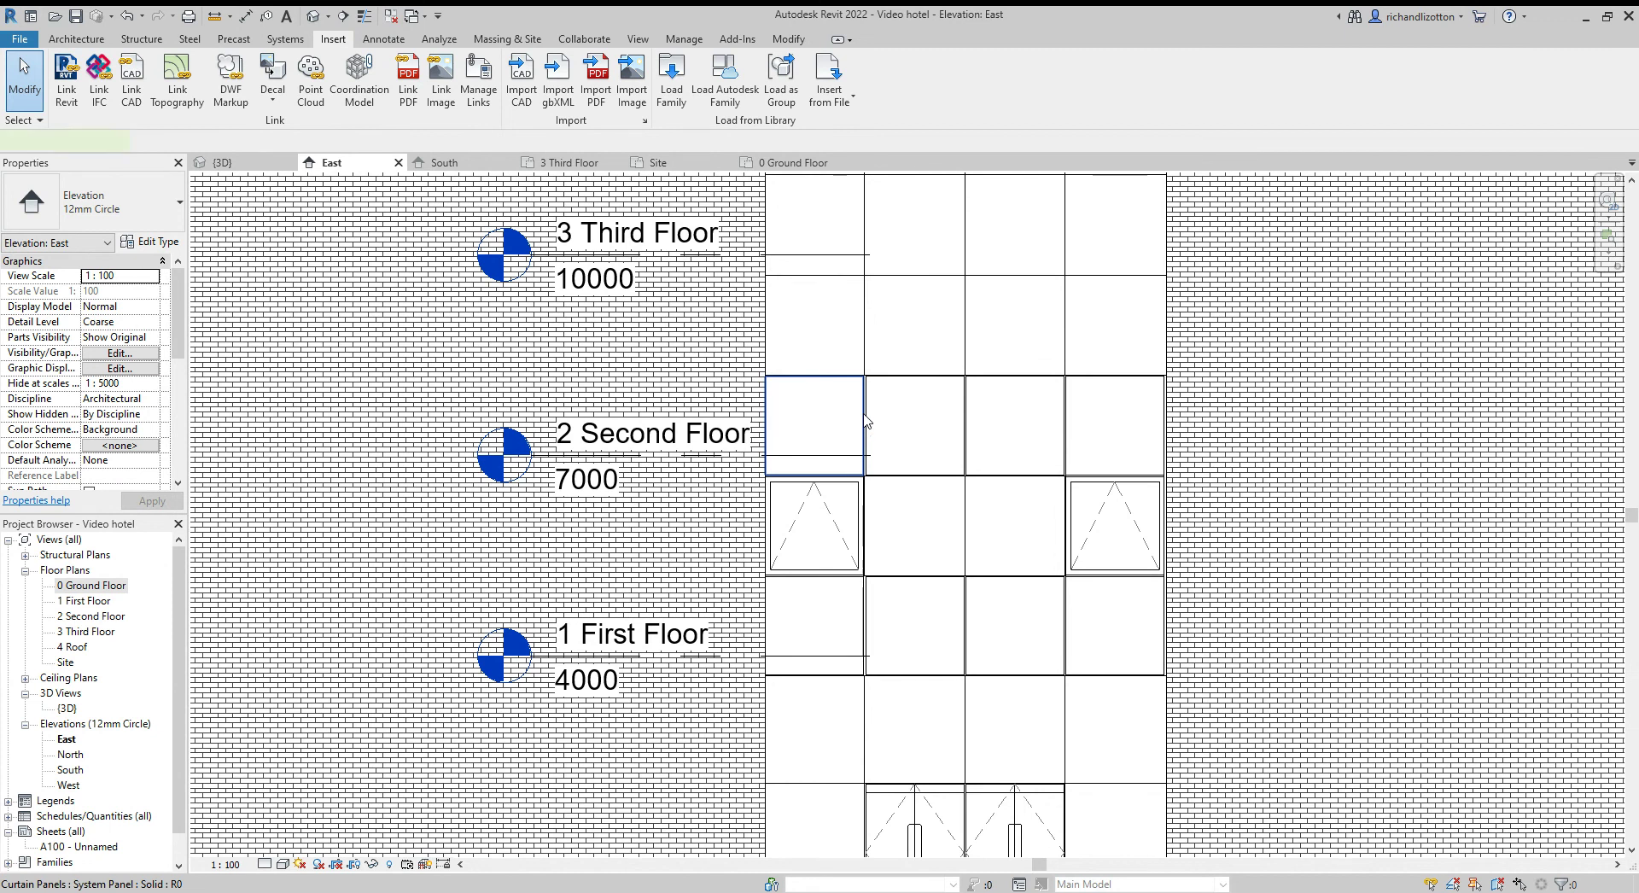
pyautogui.click(865, 420)
pyautogui.press('Escape')
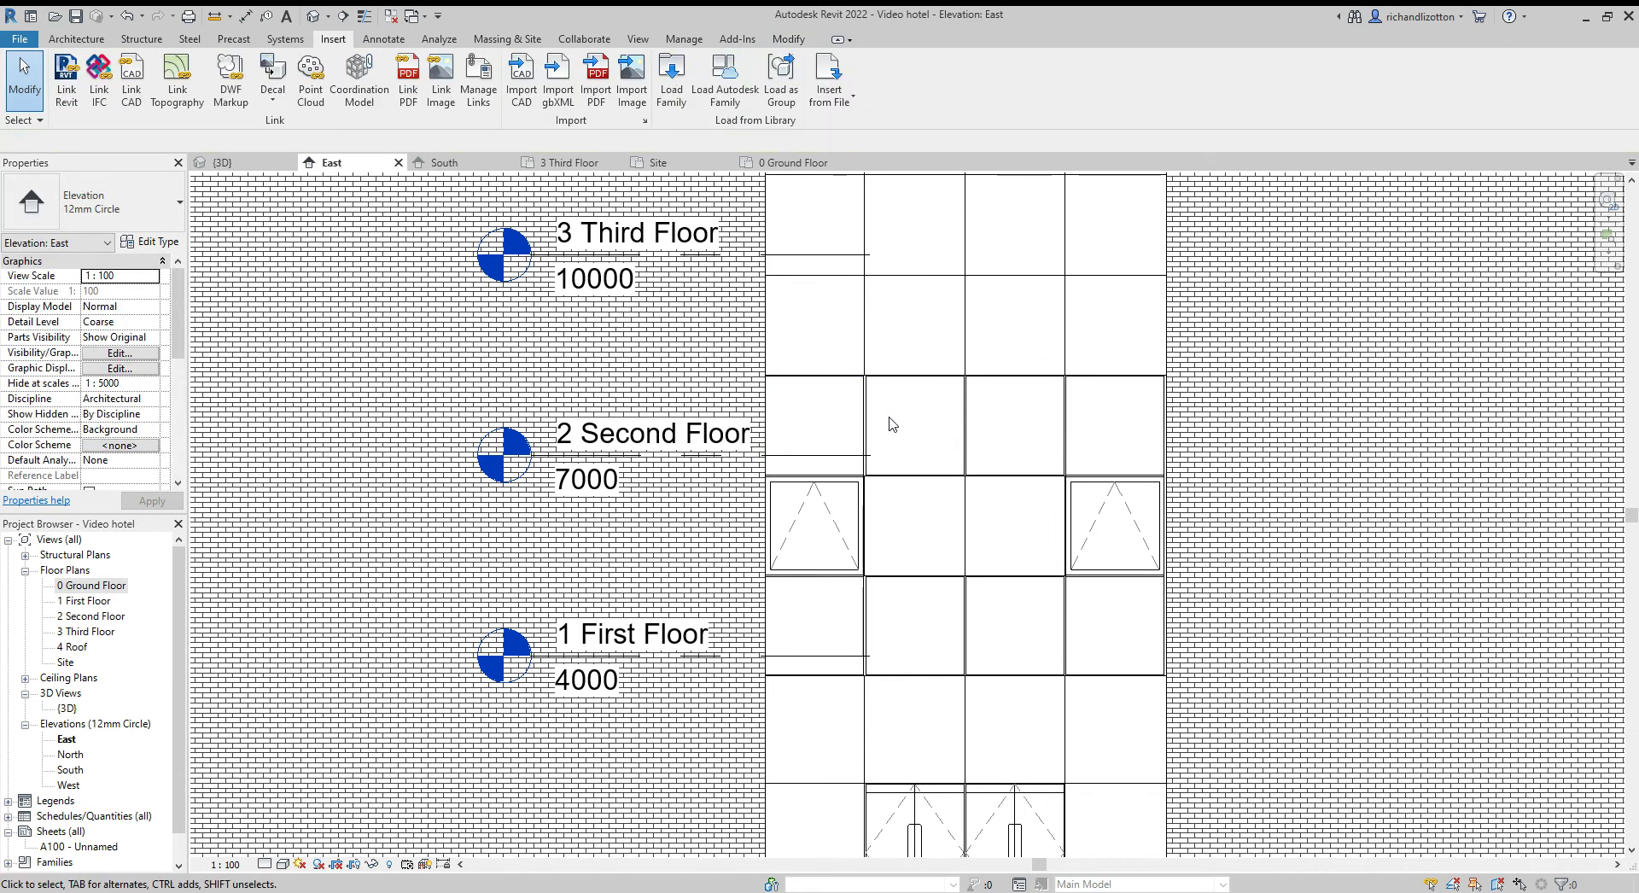